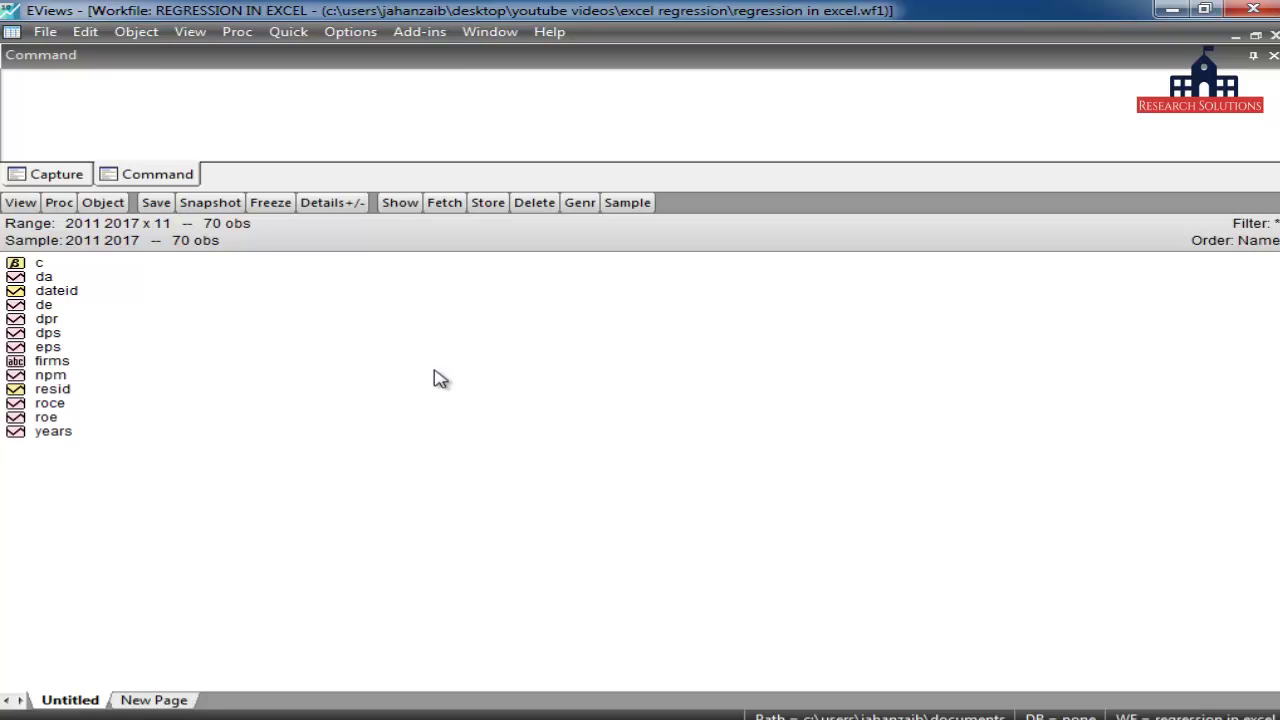
Step: Write the note "unit root test as levin lin chu" in the command window
left_click(185, 103)
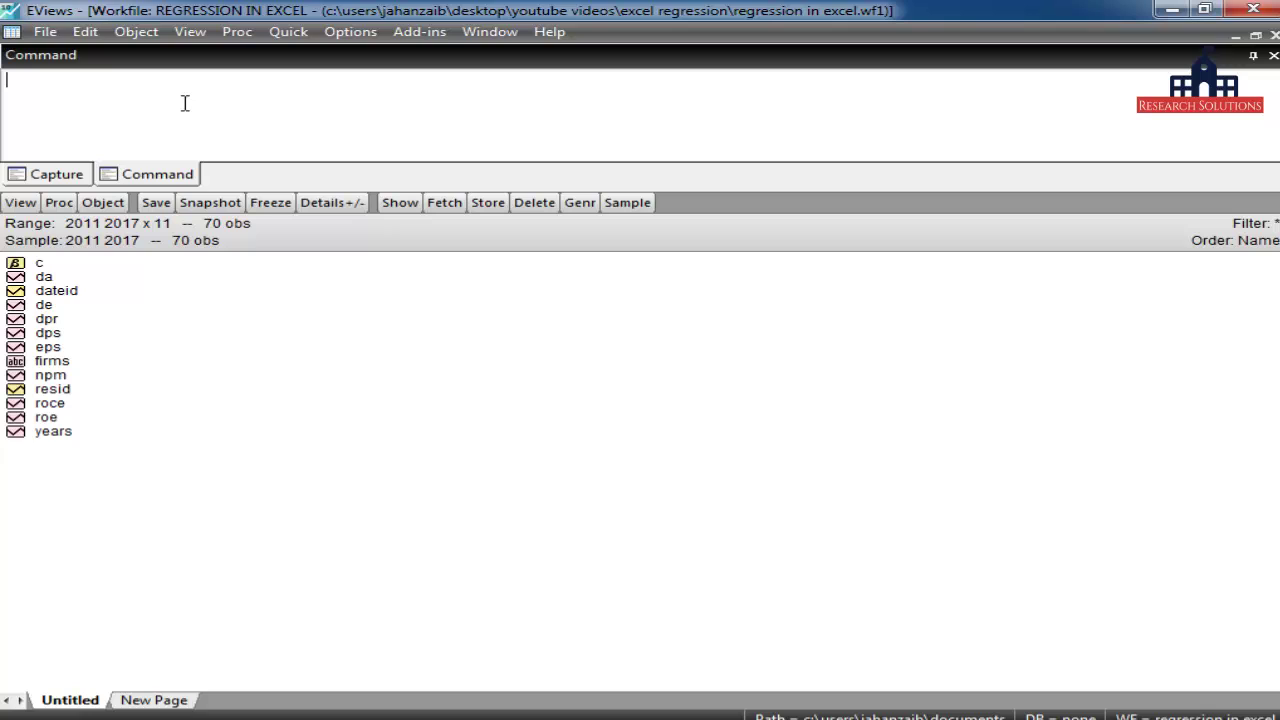
type("unit root ")
type("r")
type("es")
key("BackSpace")
type("as ")
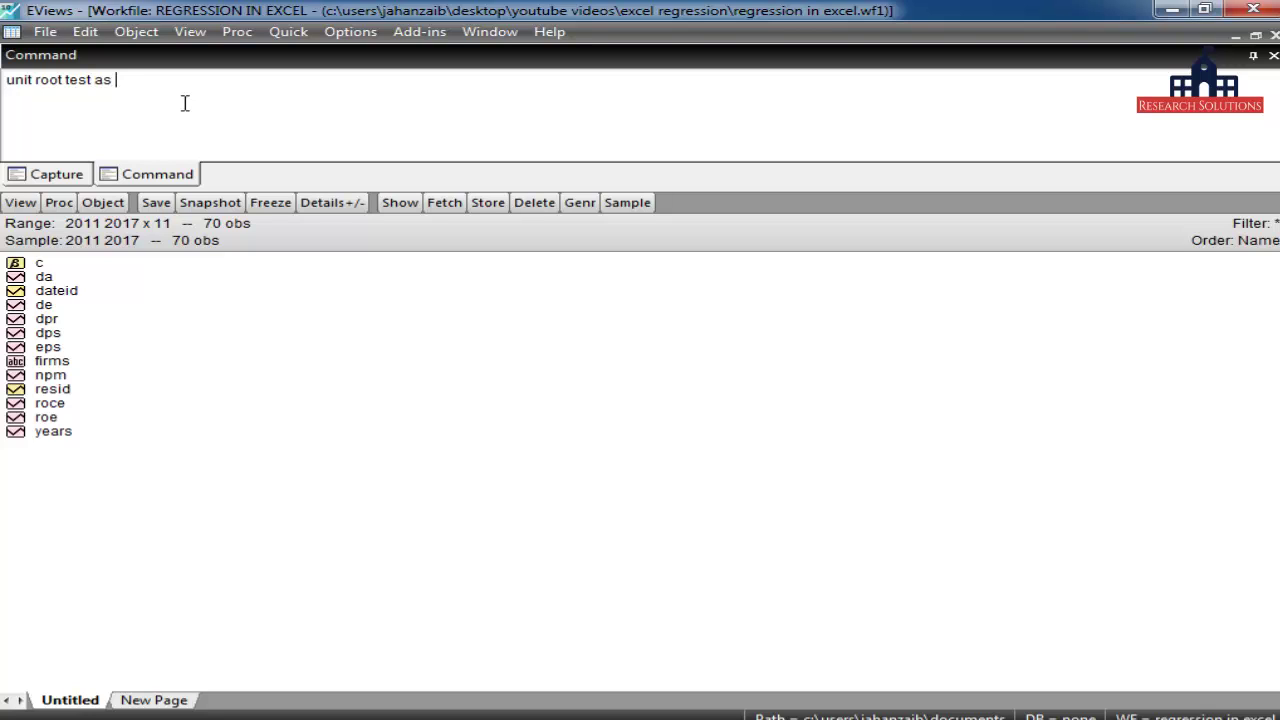
type("levin lin chu")
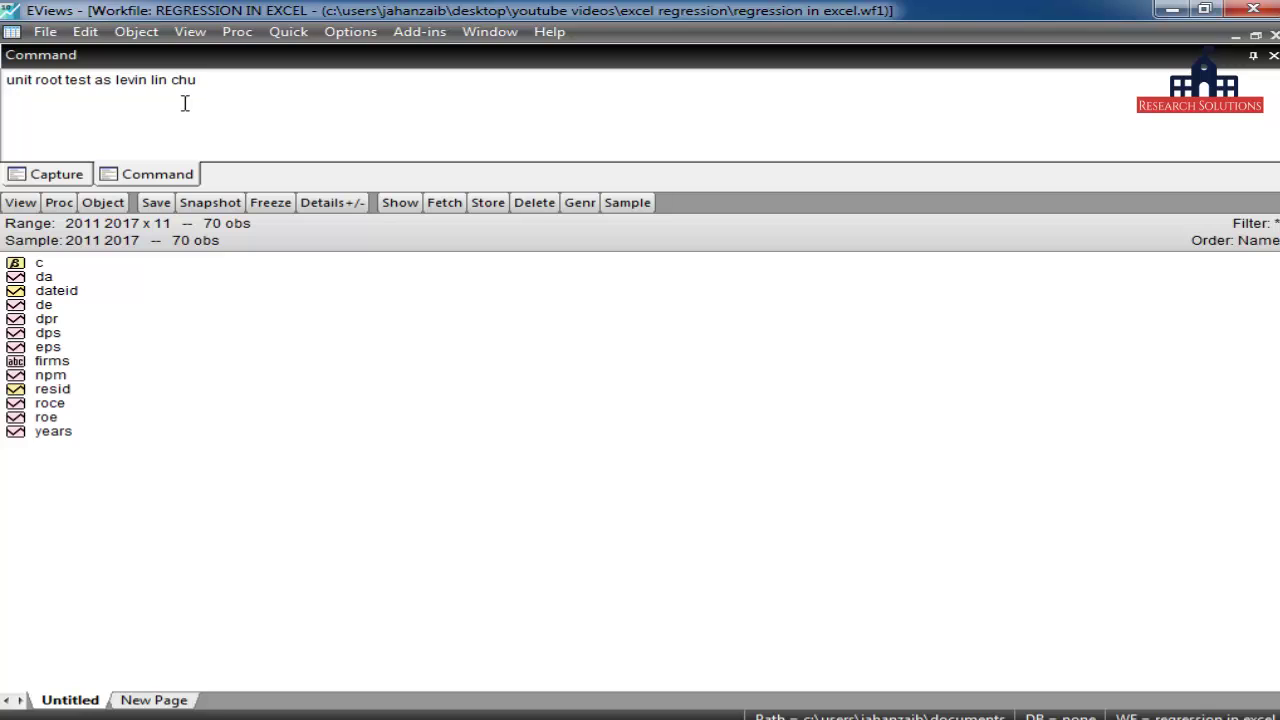
Step: Open the da series and select all its observations from AC - 11 down to the end
double_click(44, 280)
left_click(201, 304)
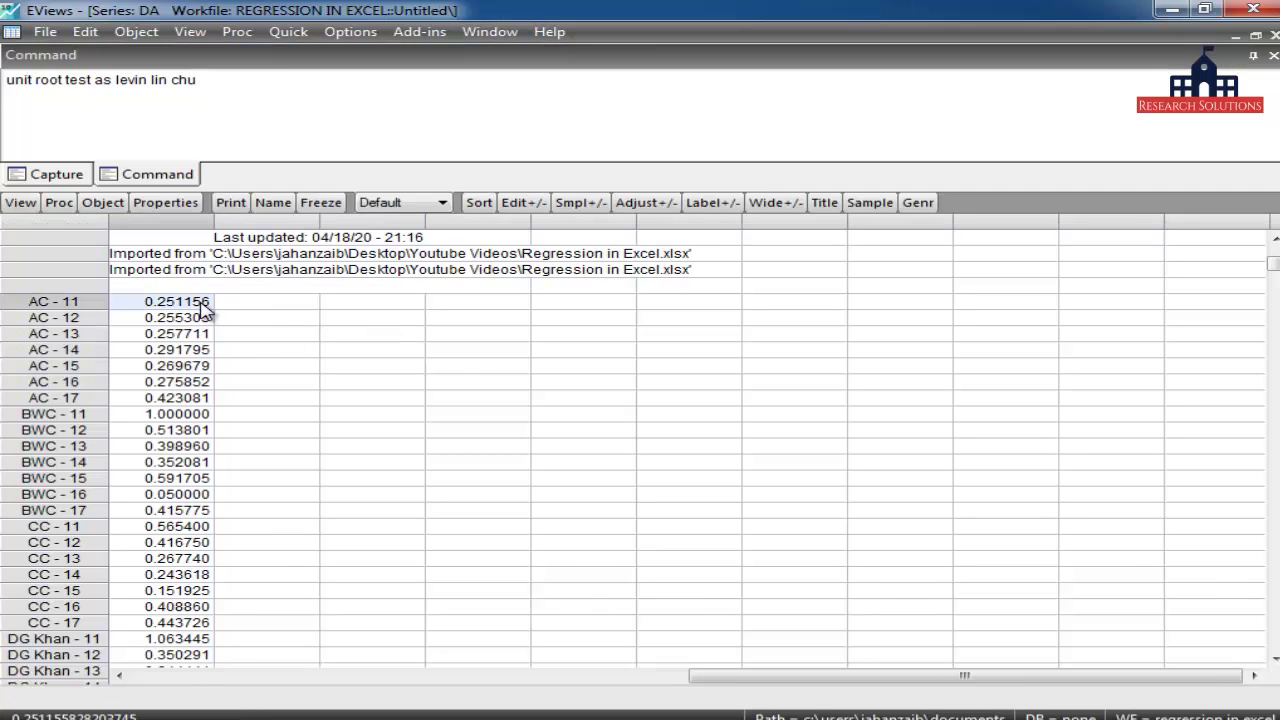
key("ctrl+shift+Down")
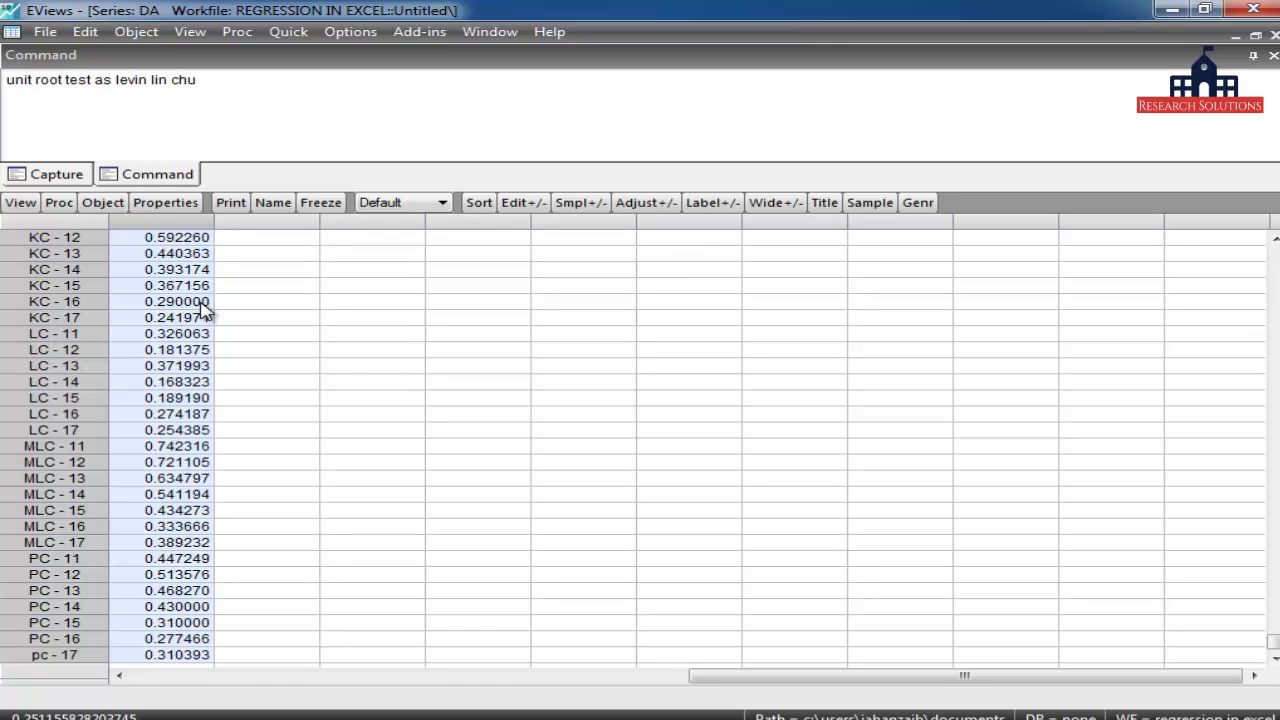
Step: Run the Common root - Levin, Lin, Chu panel unit root test on DA at level and mark its probability value
left_click(20, 203)
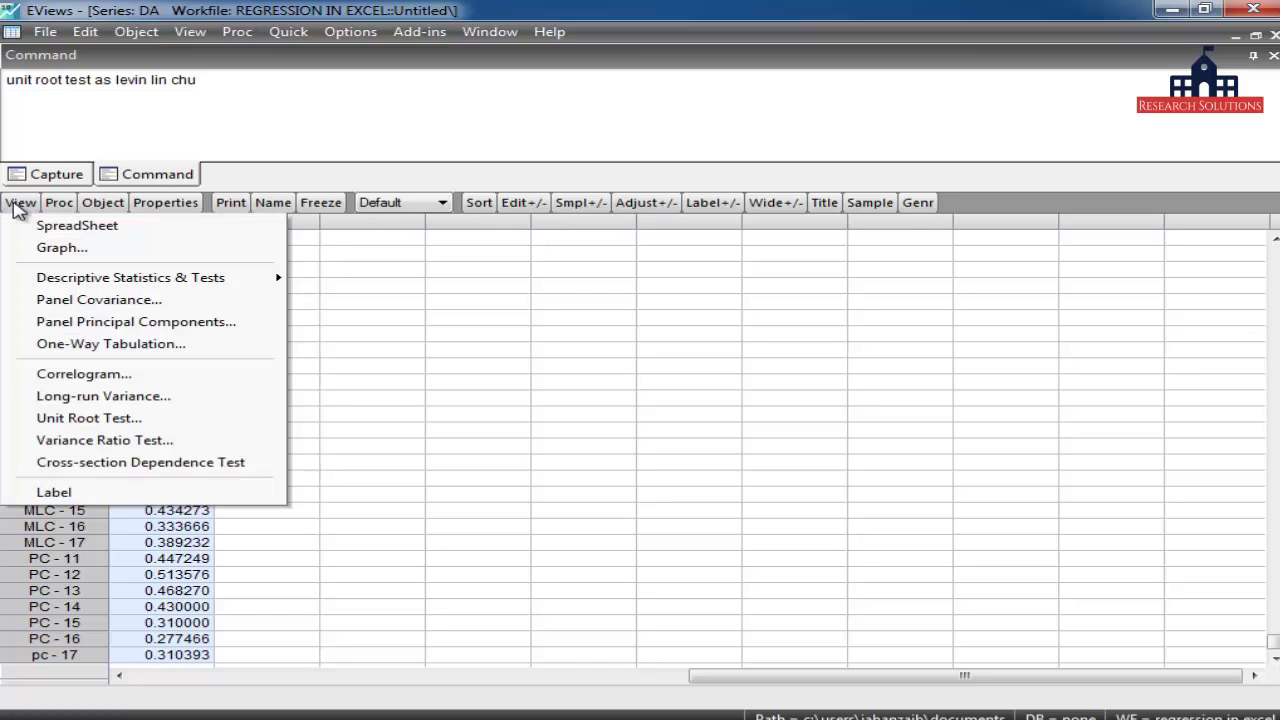
left_click(120, 418)
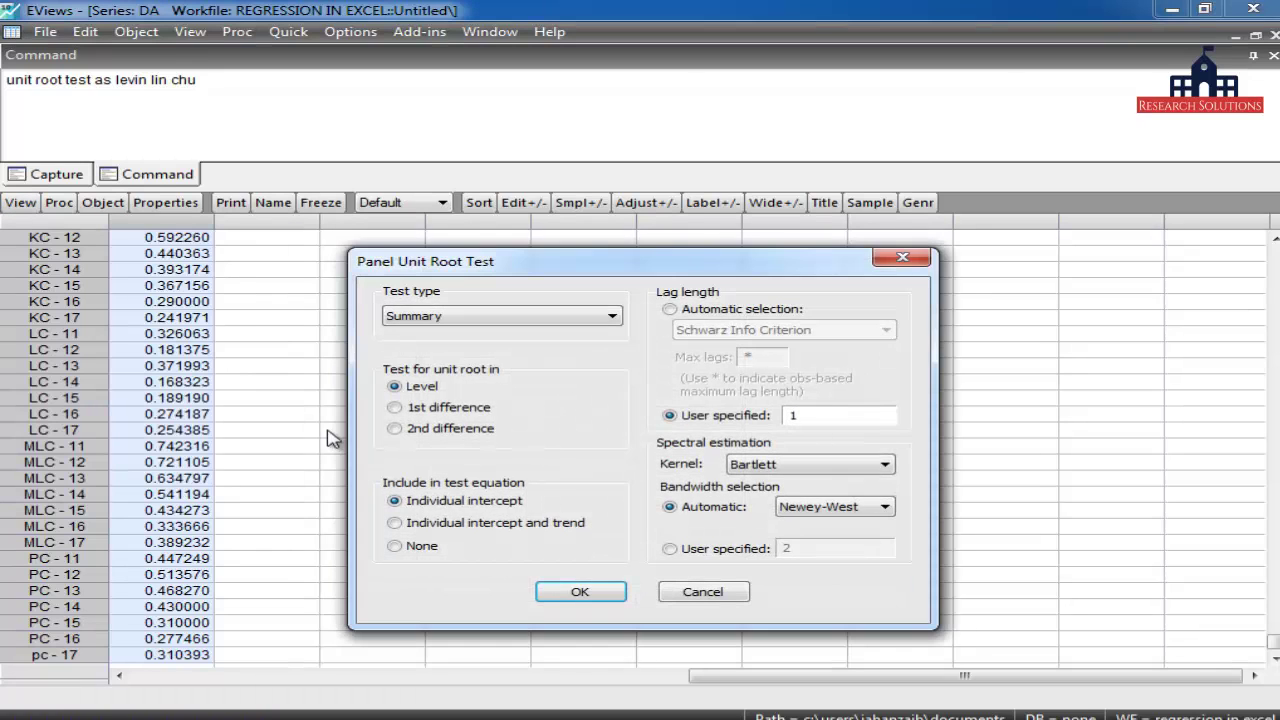
left_click_drag(737, 266, 600, 114)
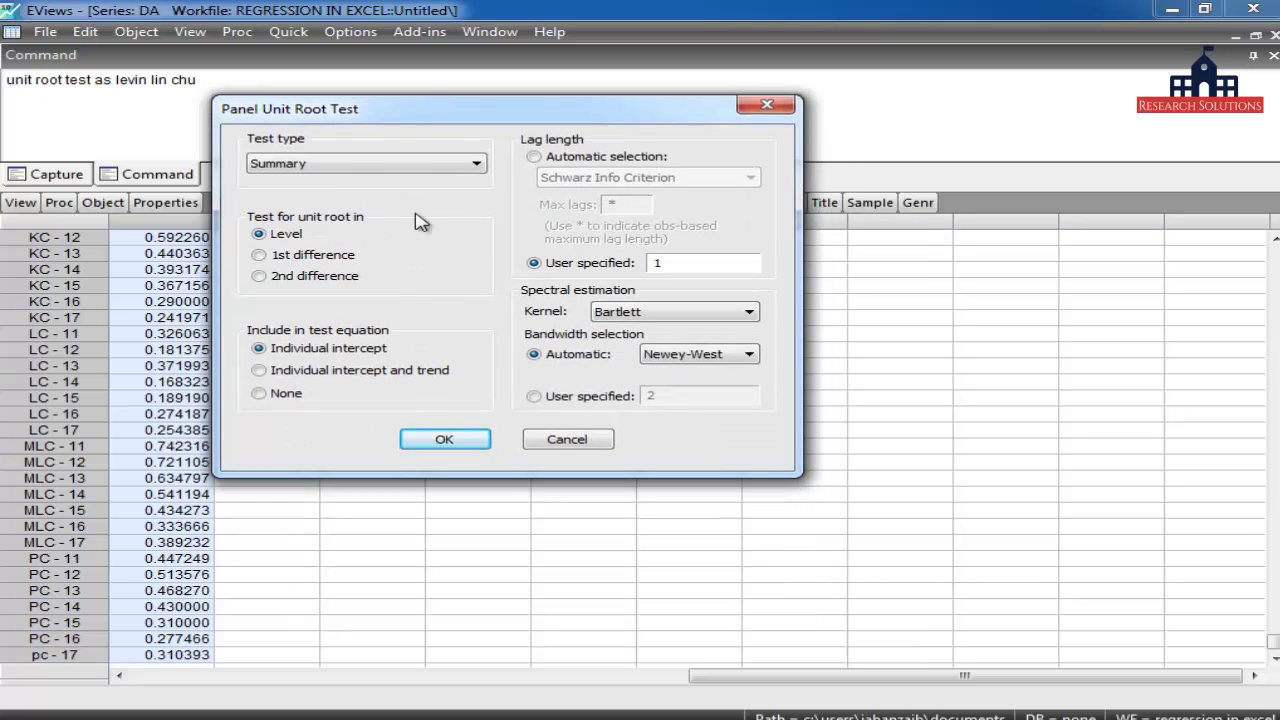
left_click(386, 168)
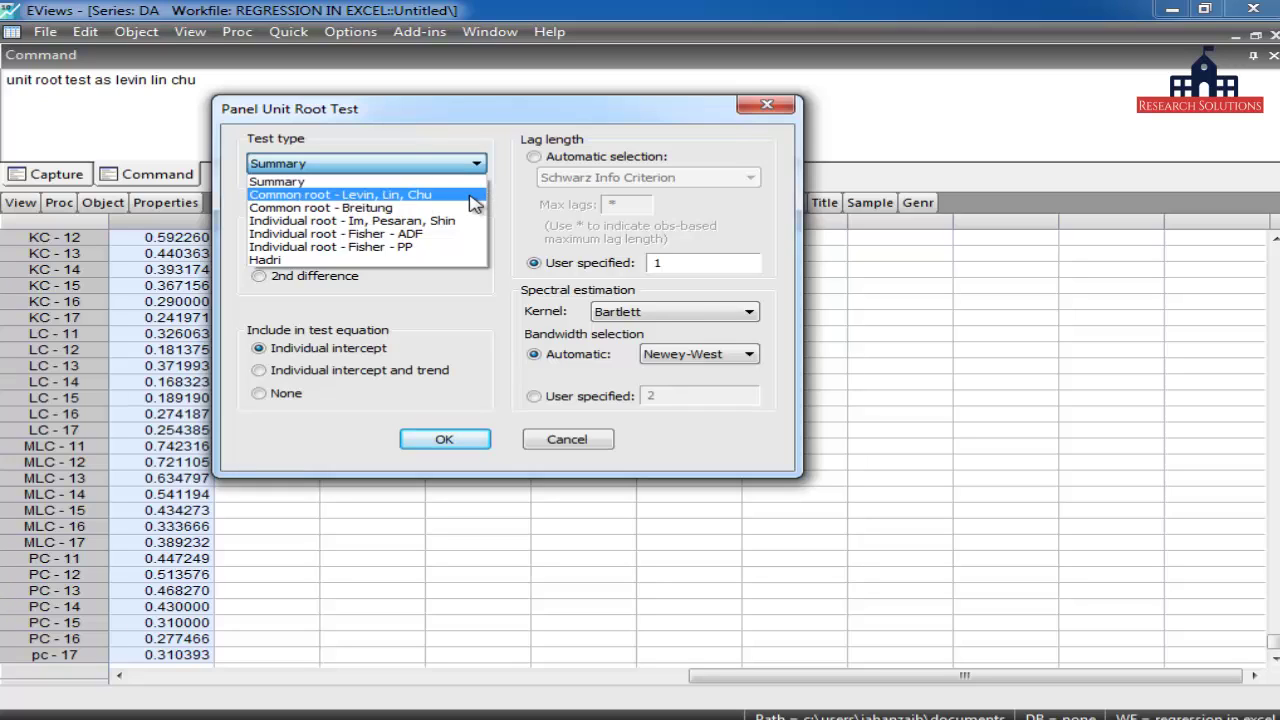
left_click(406, 198)
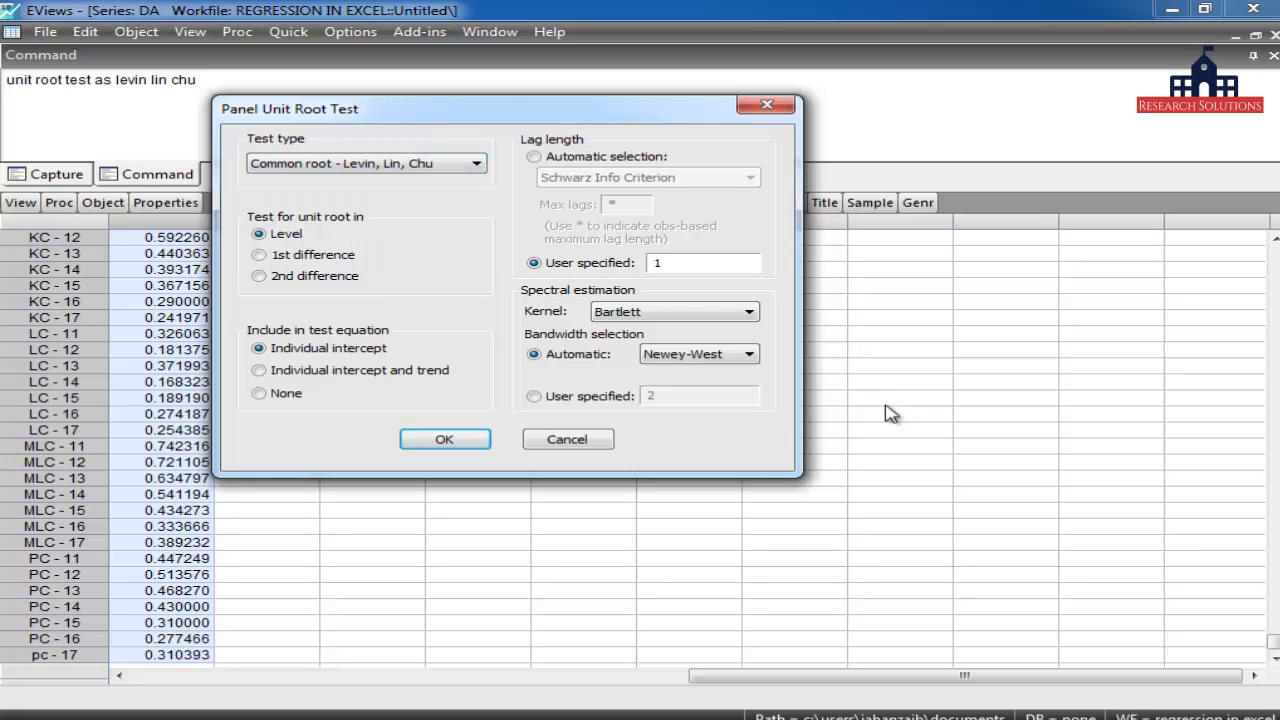
left_click(474, 446)
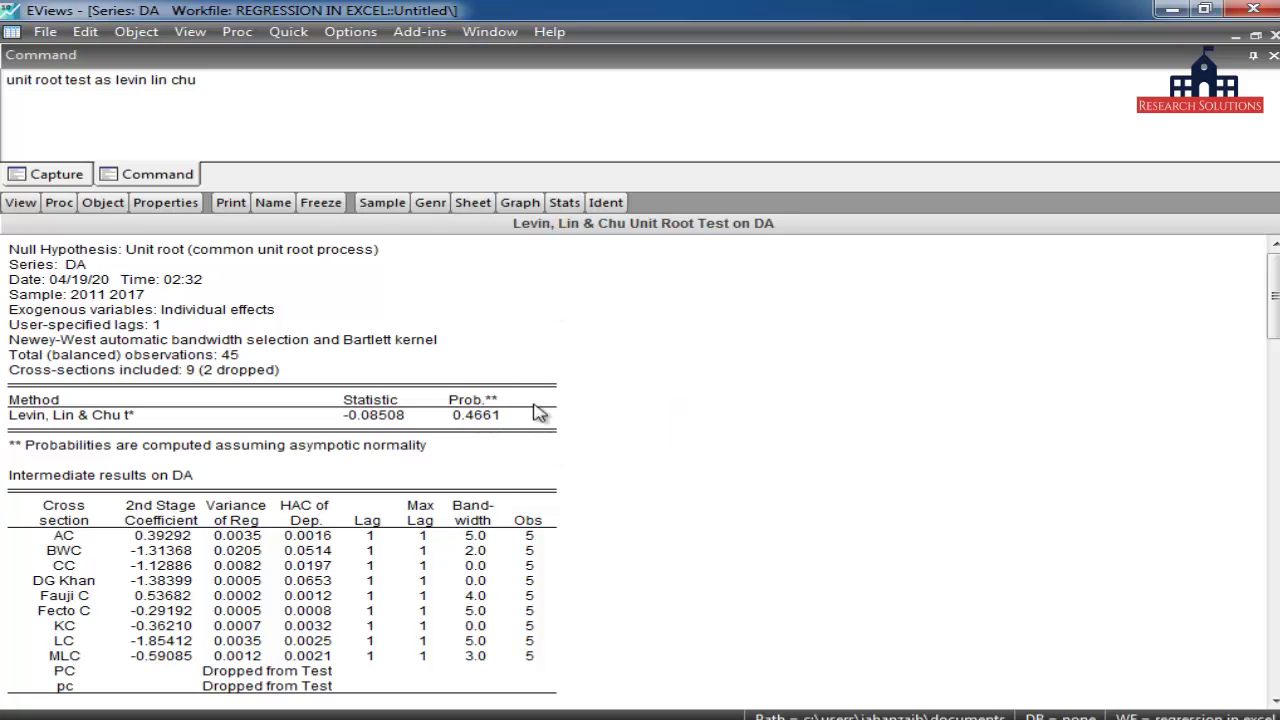
left_click(491, 417)
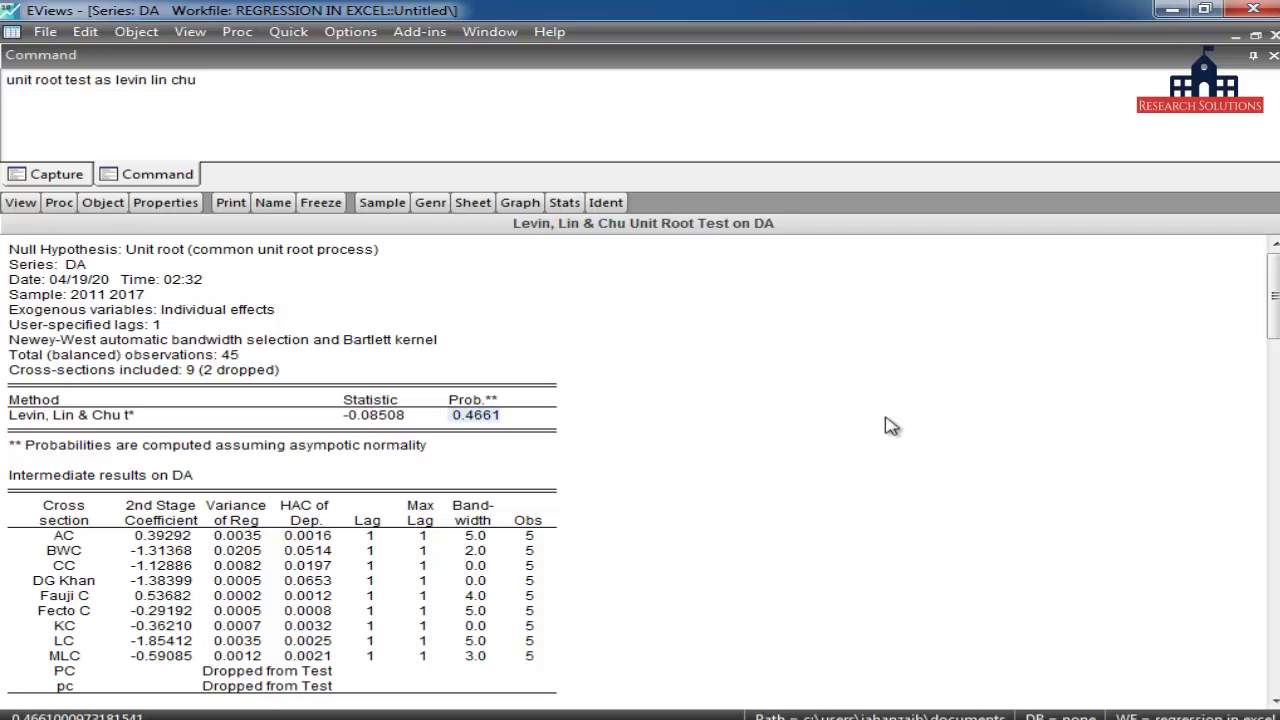
Step: Try to run the Levin, Lin, Chu unit root test on DA at 1st difference, and close the series
left_click(24, 205)
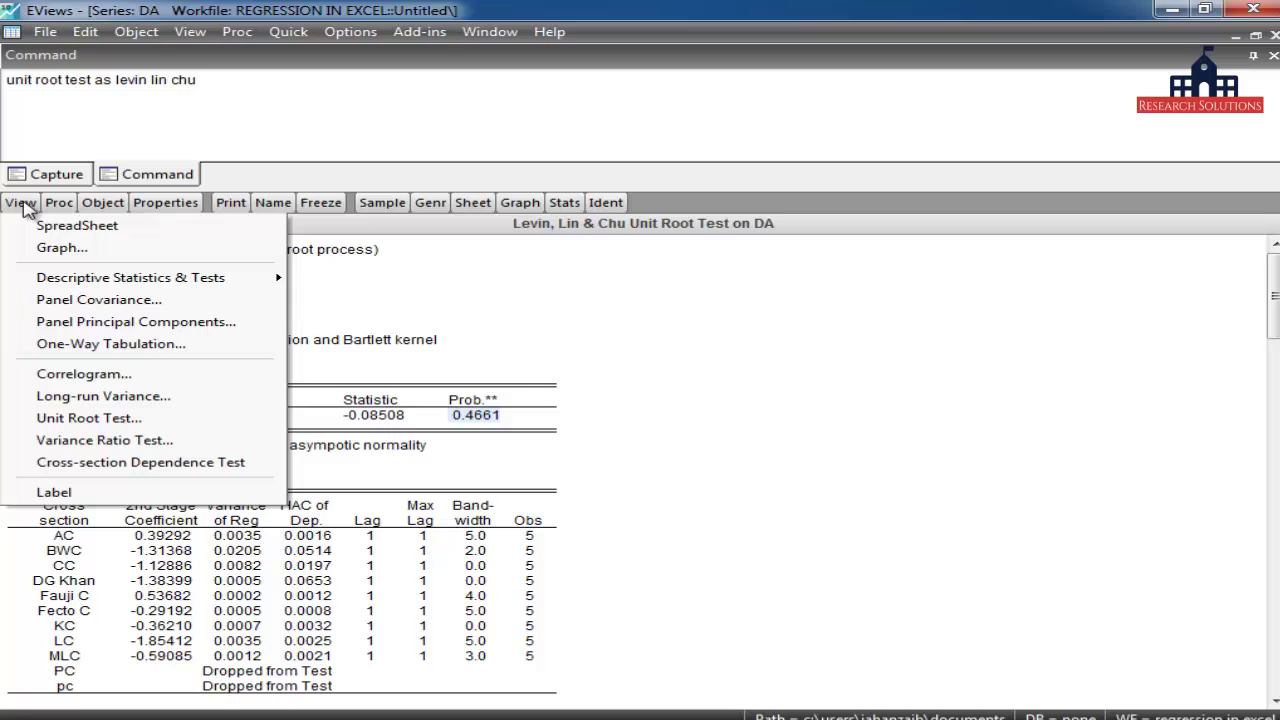
left_click(90, 418)
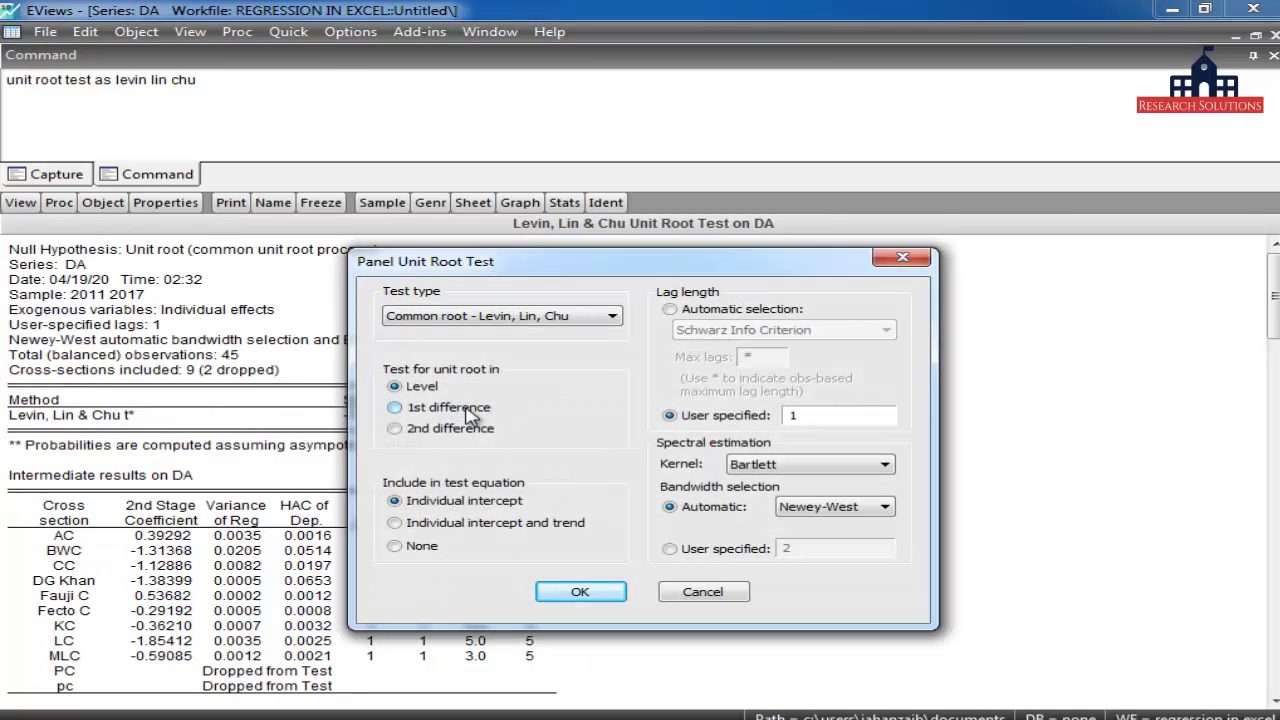
left_click(466, 409)
left_click(599, 594)
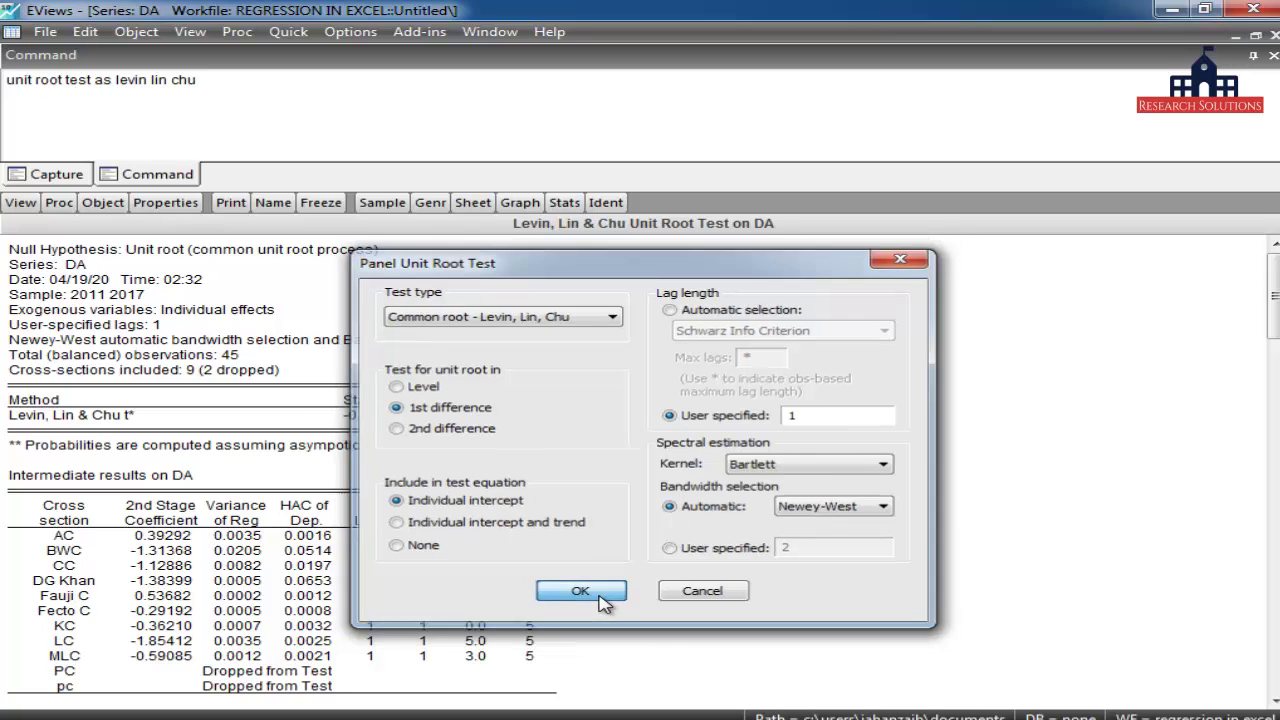
left_click(660, 407)
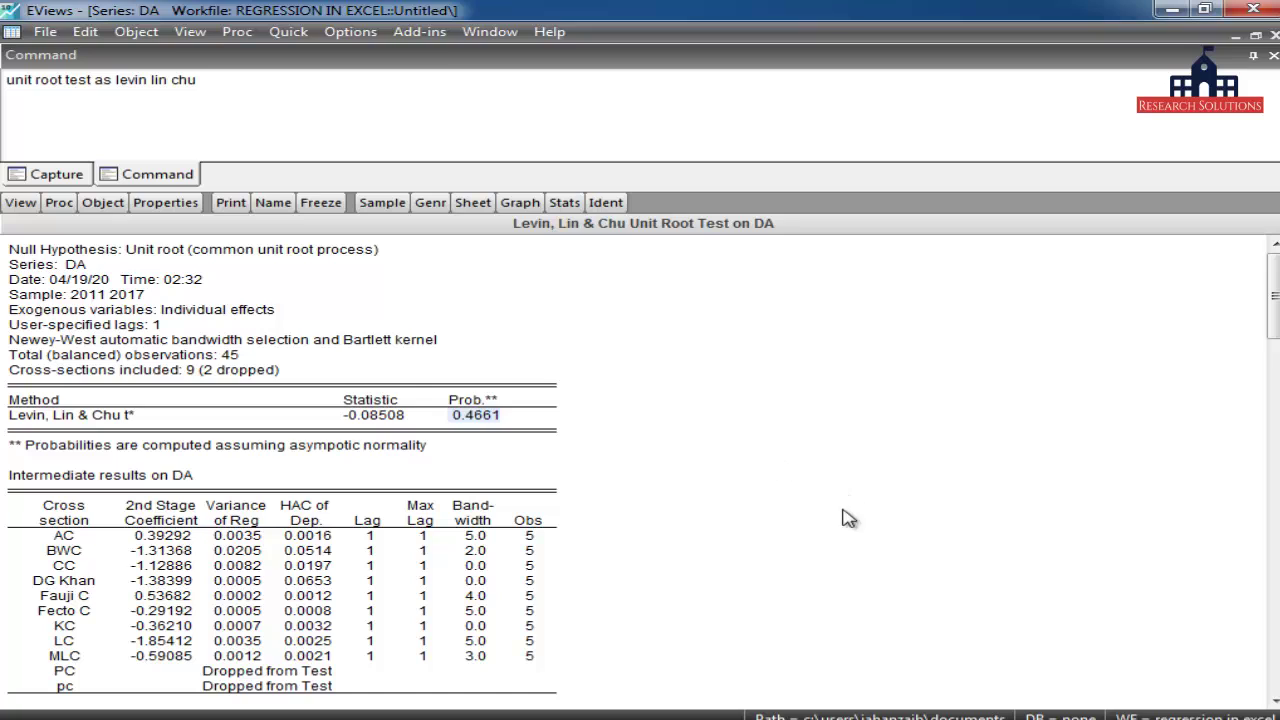
left_click(1273, 35)
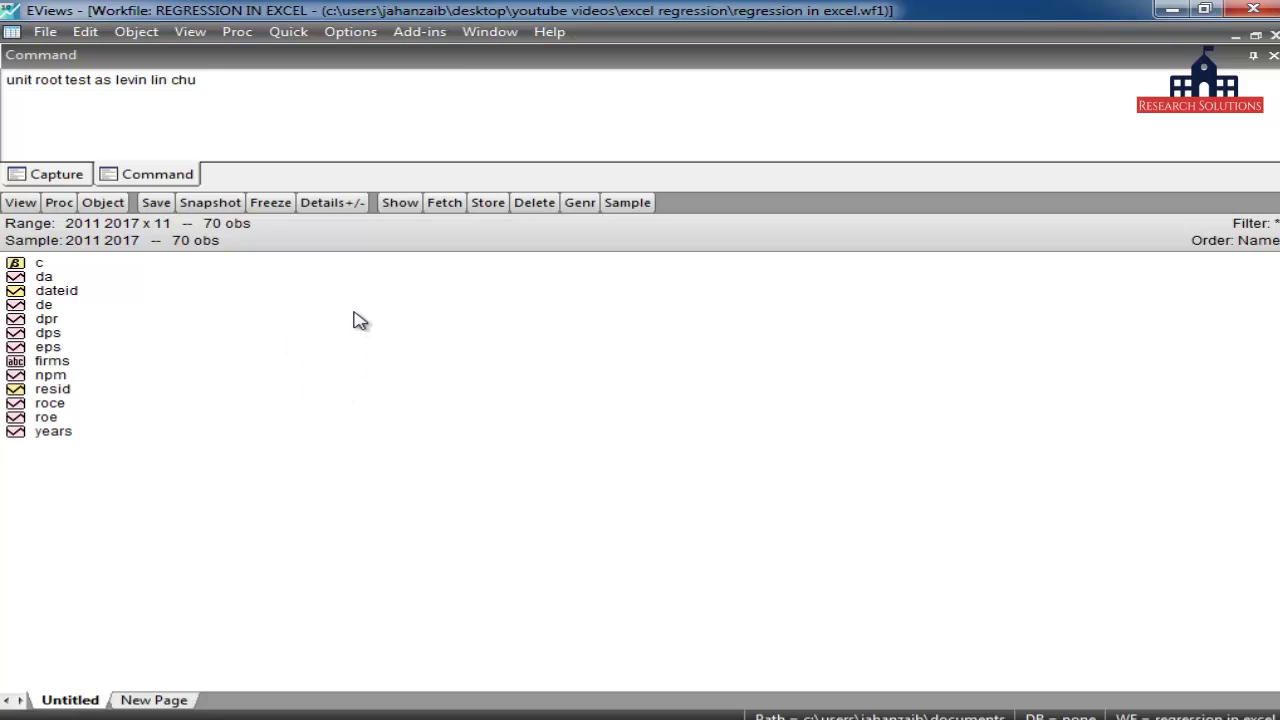
Step: Switch to the Regression in Excel workbook and examine the DE, DA, DPR and DPS columns alongside the NPM column
key("alt+Tab")
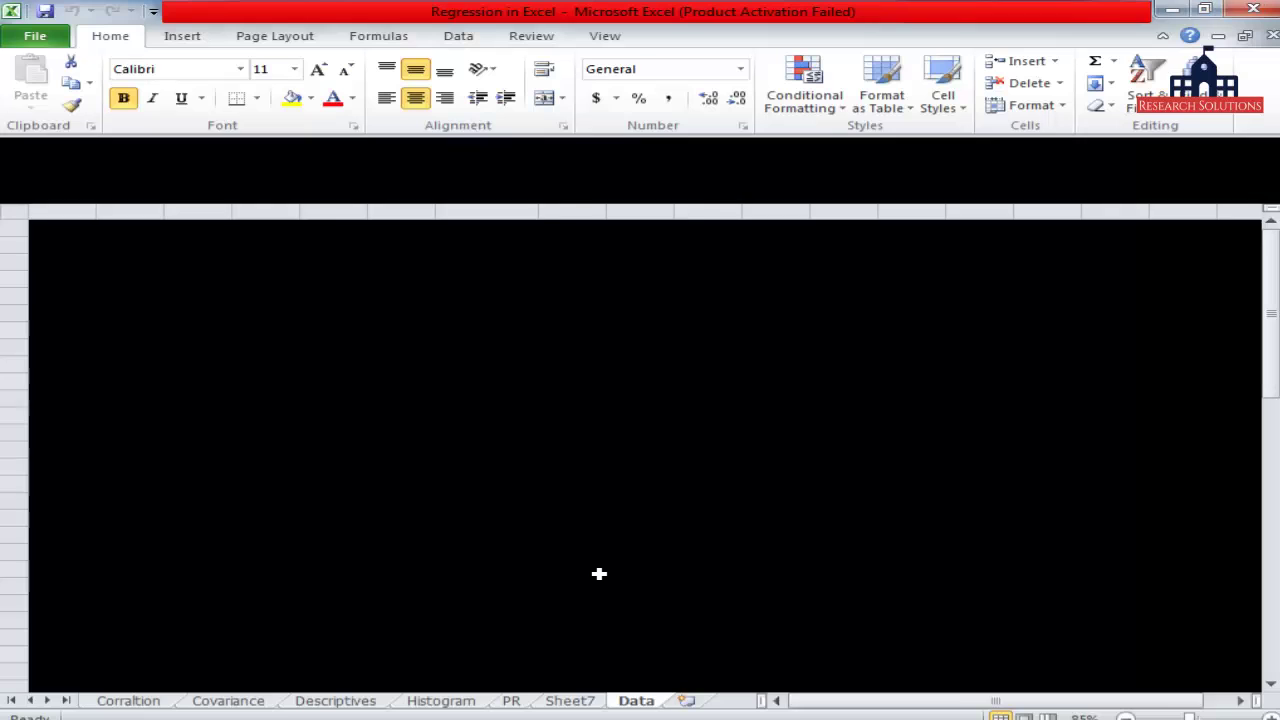
left_click(334, 296)
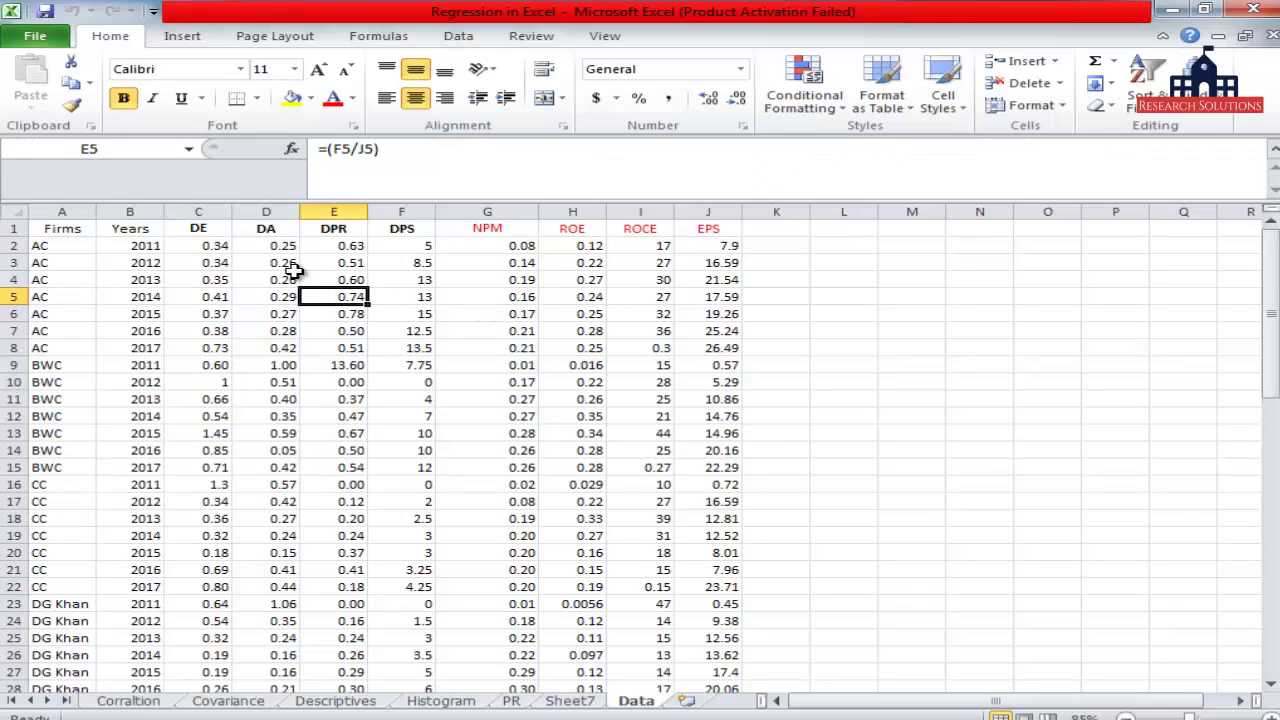
left_click_drag(198, 211, 405, 211)
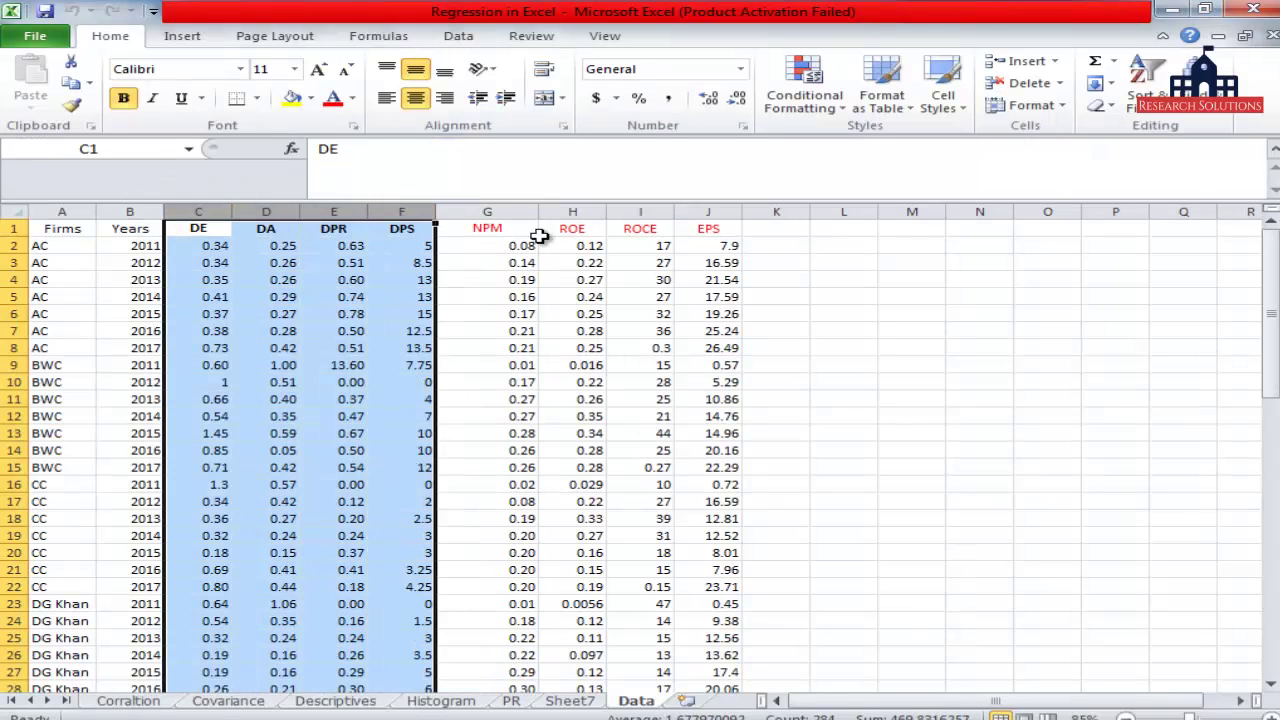
left_click(508, 208)
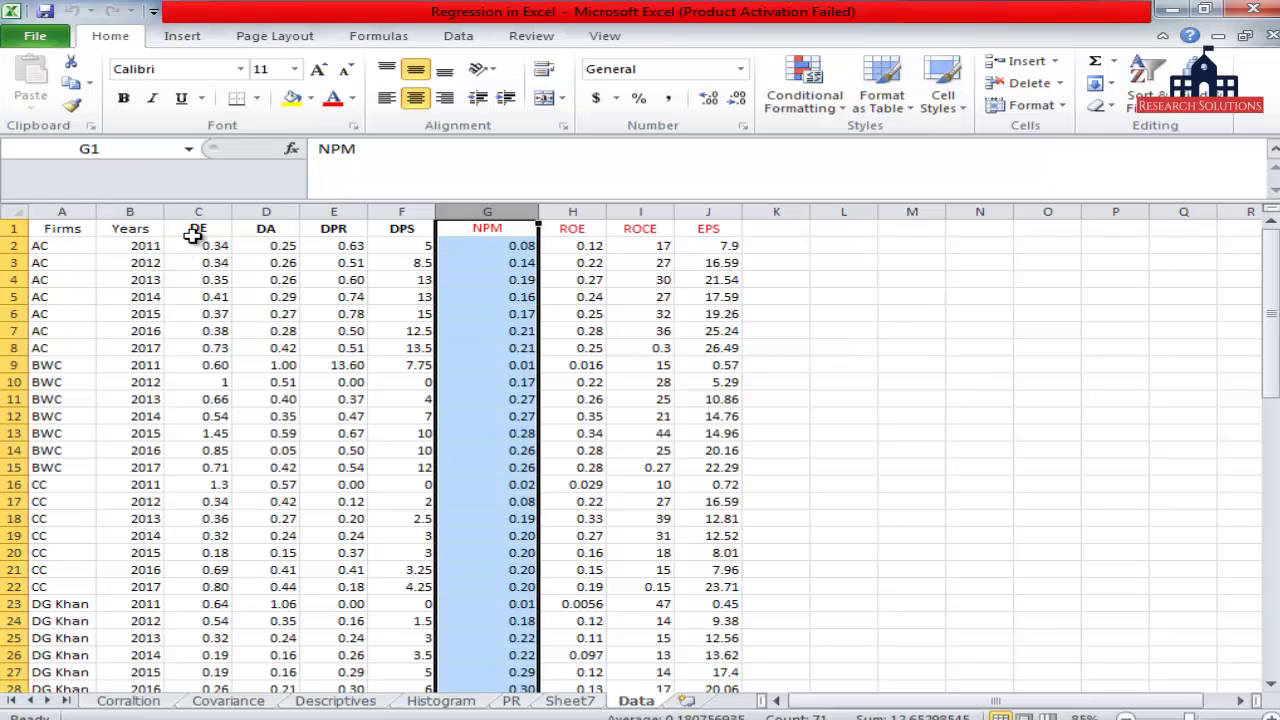
left_click_drag(198, 231, 391, 551)
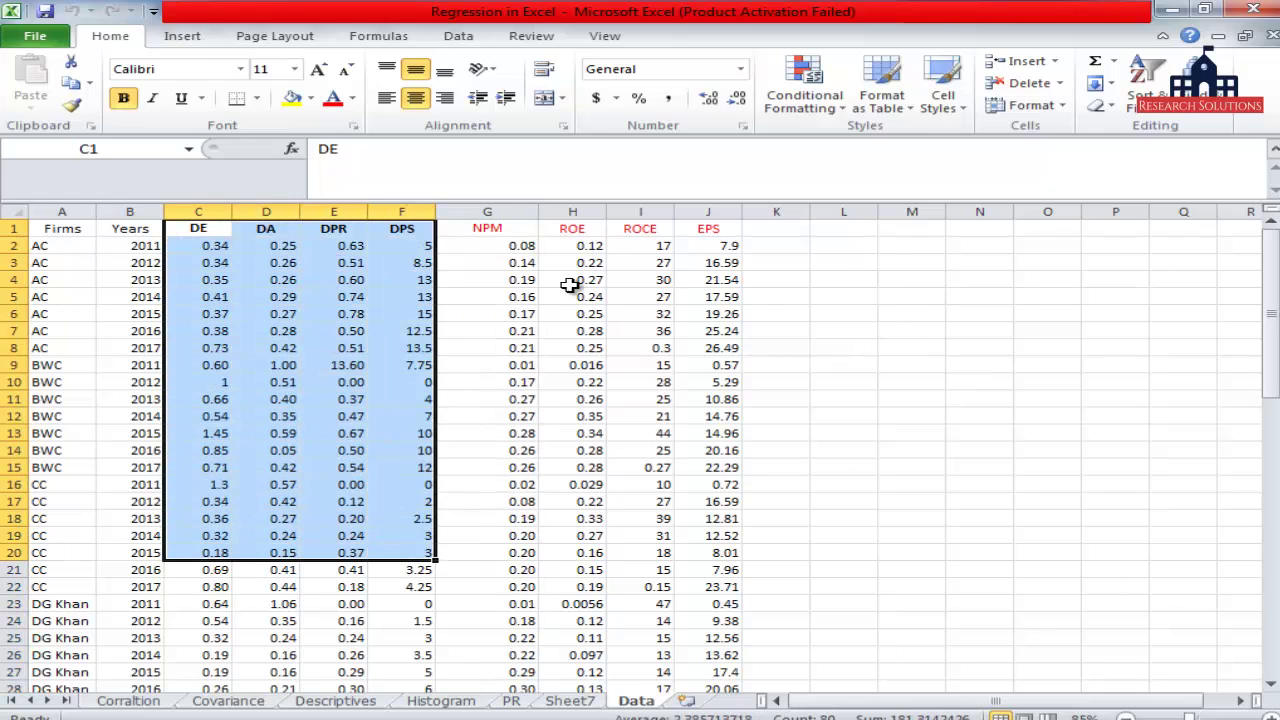
left_click(510, 210)
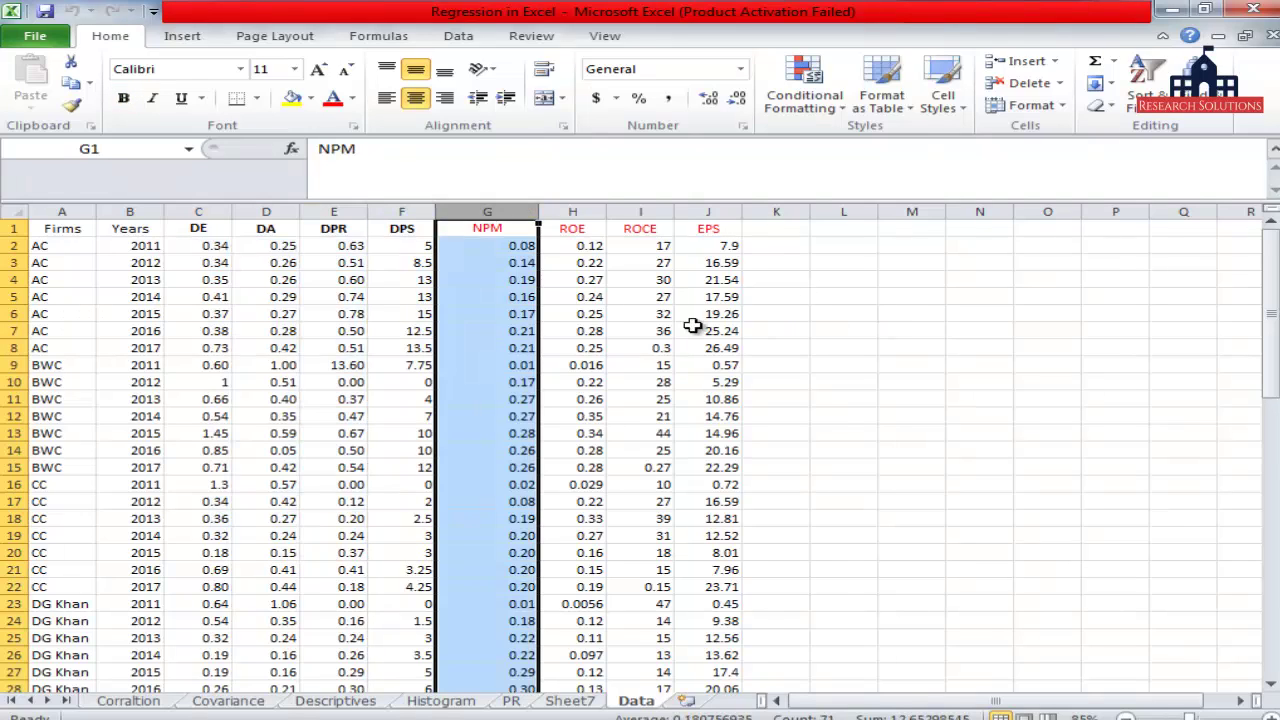
left_click(185, 232)
left_click(277, 230)
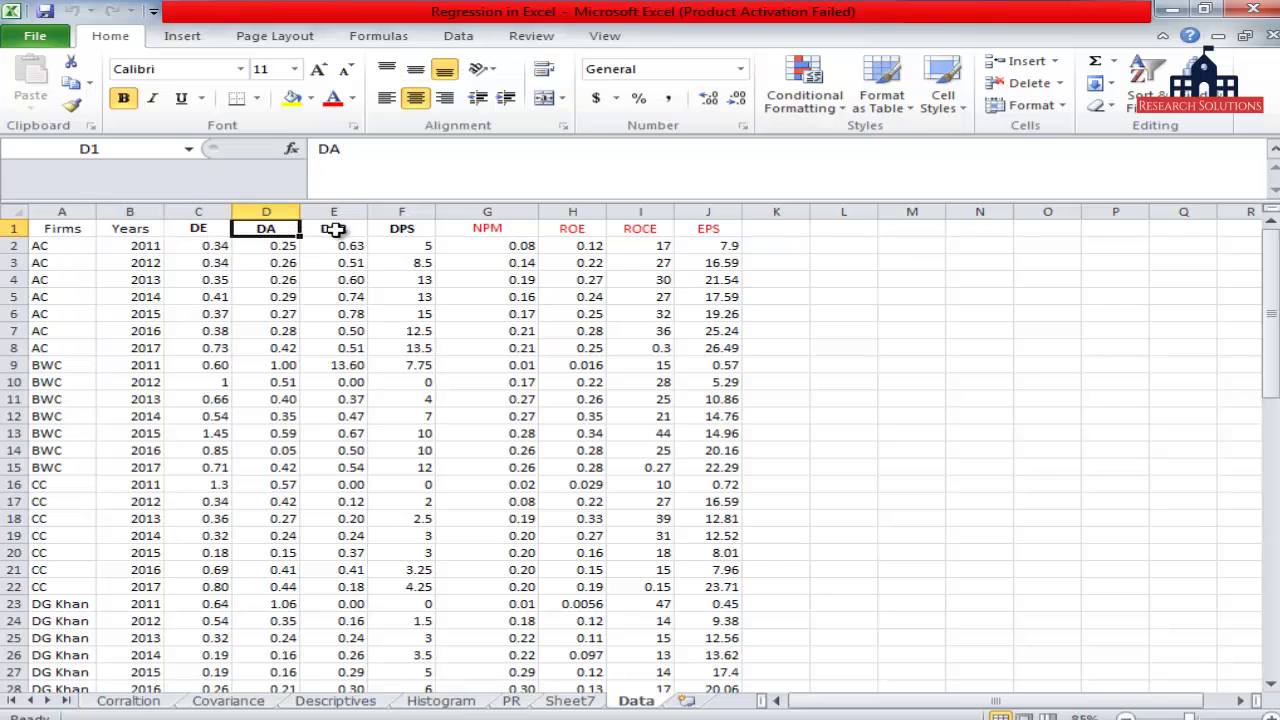
left_click(336, 230)
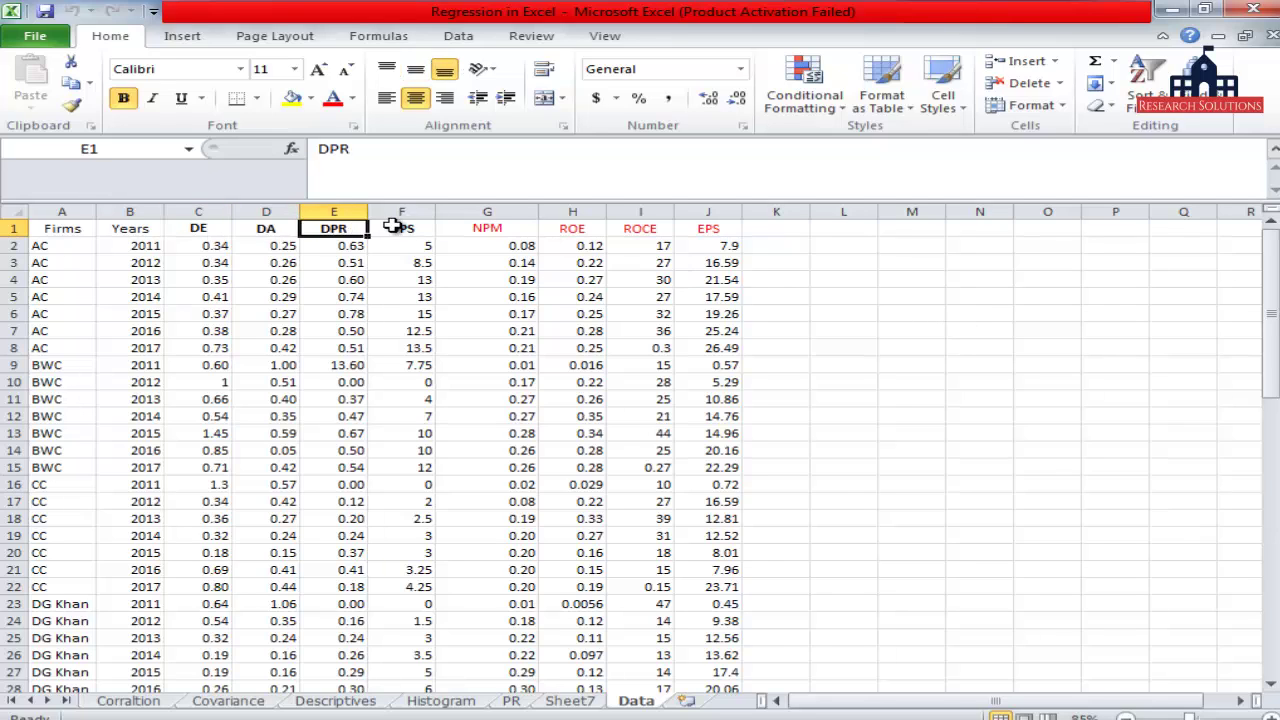
left_click(413, 229)
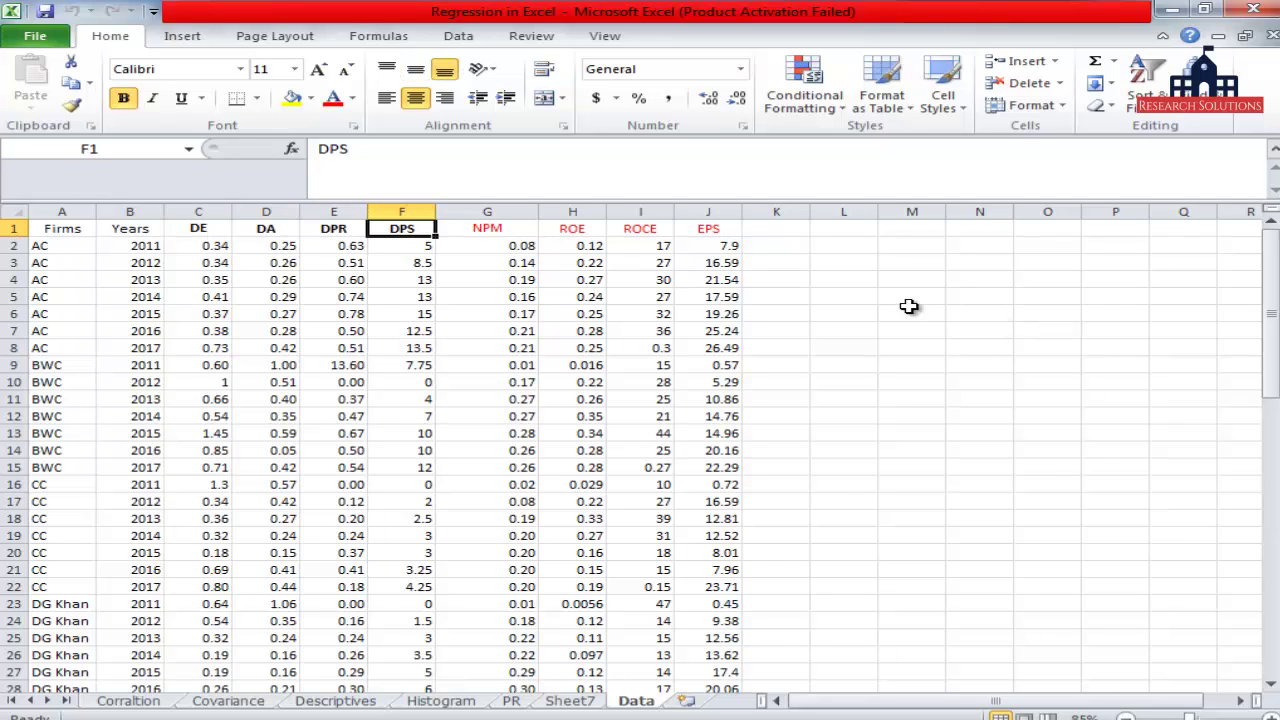
left_click_drag(203, 238, 410, 230)
left_click(490, 230)
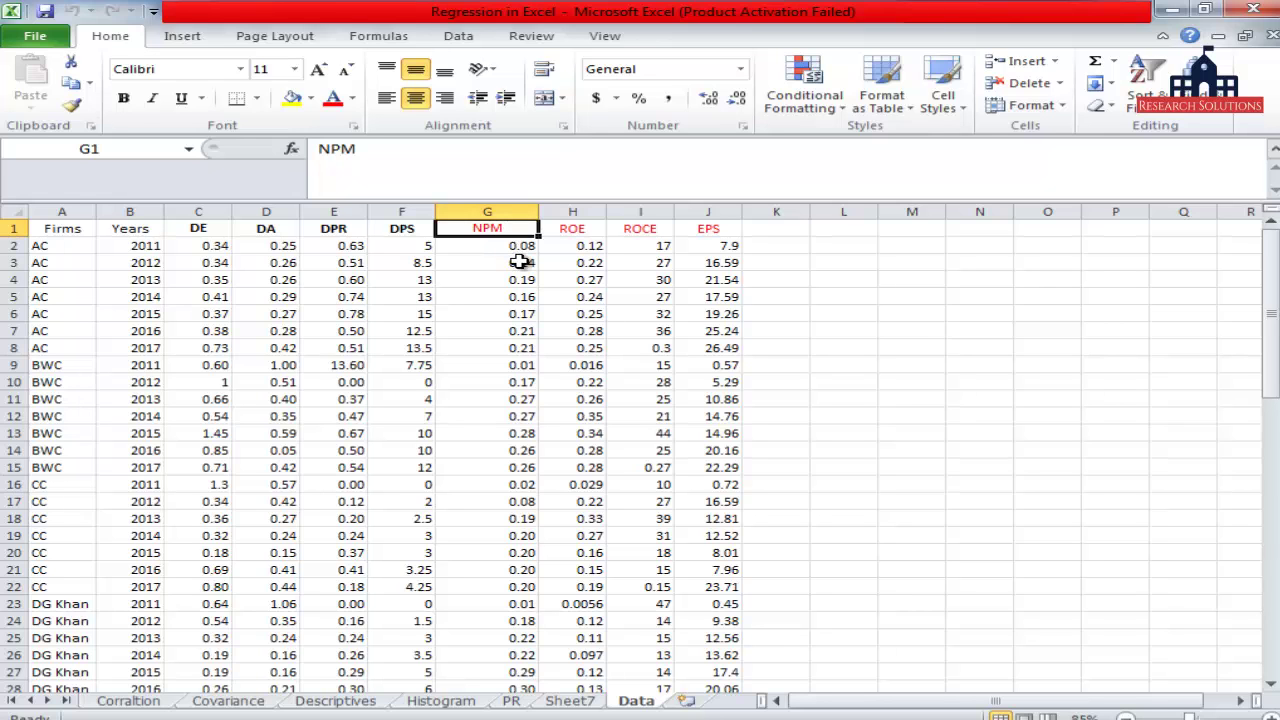
Step: Switch to the Excel Regression Word document and review it from Coefficient of Correlation to the "No Multicolinearity" item under Regression Assumptions
key("alt+Tab")
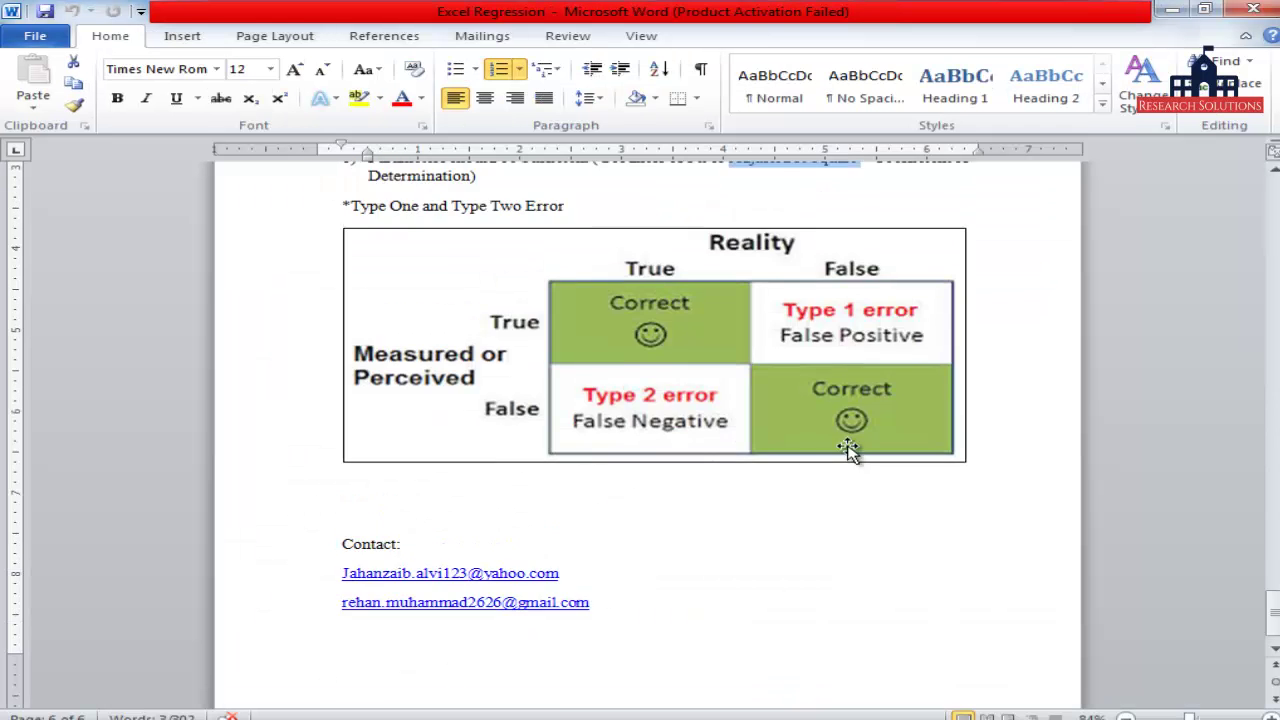
scroll(849, 449, "up", 9)
left_click_drag(1273, 575, 1273, 200)
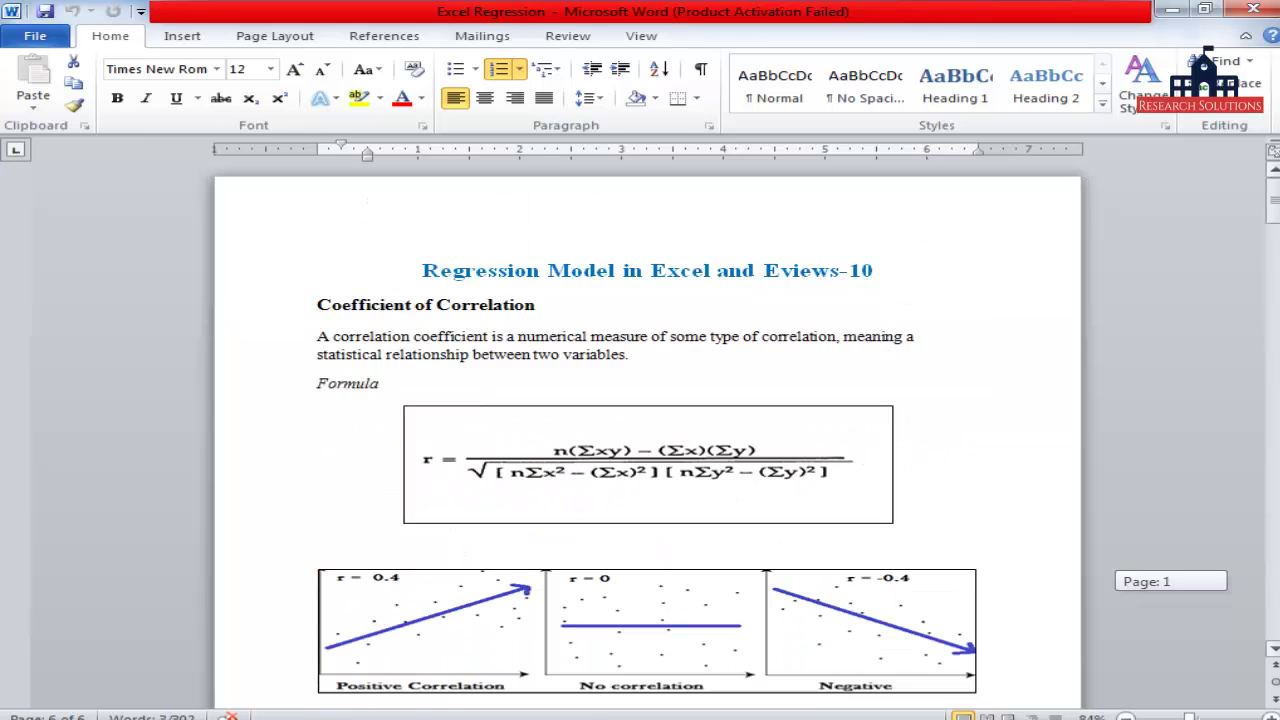
left_click_drag(320, 303, 537, 316)
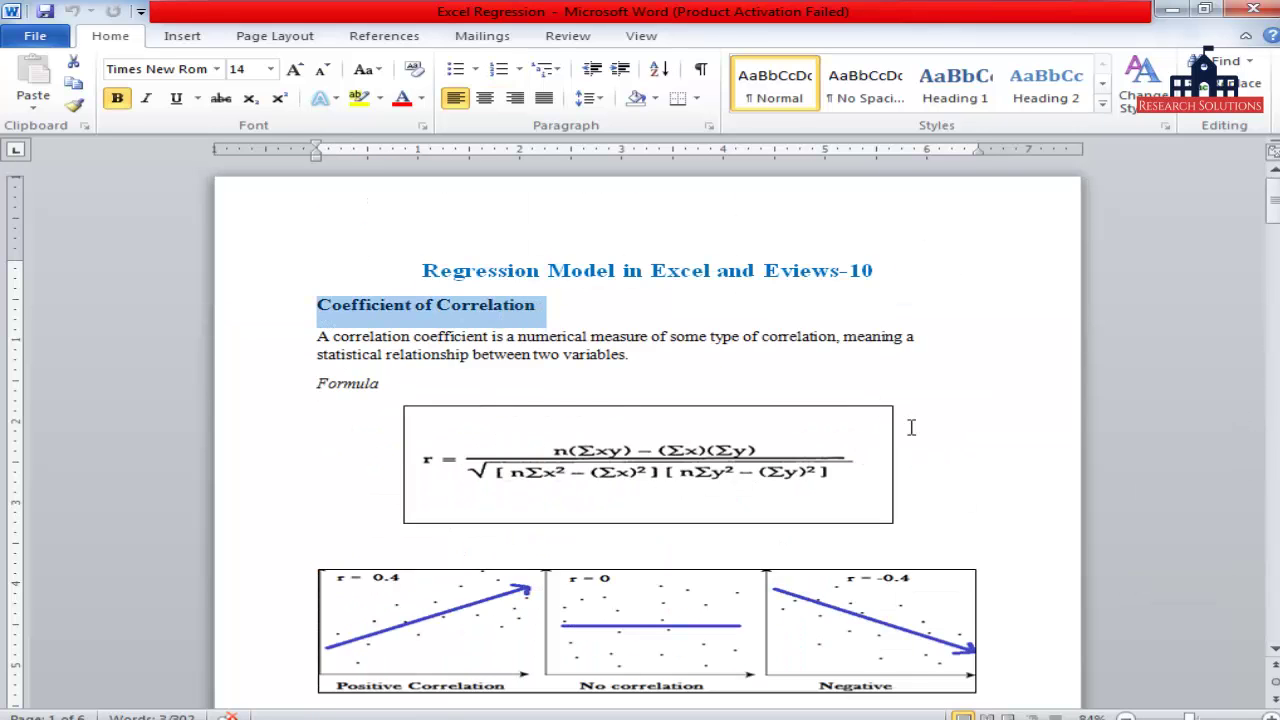
left_click(607, 356)
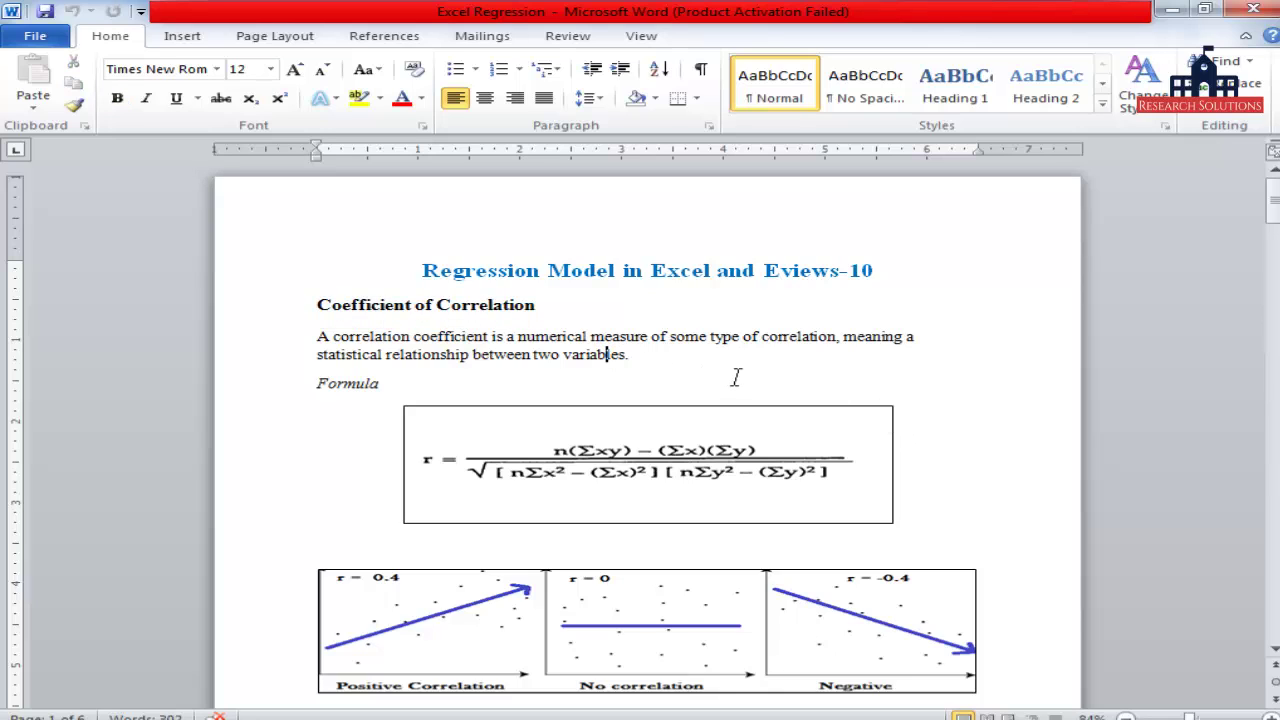
scroll(920, 412, "down", 9)
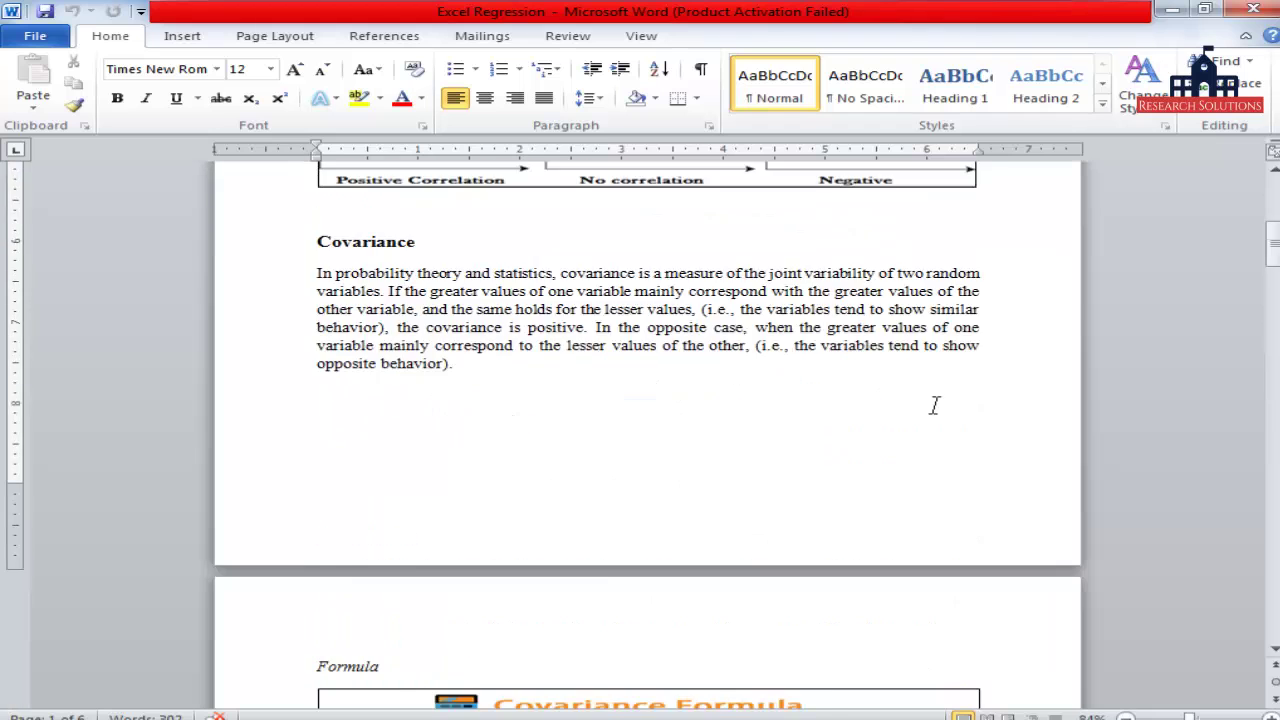
scroll(935, 405, "down", 20)
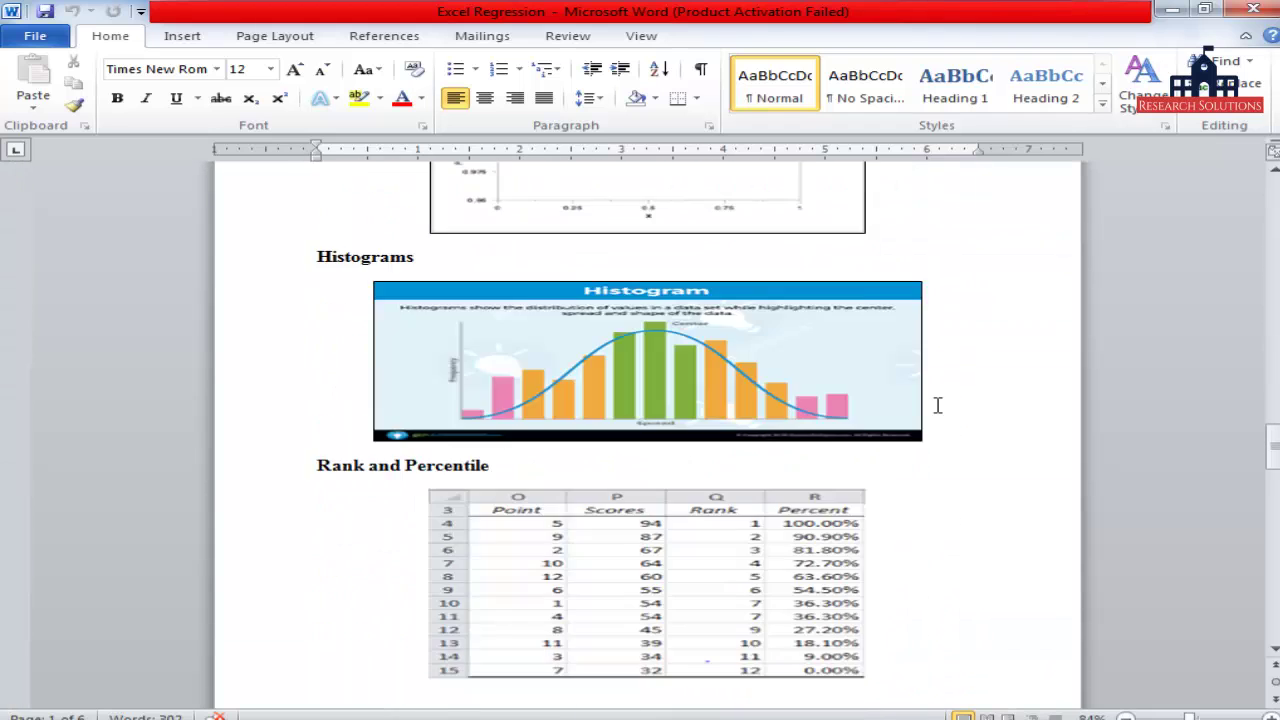
scroll(938, 405, "down", 20)
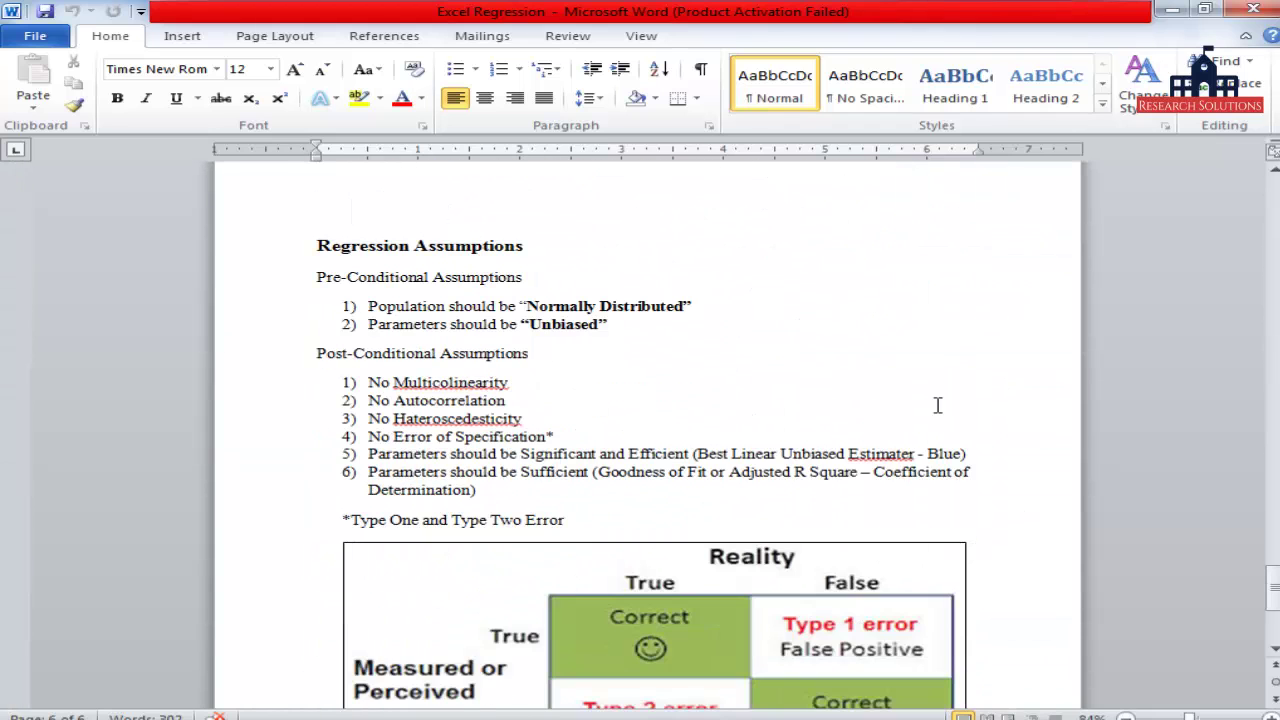
left_click_drag(368, 386, 487, 388)
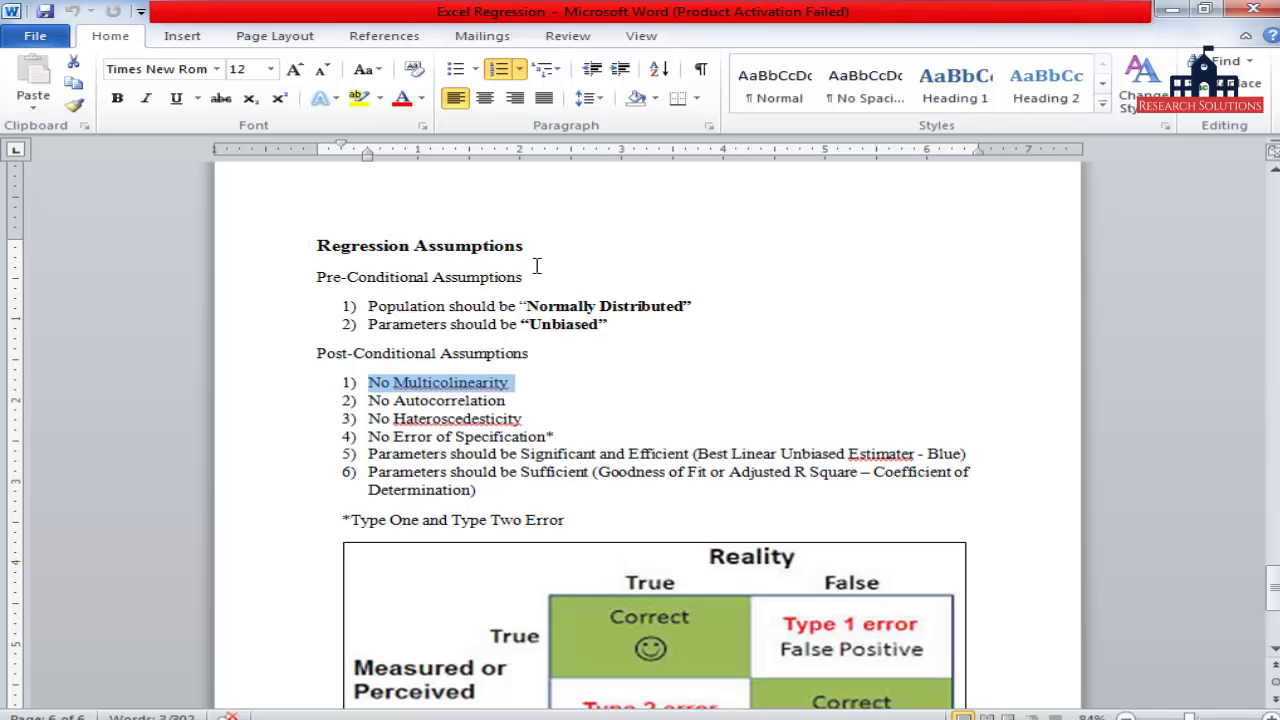
Step: Switch to EViews and write "the relationship between independent to independent variable 0.8" beneath the unit root test note
key("alt+Tab")
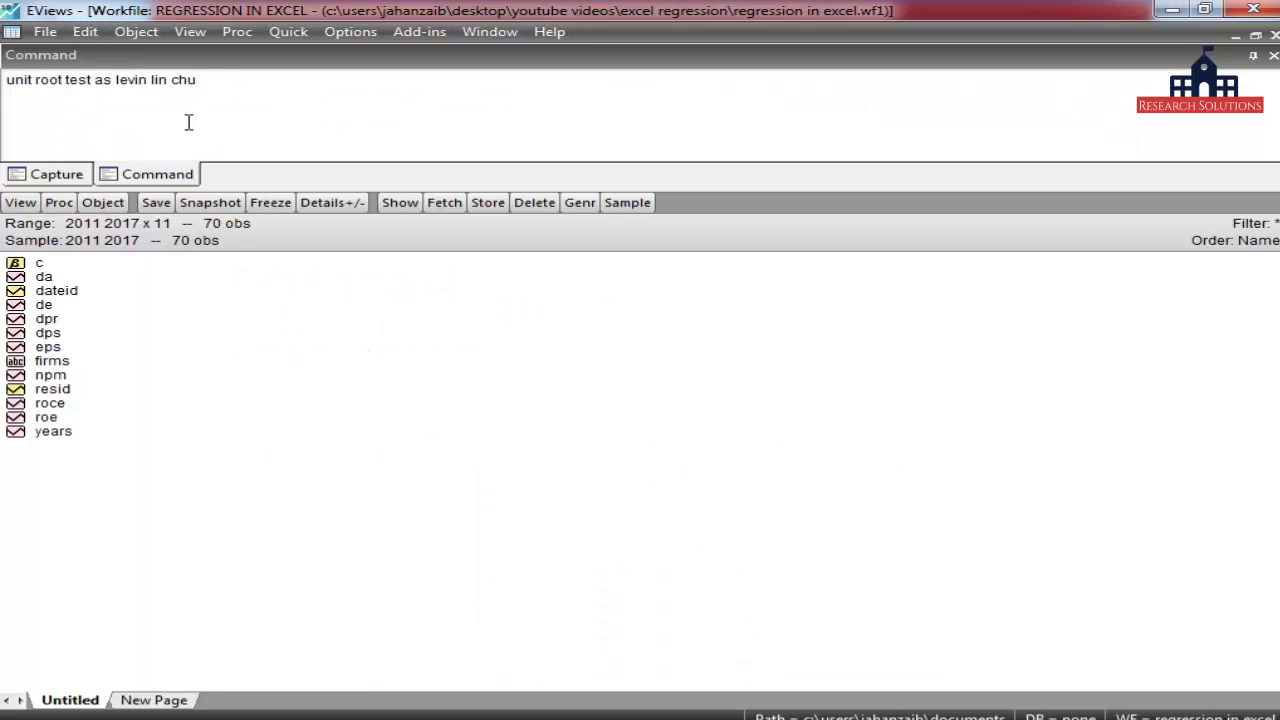
left_click(77, 100)
left_click(230, 84)
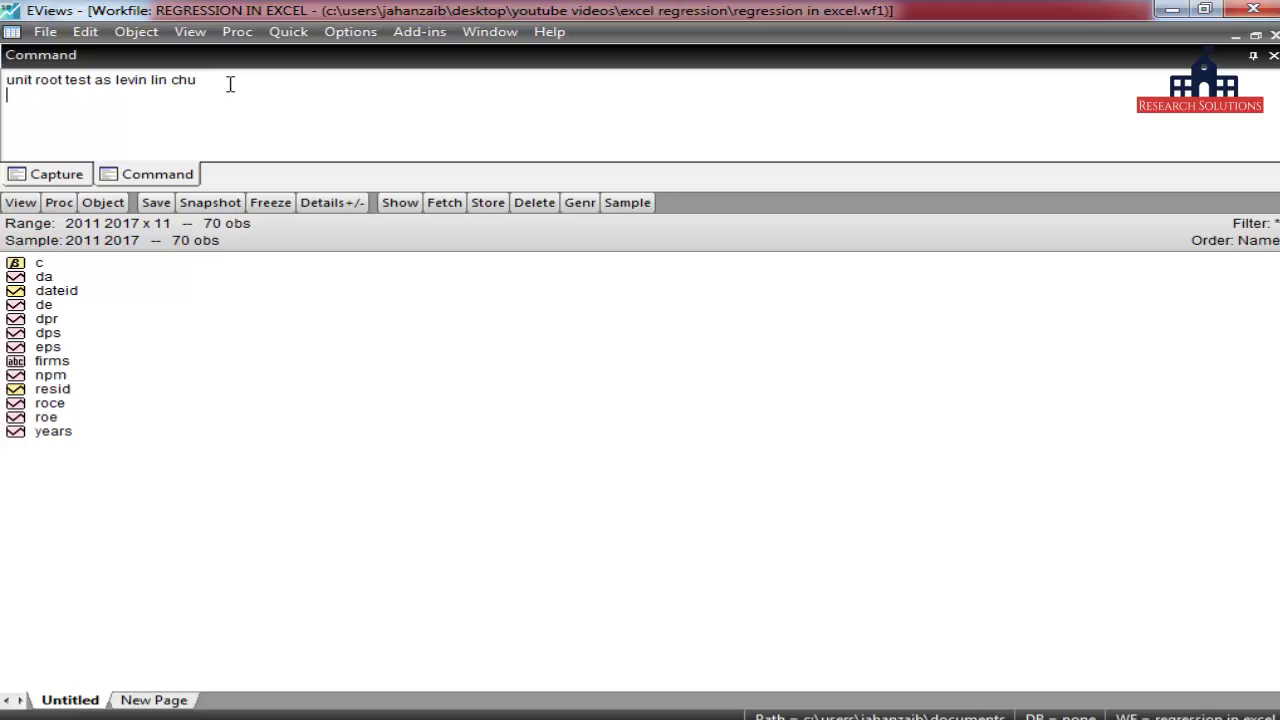
key("Down")
type("the relati")
key("BackSpace")
key("BackSpace")
type("tionship ")
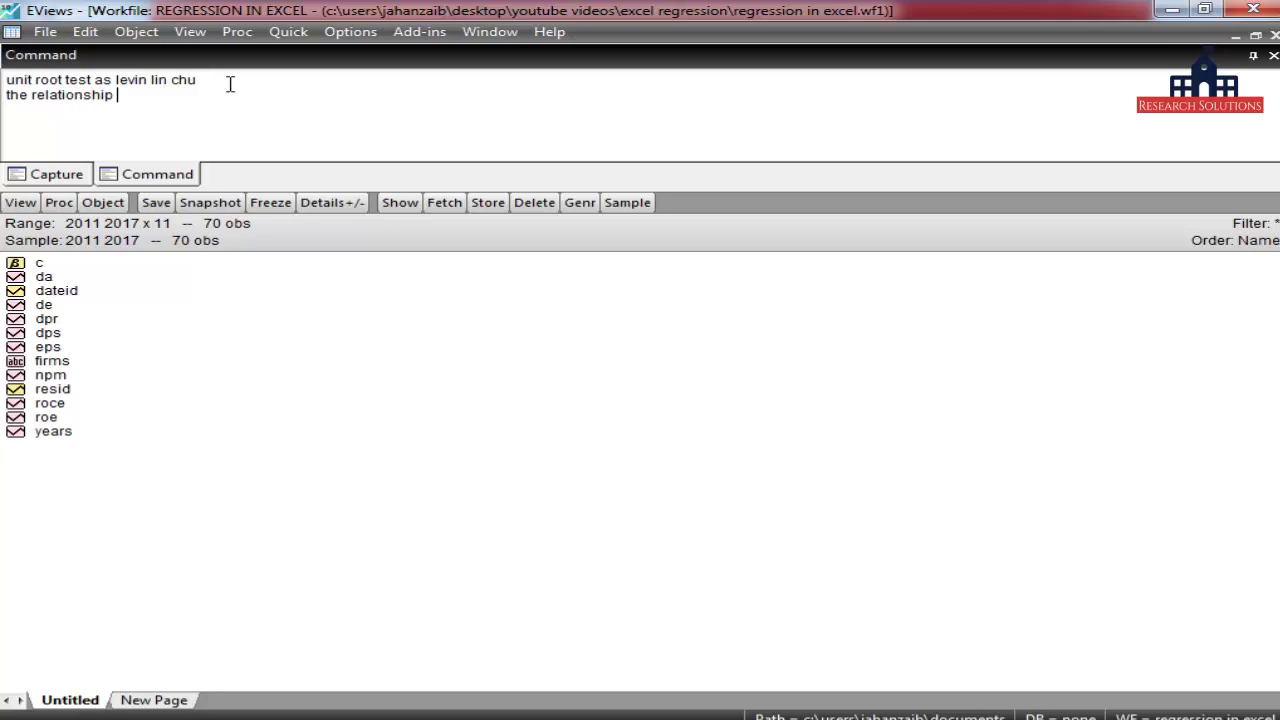
type("between independent to indepen")
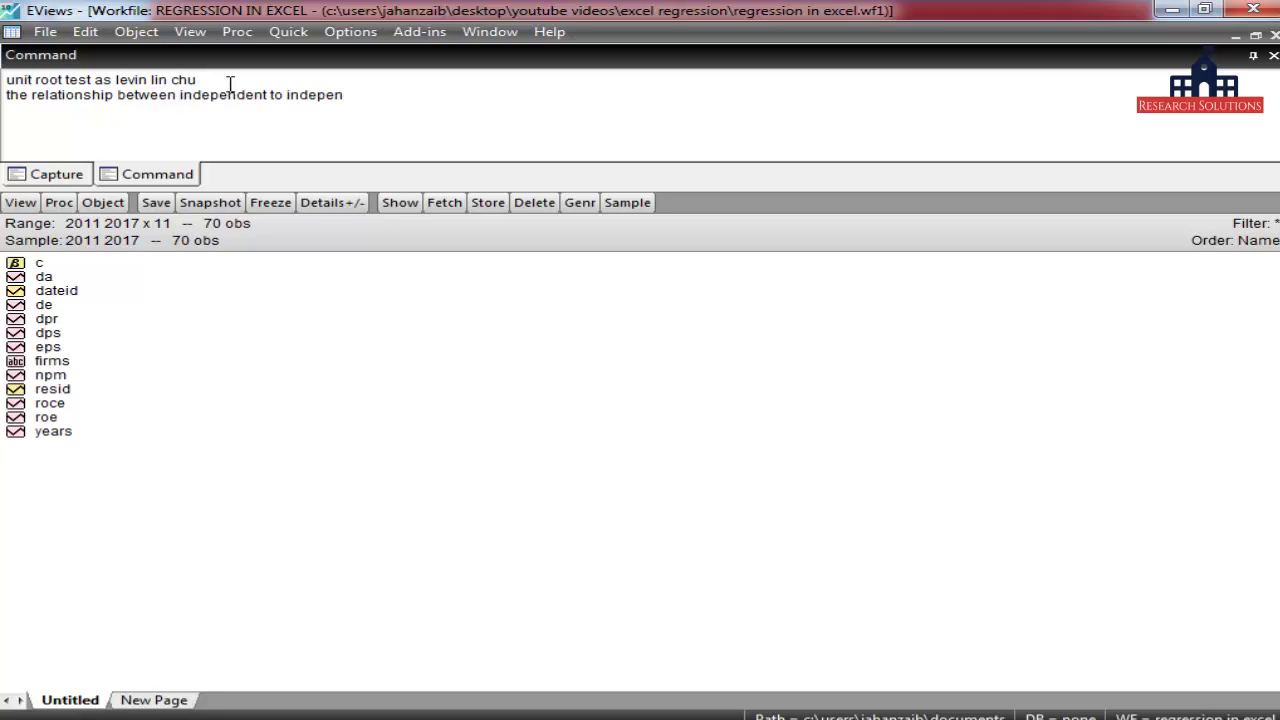
type("dent variable 0.58")
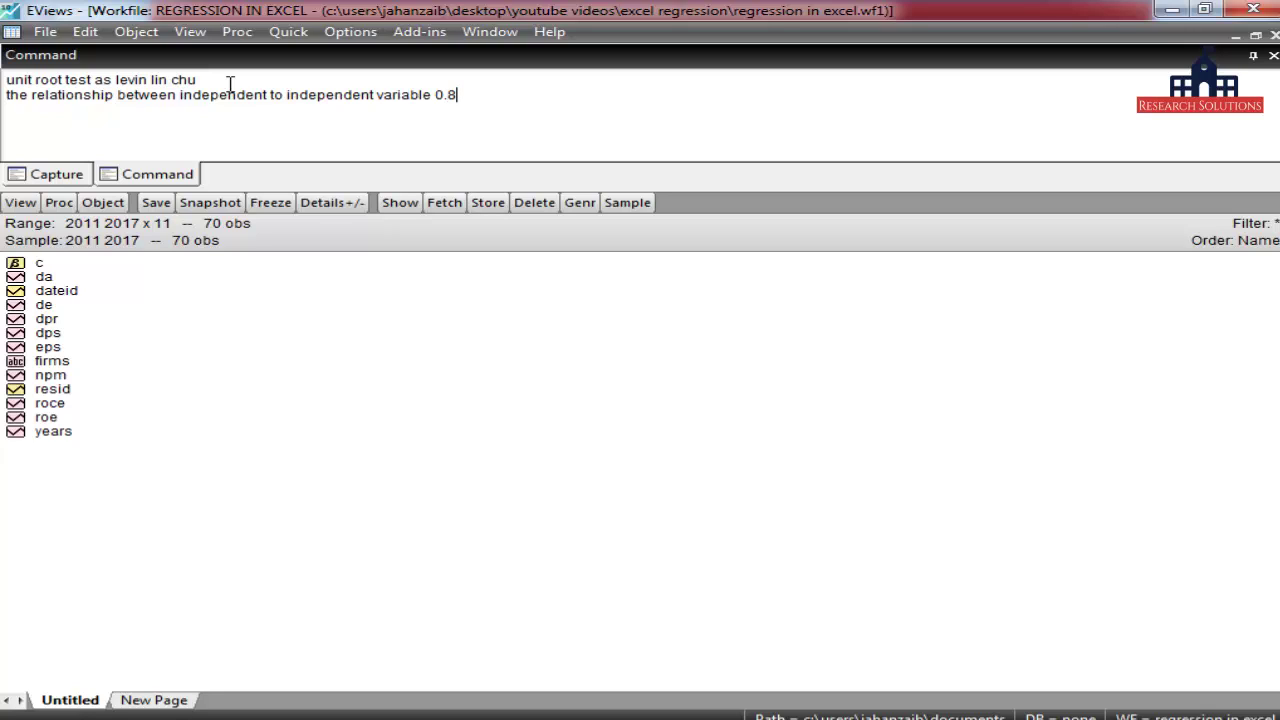
Step: Extend the second line of the note with "> multicolinearity" after 0.8
type(">")
type("mult")
type("t")
type("ico")
key("BackSpace")
type("olinearit")
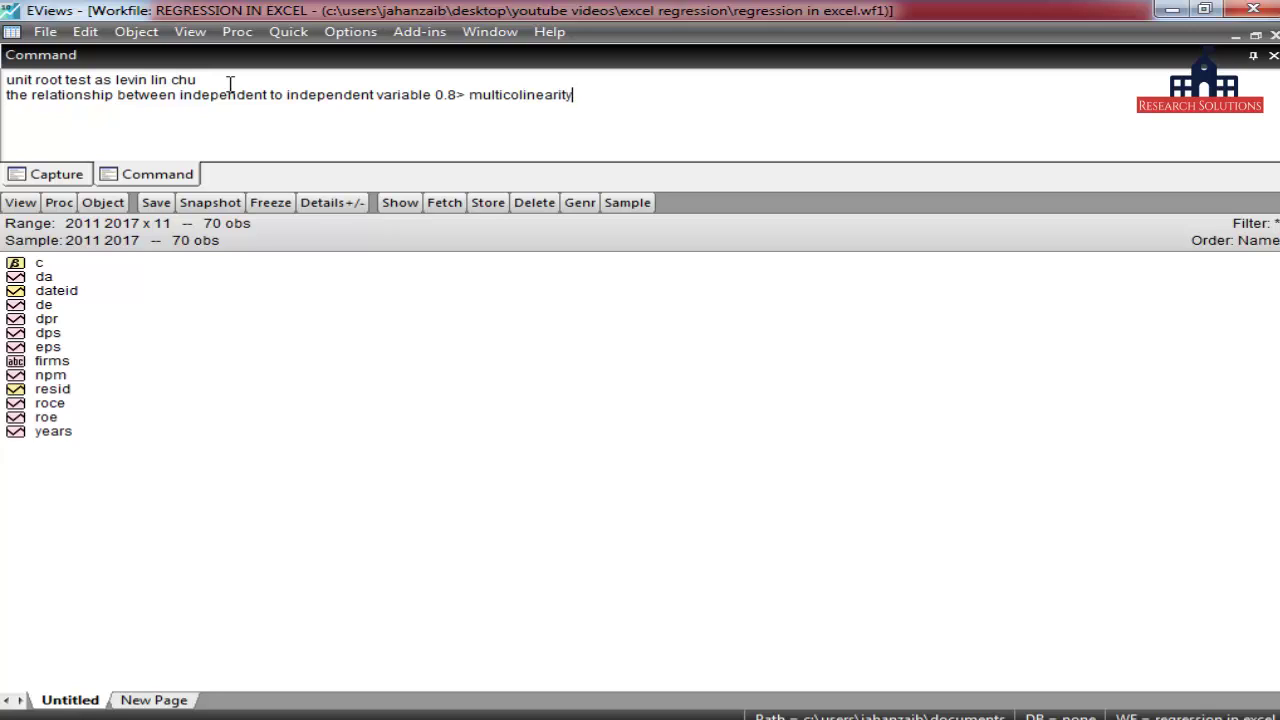
Step: Continue the multicolinearity note with "impact PCA" and correct the typos around it
type("t ip")
key("BackSpace")
type("mpact")
key("Left")
key("Left")
key("Left")
key("Left")
key("Left")
key("Left")
key("Left")
key("BackSpace")
type("y")
key("Right")
type("i")
key("End")
type("PCA")
Step: Complete the note after PCA with ", Autocorraltion - Durbin Watson"
type("Auto")
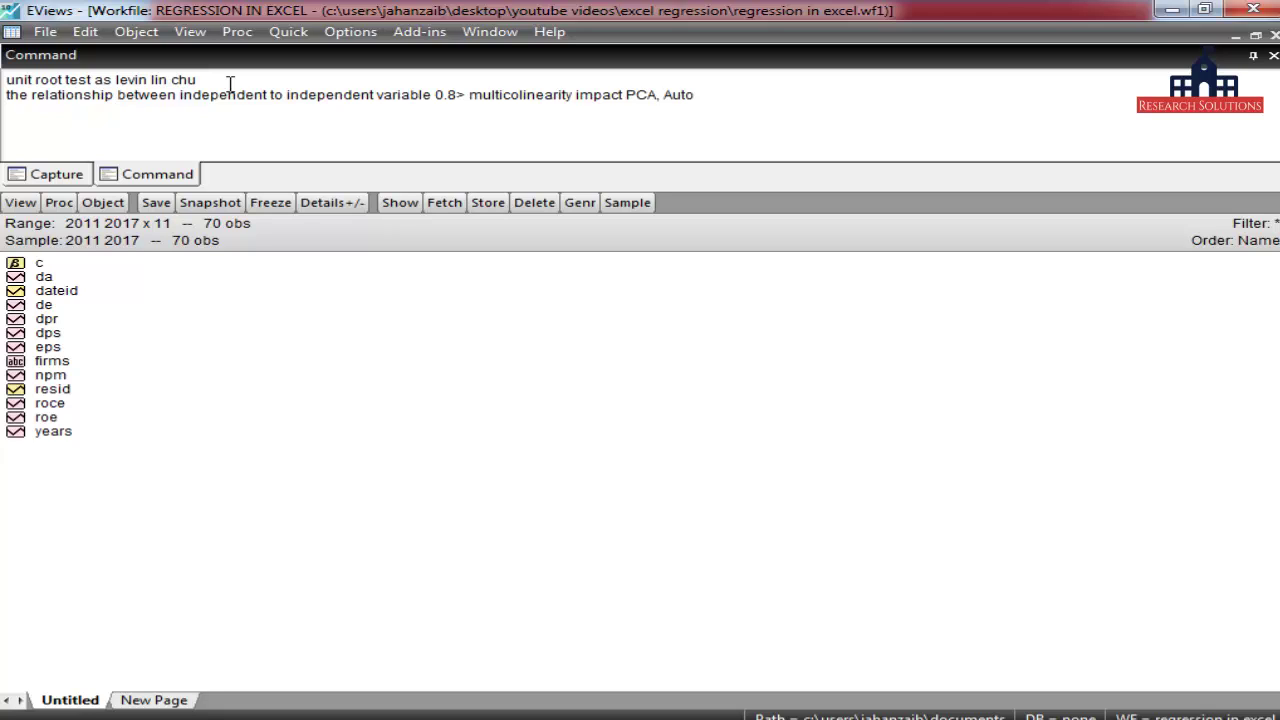
type("corraltion - Durbin Watso")
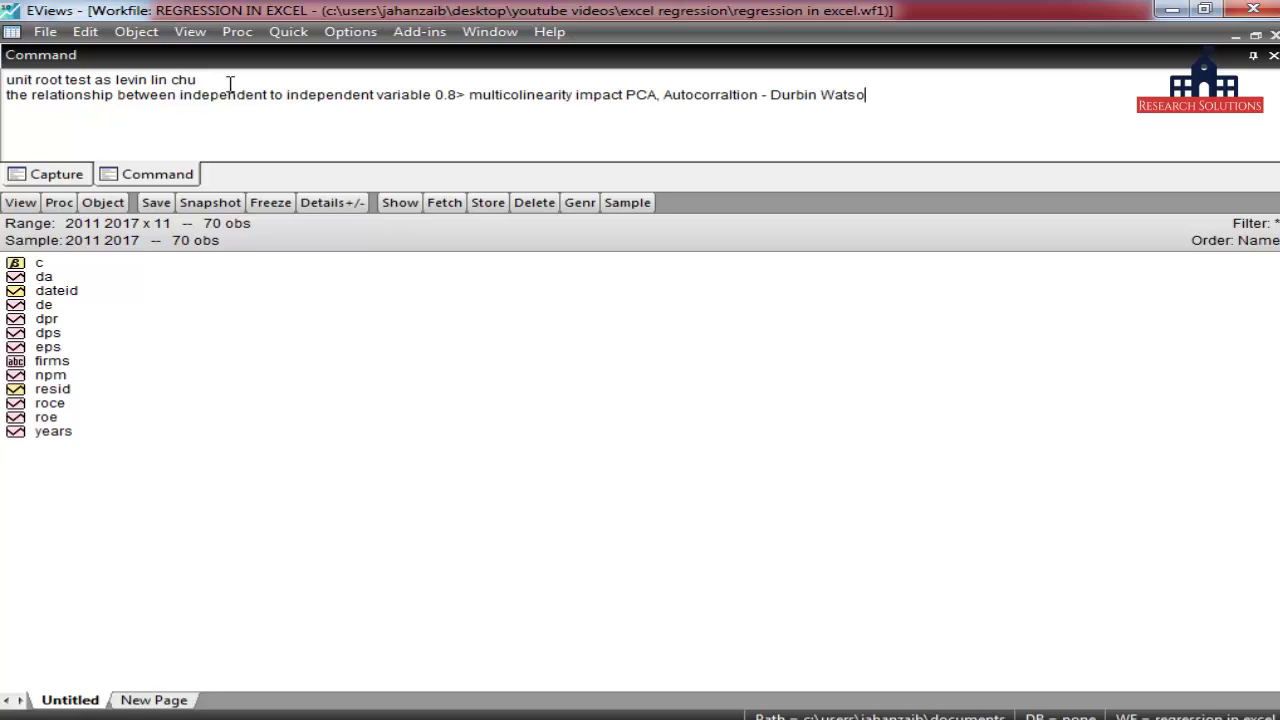
type("n")
Step: Switch to the Excel Regression Word document and mark the "Coefficient of Correlation" heading on its first page
mouse_move(500, 716)
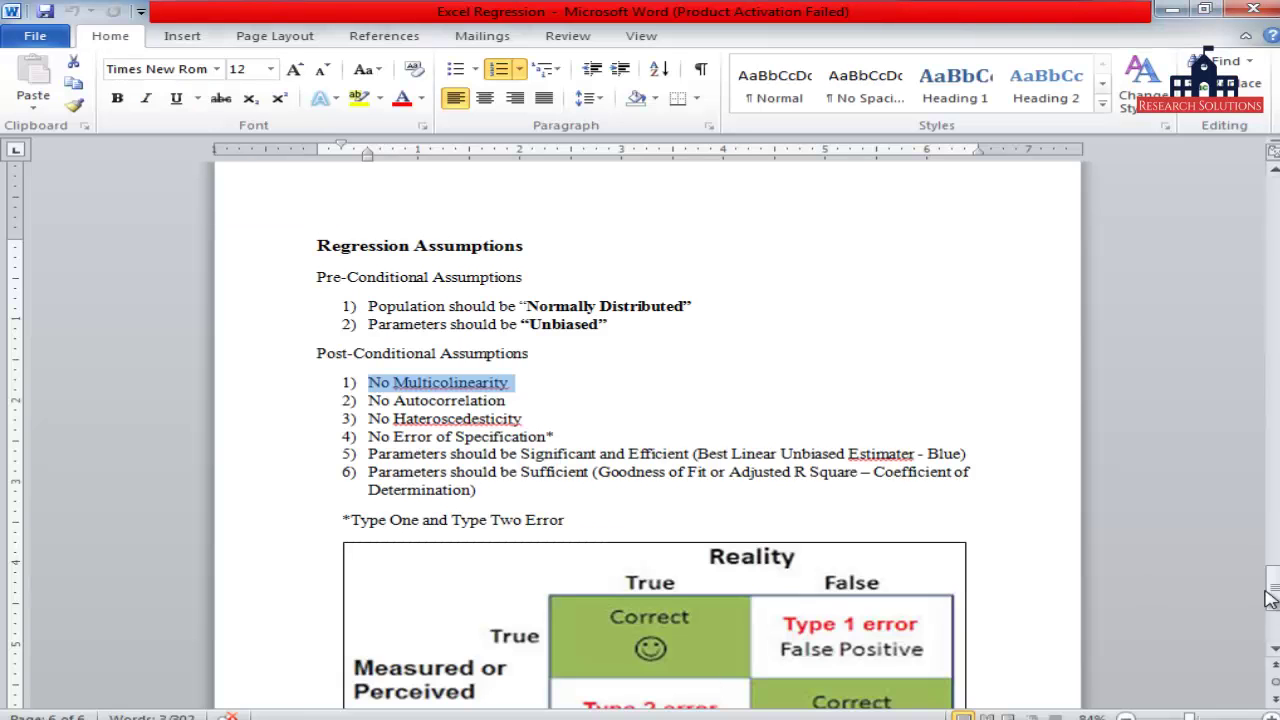
left_click_drag(1273, 600, 1273, 205)
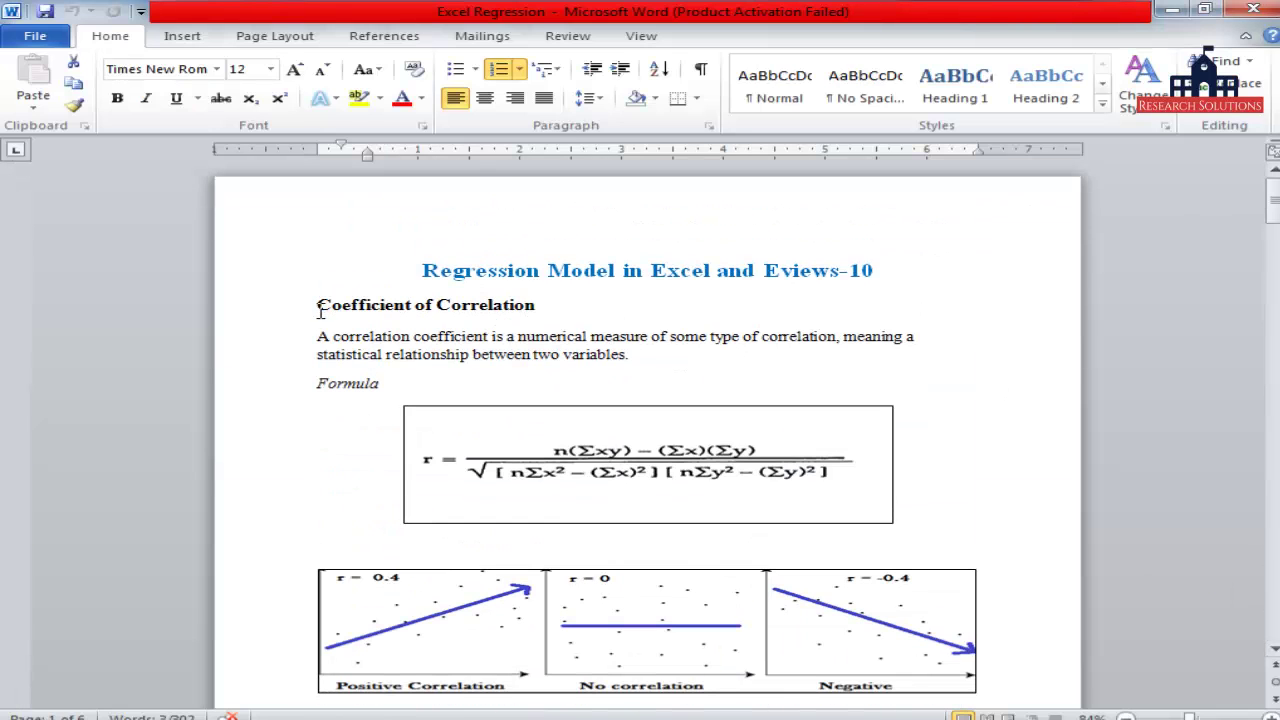
left_click_drag(317, 306, 597, 300)
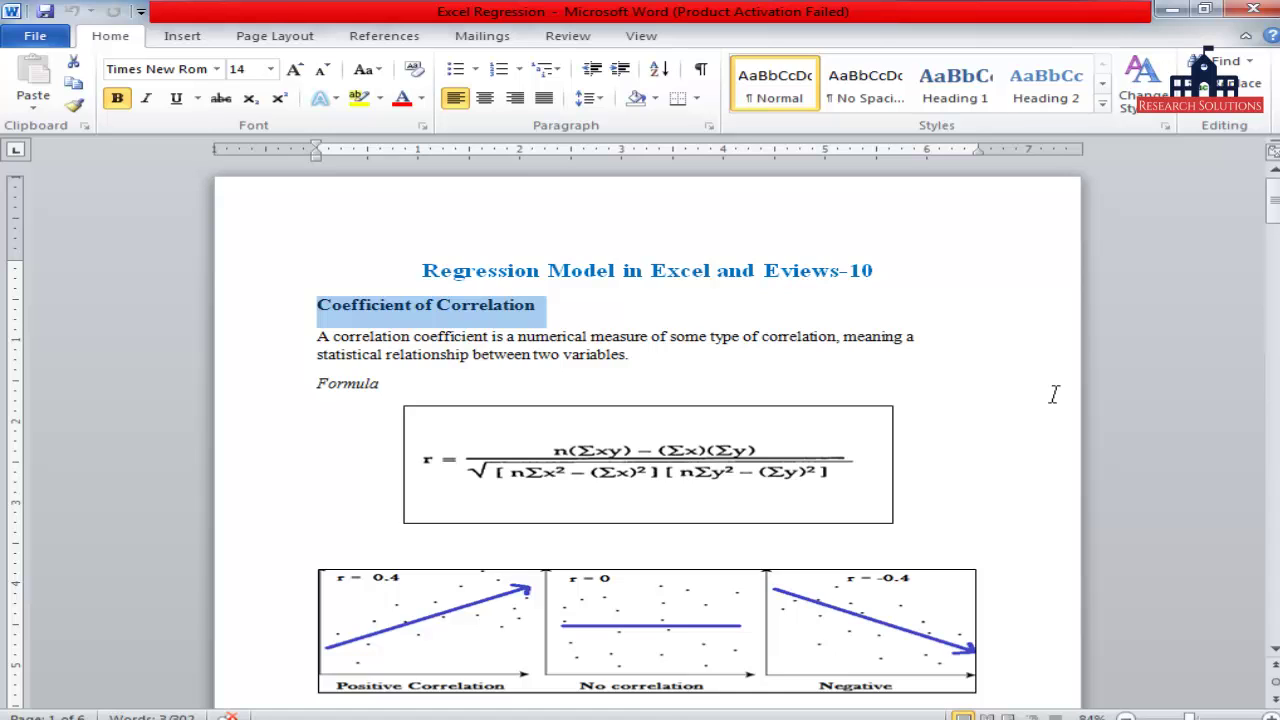
Step: Switch to EViews and review the da and de series together with the note's multicolinearity and PCA wording
key("alt+Tab")
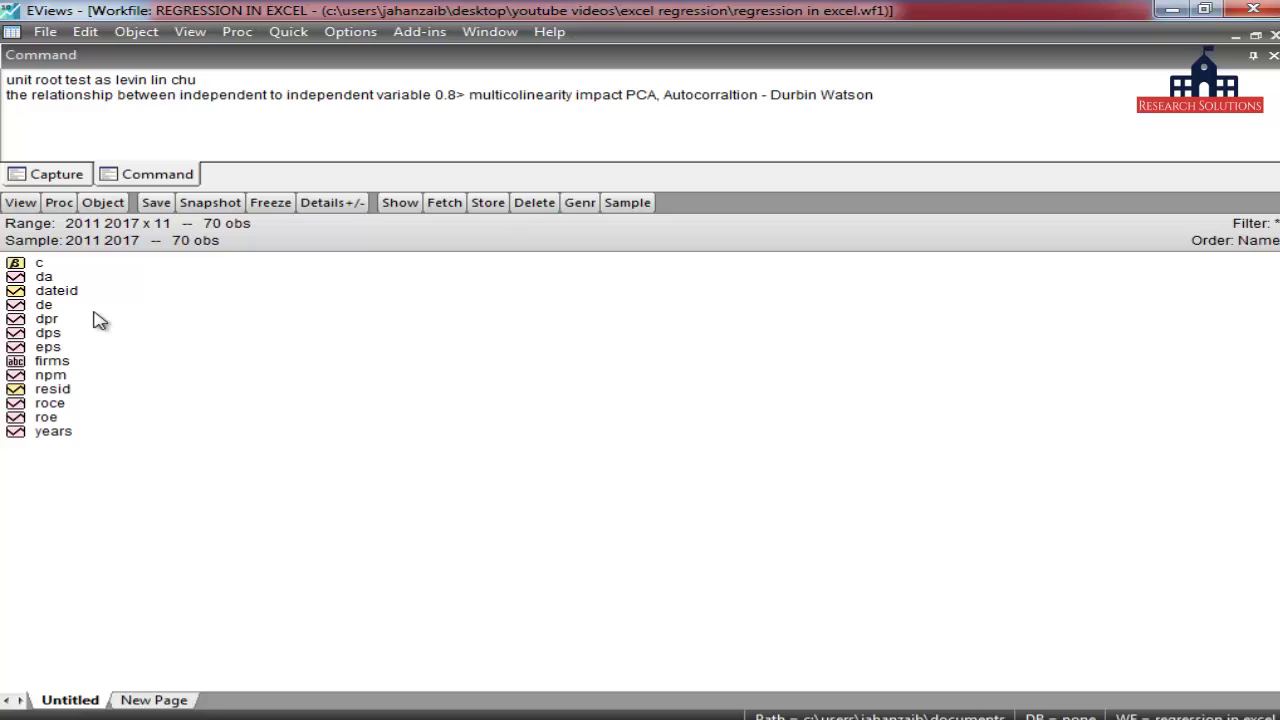
left_click(42, 277)
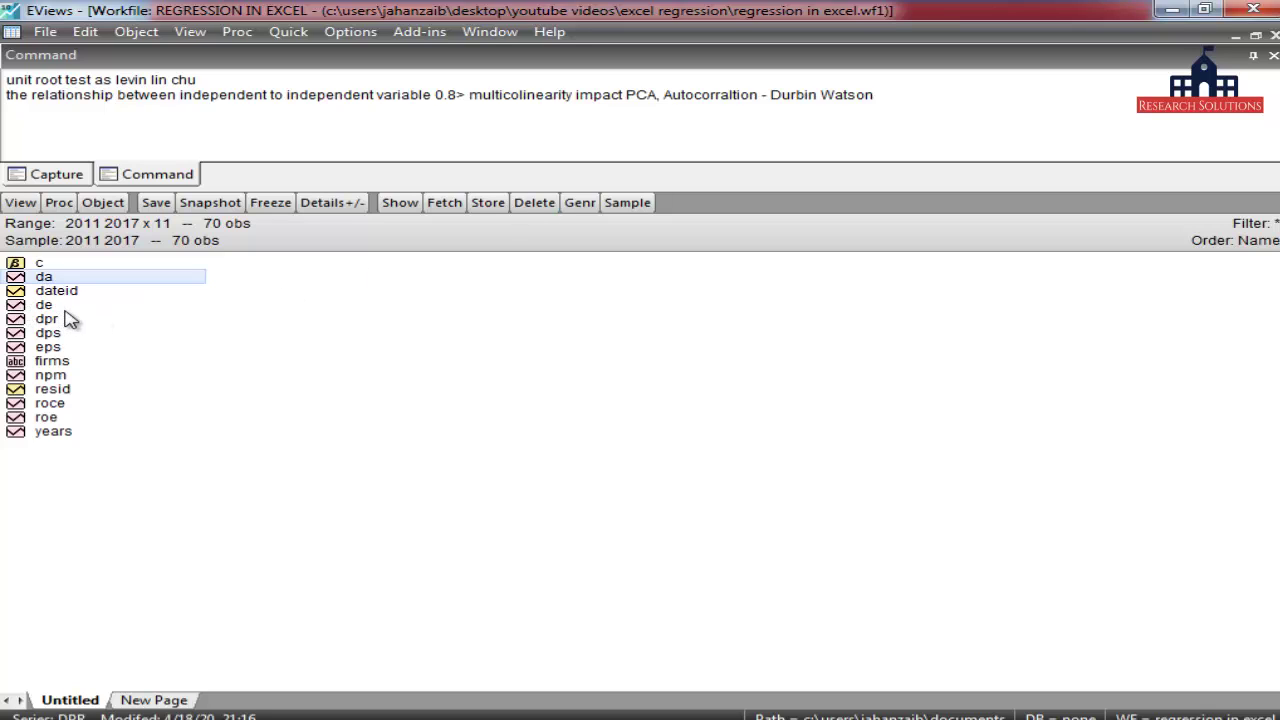
left_click(52, 306)
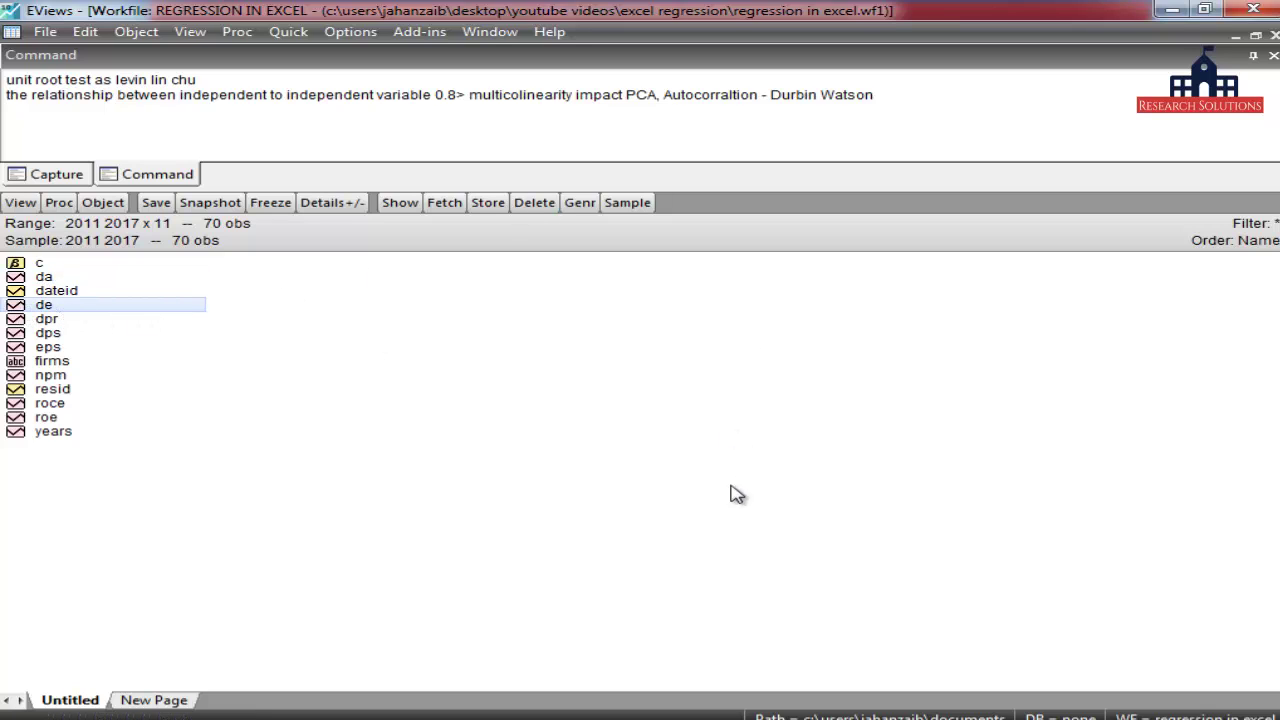
left_click(466, 96)
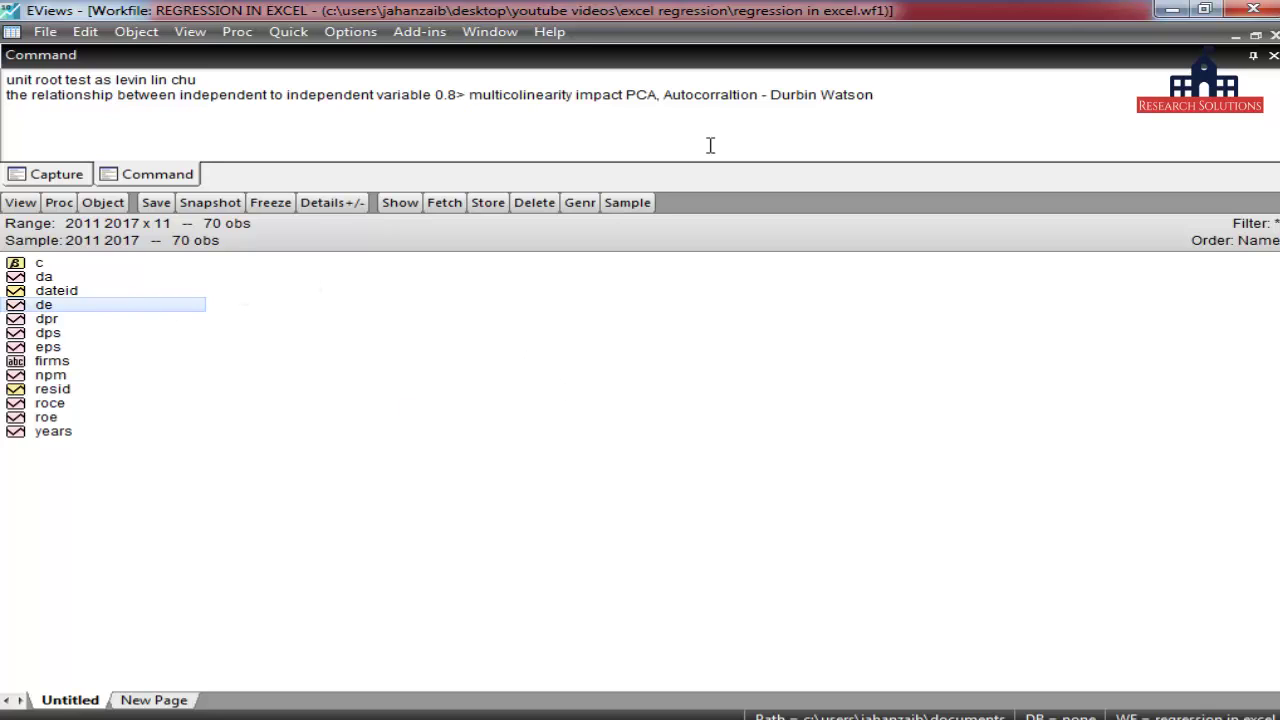
double_click(640, 93)
left_click(56, 281)
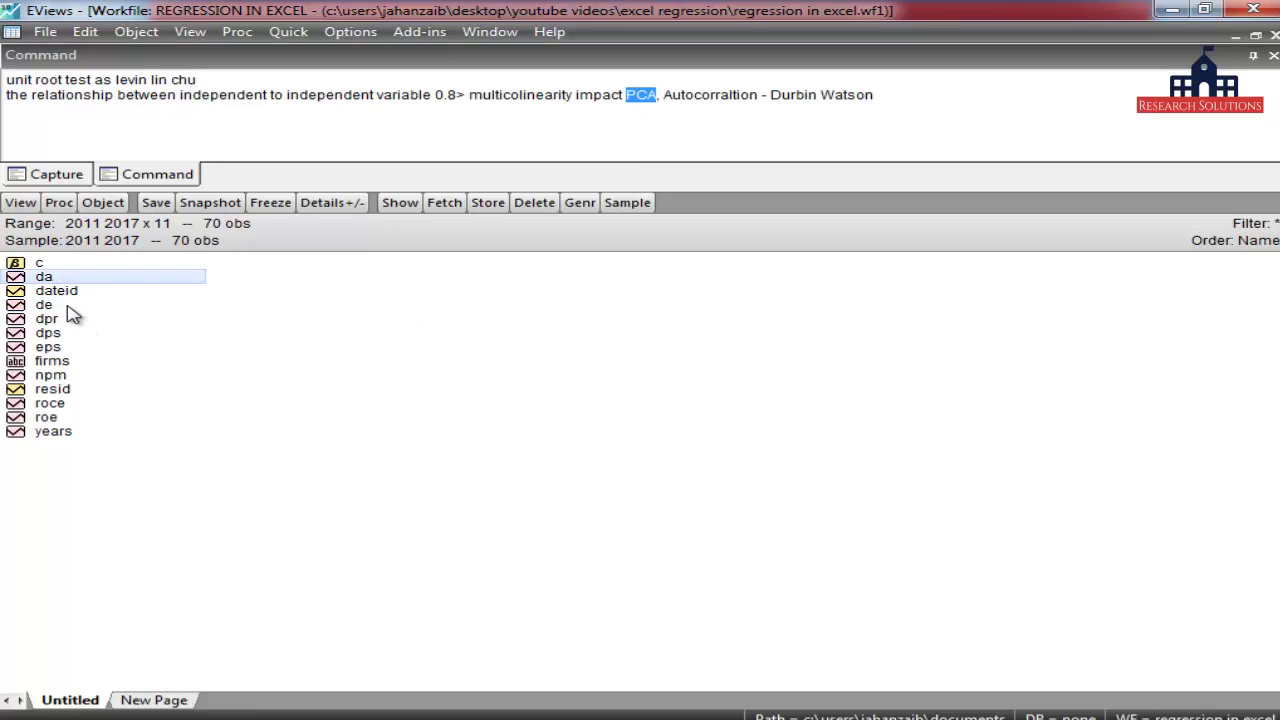
left_click(70, 308)
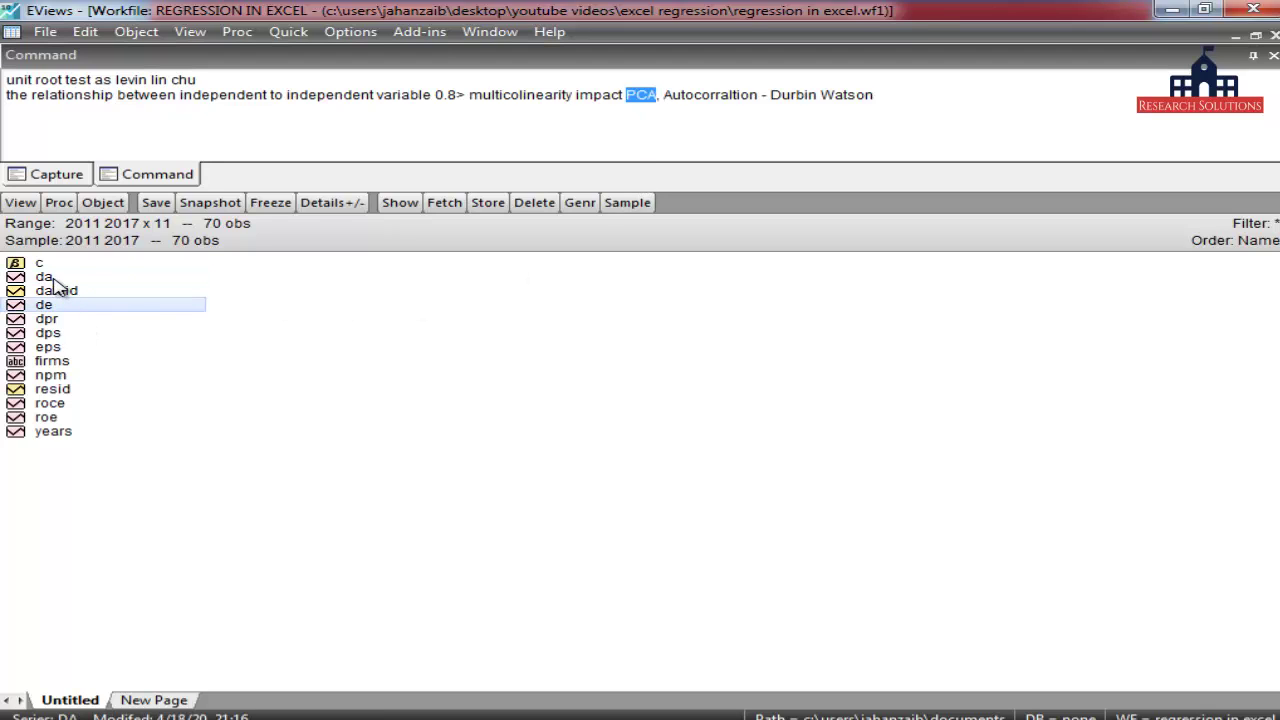
left_click(55, 281)
left_click(59, 308)
left_click(939, 97)
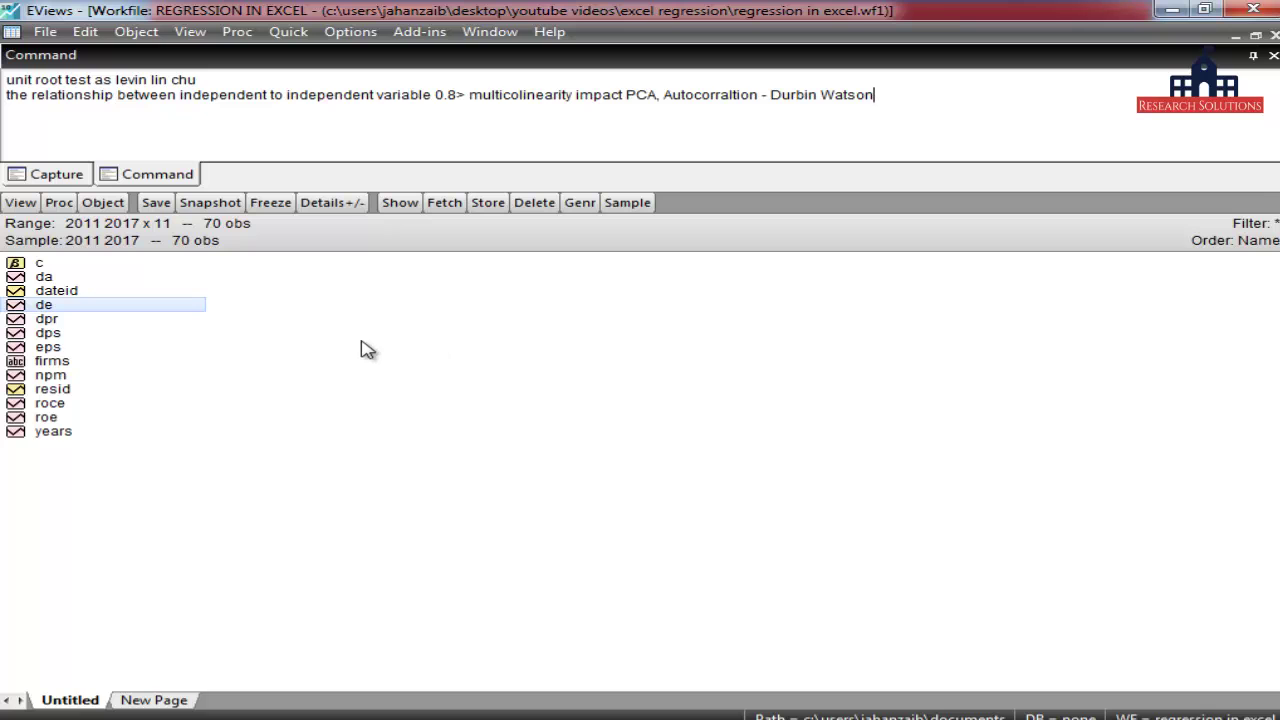
Step: Switch to the Regression in Excel workbook and examine the DE, DA, DPR and DPS columns on the Corraltion sheet
key("alt+Tab")
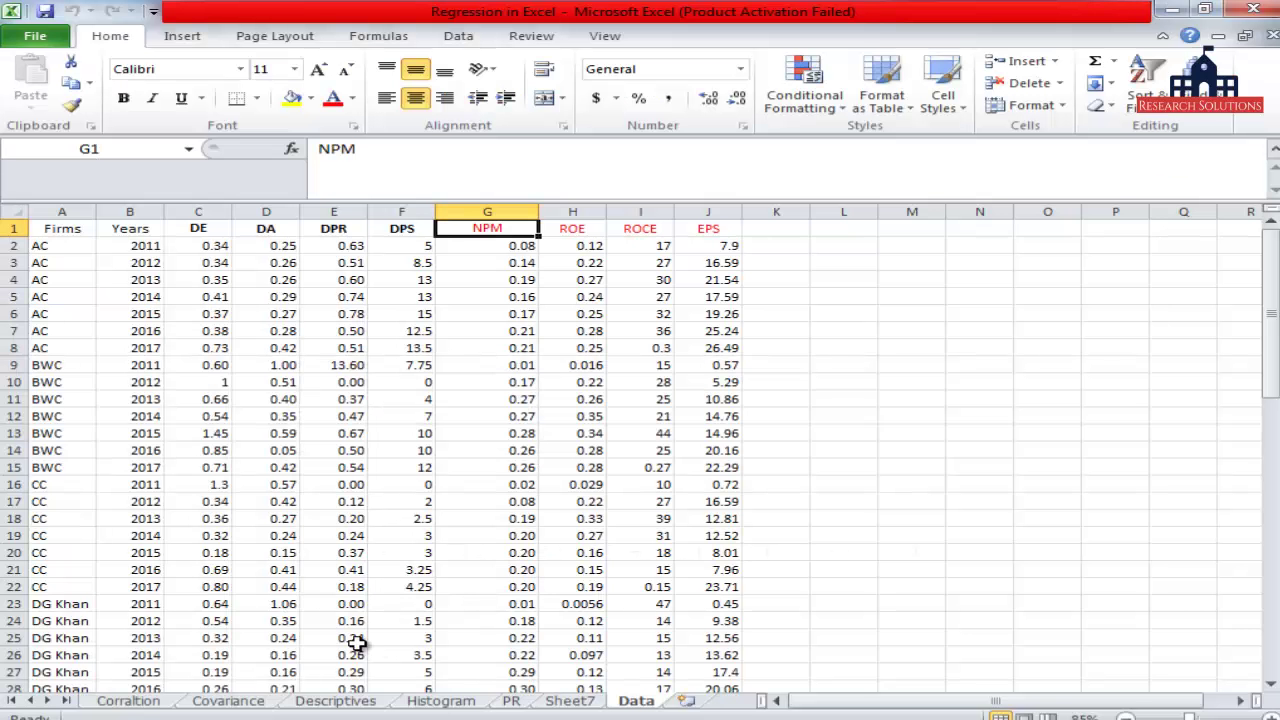
left_click(152, 704)
left_click(152, 234)
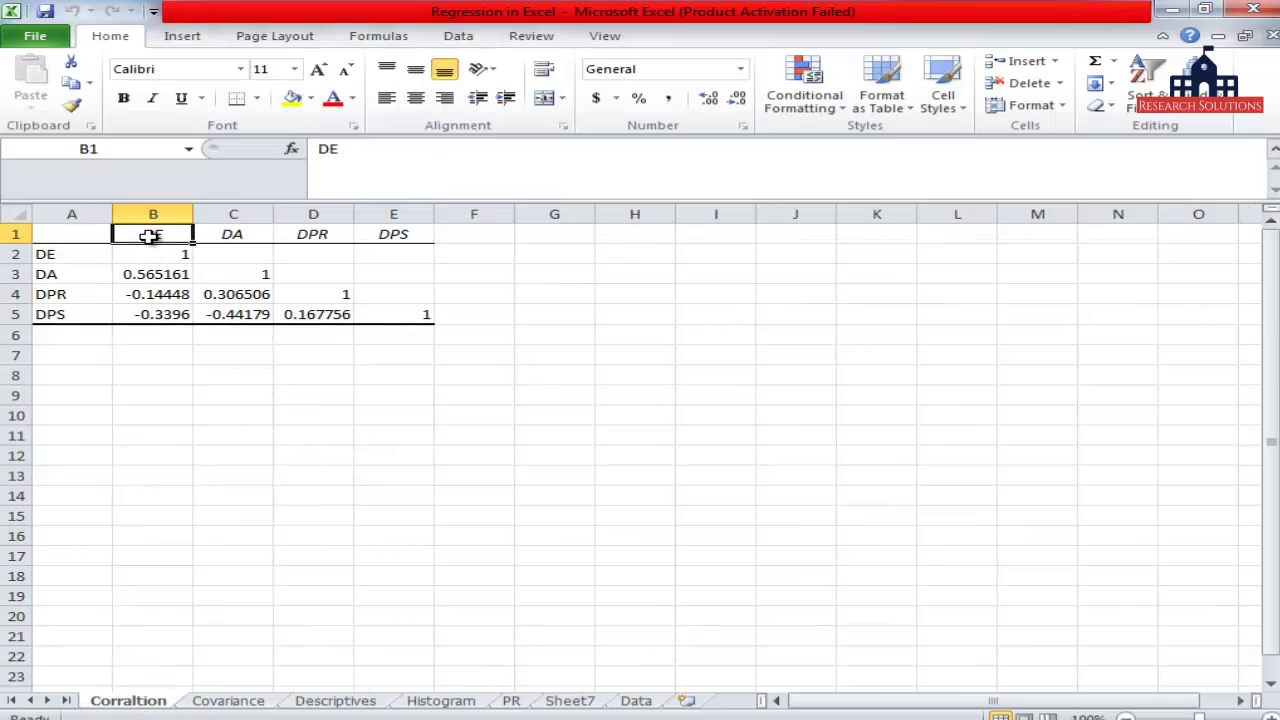
left_click(233, 234)
left_click(333, 234)
left_click(380, 234)
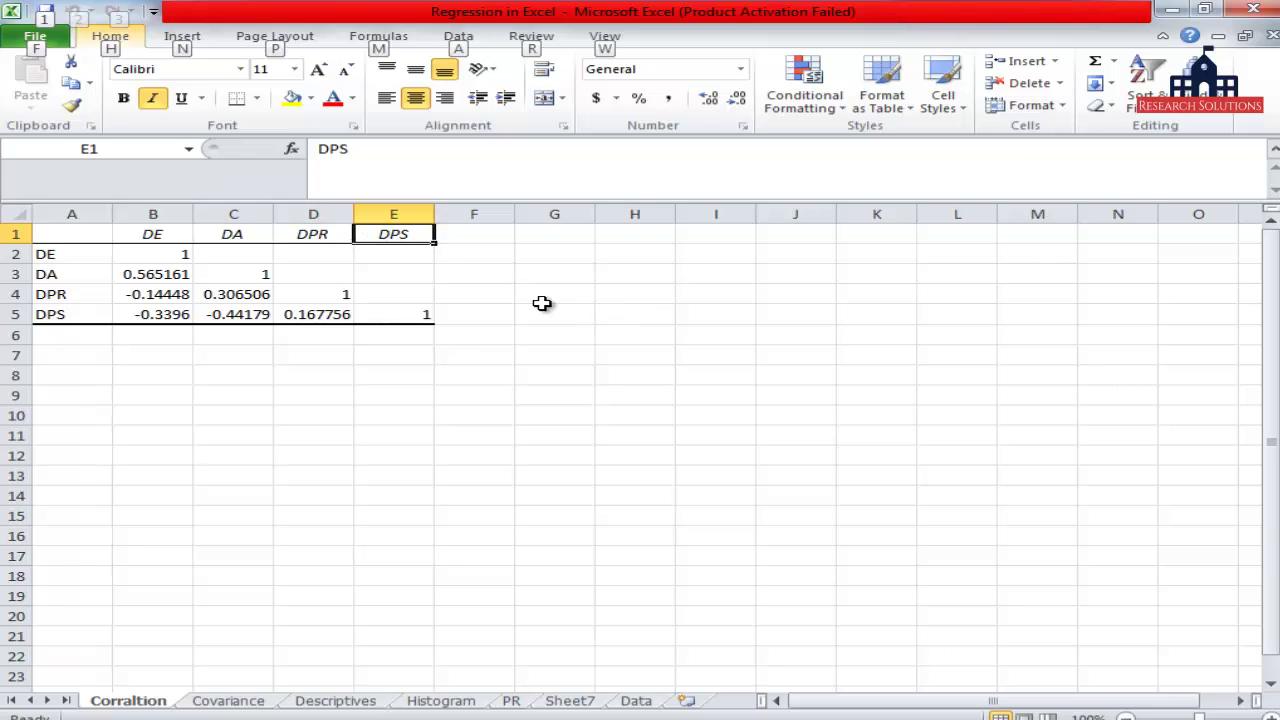
left_click(154, 234)
left_click(247, 236)
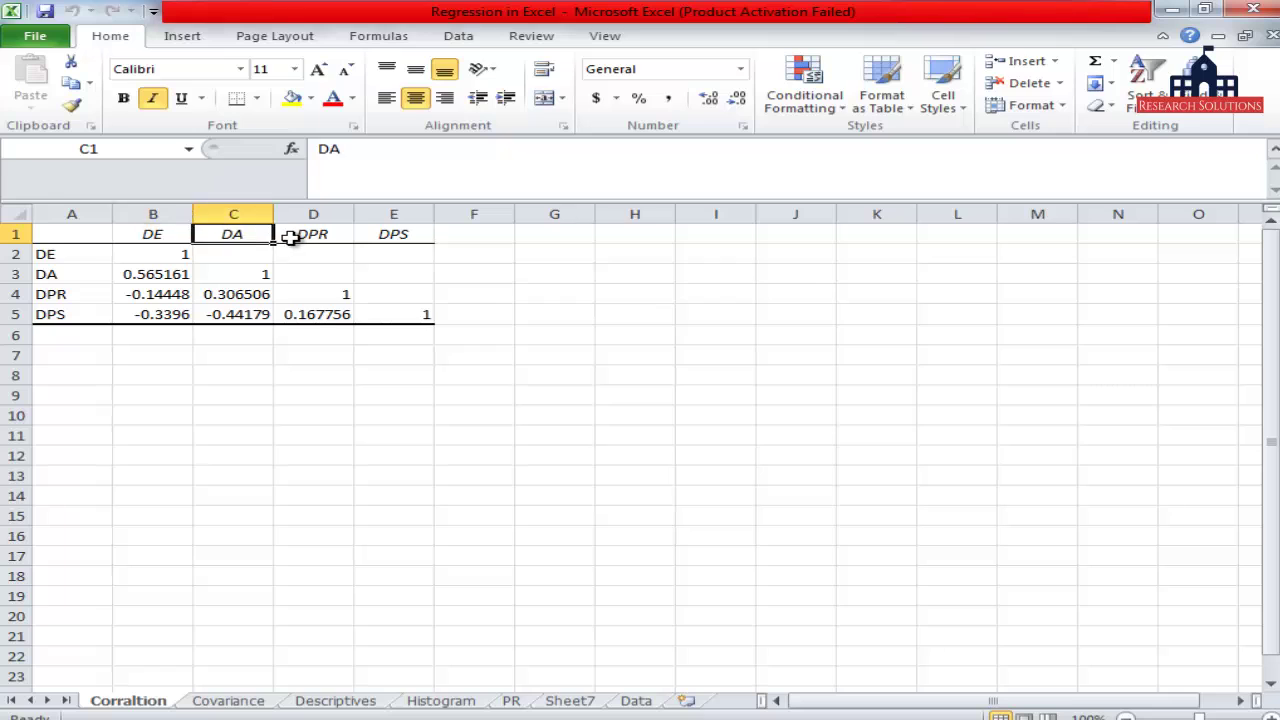
left_click(293, 240)
left_click(408, 242)
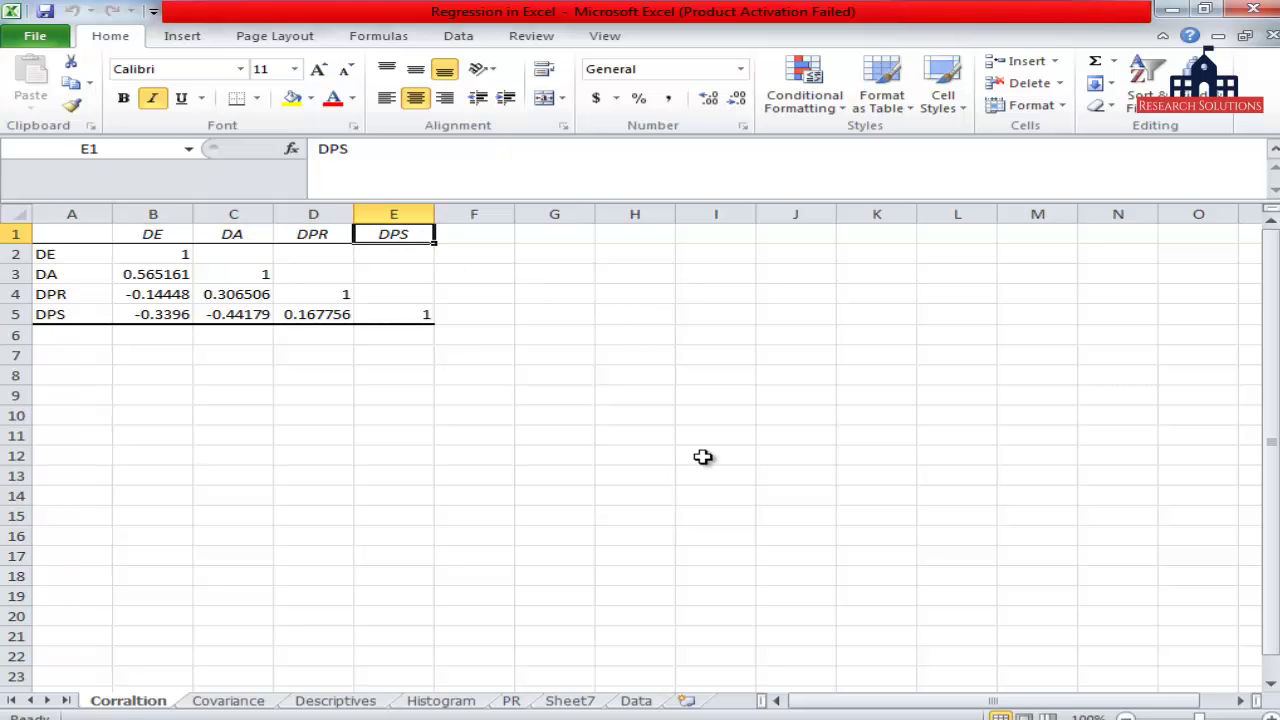
Step: Switch to EViews and open the series de, da, dpr and dps together as a group
key("alt+Tab")
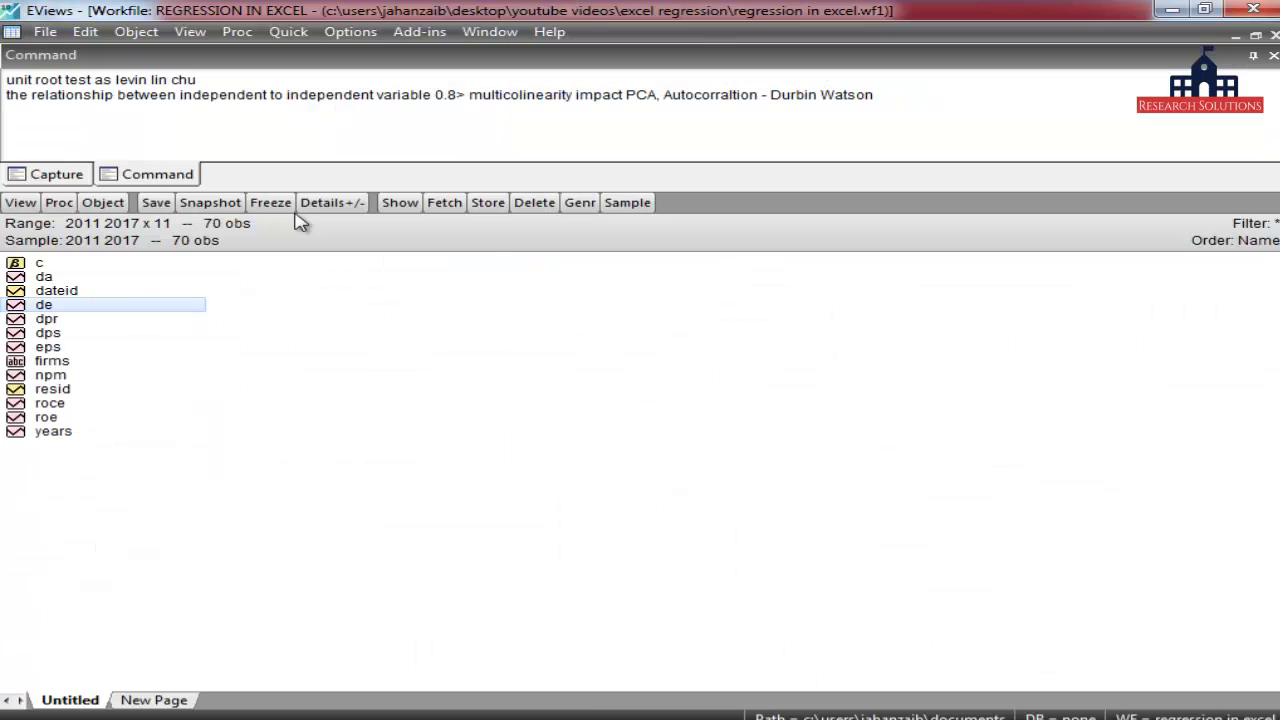
left_click(60, 277, "ctrl")
left_click(60, 319, "ctrl")
left_click(60, 333, "ctrl")
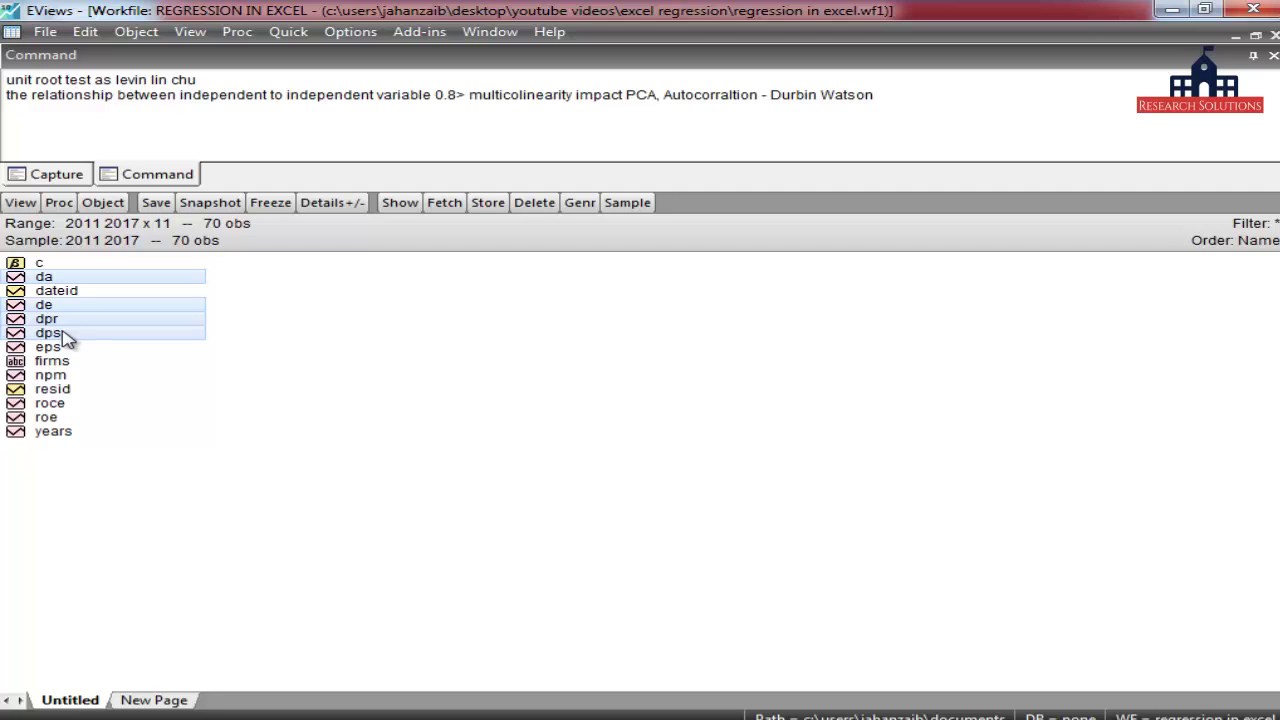
double_click(62, 336)
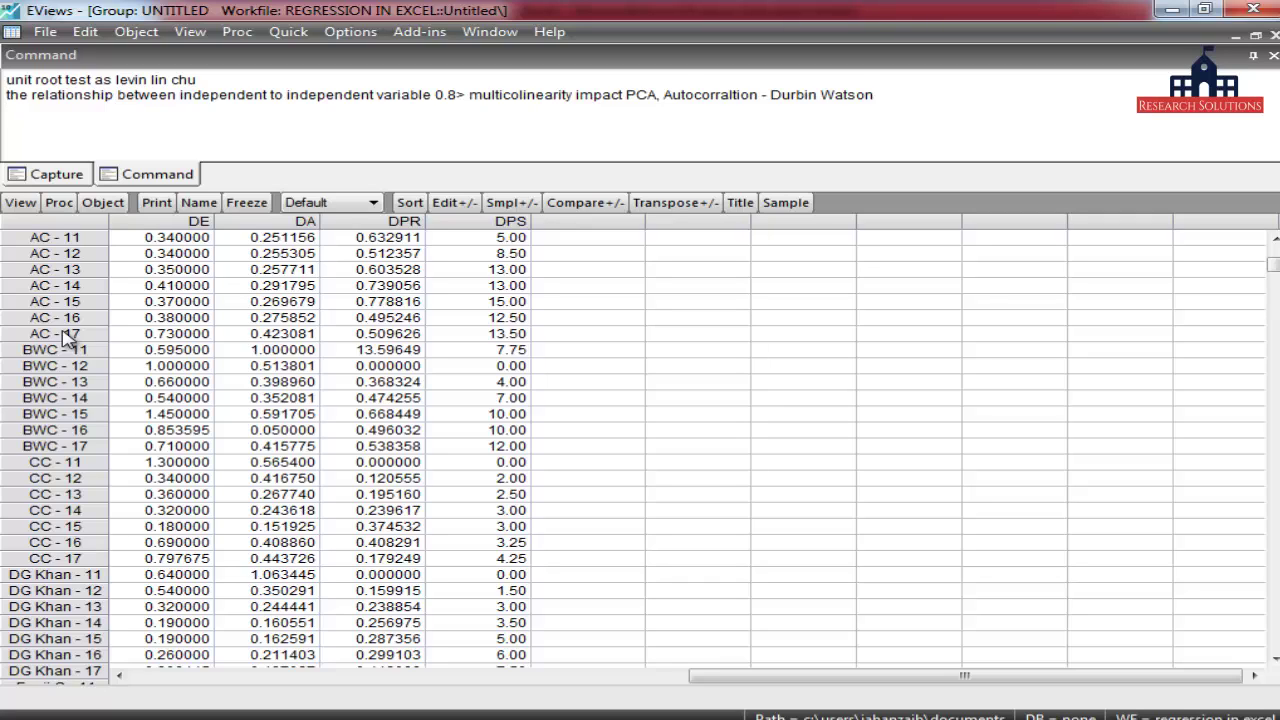
left_click(192, 240)
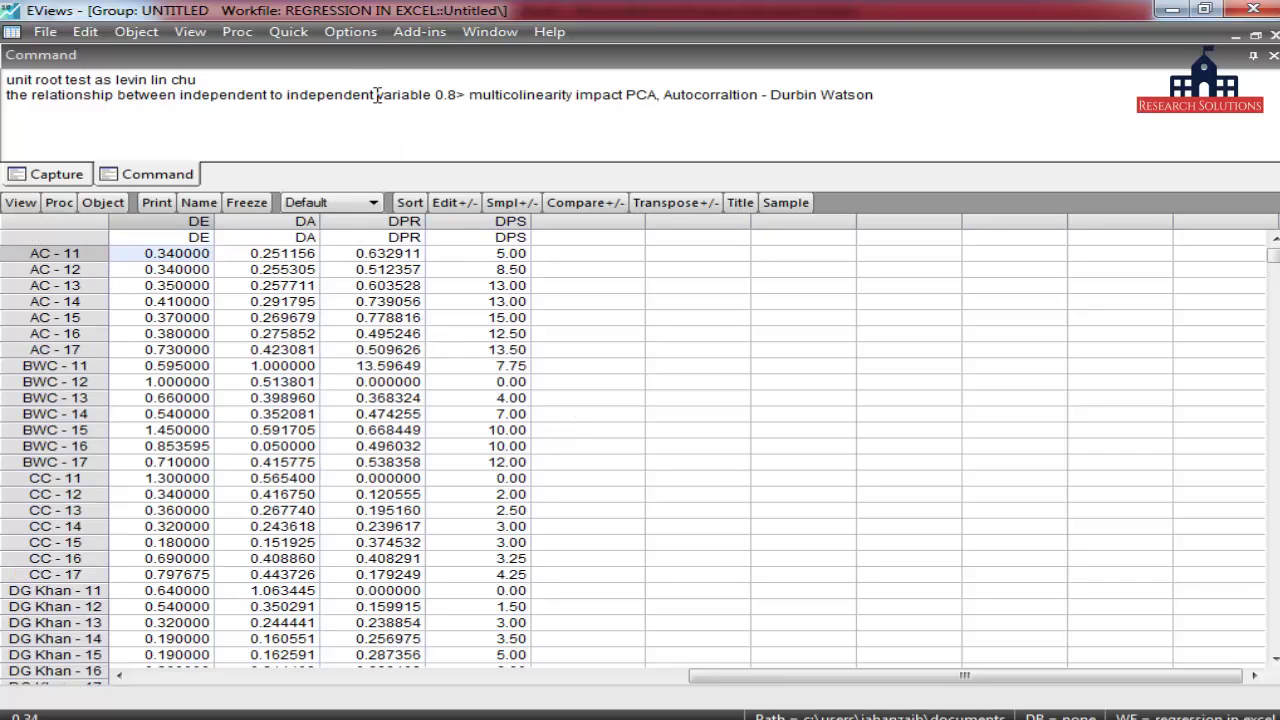
Step: Run the group statistics Correlations on de da dpr dps, and delete the previous untitled group
left_click(300, 40)
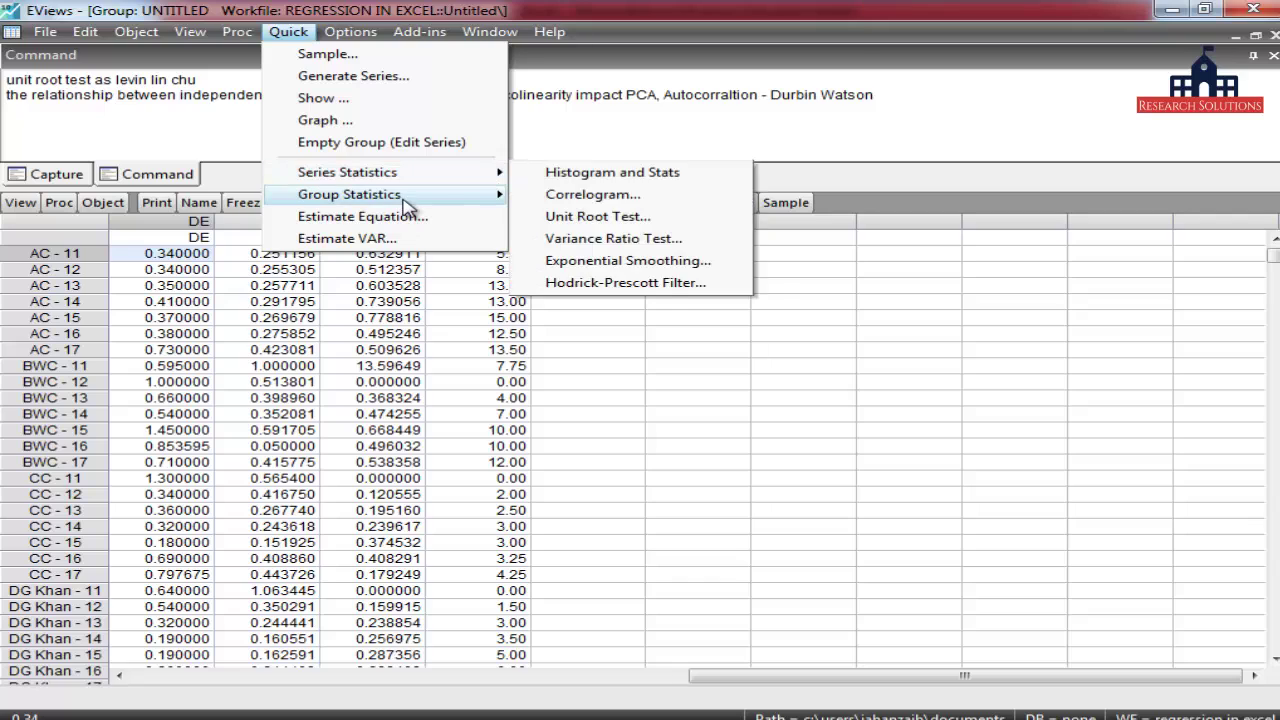
mouse_move(428, 197)
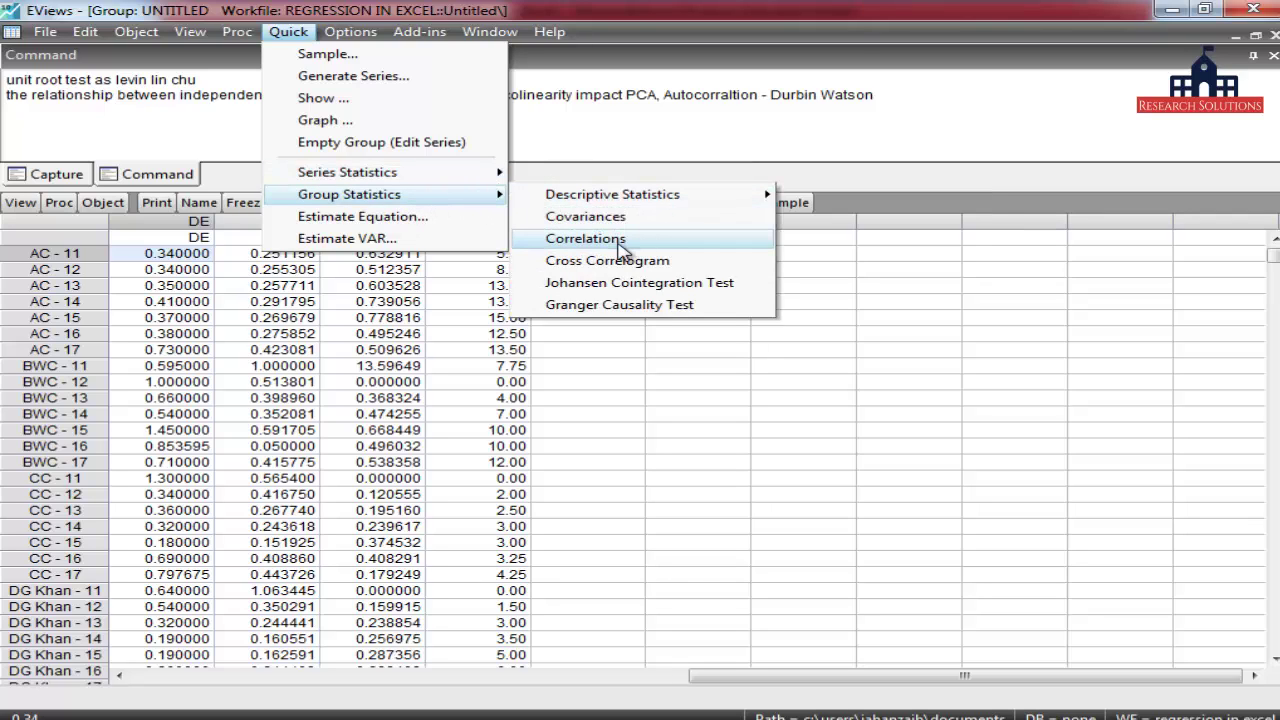
left_click(612, 243)
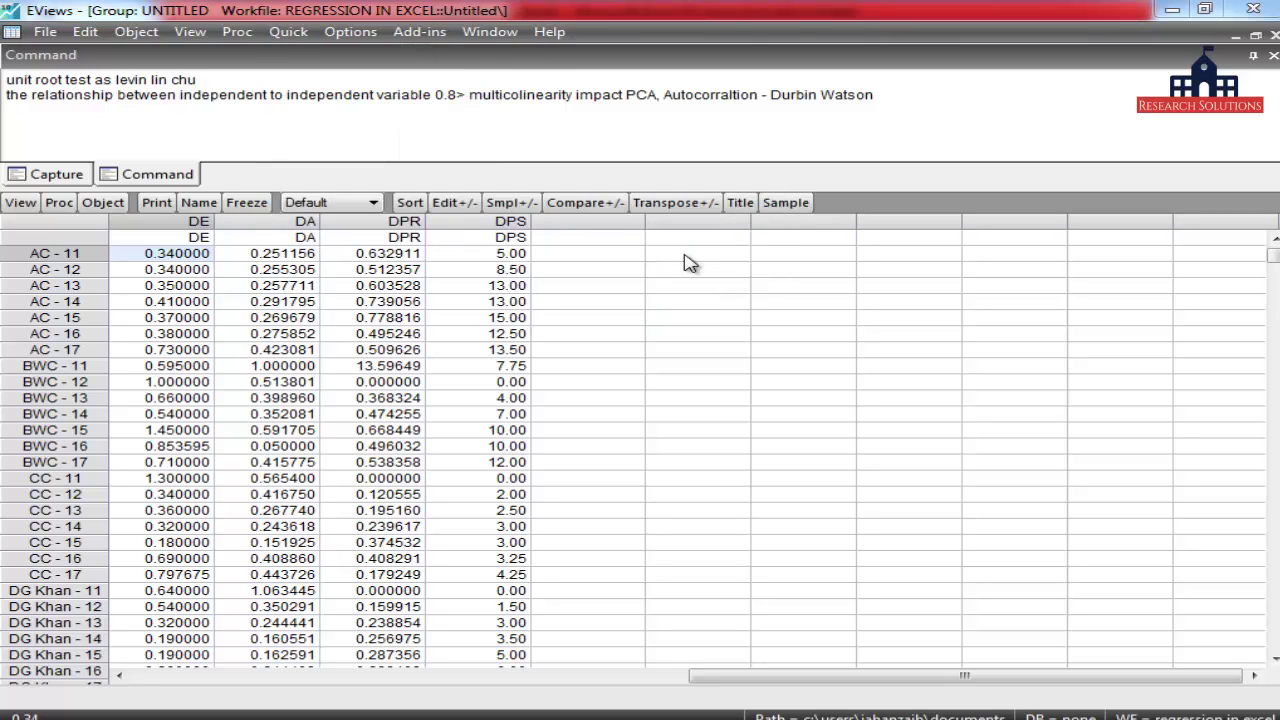
left_click(611, 331)
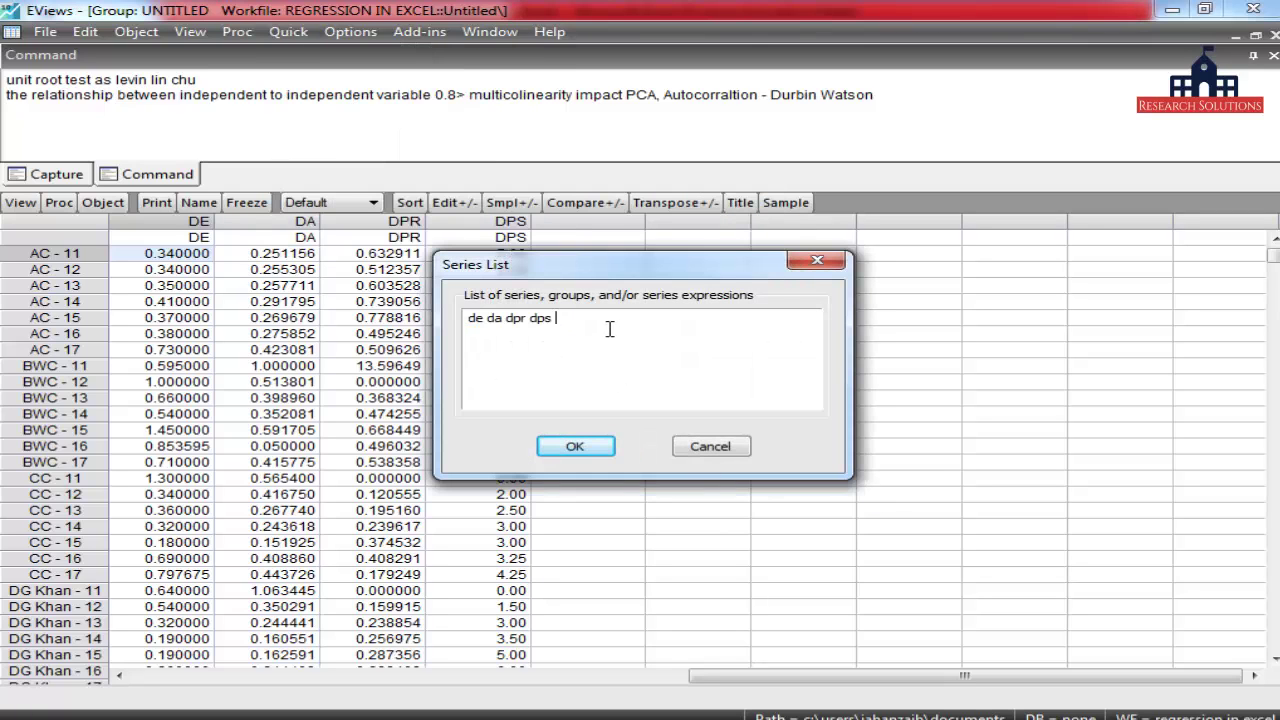
left_click(592, 448)
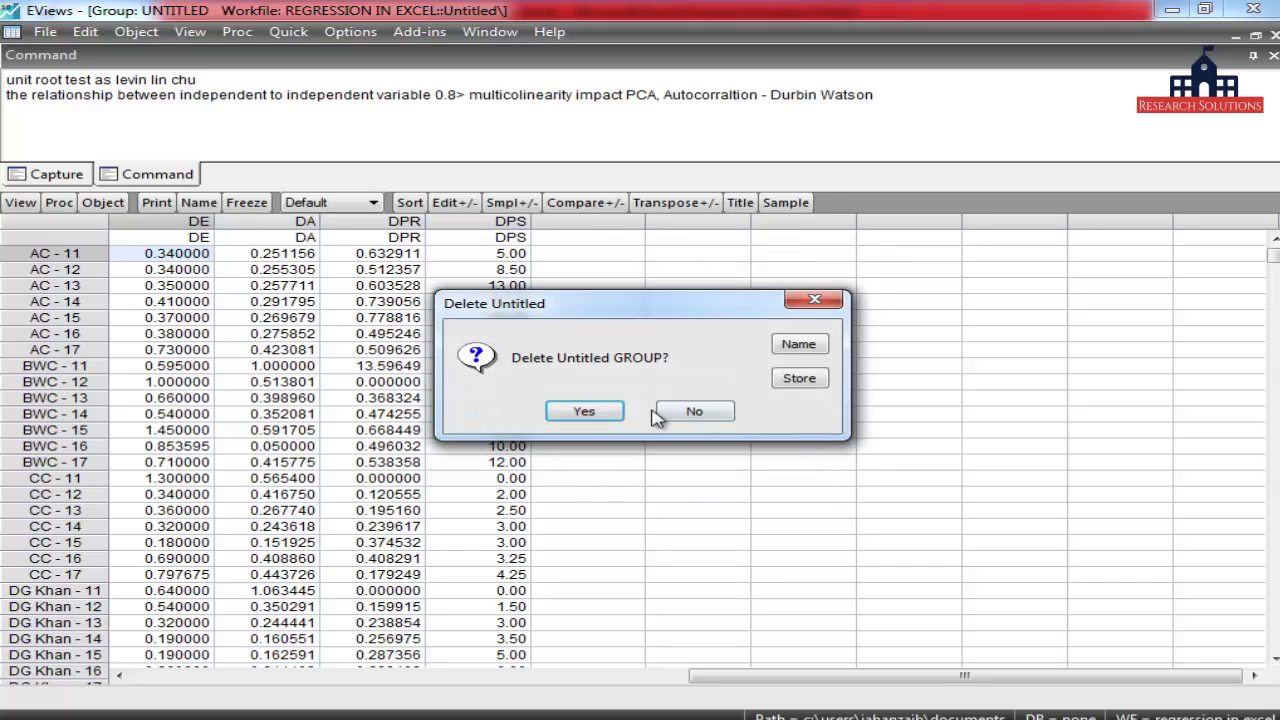
left_click(586, 413)
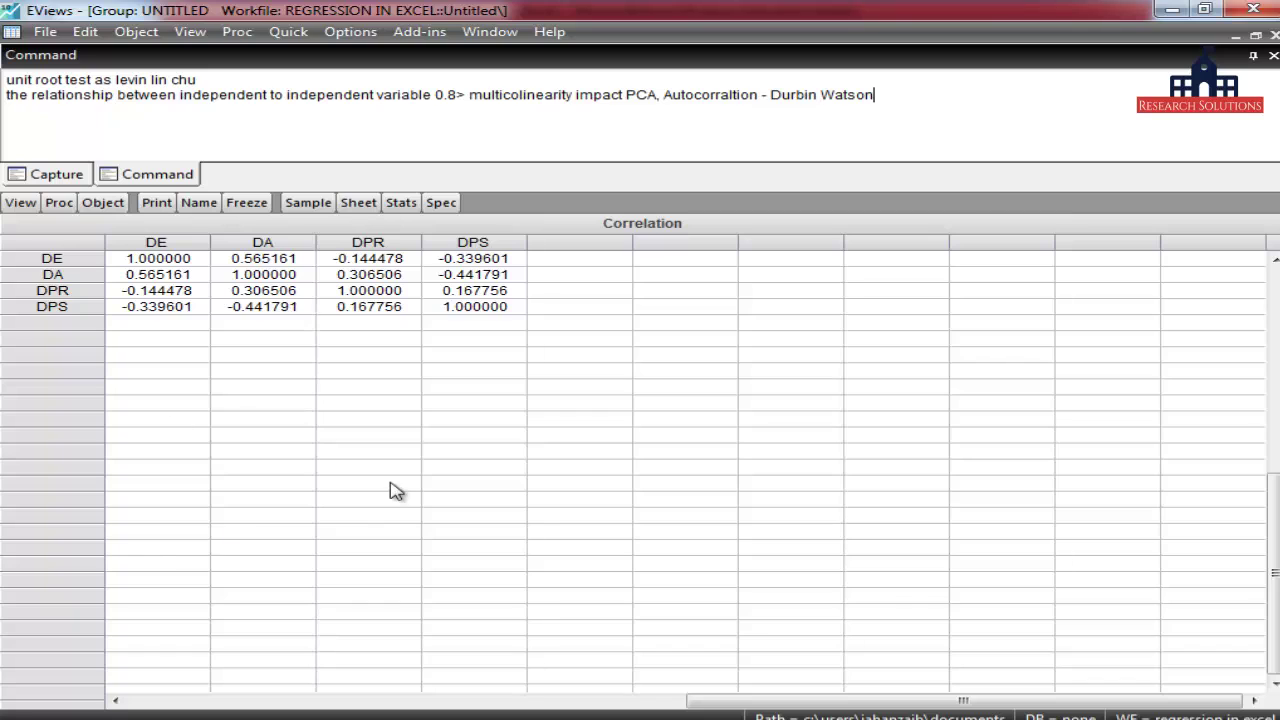
Step: Copy the full correlation matrix as text using highest precision, and paste it at A9 on Excel's Corraltion sheet
left_click(85, 247)
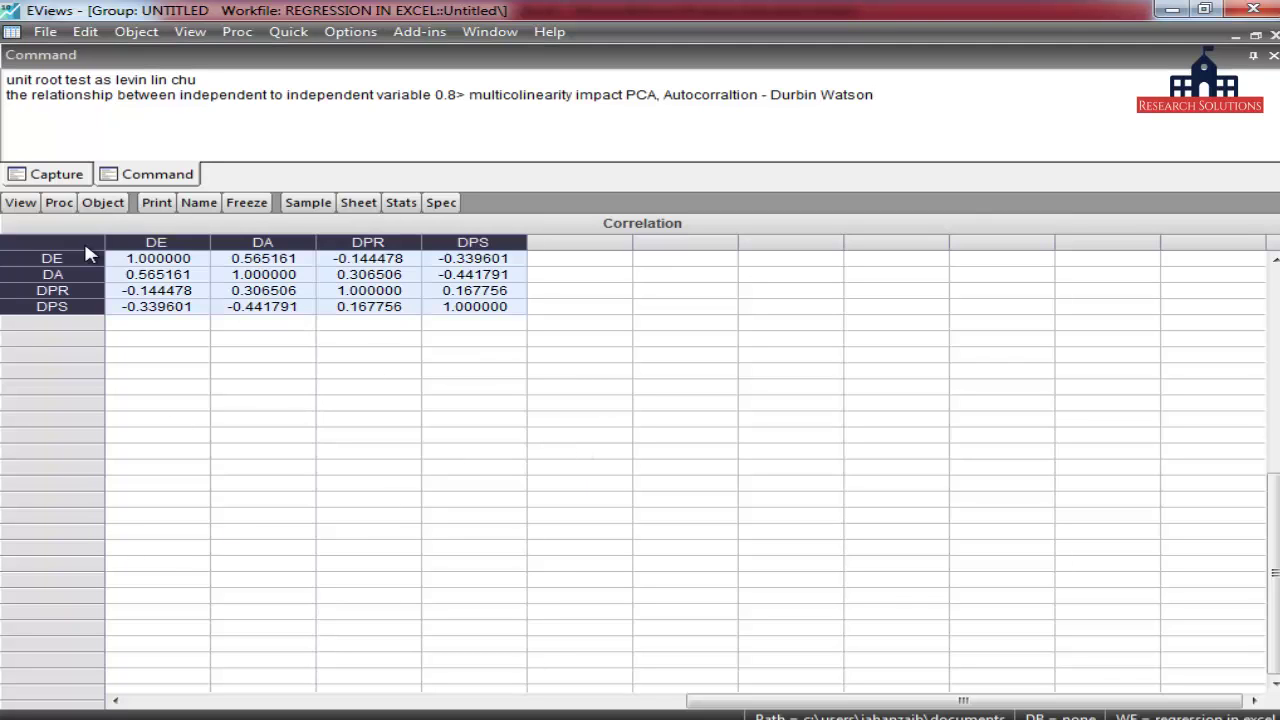
key("ctrl+c")
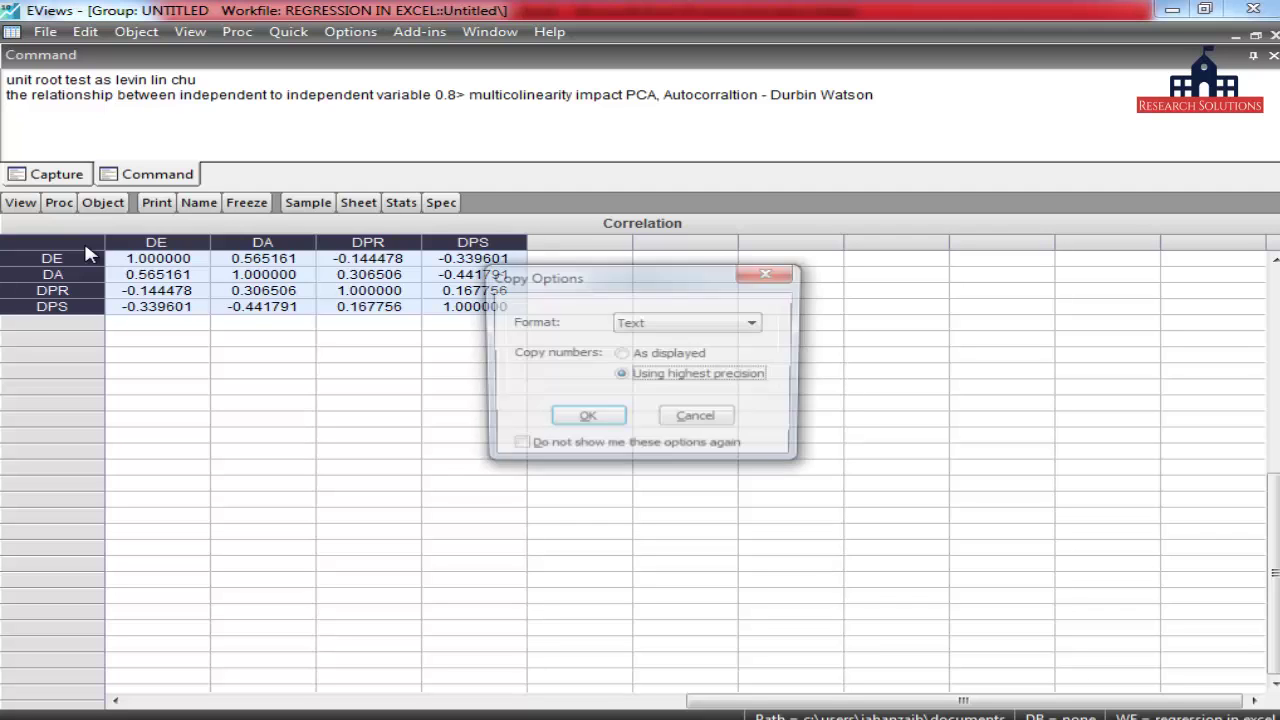
left_click(586, 420)
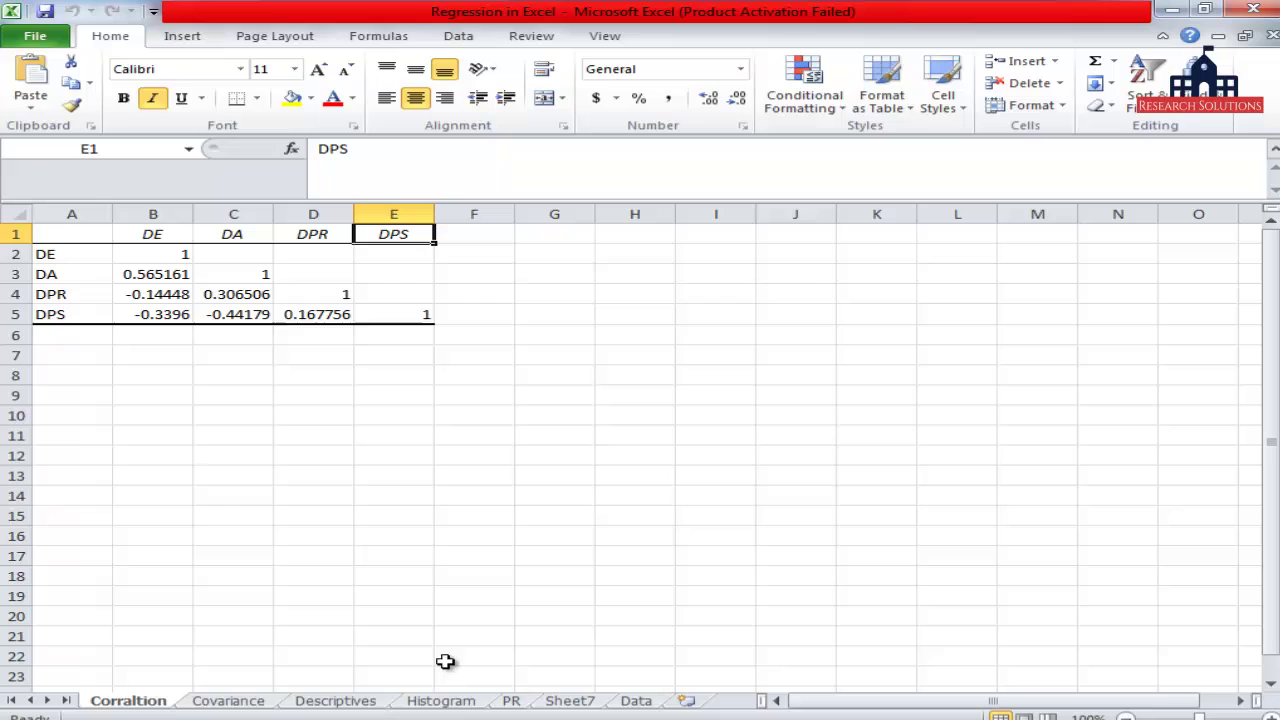
left_click(78, 398)
key("ctrl+v")
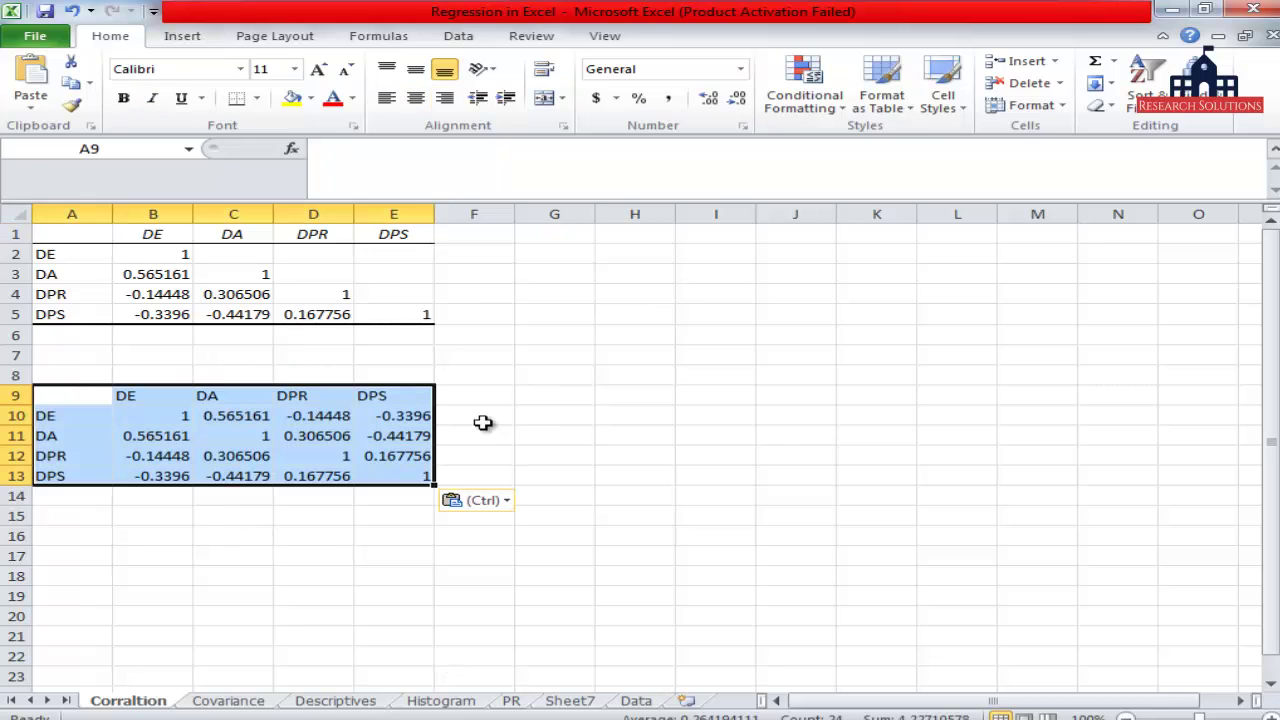
Step: Clear the duplicate coefficients above the diagonal of the pasted matrix in C10:E10, D11:E11 and E12
left_click(485, 420)
left_click_drag(61, 232, 421, 309)
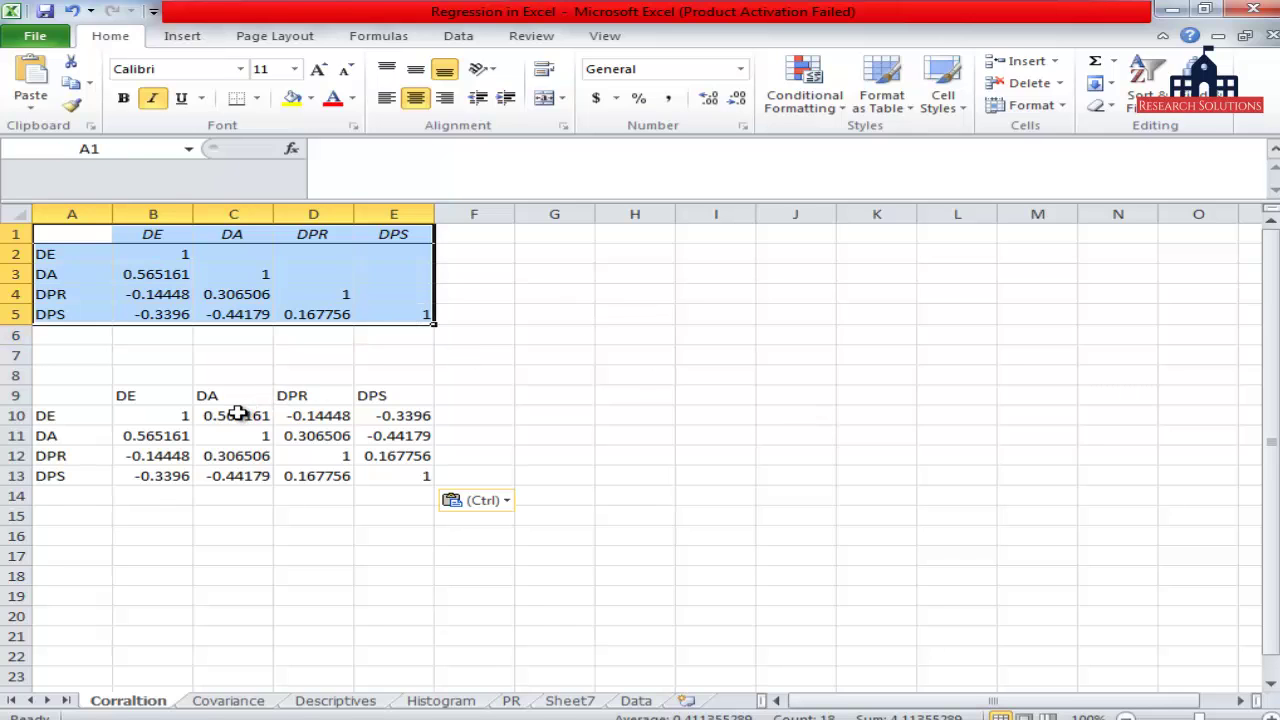
left_click_drag(237, 414, 416, 416)
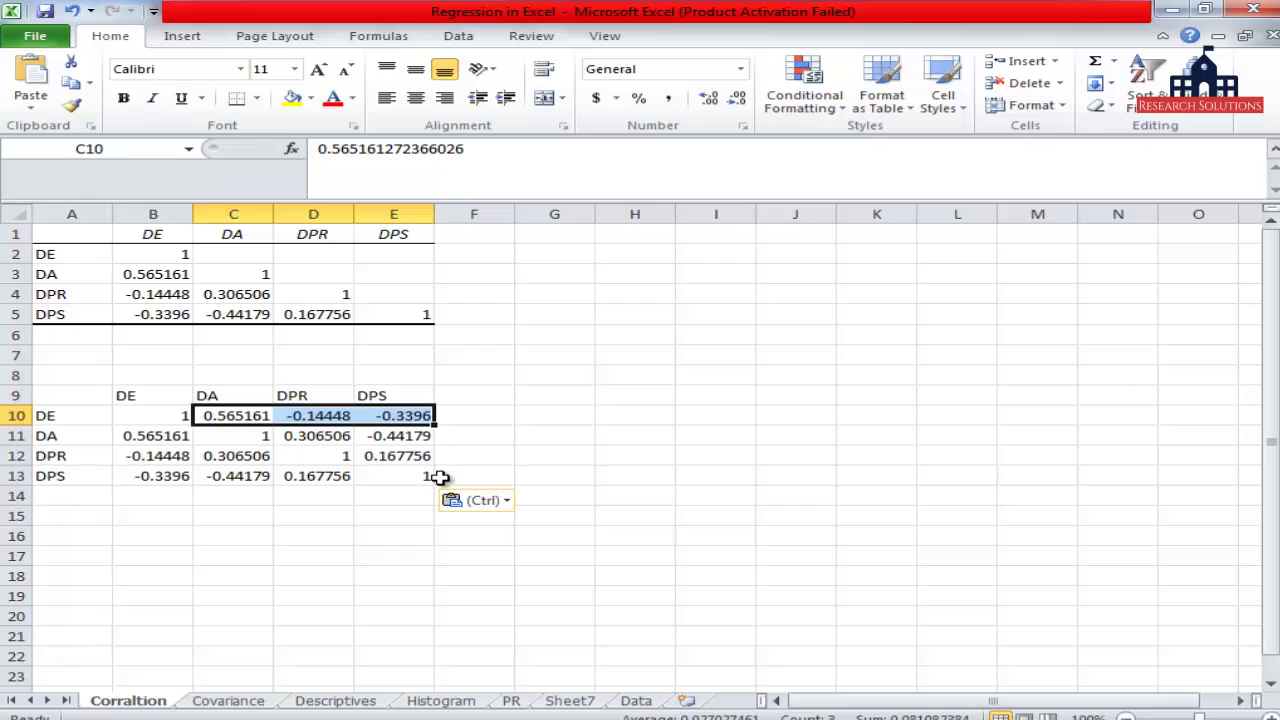
key("Delete")
left_click_drag(337, 434, 411, 436)
key("Delete")
left_click(400, 451)
key("Delete")
left_click(168, 440)
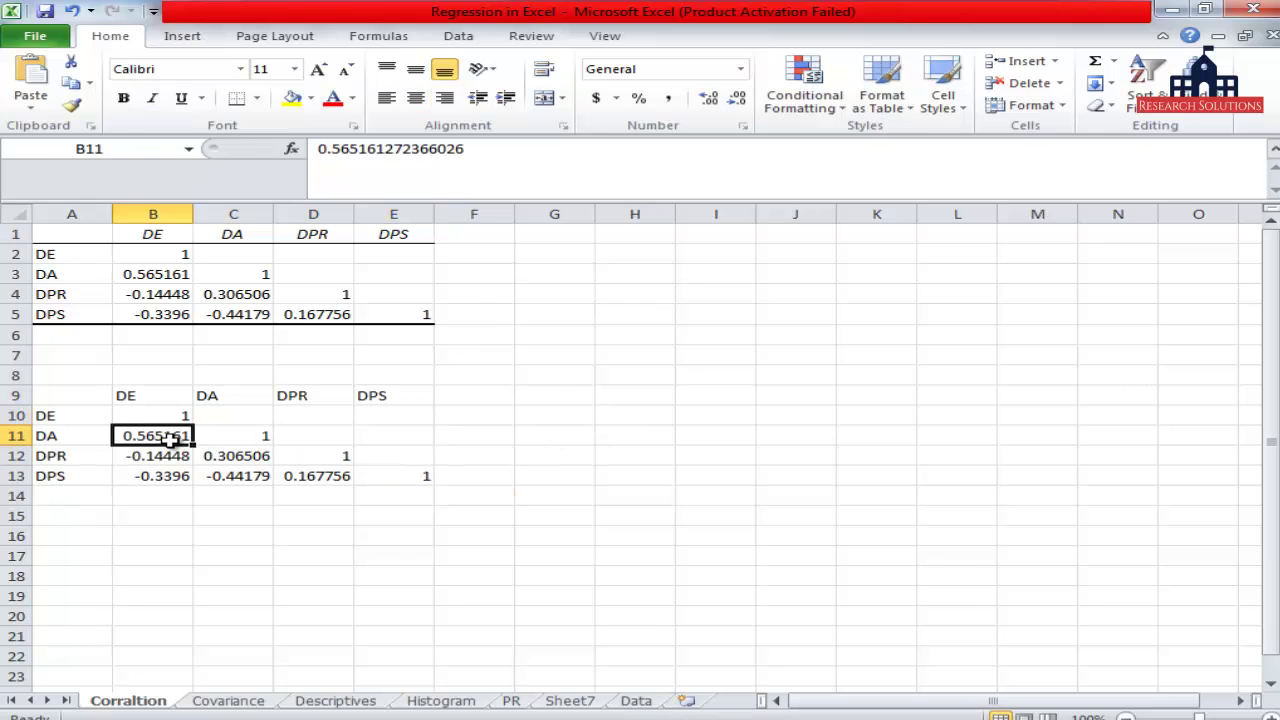
left_click(172, 512)
type("=")
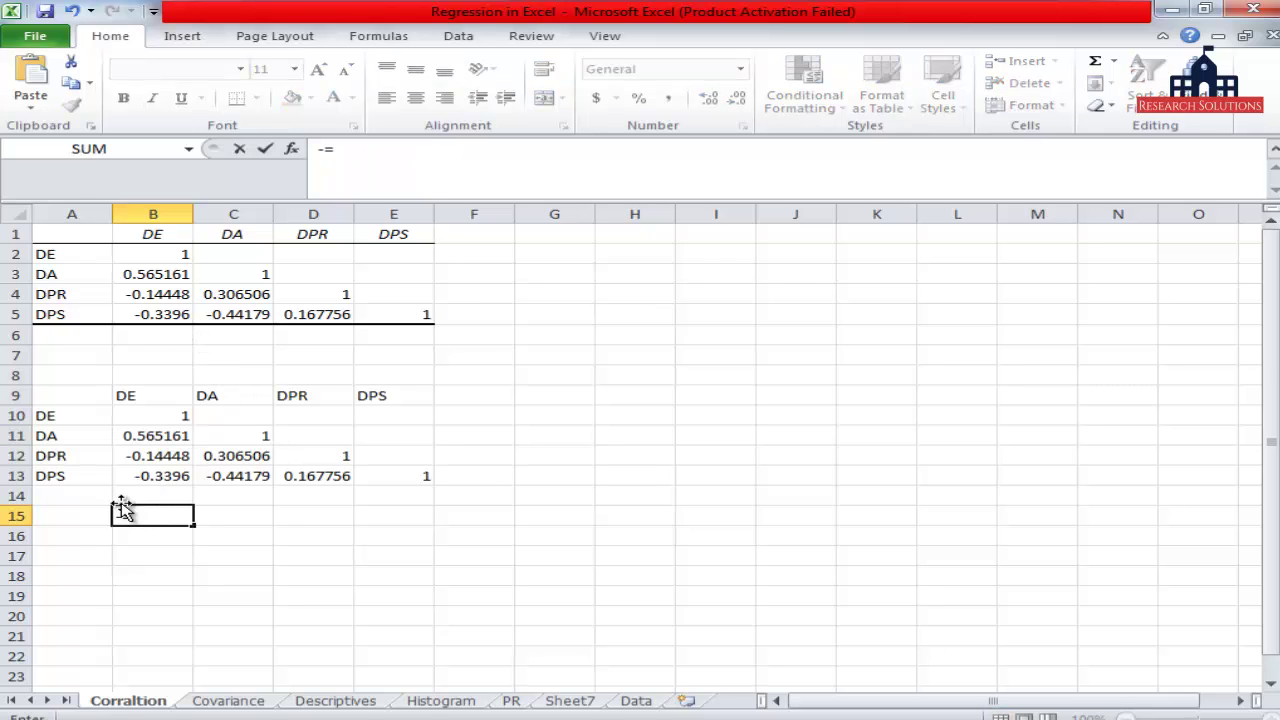
key("Escape")
Step: Copy the matrix A9:E13 to A16 and clear the copied values in B17:E20, keeping only its labels
left_click_drag(80, 400, 358, 482)
key("ctrl+c")
left_click(95, 535)
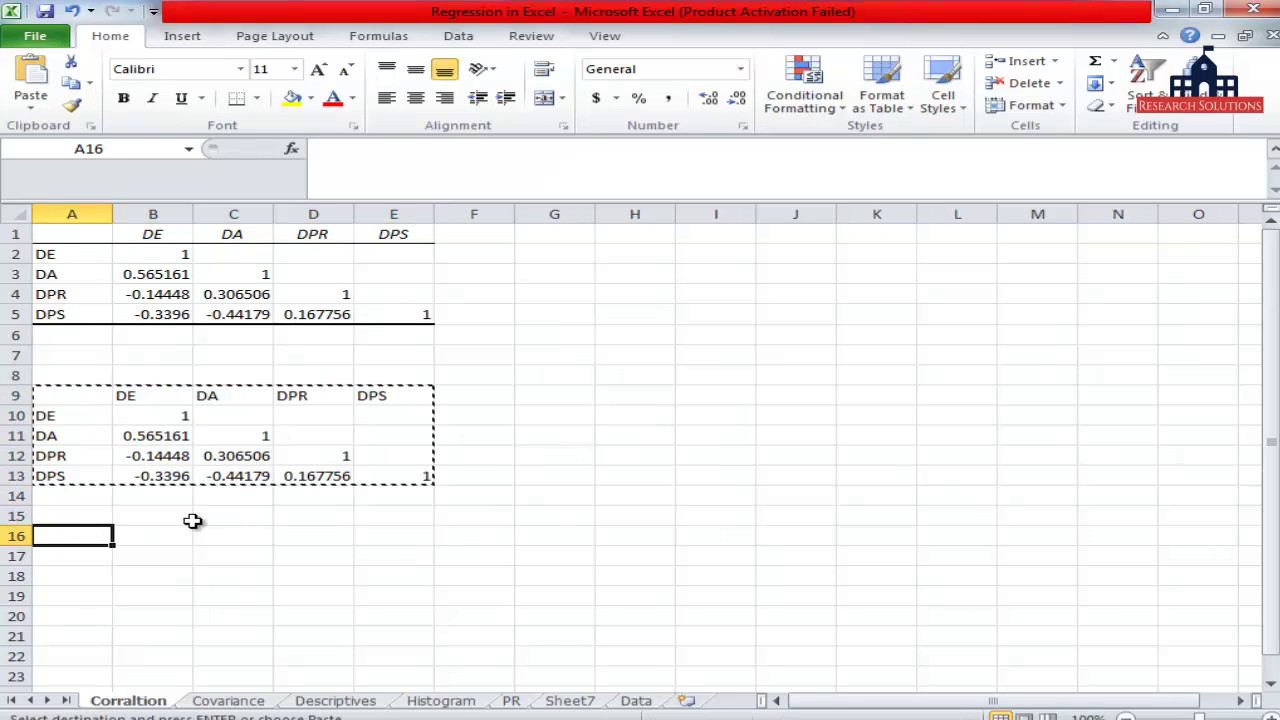
key("ctrl+v")
left_click_drag(190, 568, 383, 617)
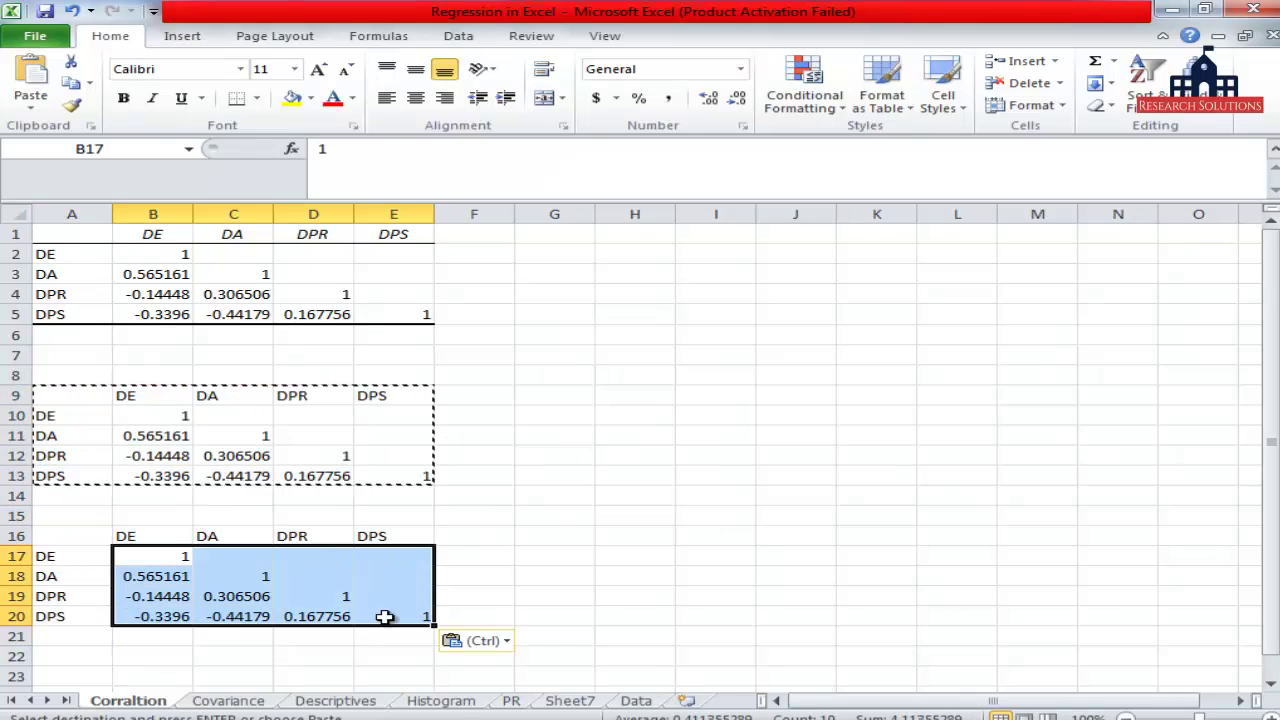
key("Delete")
Step: Enter a formula in B2 of the original matrix that refers to cell B10 of the pasted matrix
key("Up")
key("Up")
key("Up")
key("Up")
key("Up")
key("Up")
key("Up")
key("Up")
key("Up")
key("Up")
key("Up")
key("Up")
key("Up")
key("Up")
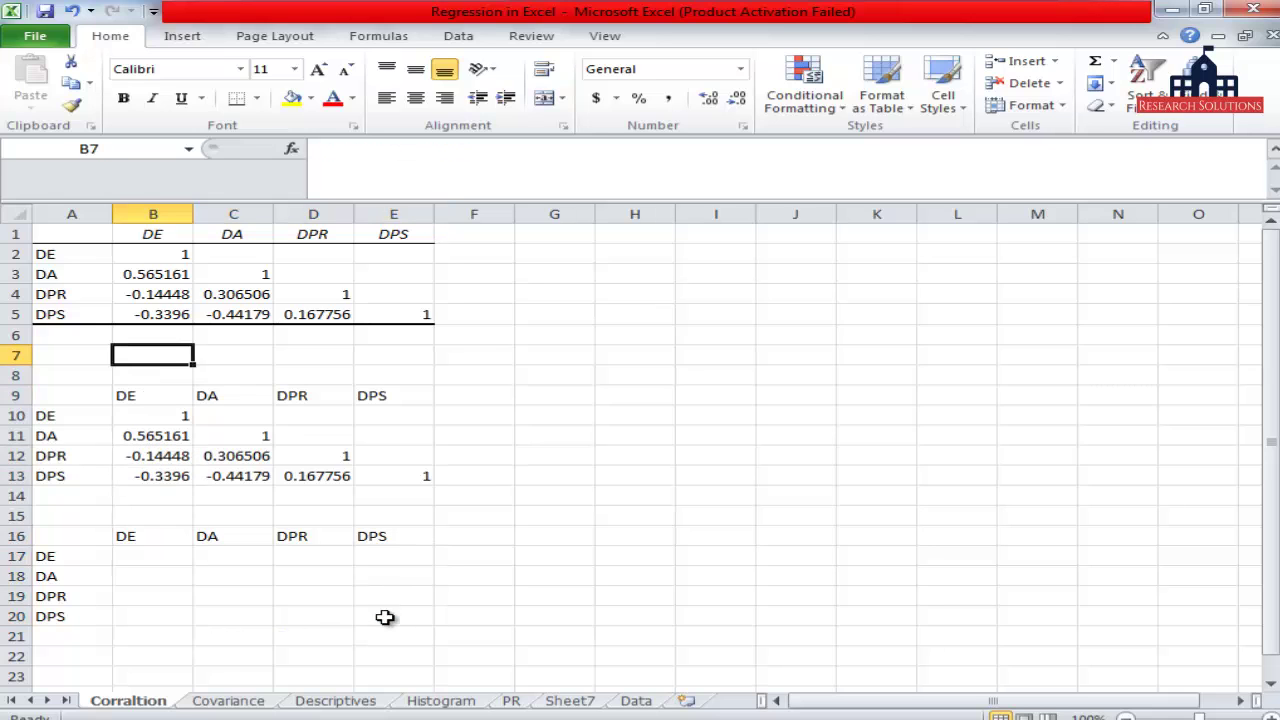
key("Up")
type("=")
key("Up")
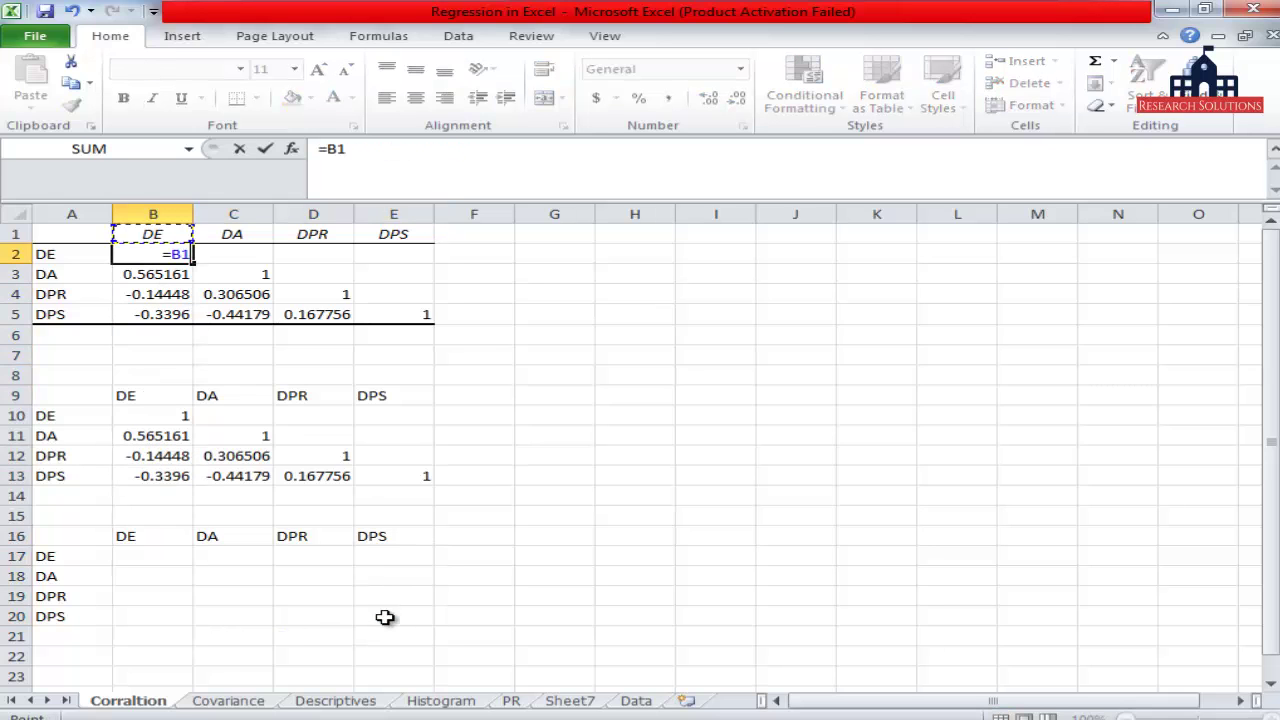
key("Down")
key("Down")
key("Down")
key("Down")
key("Down")
key("Down")
key("Down")
key("Down")
key("Down")
key("Return")
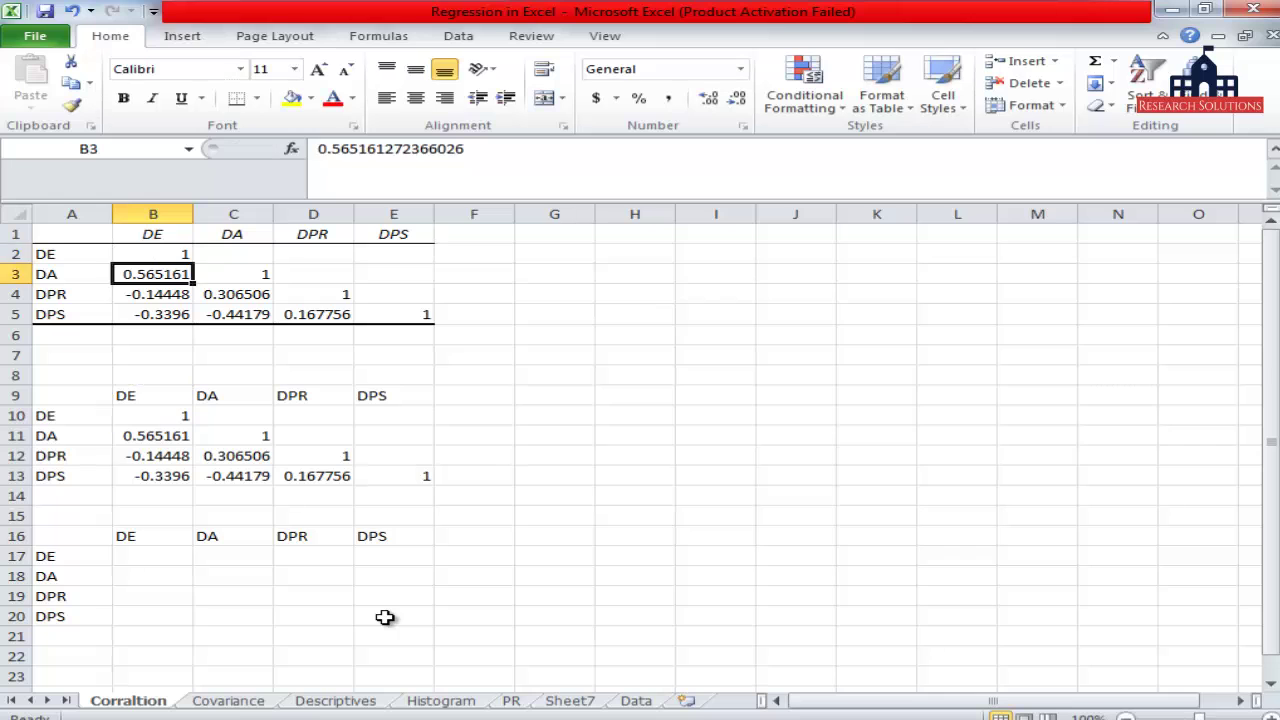
Step: Enter the comparison formula =B2=B10 in cell B17 of the blank labelled table
key("Up")
key("Down")
key("Up")
key("Down")
key("Down")
key("Down")
key("Down")
key("Down")
key("Down")
key("Down")
key("Down")
key("Down")
key("Down")
key("Down")
key("Down")
key("Down")
key("Down")
key("Down")
key("Down")
key("Down")
key("Up")
key("Up")
type("=")
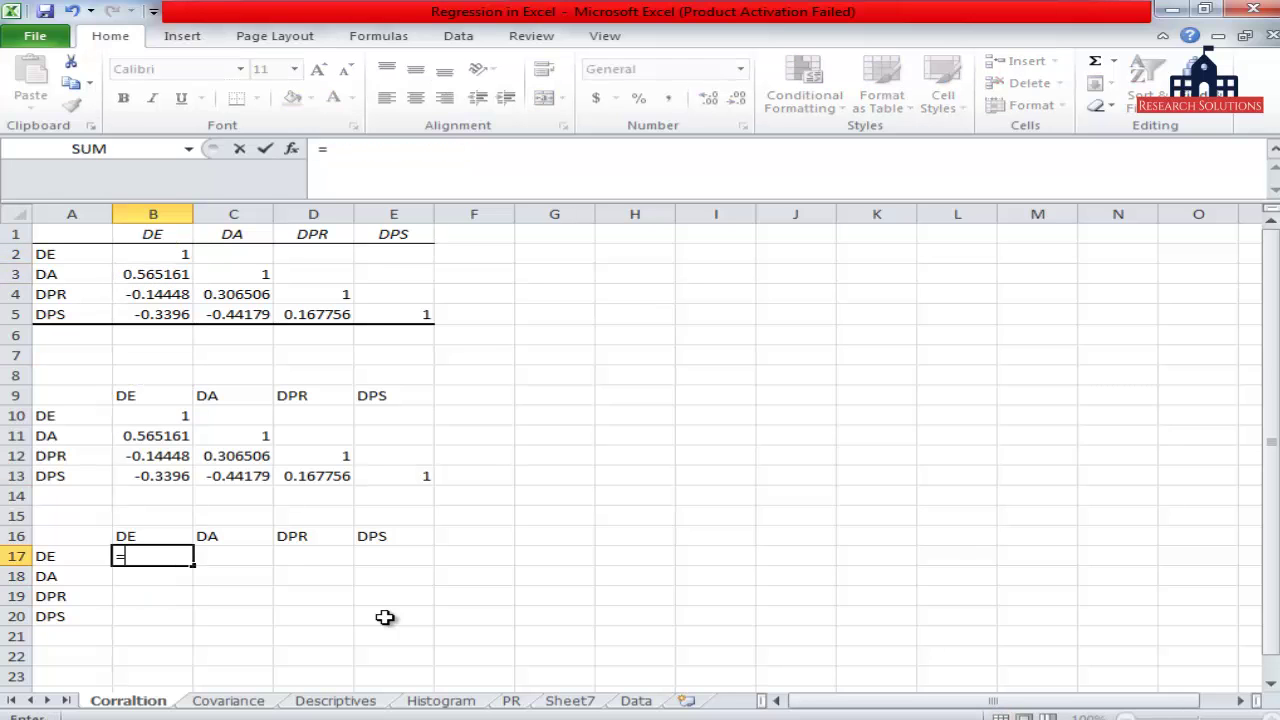
key("Up")
key("Up")
key("Up")
key("Up")
key("Up")
key("Up")
key("Up")
key("Up")
key("Up")
key("Up")
key("Up")
key("Up")
key("Up")
key("Up")
key("Up")
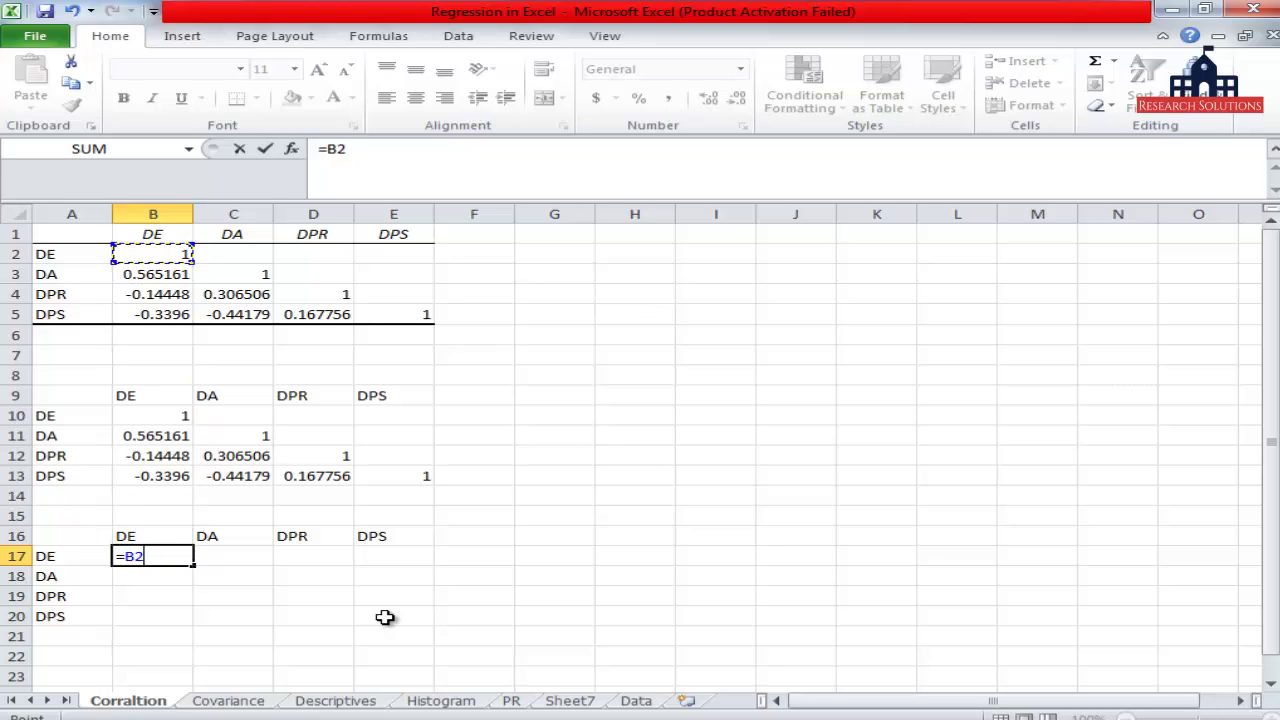
type("=")
key("Up")
key("Up")
key("Up")
key("Up")
key("Up")
key("Up")
key("Up")
key("Return")
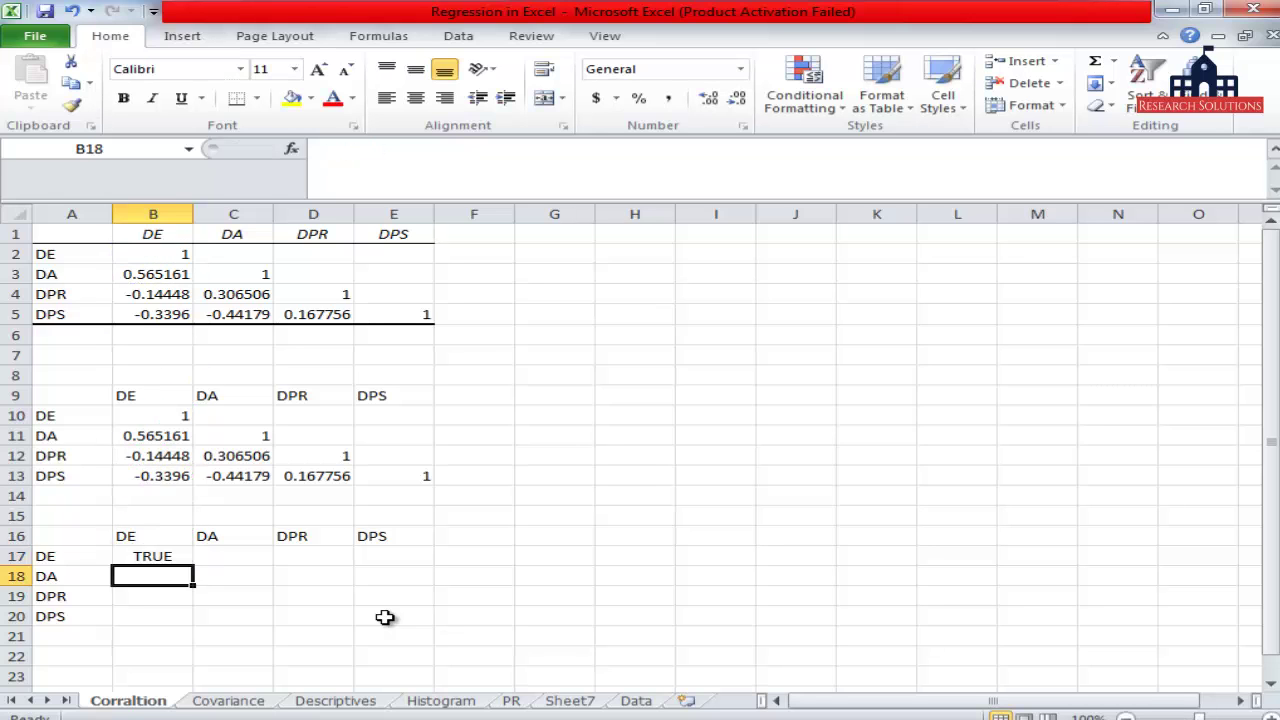
Step: Fill the equality comparison from B17 down through B20
key("Up")
key("shift+Down")
key("shift+Down")
key("shift+Down")
key("ctrl+d")
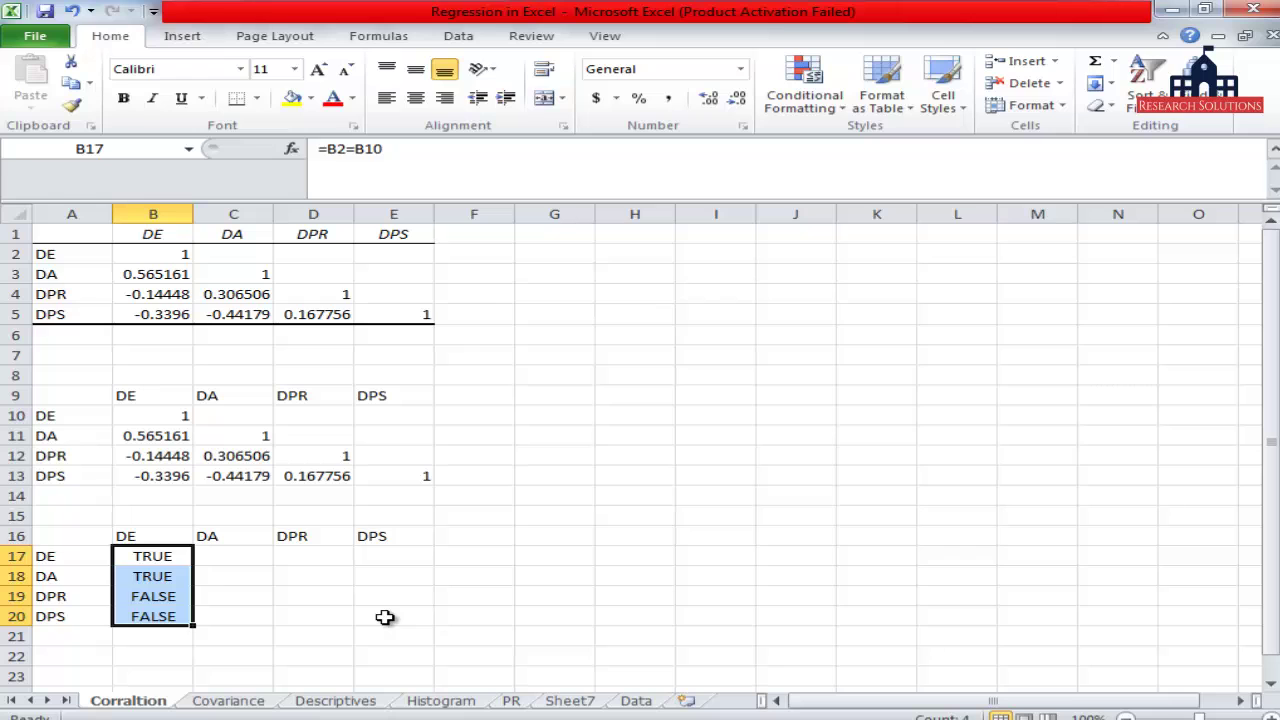
Step: Change the formula in B17 to =B2-B10 and fill it down through B20
key("Down")
key("Right")
key("Left")
key("Up")
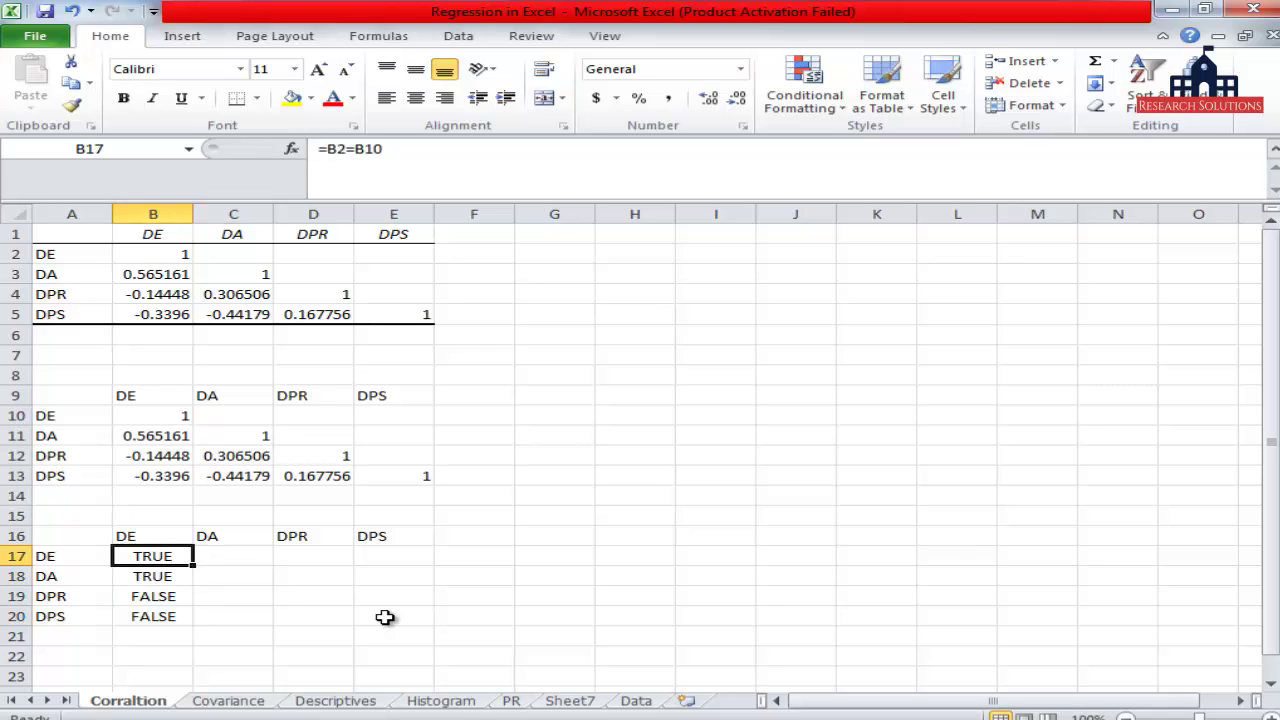
key("F2")
key("Left")
key("Left")
key("Left")
key("BackSpace")
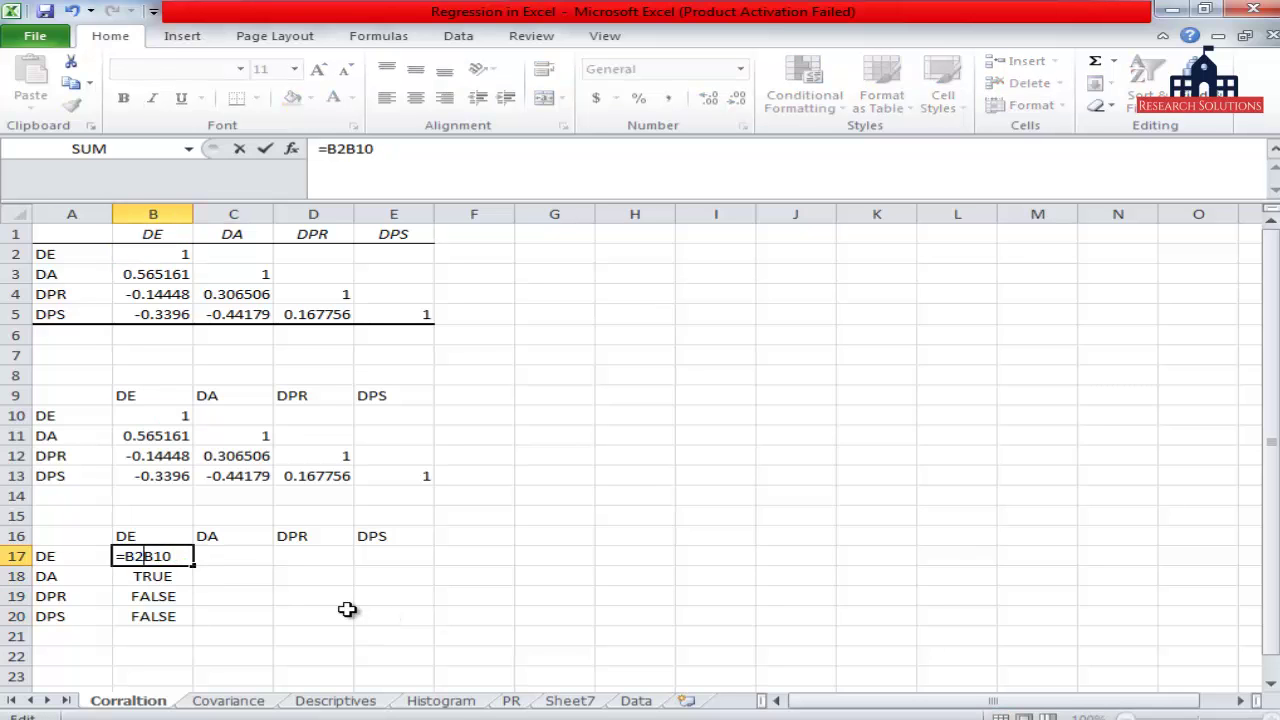
type("-")
key("Return")
key("Up")
key("shift+Down")
key("shift+Down")
key("shift+Down")
key("ctrl+d")
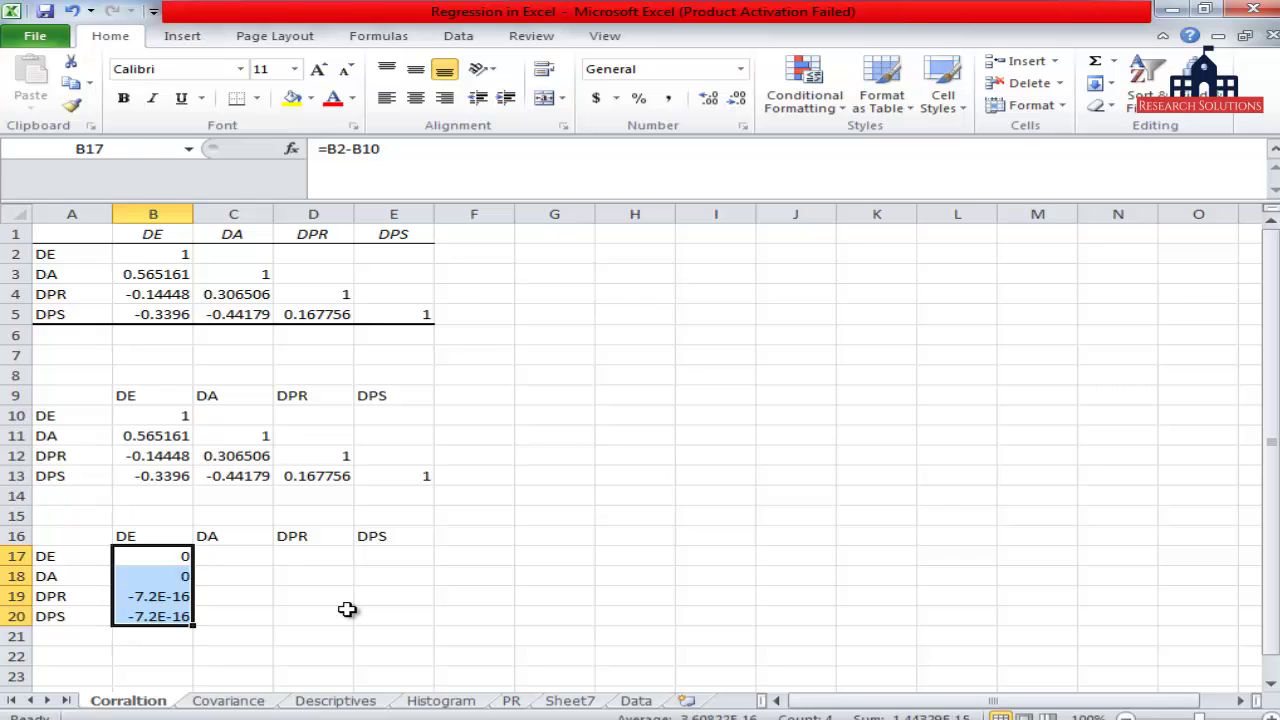
Step: Fill the difference formulas in B17:B20 across through column E
key("Right")
key("Left")
key("Down")
key("Up")
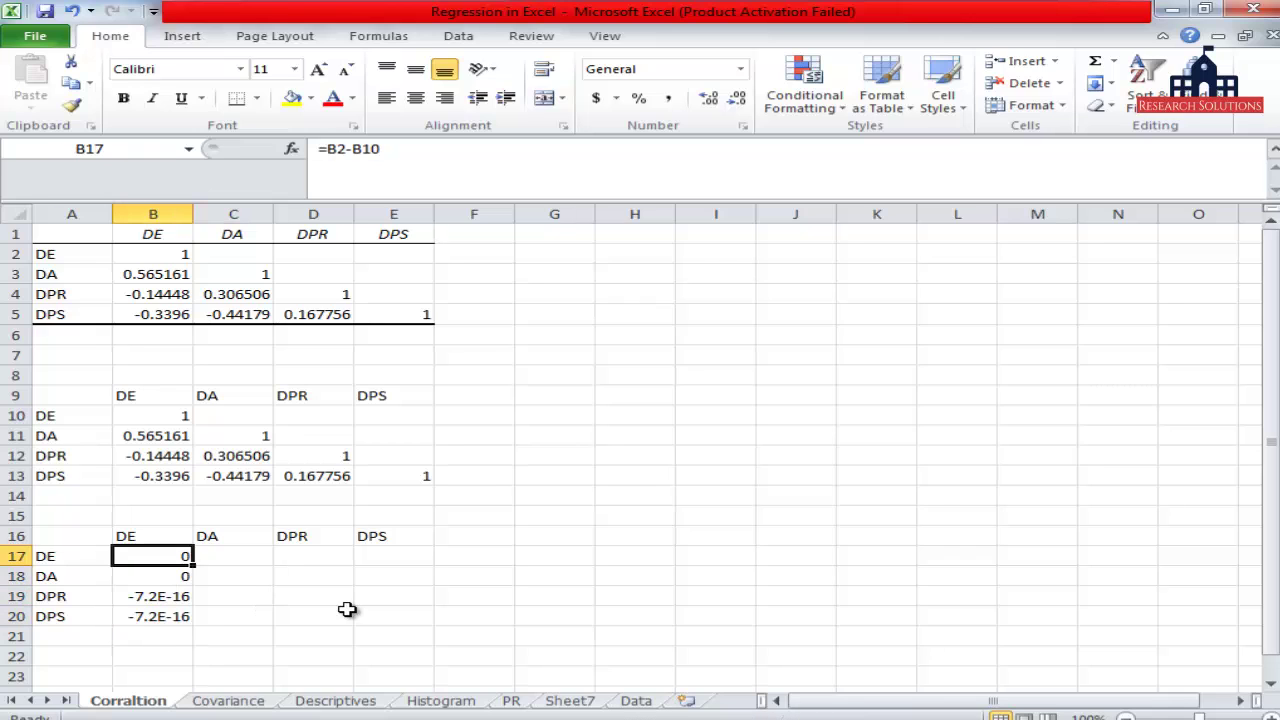
key("shift+Down")
key("shift+Down")
key("shift+Down")
key("shift+Right")
key("shift+Right")
key("shift+Right")
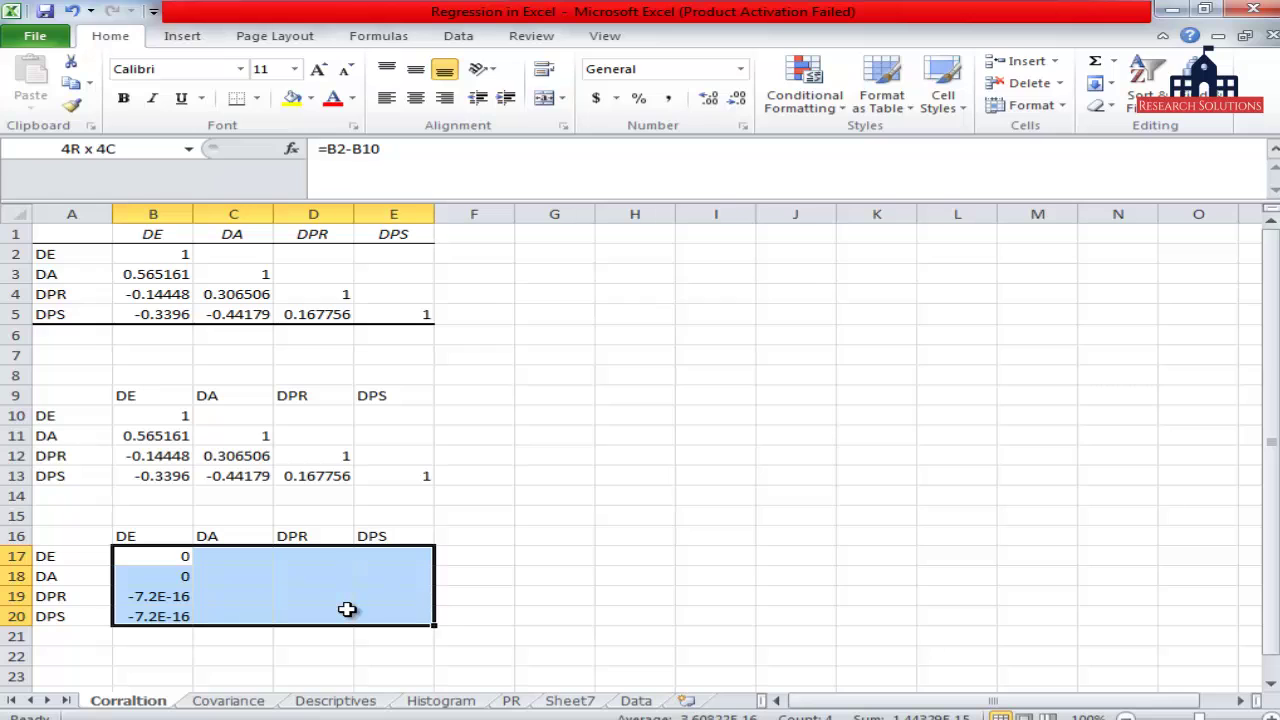
key("ctrl+r")
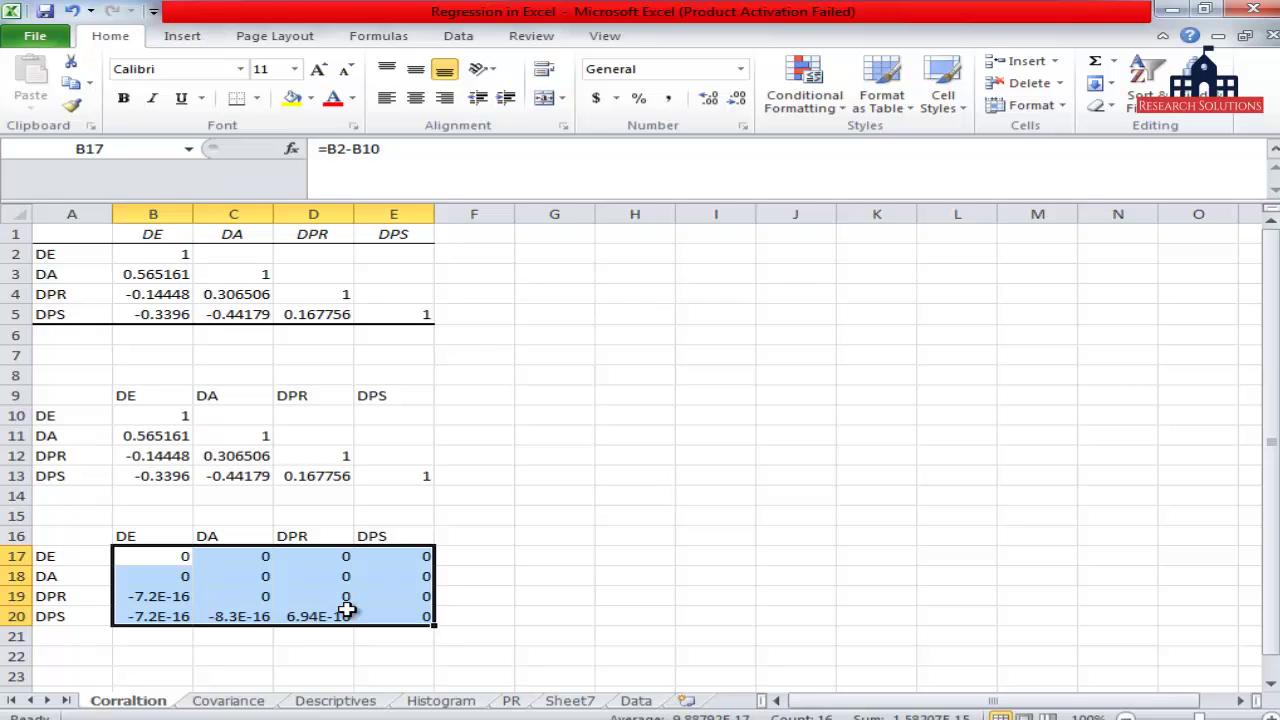
Step: Format the differences in B17:E20 as Number with two decimal places
key("Right")
key("Left")
key("Right")
key("Down")
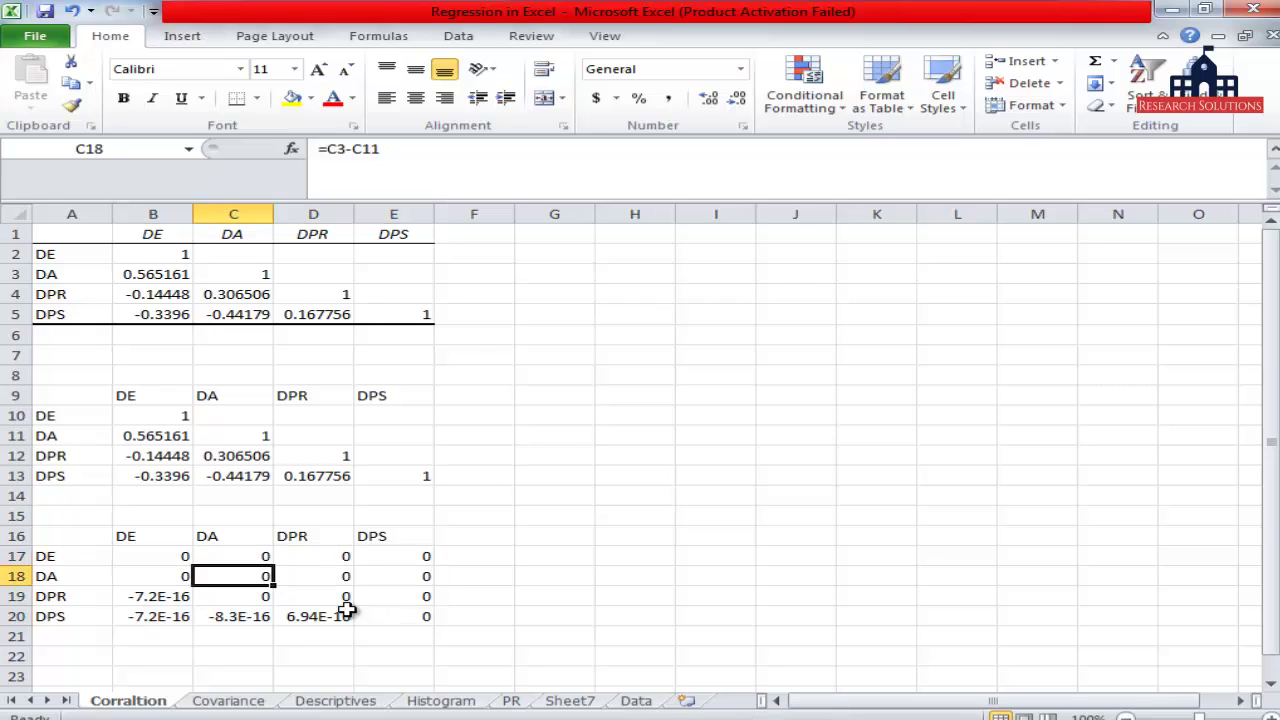
key("Down")
key("Left")
key("Up")
key("Up")
key("Up")
key("ctrl+shift+Down")
key("ctrl+shift+Right")
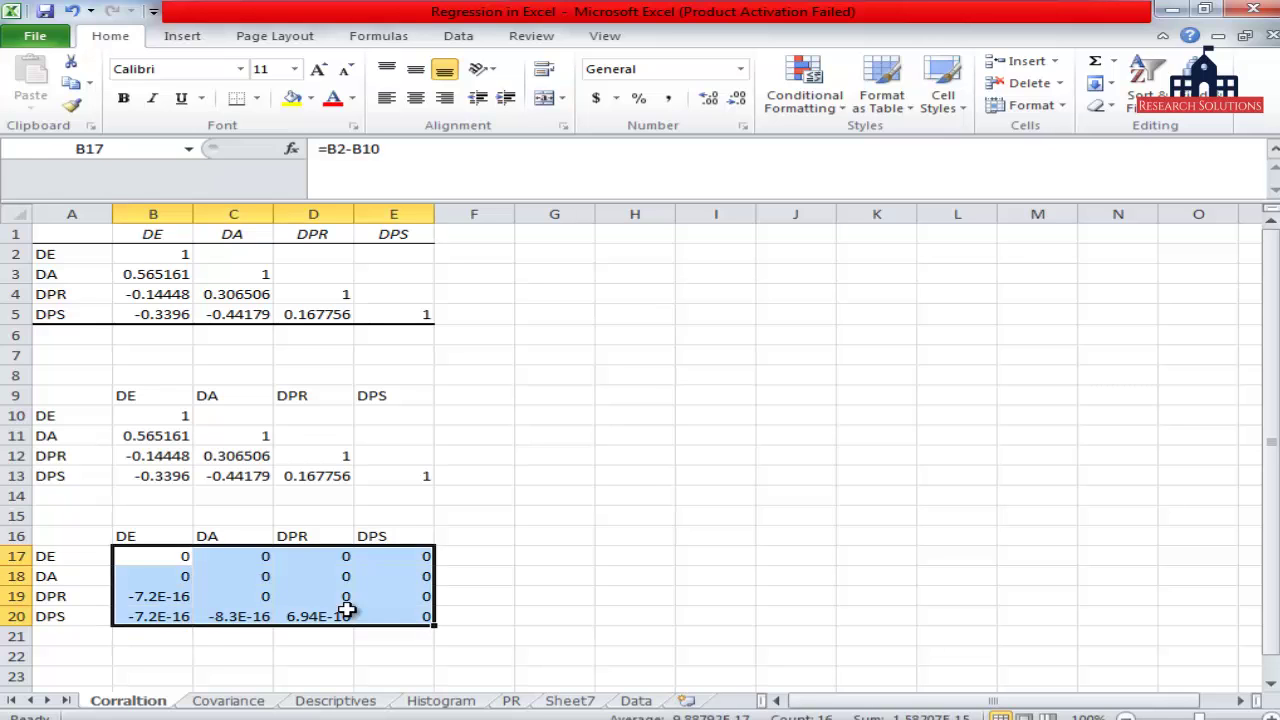
left_click(740, 68)
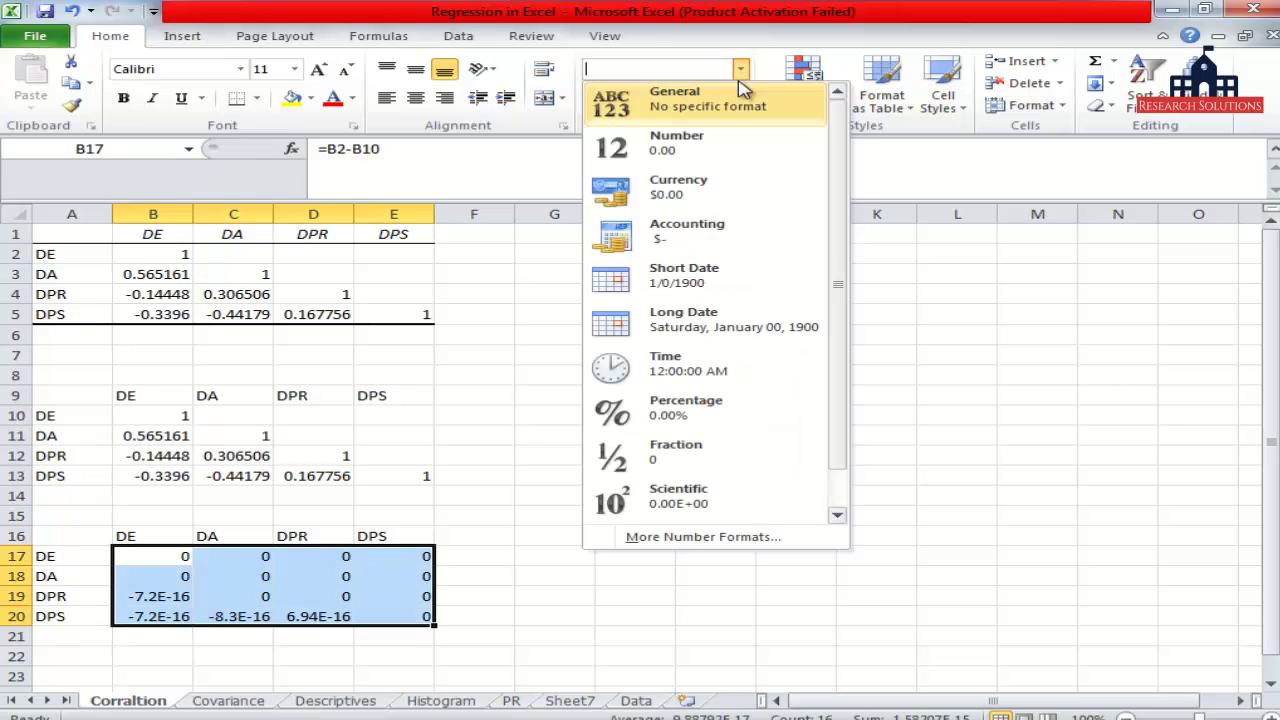
left_click(690, 148)
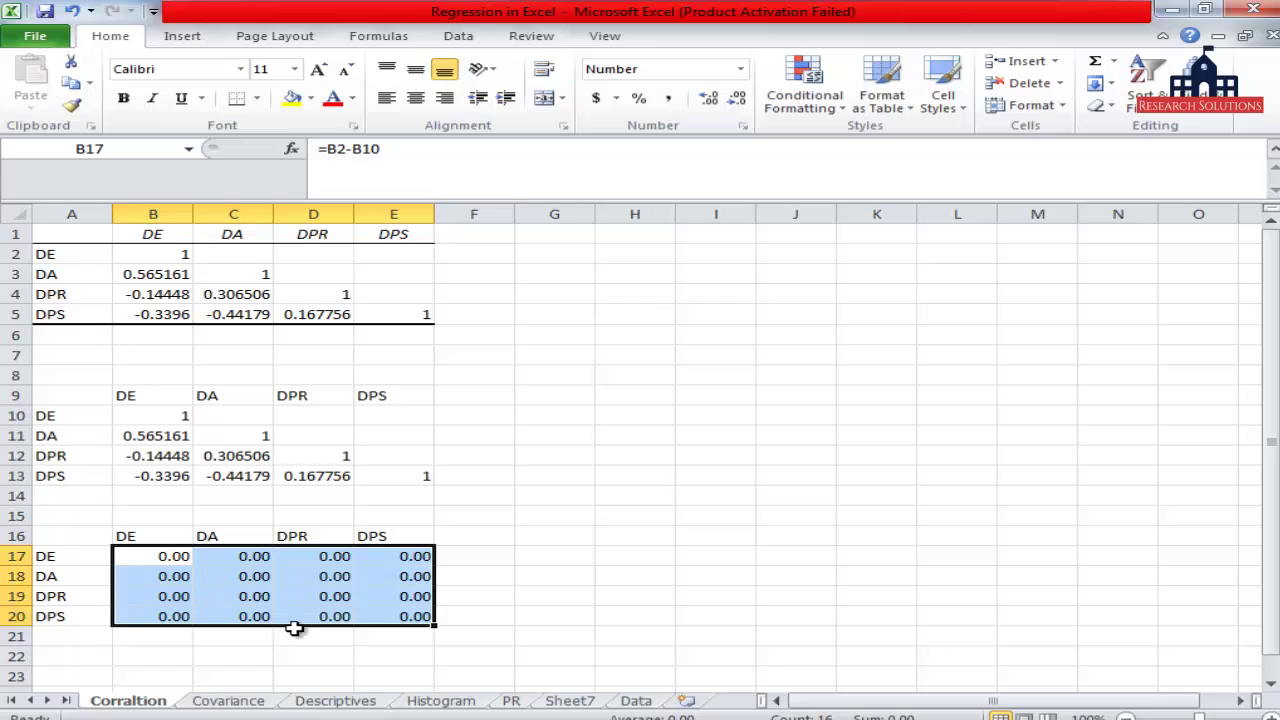
left_click(607, 494)
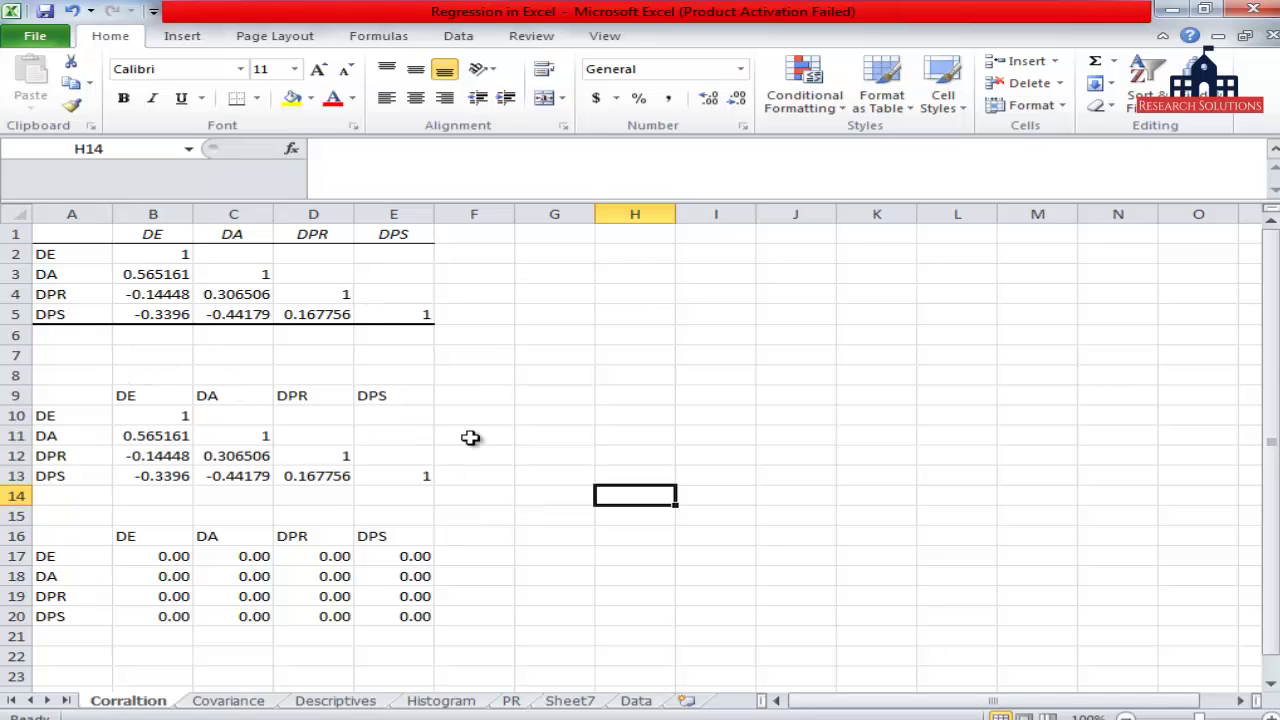
Step: Delete the contents of the whole difference table in A16:E20, including its labels
left_click_drag(126, 396, 395, 471)
left_click(157, 438)
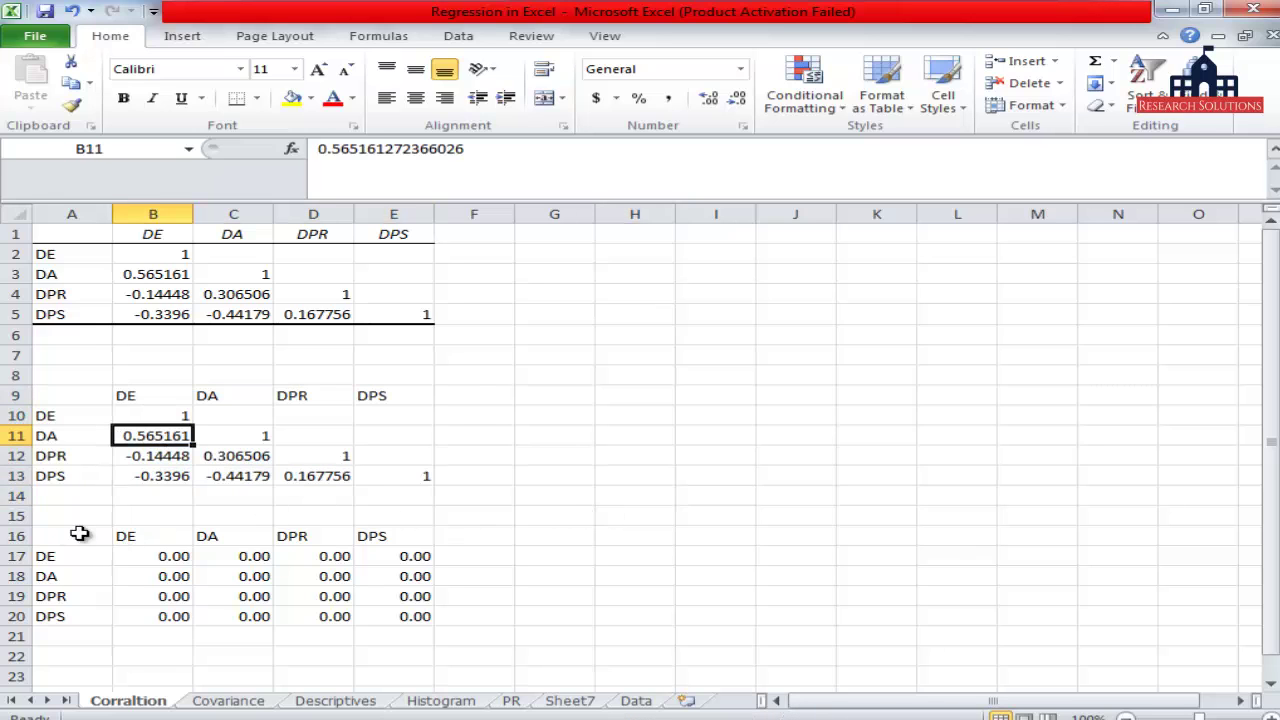
left_click_drag(80, 535, 398, 612)
key("Delete")
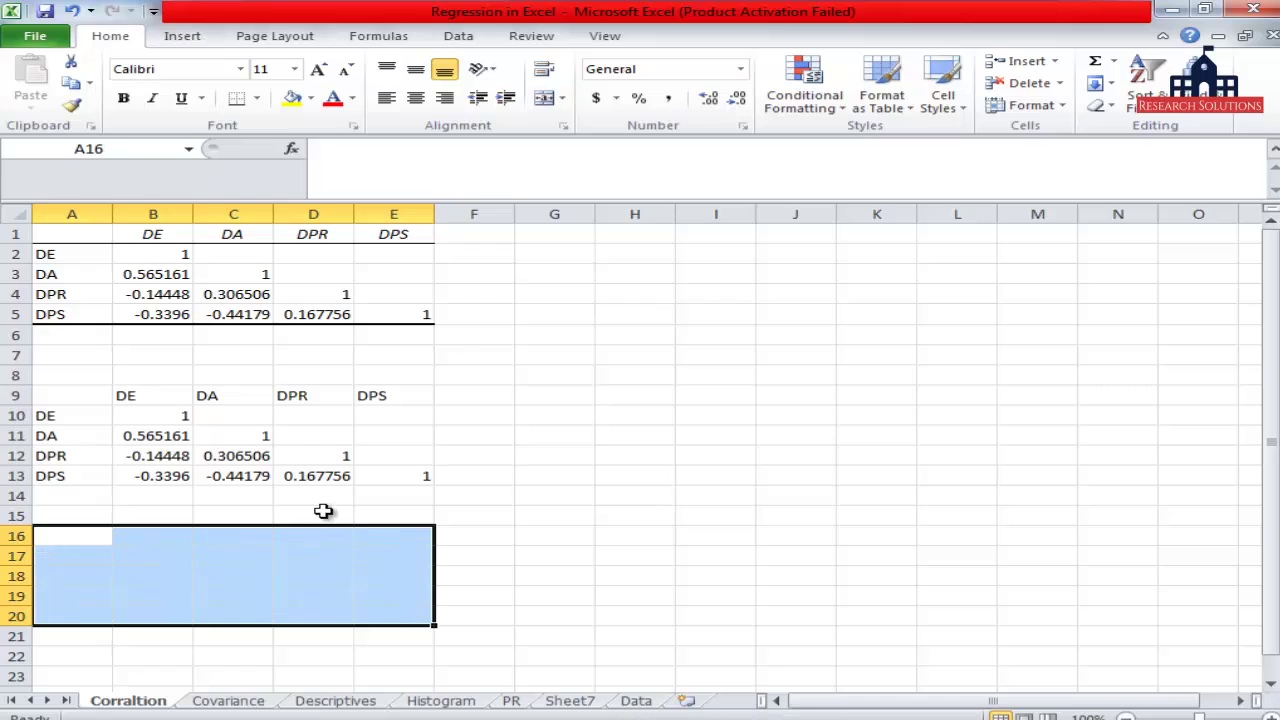
Step: Examine the coefficients between the independent variables in the pasted matrix, especially the DE column in B11:B13
left_click(135, 436)
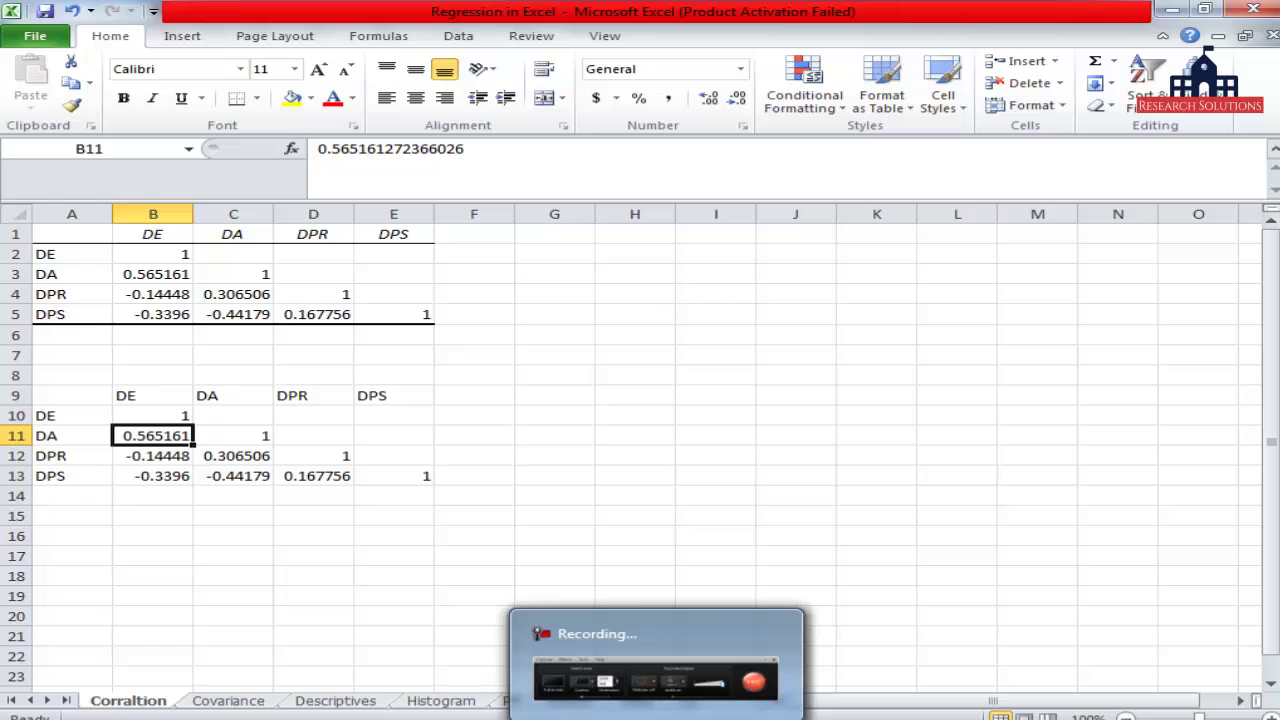
left_click(656, 717)
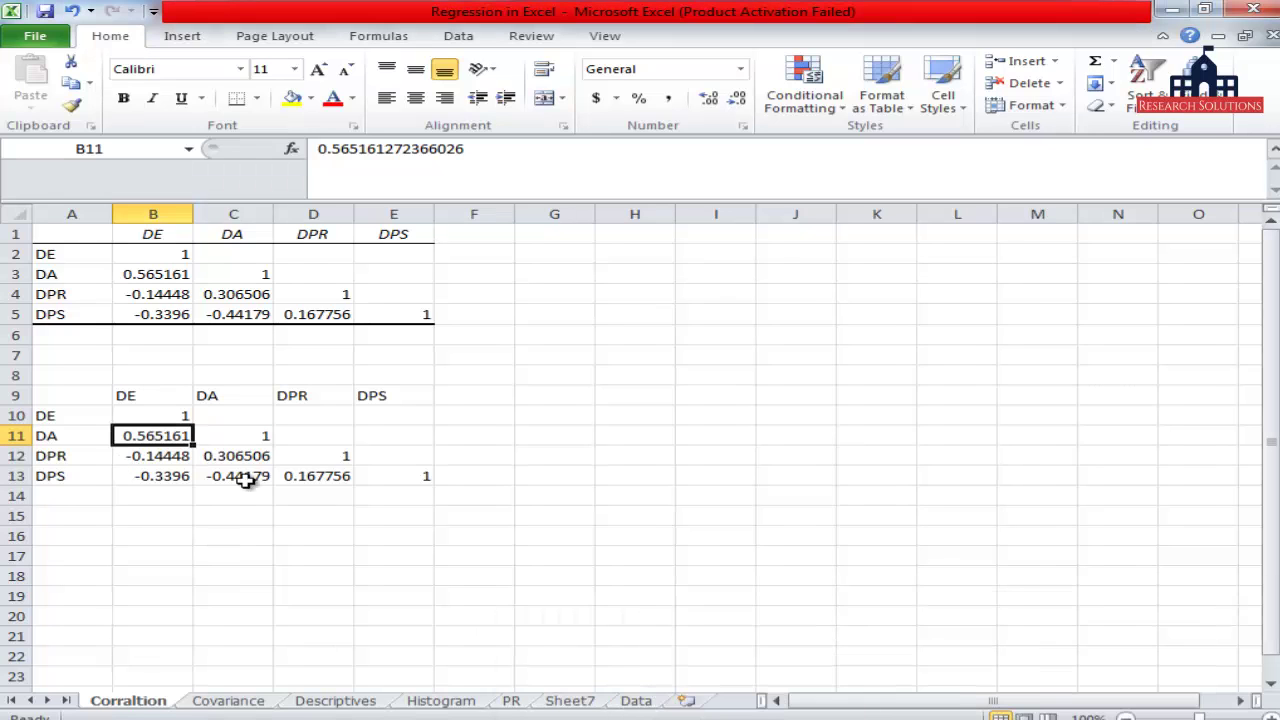
left_click(340, 459)
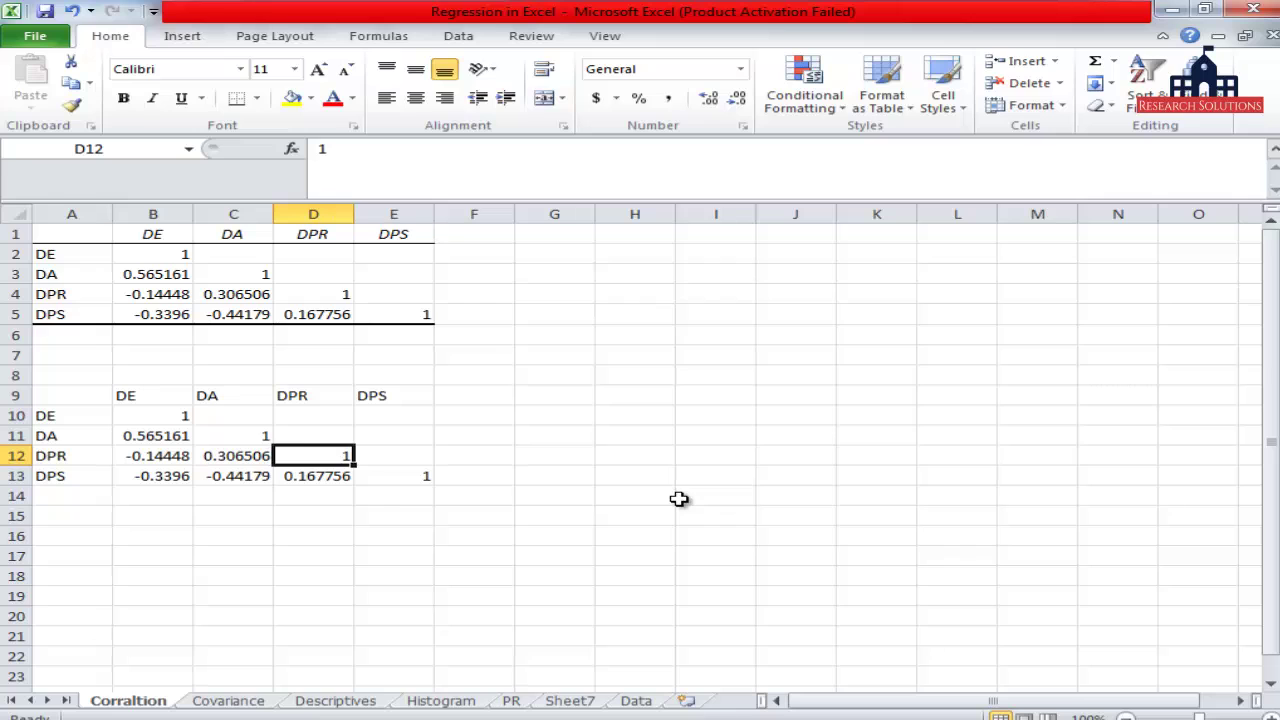
left_click_drag(153, 440, 165, 467)
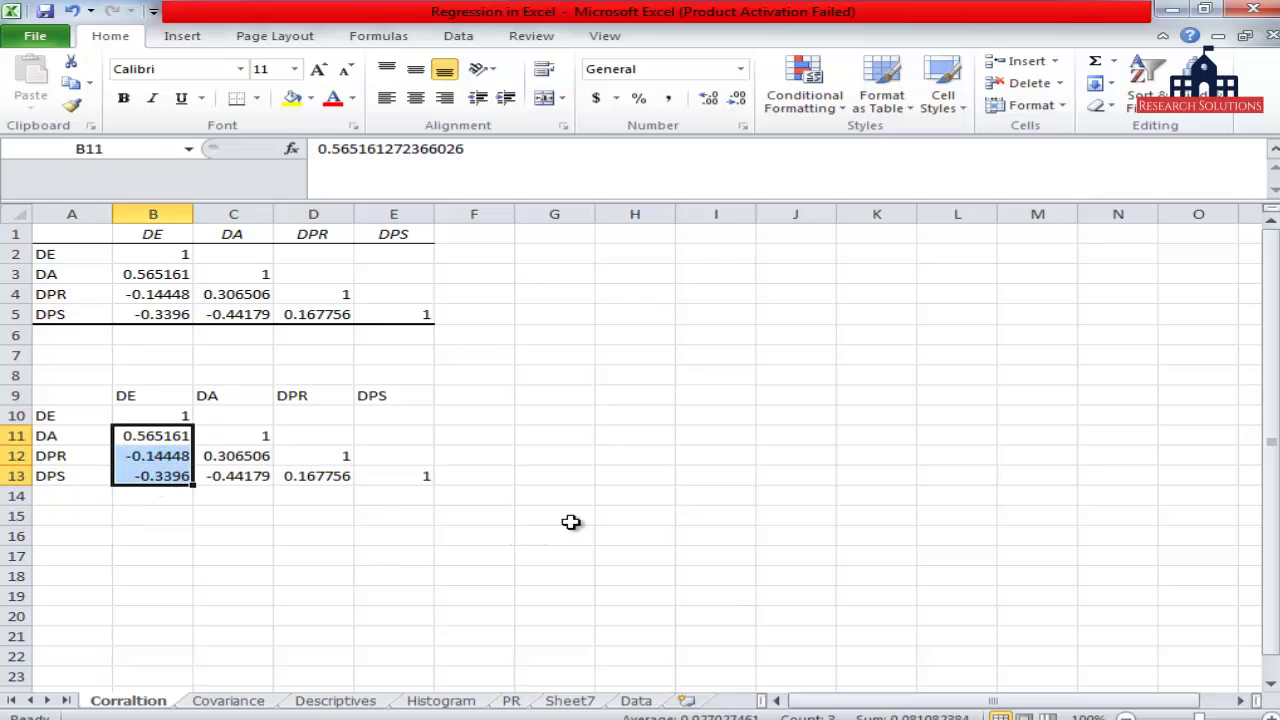
left_click(135, 437)
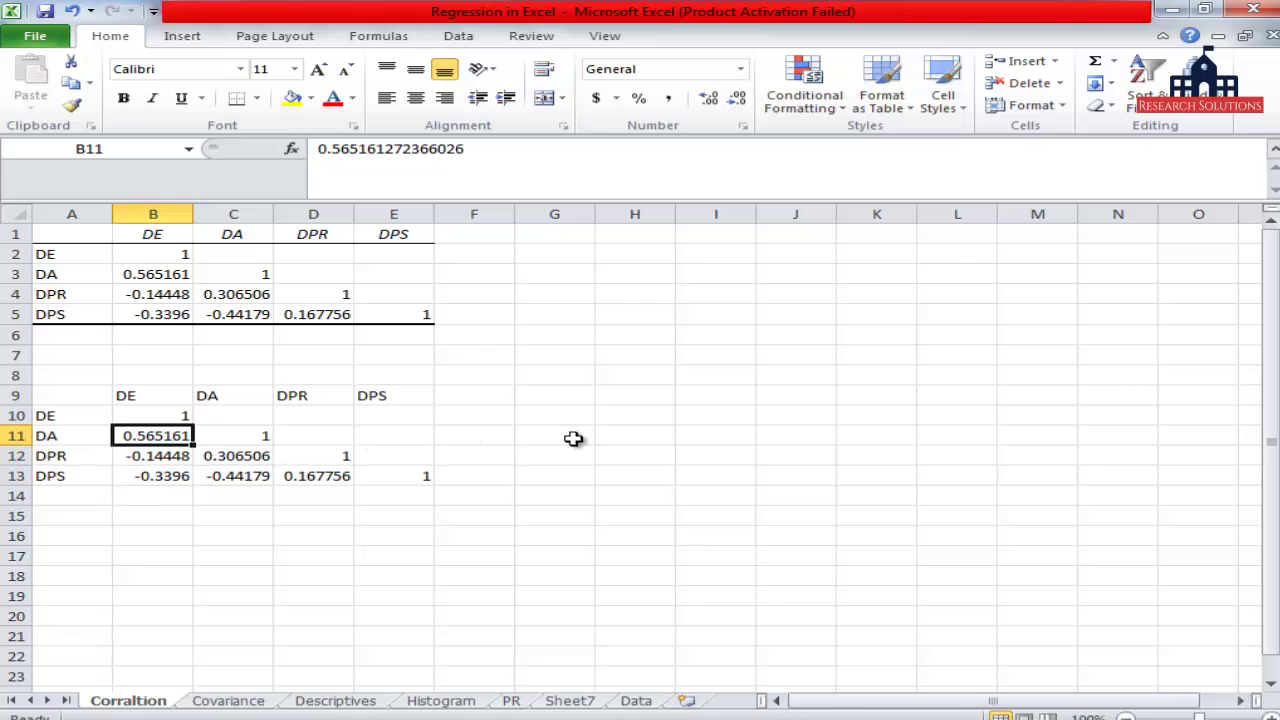
Step: Switch to EViews and name the open correlation group group01
left_click(170, 457)
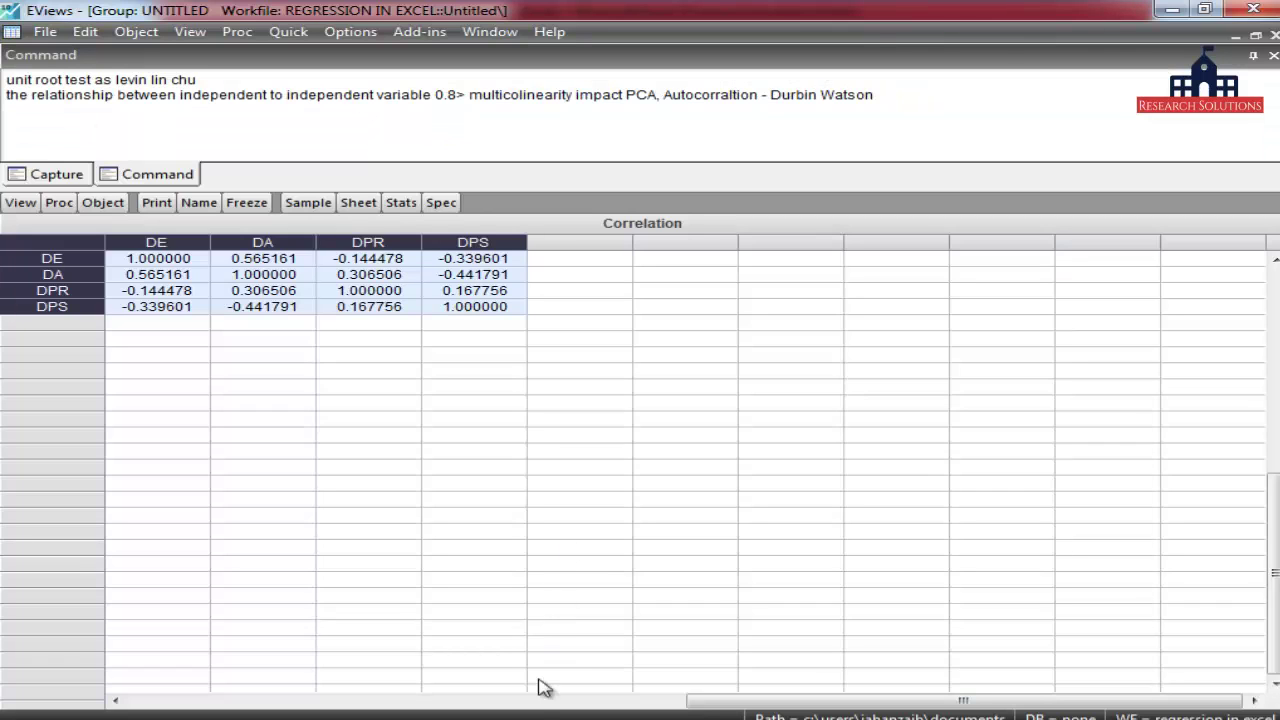
left_click(199, 203)
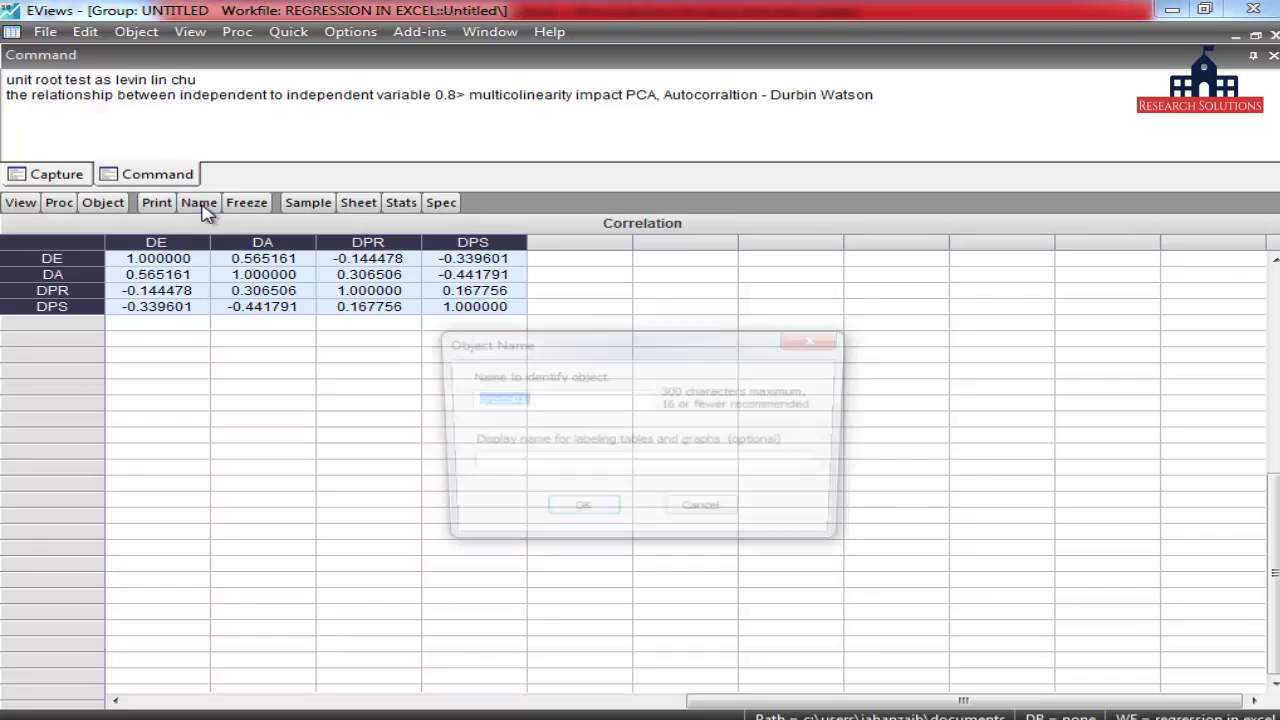
left_click(595, 516)
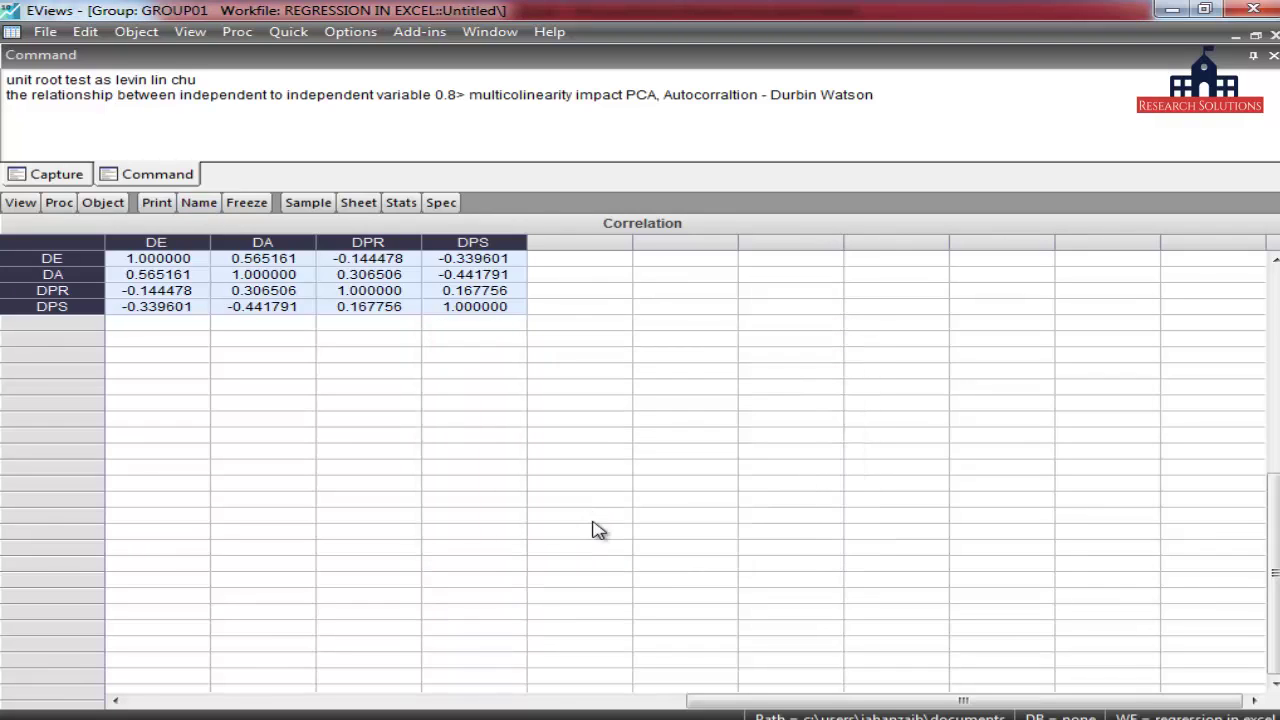
Step: Read the Covariance and the Descriptive Statistics or Uni-variate Analysis sections in the Word document on regression
key("alt+Tab")
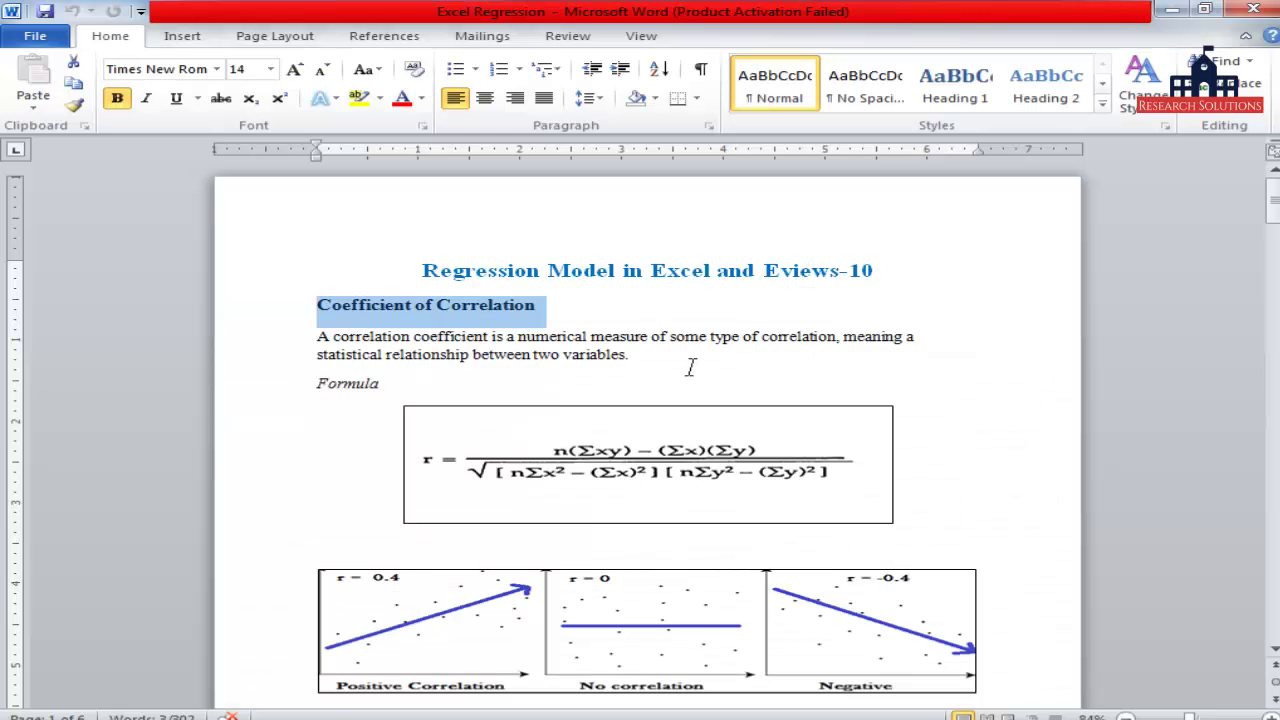
scroll(1012, 386, "down", 5)
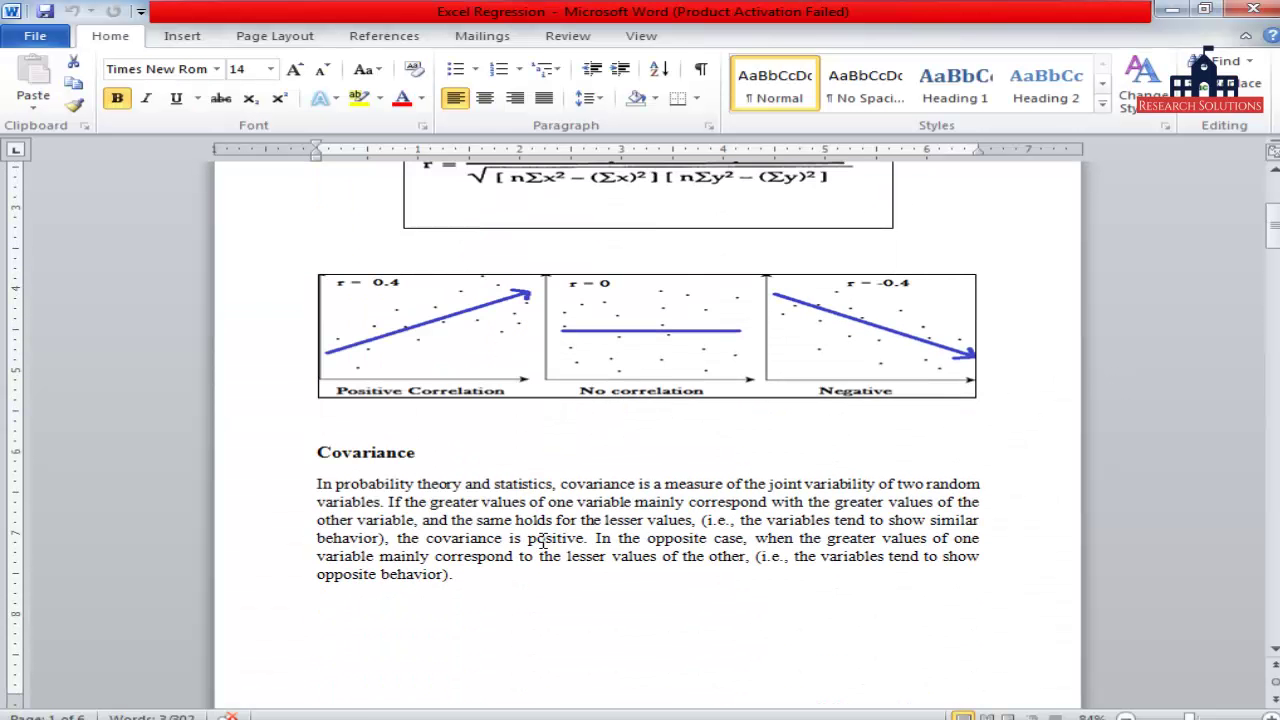
left_click_drag(421, 444, 306, 451)
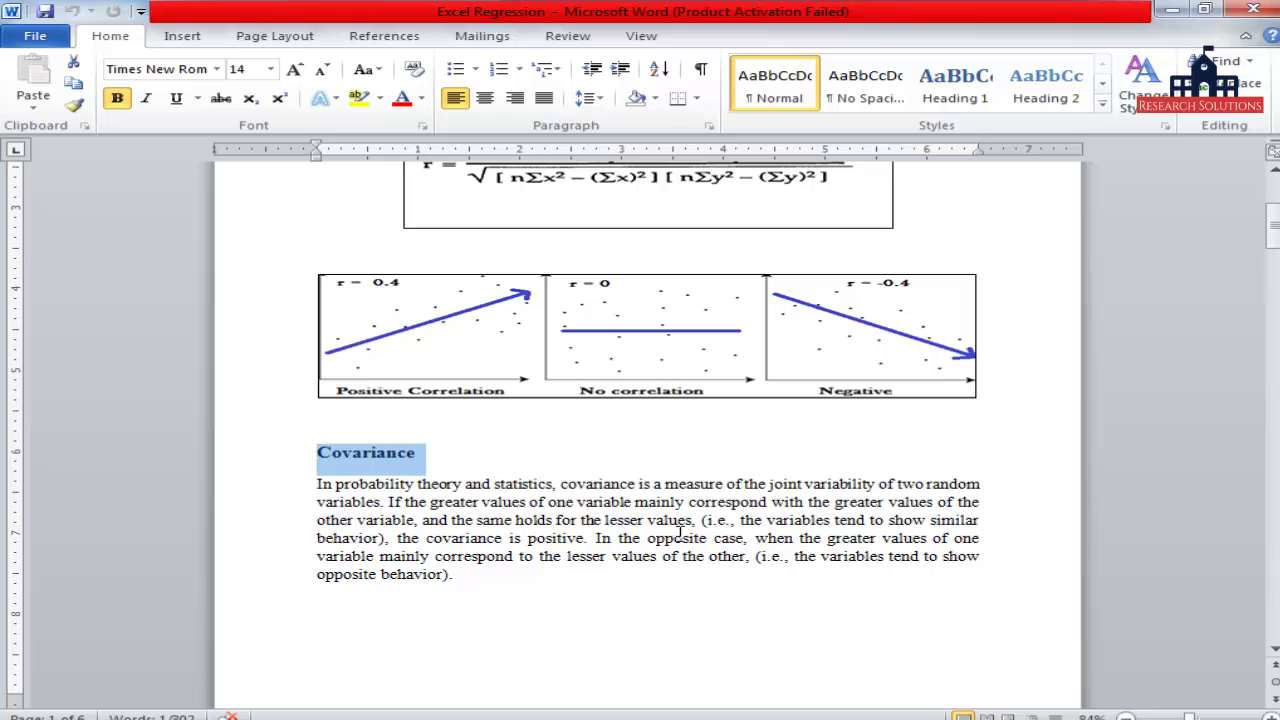
scroll(771, 500, "down", 1)
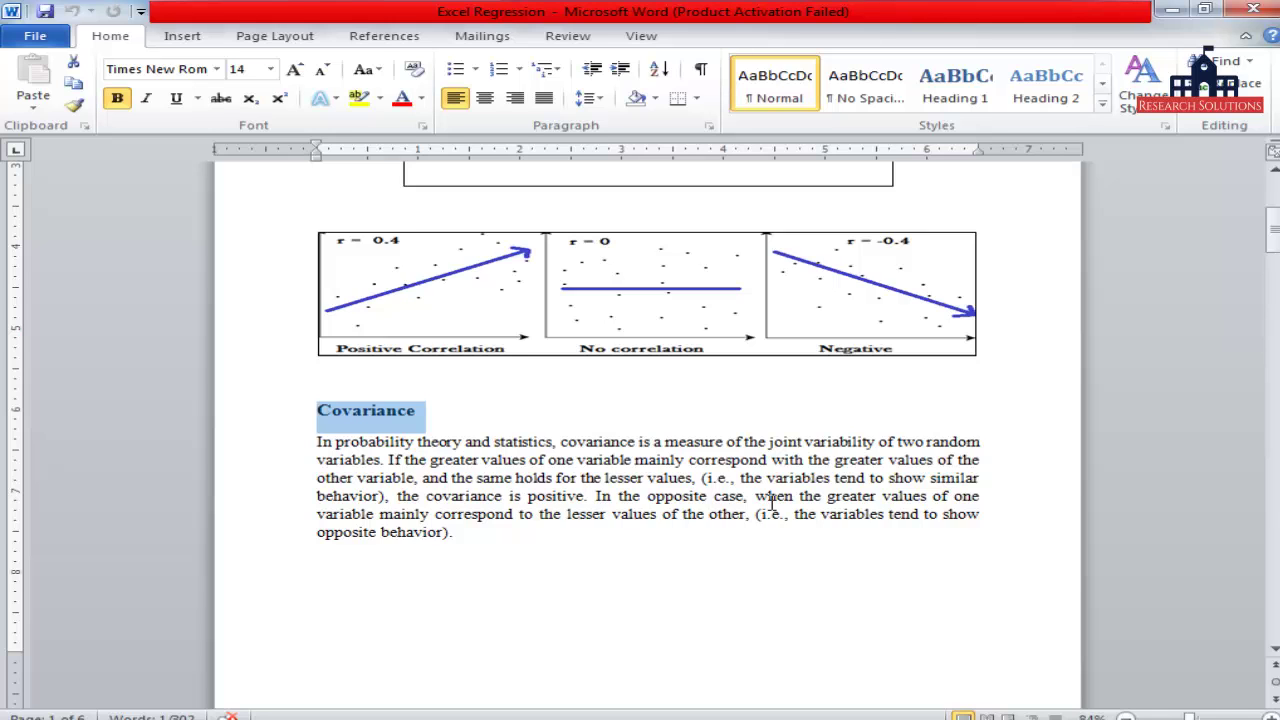
left_click_drag(430, 422, 314, 412)
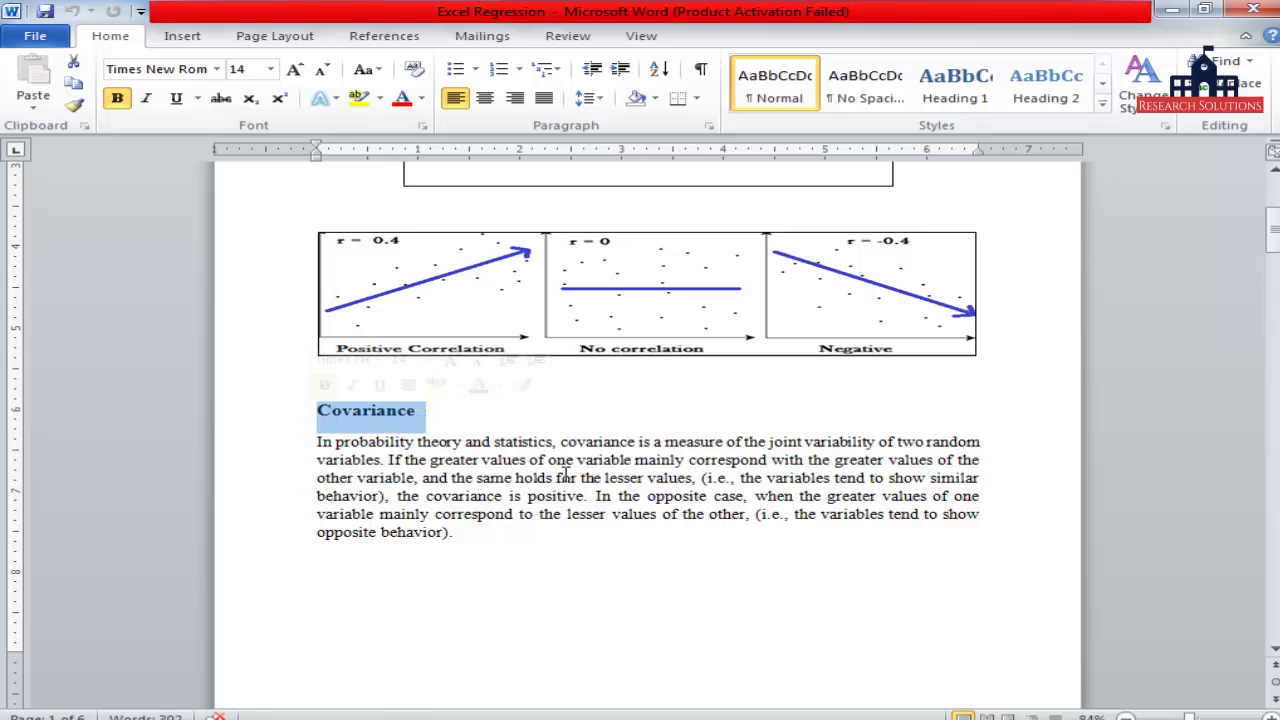
scroll(777, 488, "down", 17)
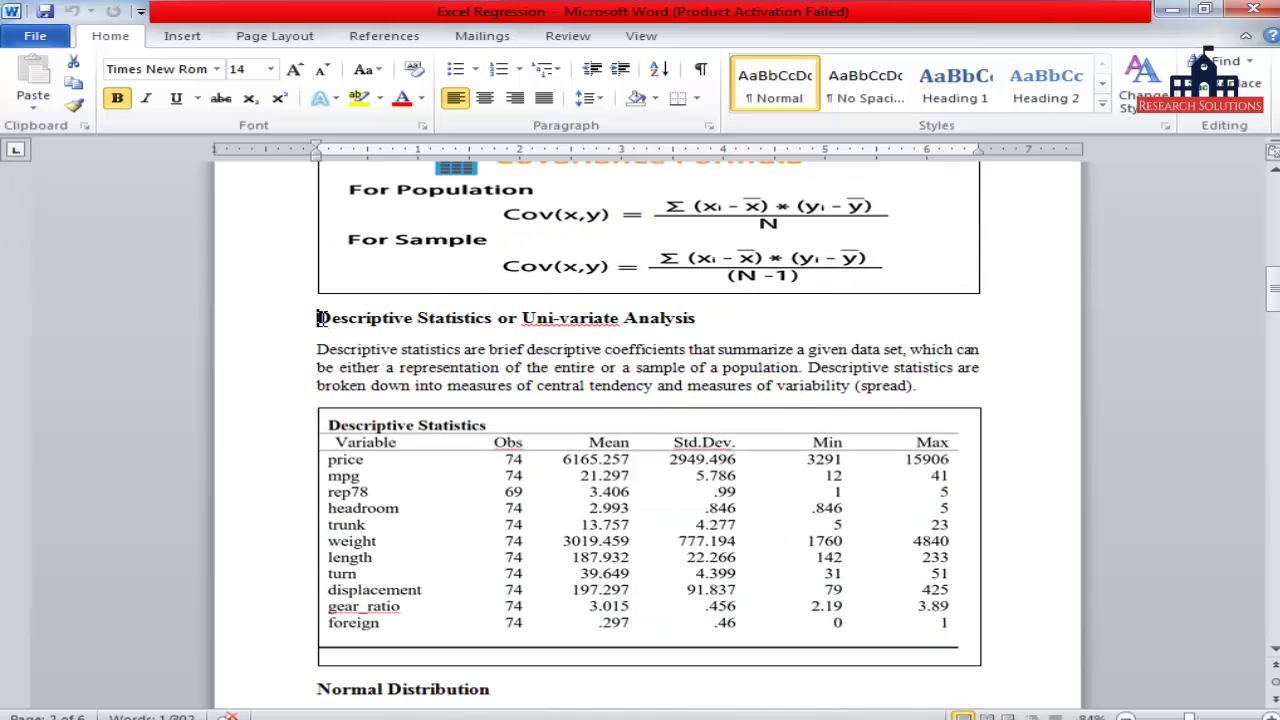
left_click_drag(320, 318, 675, 328)
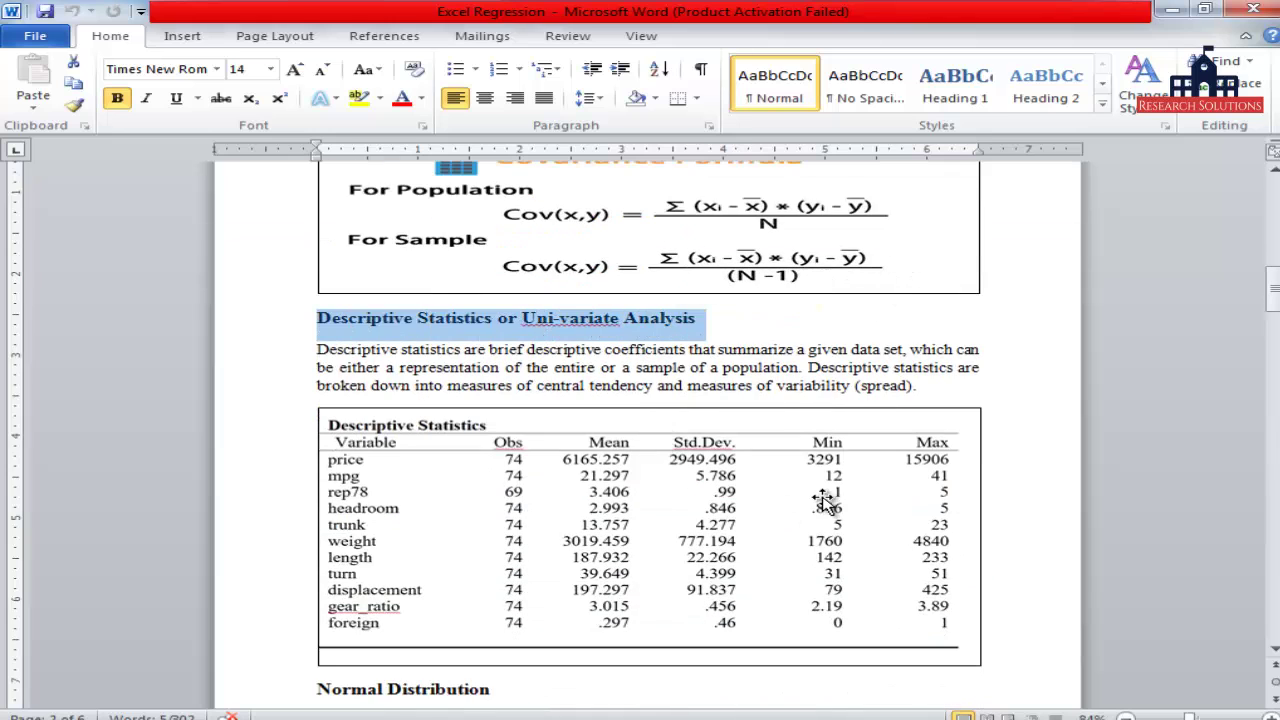
scroll(894, 368, "down", 2)
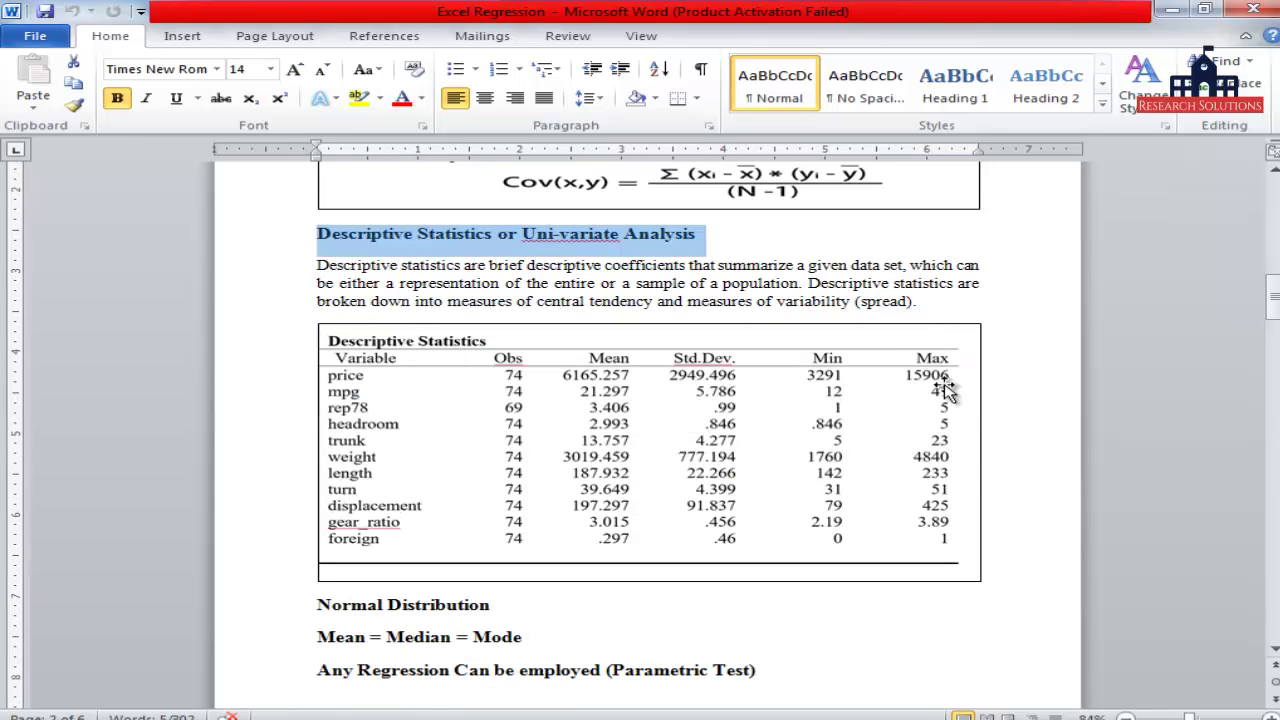
Step: Review the descriptive statistics in B1:I13 on the Descriptives sheet of the Excel workbook
key("alt+Tab")
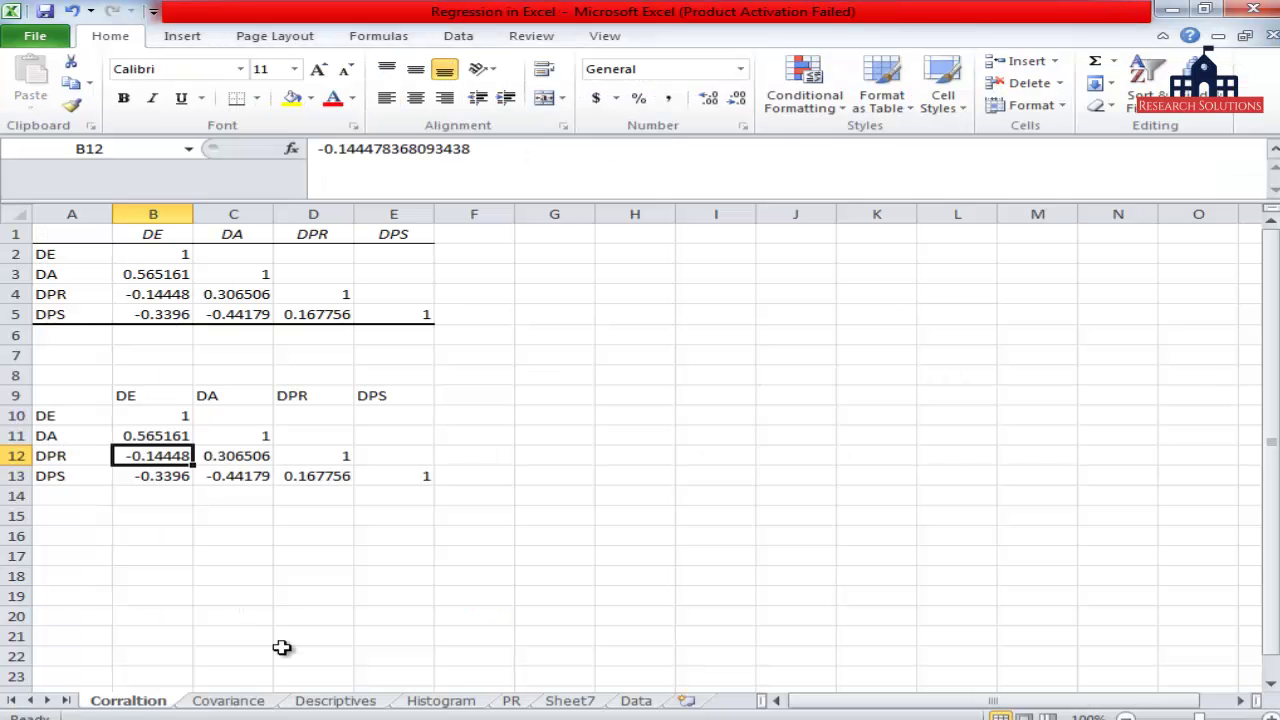
left_click(337, 701)
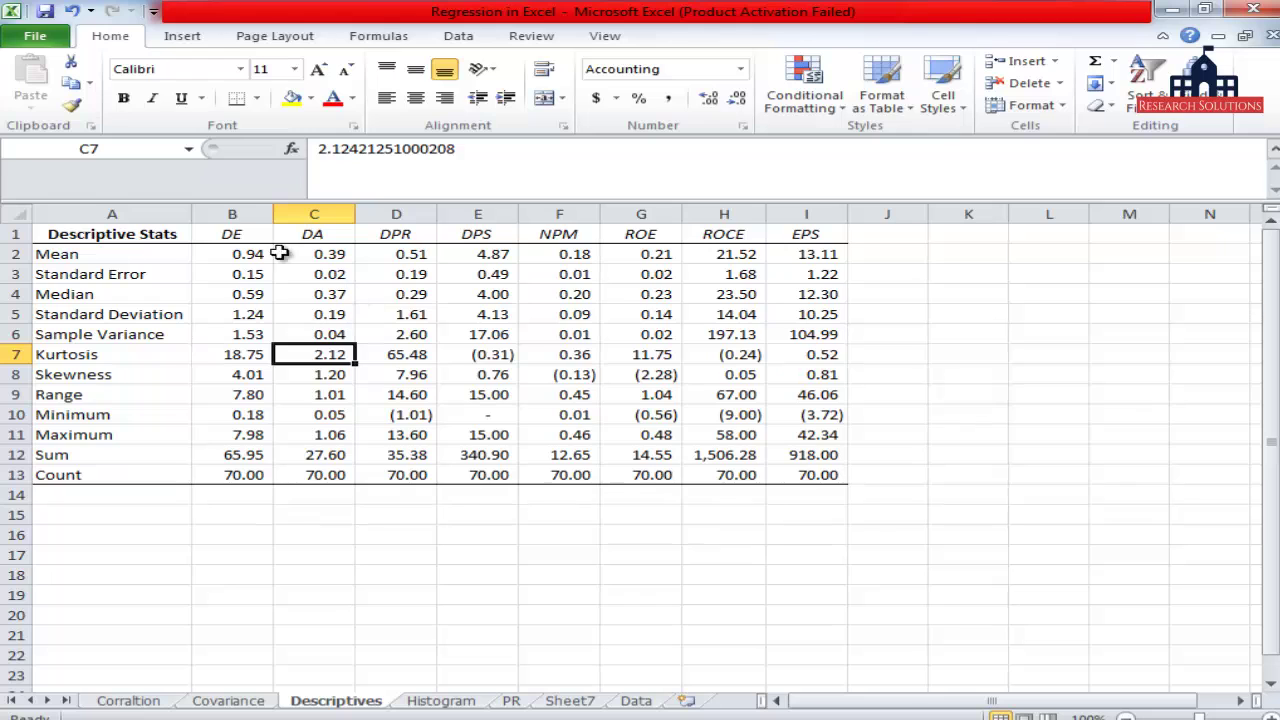
left_click_drag(234, 238, 779, 470)
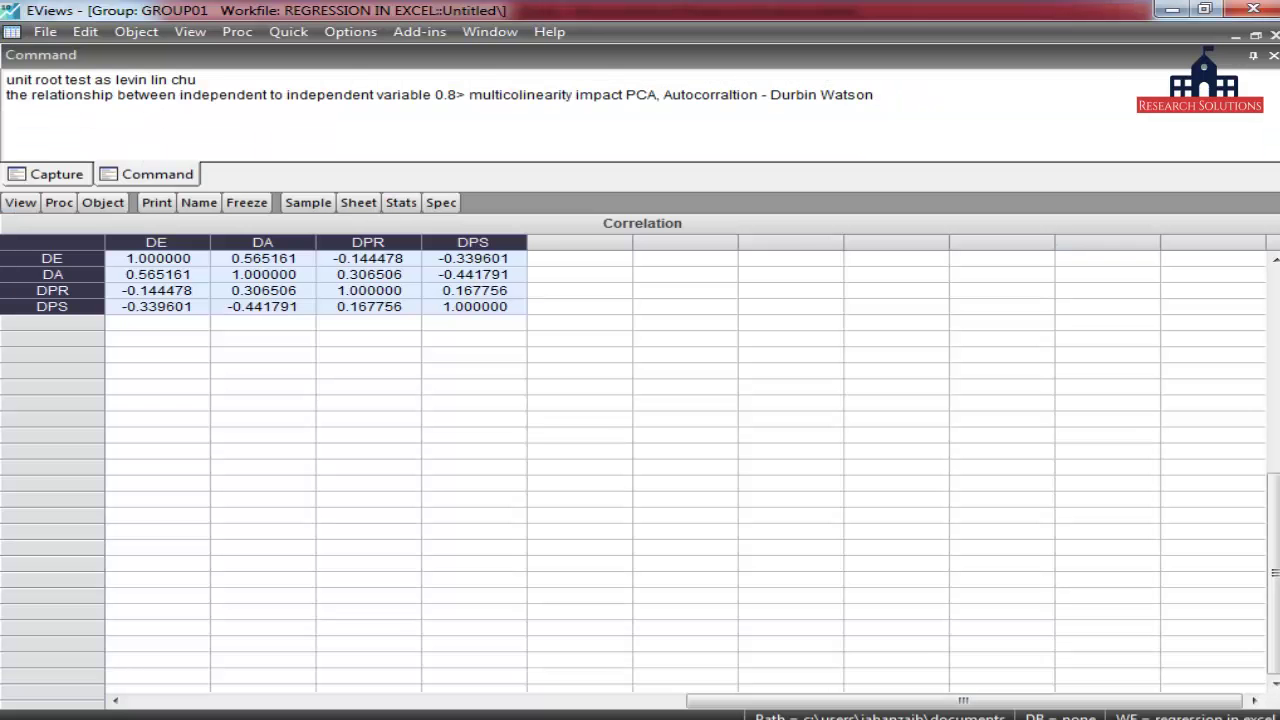
Step: In EViews, close group01, then open DE, DA, DPR, DPS, NPM, ROE, ROCE and EPS together as a group named group02
left_click(1274, 34)
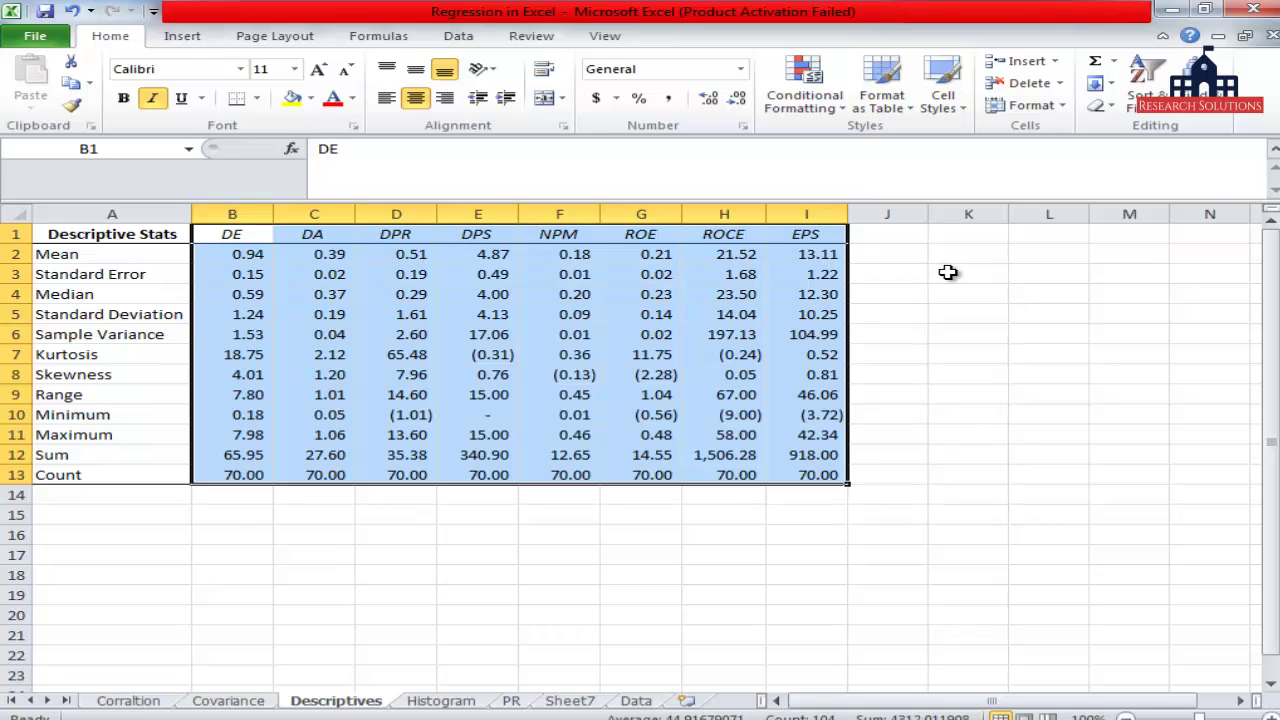
key("alt+Tab")
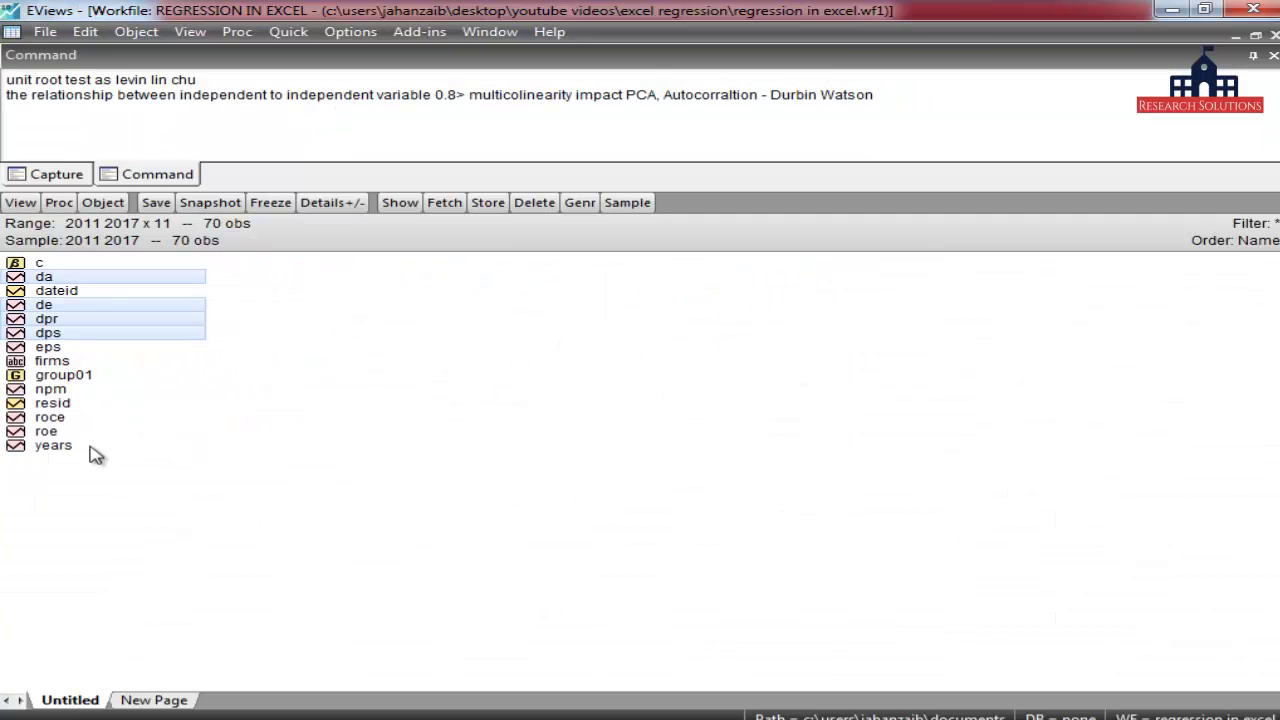
left_click(68, 393, "ctrl")
left_click(60, 435, "ctrl")
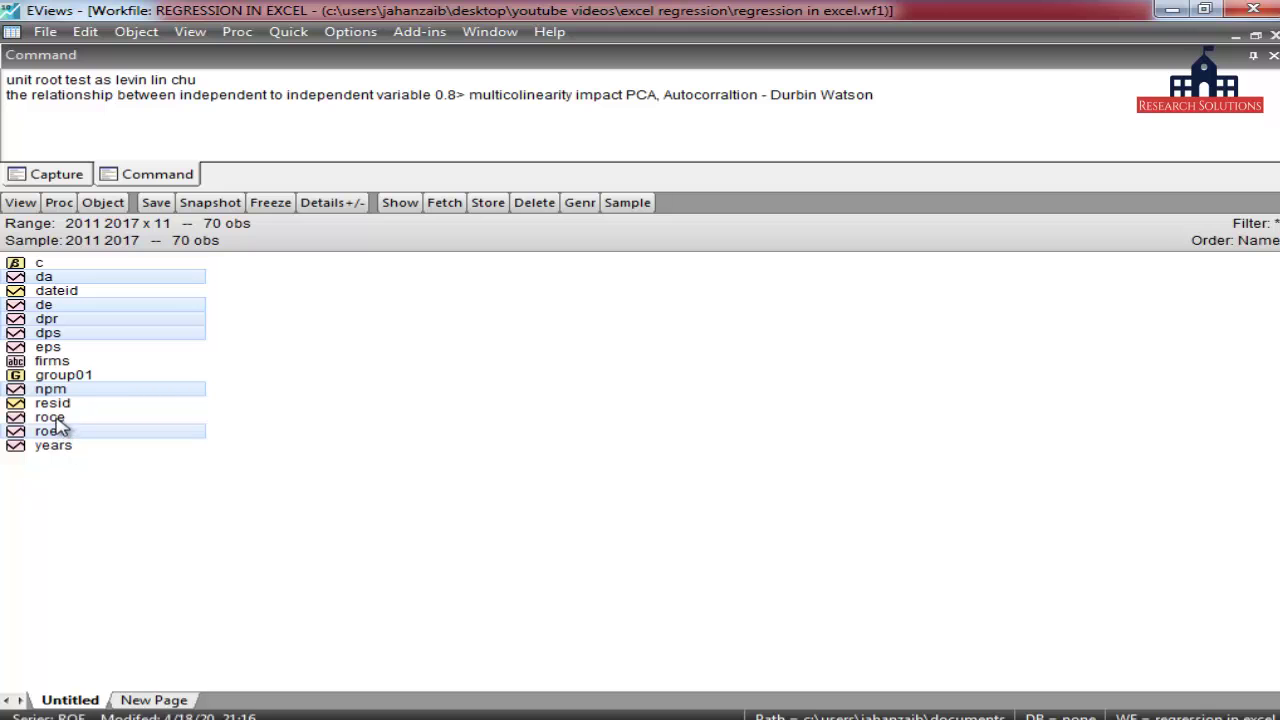
left_click(58, 418, "ctrl")
left_click(50, 347, "ctrl")
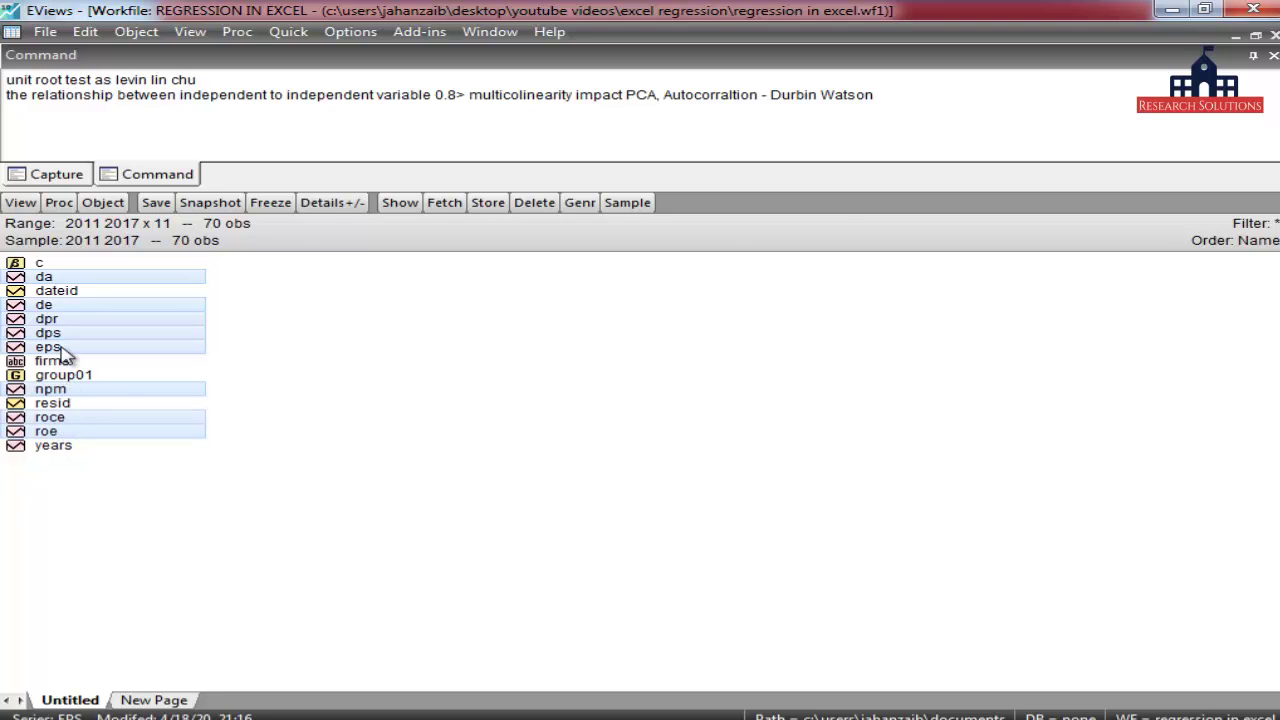
double_click(62, 349)
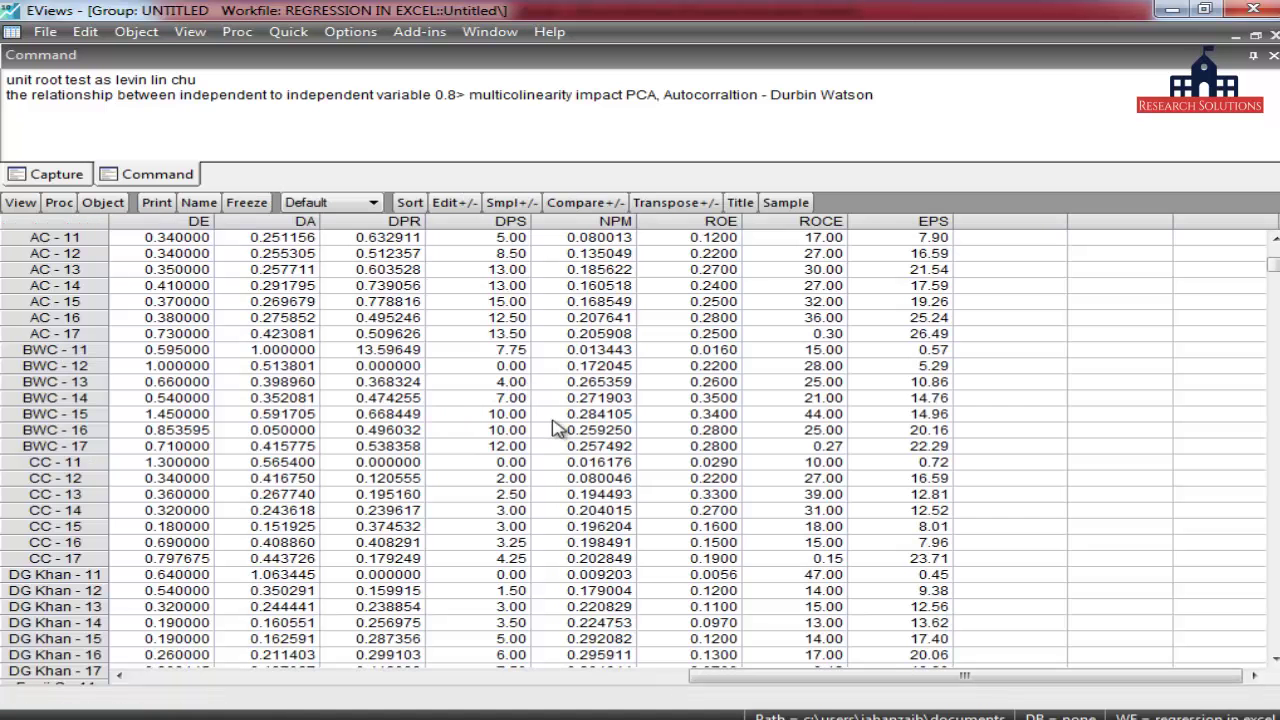
left_click(199, 204)
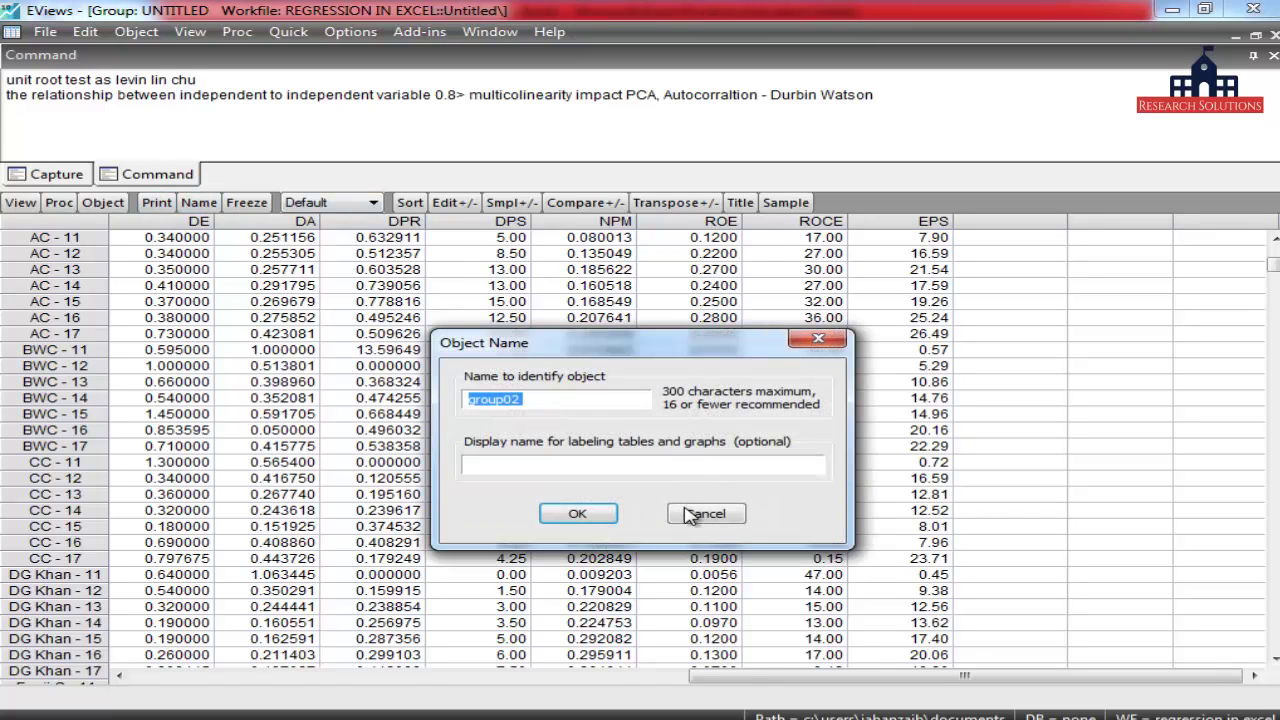
left_click(590, 518)
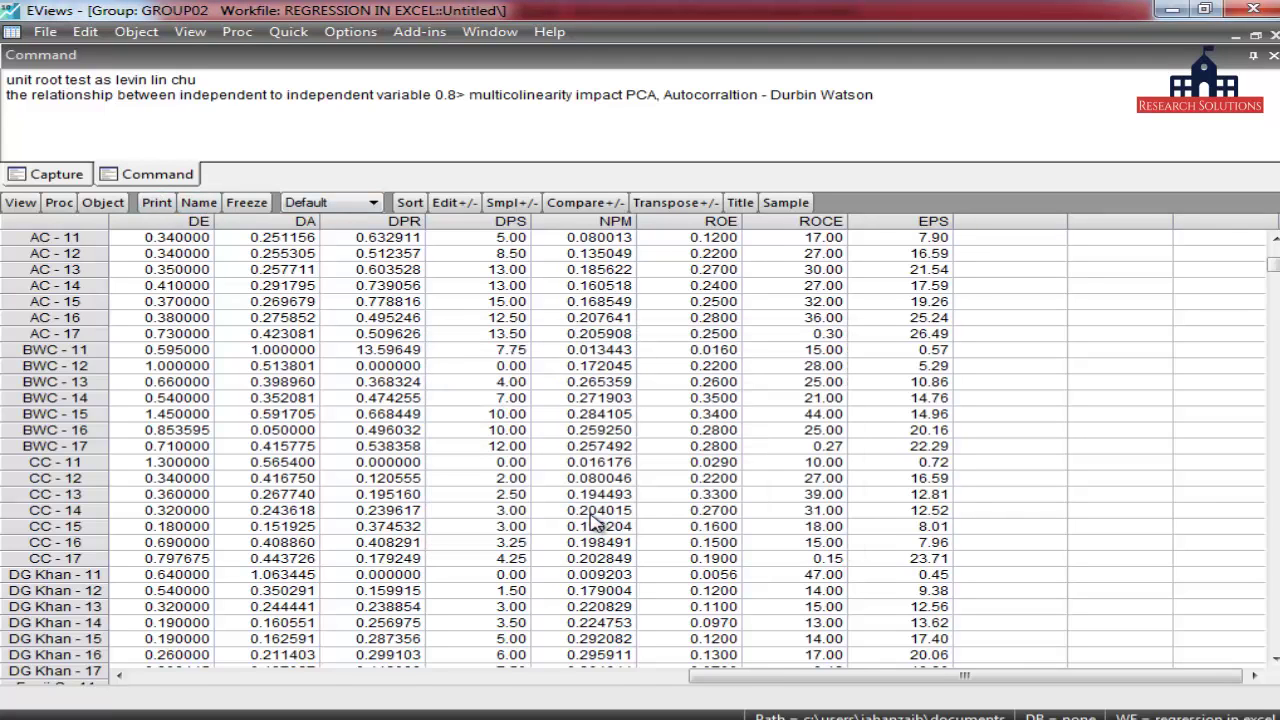
Step: Show the common-sample descriptive statistics for group02
left_click(22, 203)
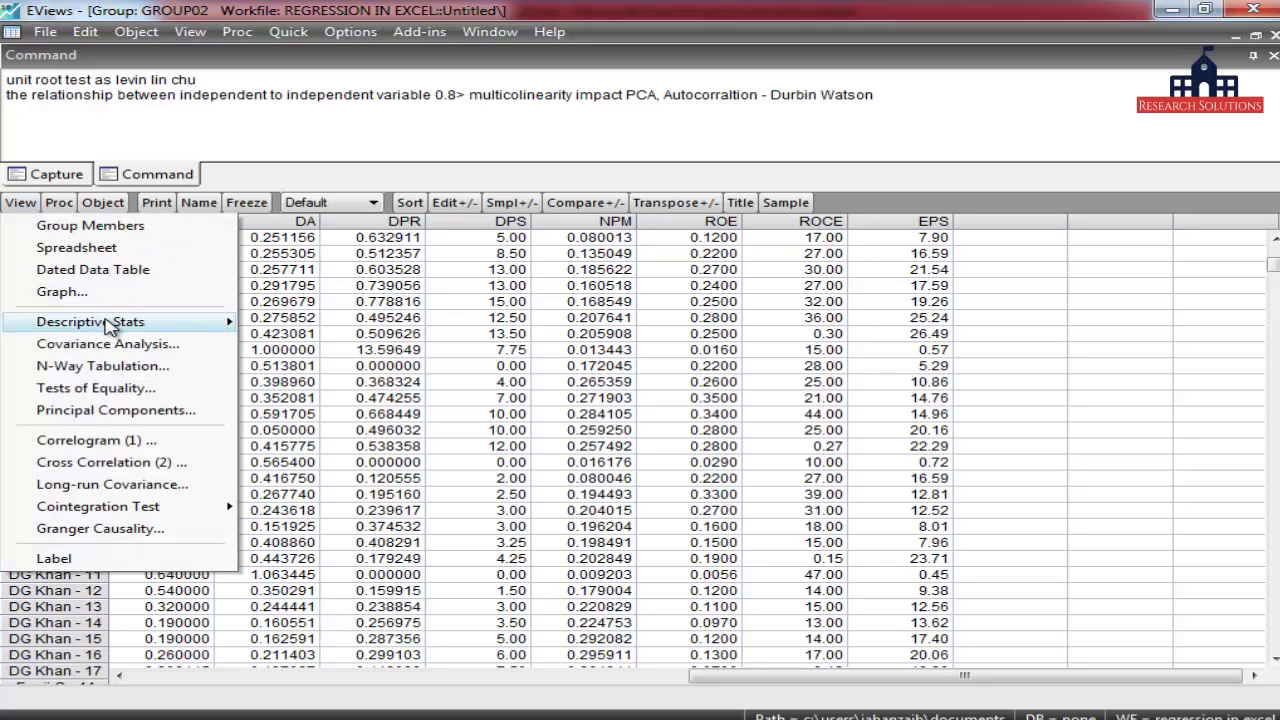
mouse_move(106, 322)
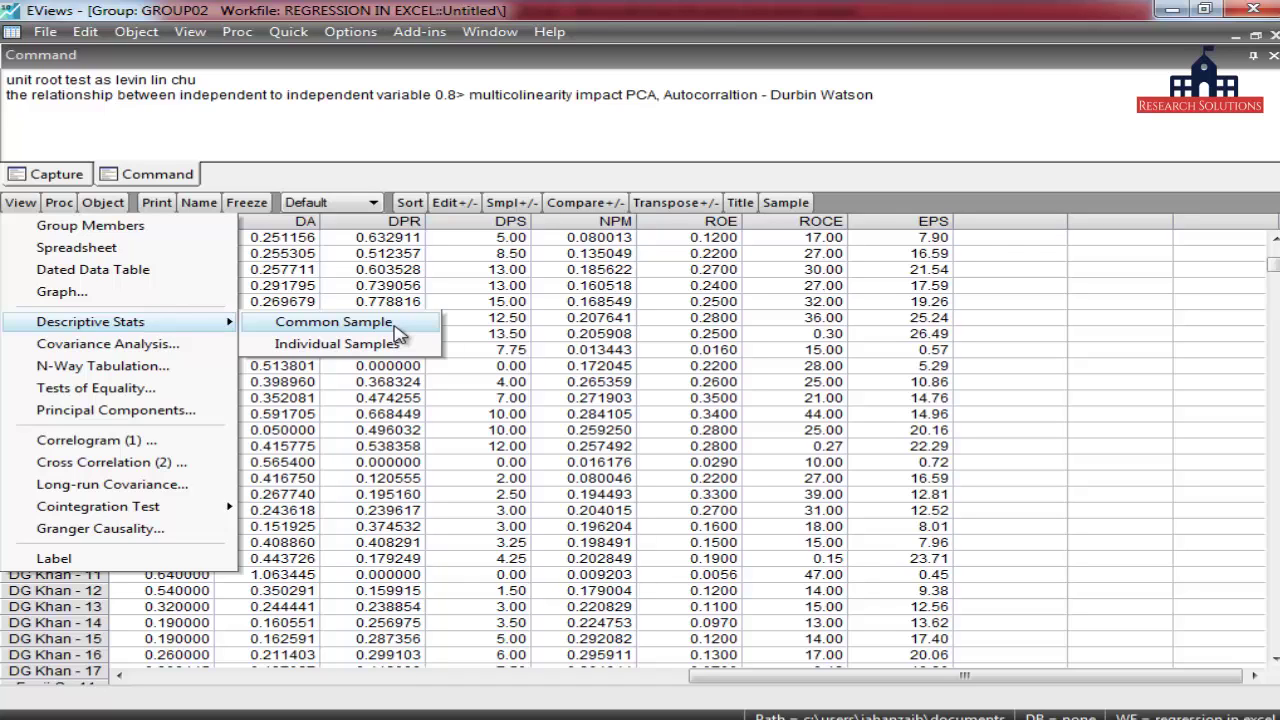
left_click(388, 323)
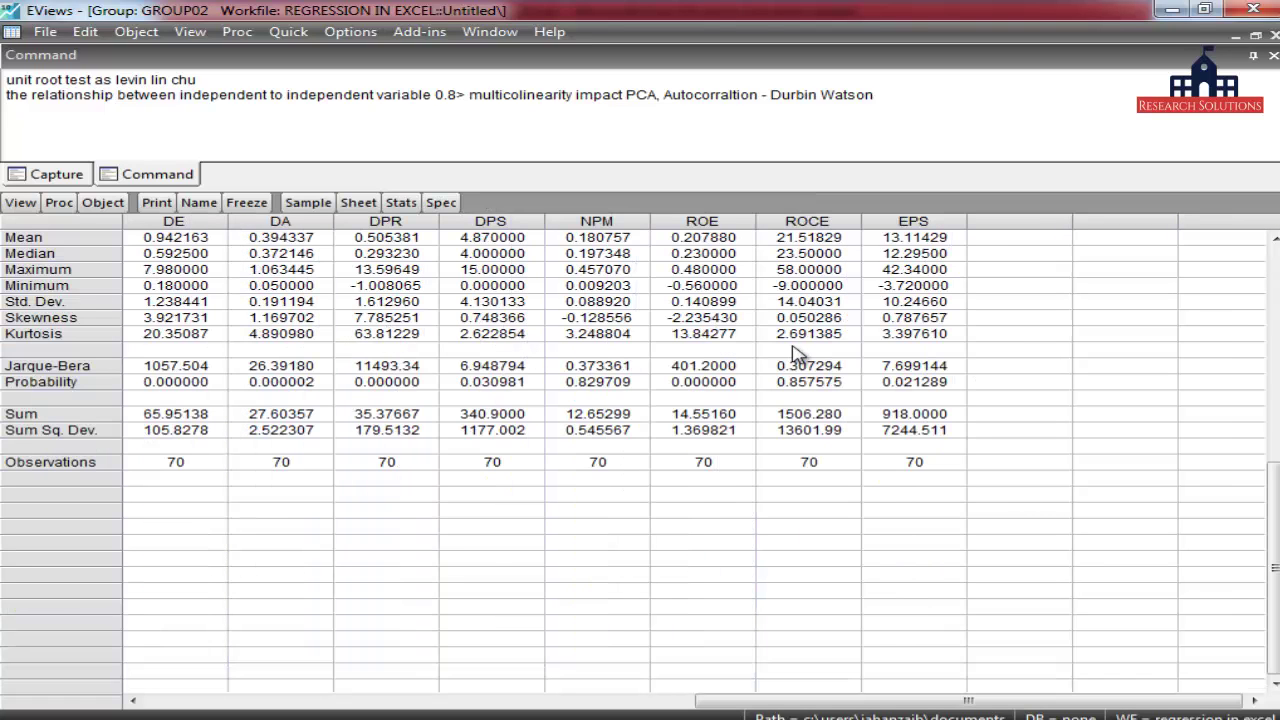
Step: Compare the EViews descriptive statistics with the table on the Excel Descriptives sheet
key("alt+Tab")
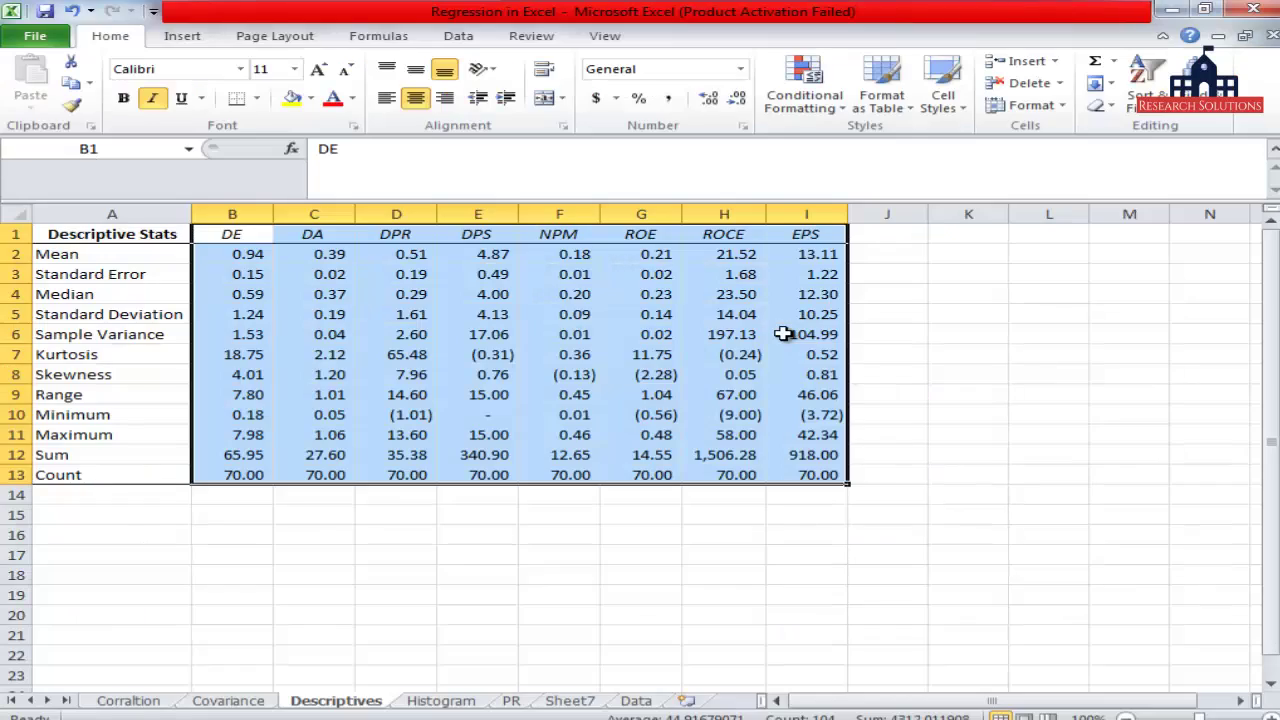
key("alt+Tab")
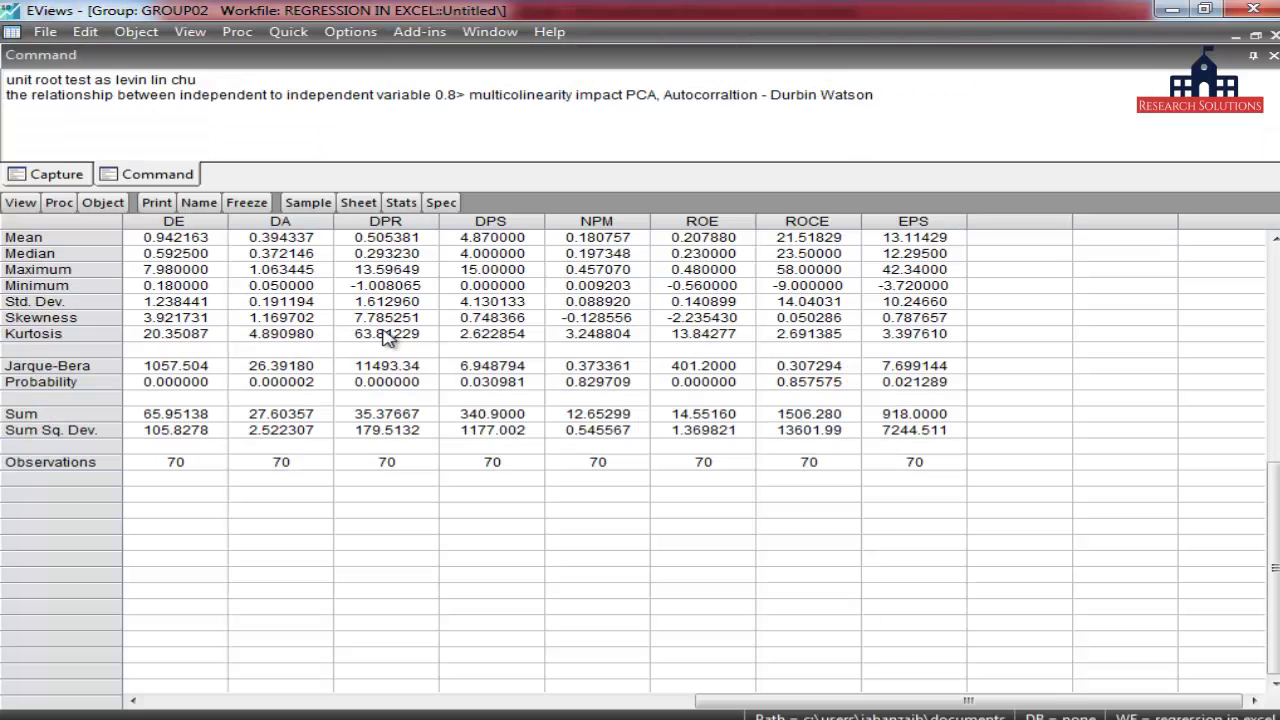
key("alt+Tab")
key("alt+Tab")
key("alt+Tab")
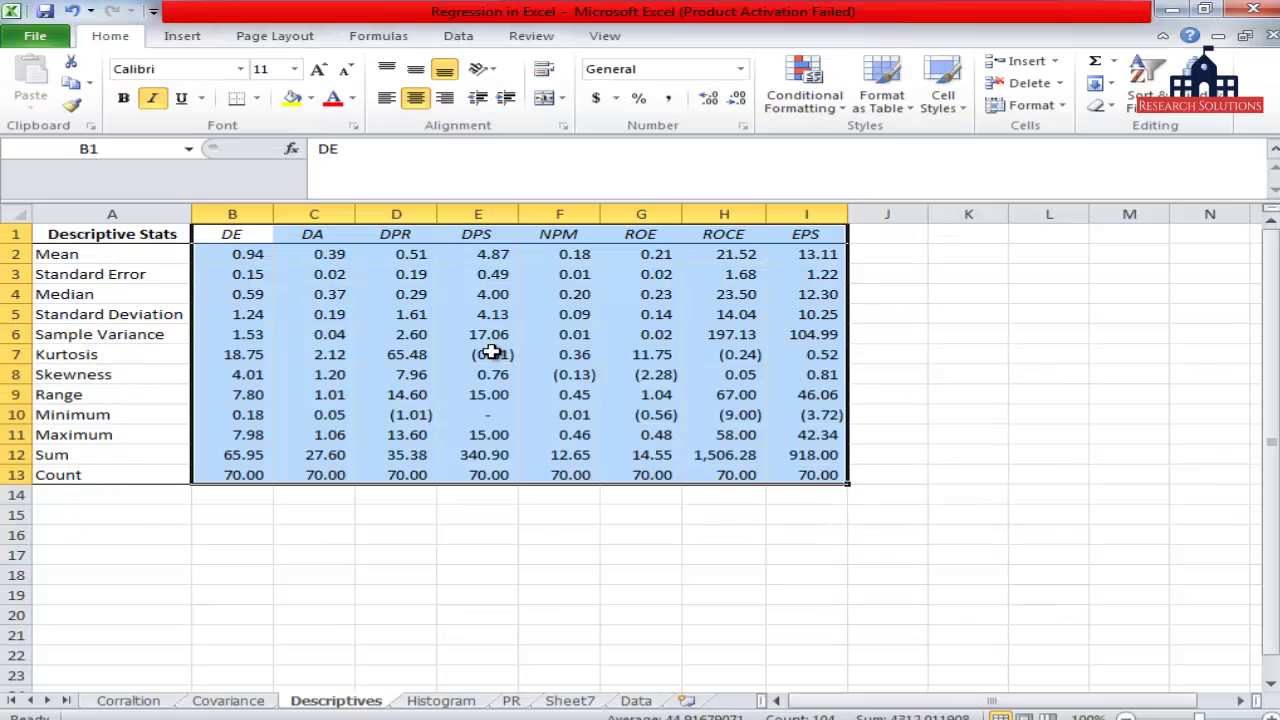
Step: Copy the whole EViews statistics table with numbers as displayed and paste it at A17 on the Excel Descriptives sheet
key("alt+Tab")
key("ctrl+a")
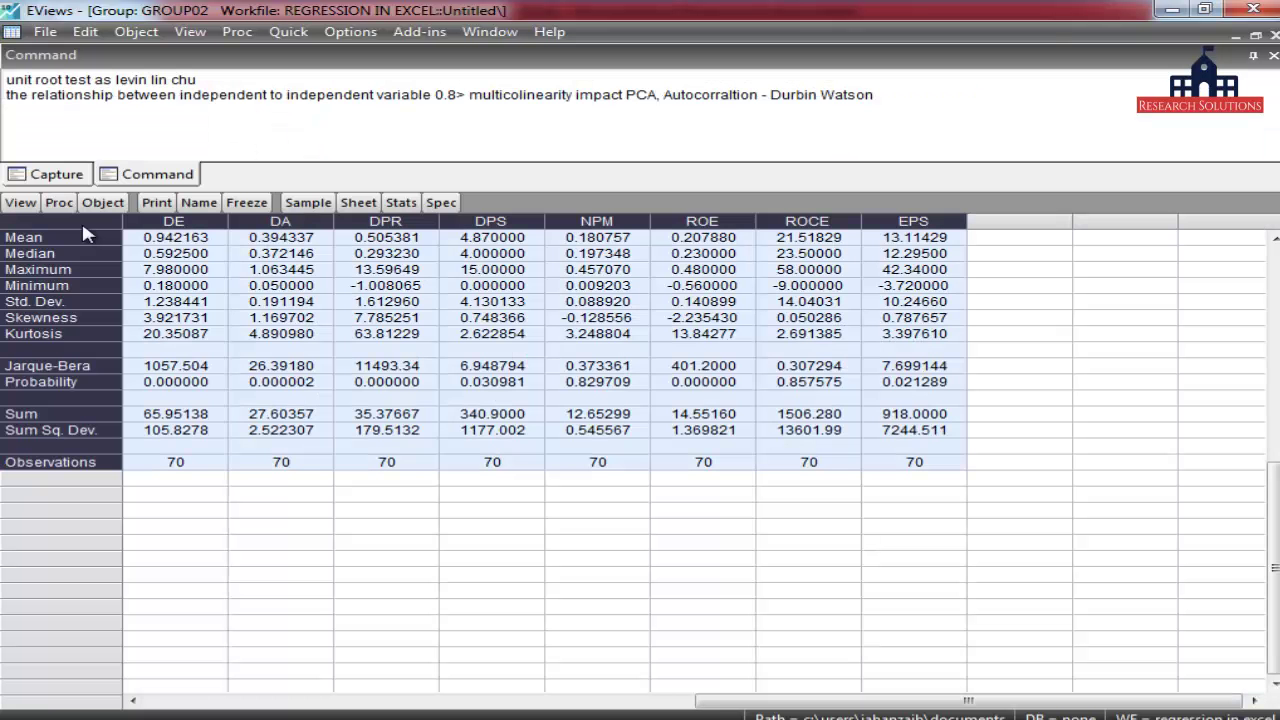
key("ctrl+c")
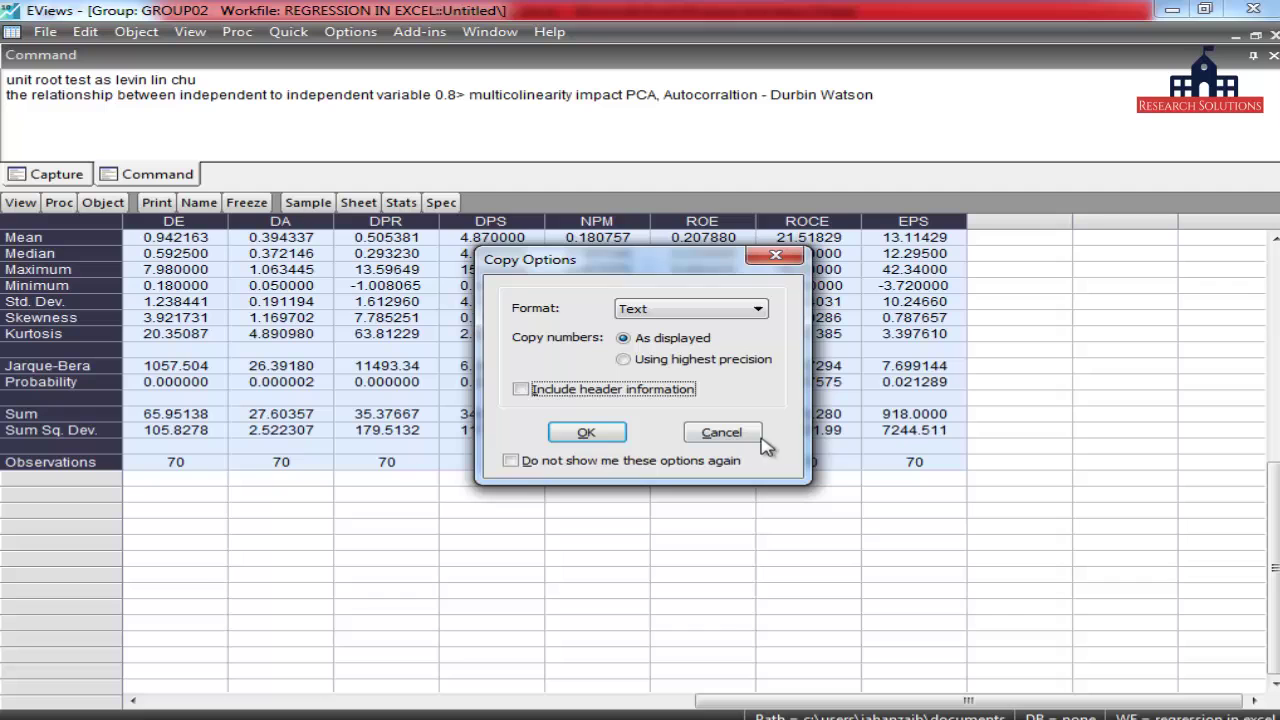
left_click(597, 435)
key("alt+Tab")
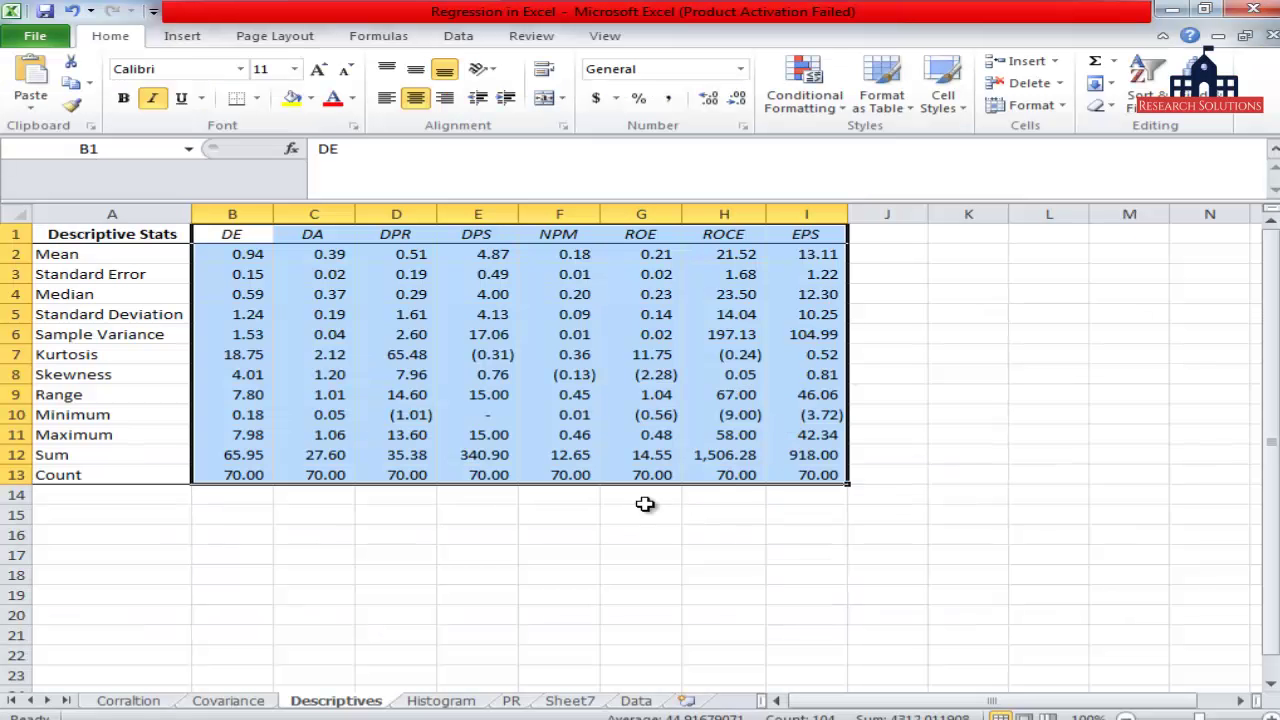
left_click(70, 558)
key("ctrl+v")
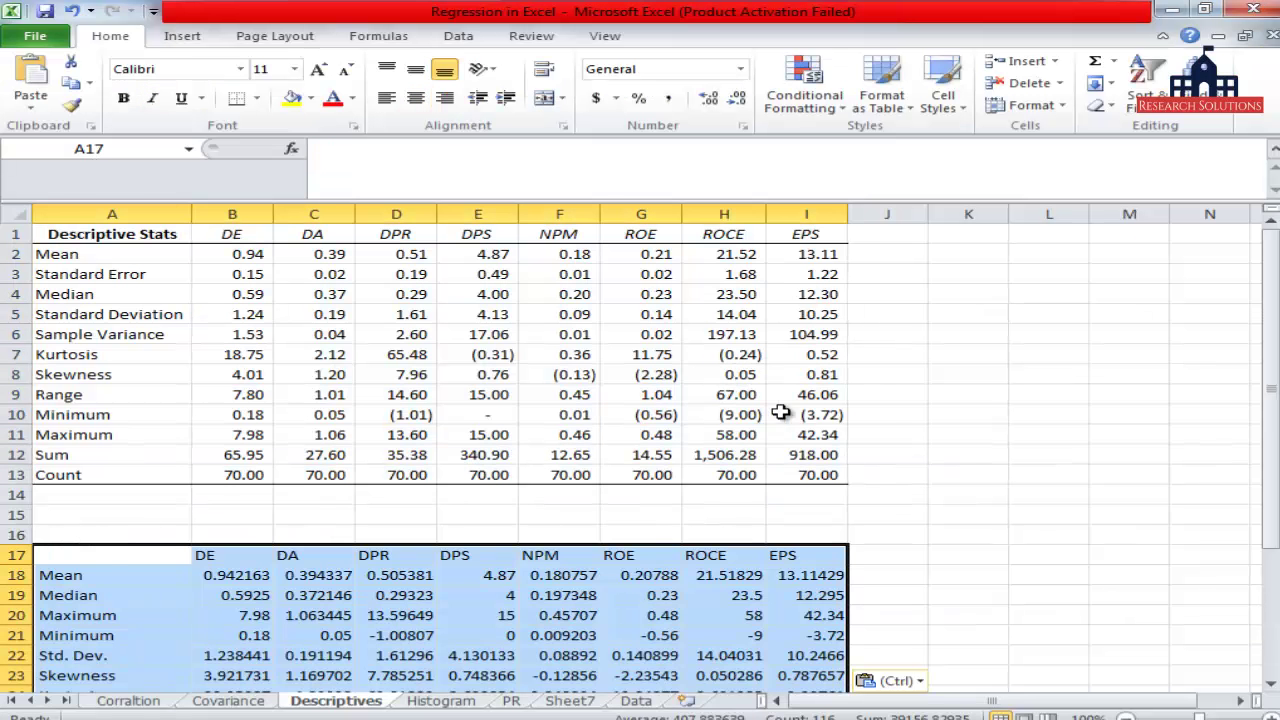
Step: Check the pasted DE mean and median against the Excel-computed values in column B
scroll(430, 458, "down", 3)
left_click(205, 415)
scroll(205, 415, "up", 3)
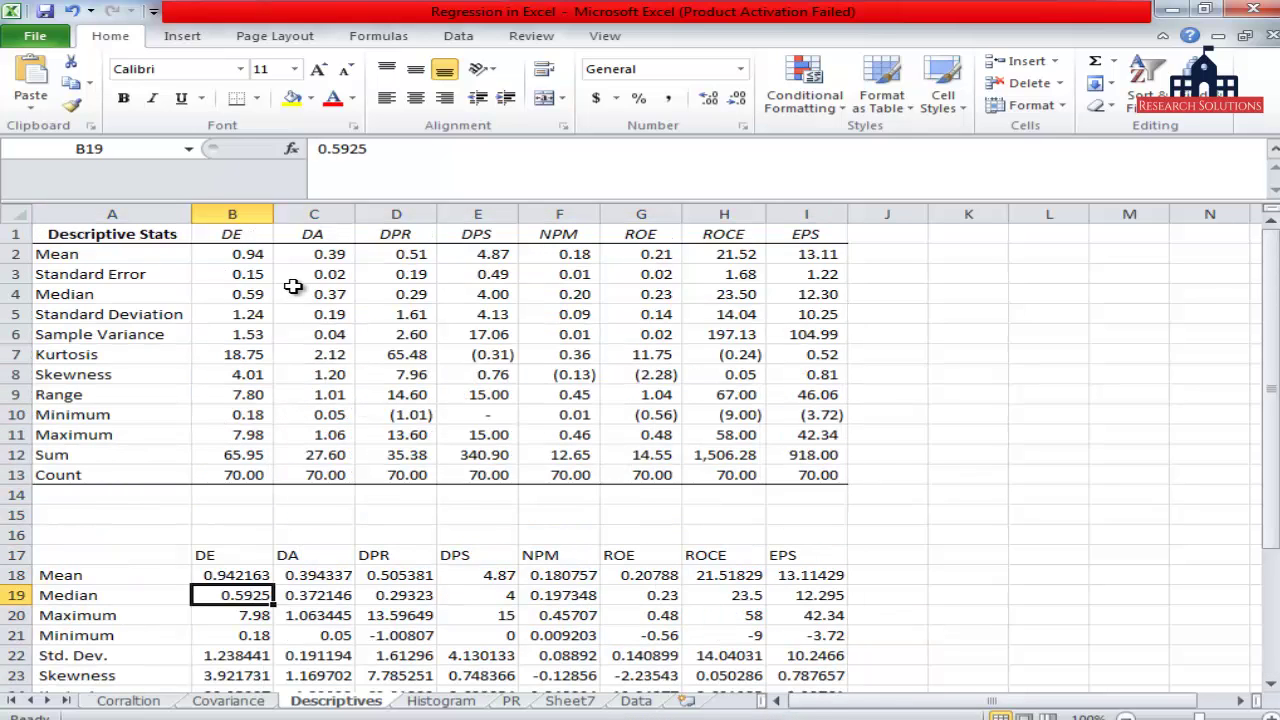
left_click(252, 253)
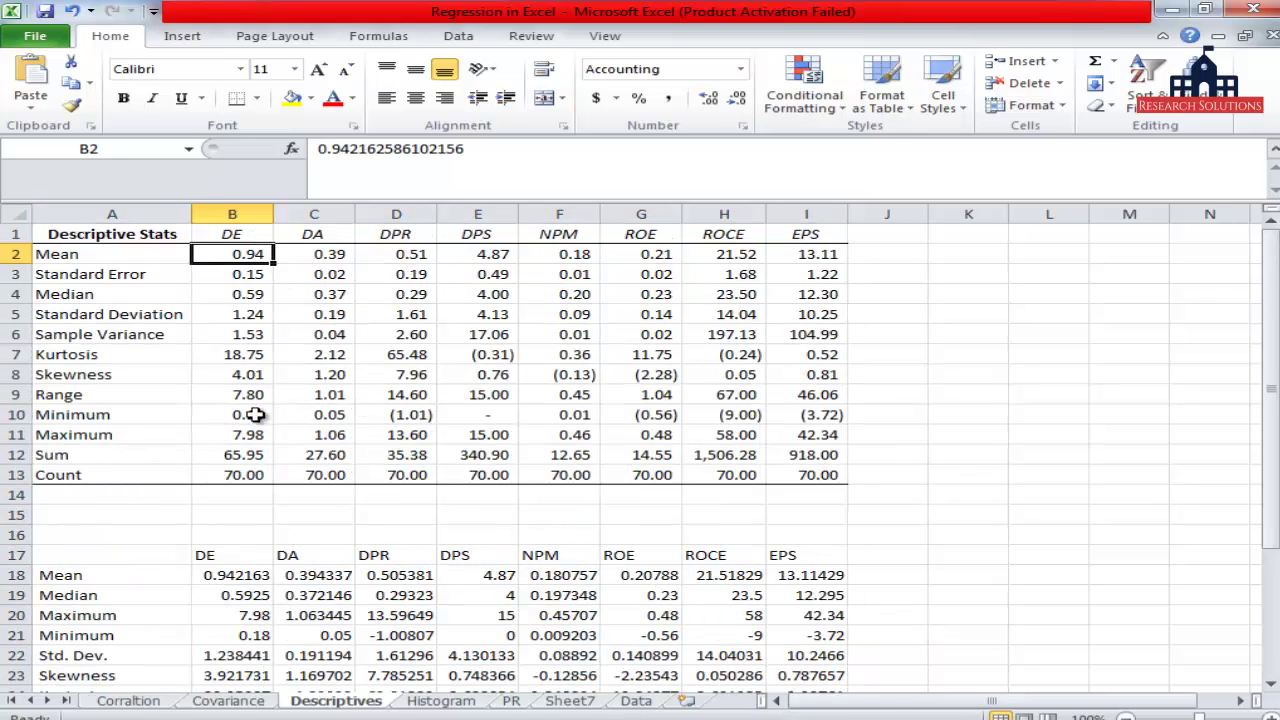
Step: Format the pasted EViews statistics in B18:I32 as Number
left_click(237, 575)
left_click_drag(237, 575, 237, 575)
key("shift+Up")
key("shift+Down")
key("shift+Down")
key("shift+Down")
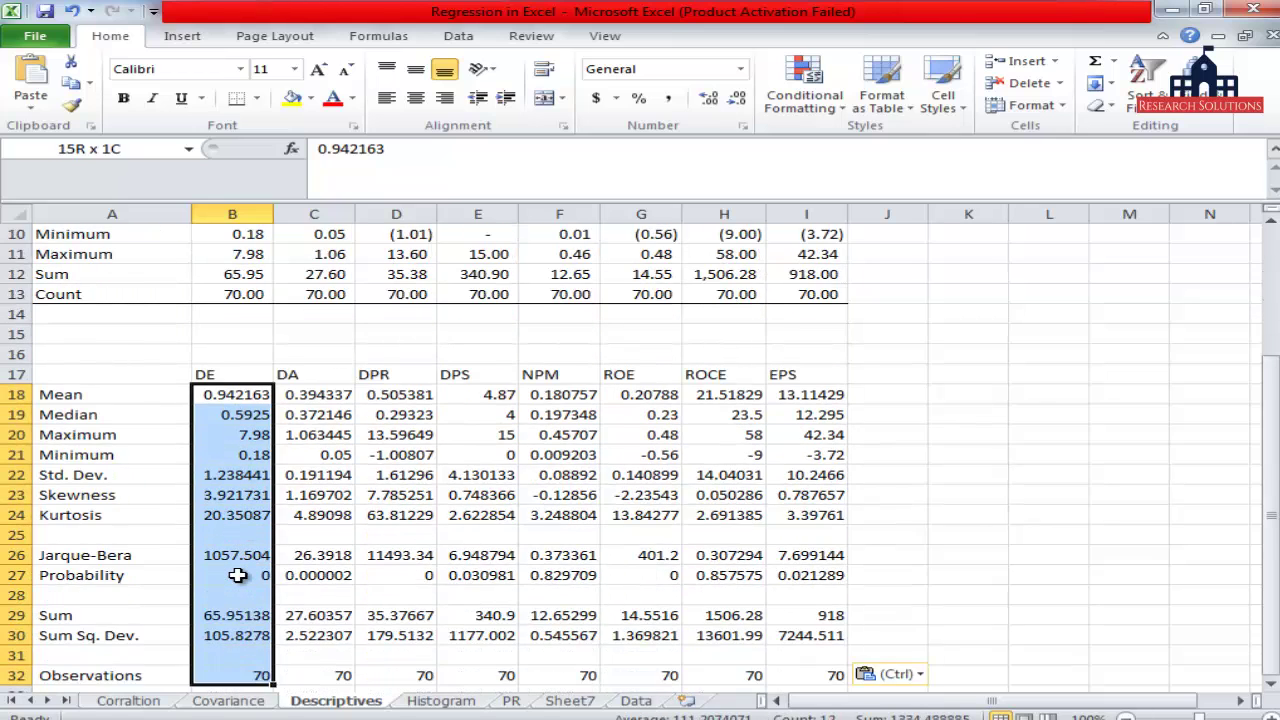
key("shift+Up")
key("shift+Up")
key("shift+Right")
key("shift+Right")
key("shift+Right")
key("shift+Right")
key("shift+Right")
key("shift+Right")
key("shift+Right")
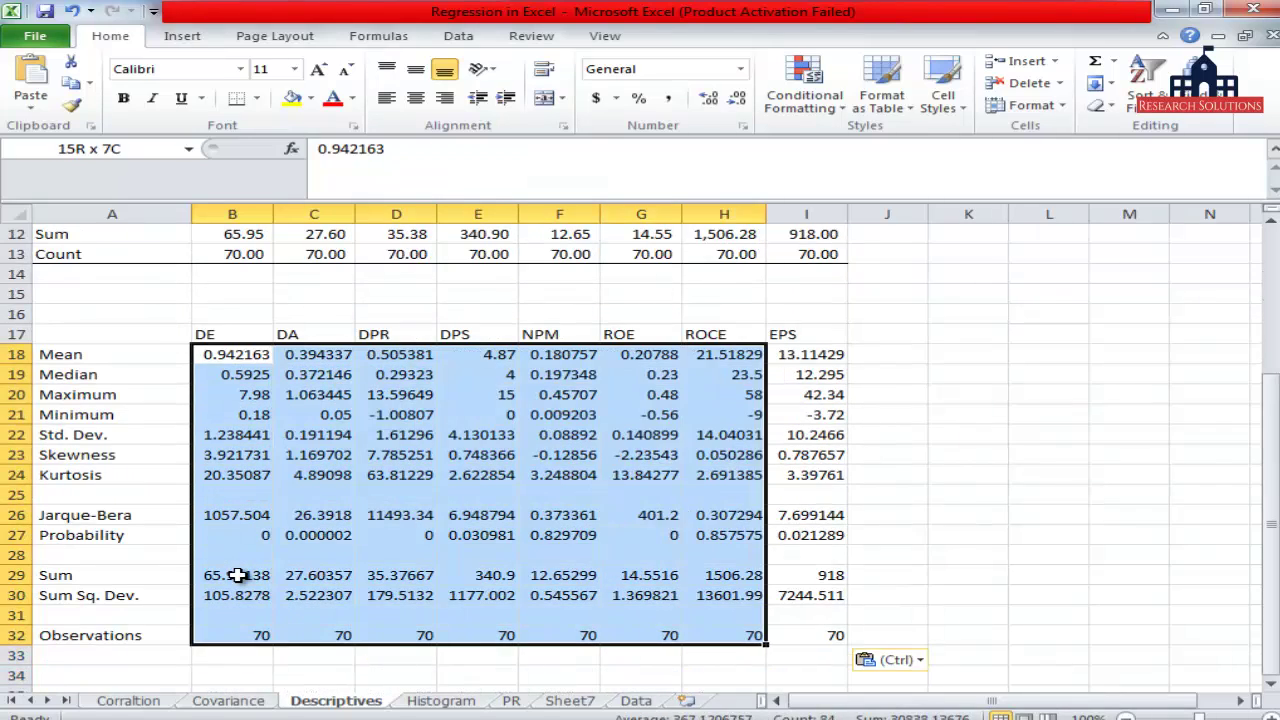
left_click(740, 68)
left_click(680, 135)
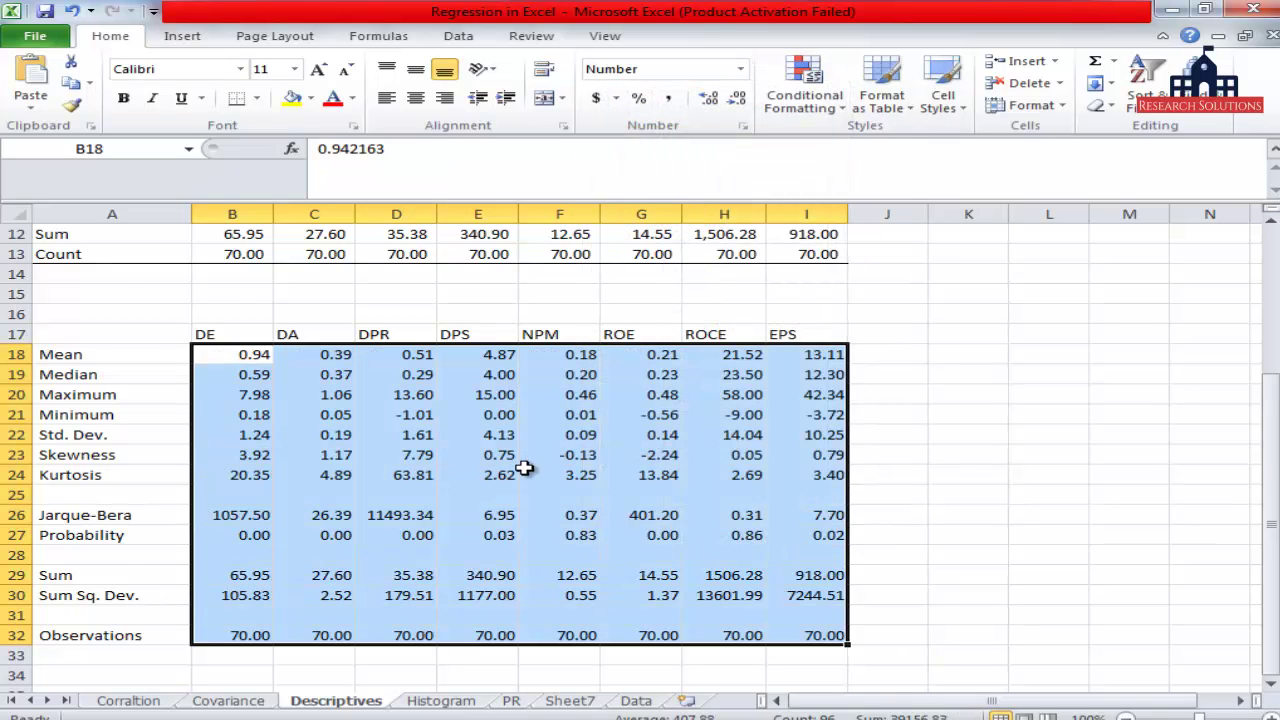
Step: Delete the empty row 15 between the Excel statistics and the pasted EViews table
scroll(509, 463, "up", 4)
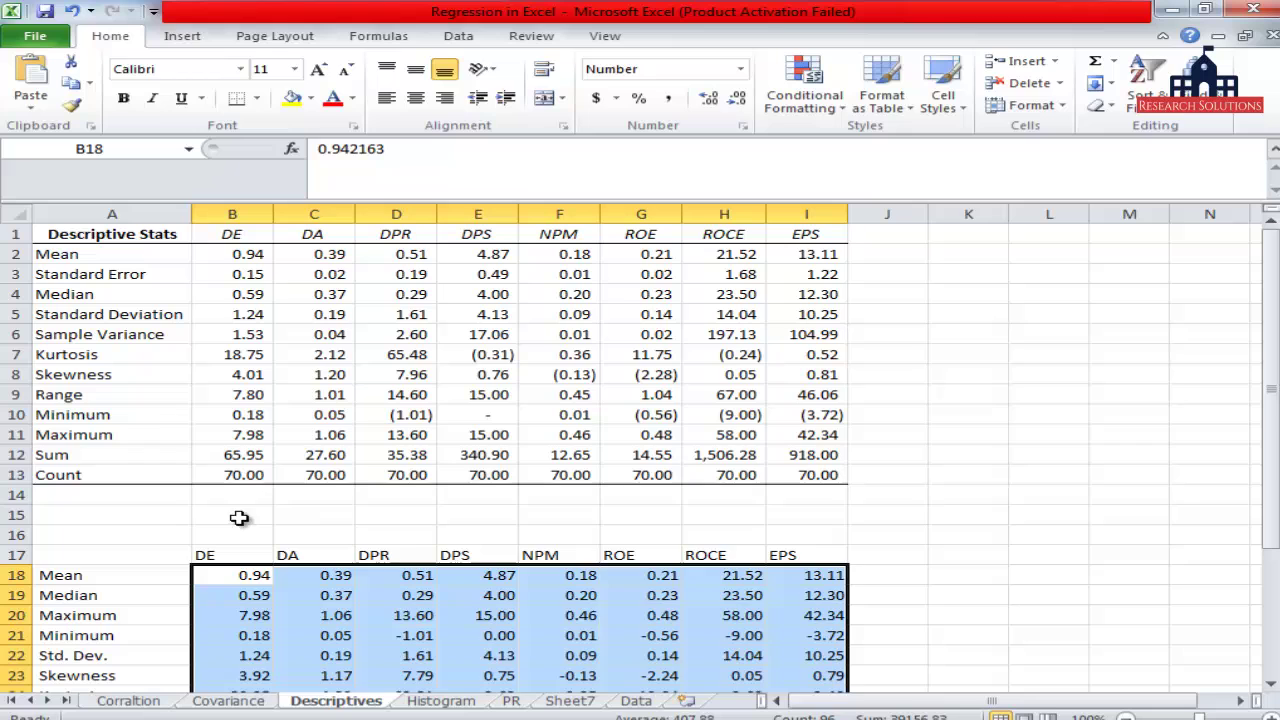
left_click(18, 515)
key("ctrl+minus")
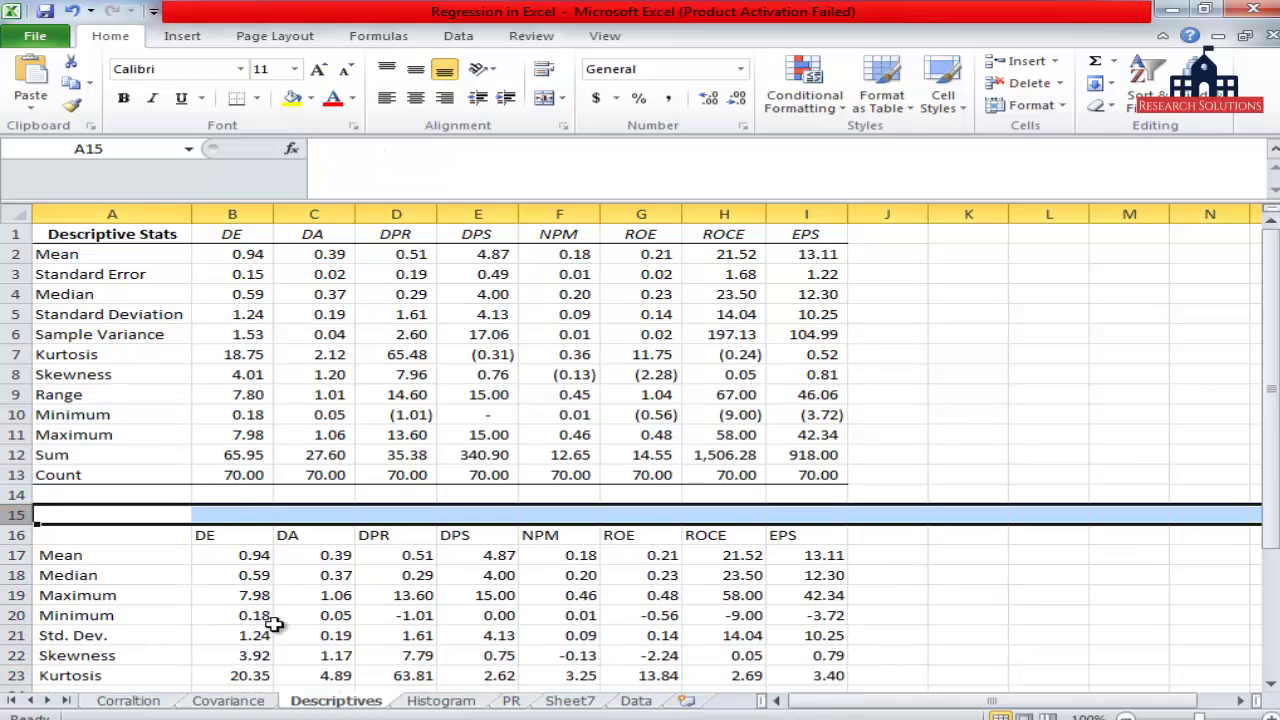
Step: Compare the pasted DE mean, maximum and standard deviation with the Excel-computed statistics in column B
left_click(262, 582)
left_click(262, 557)
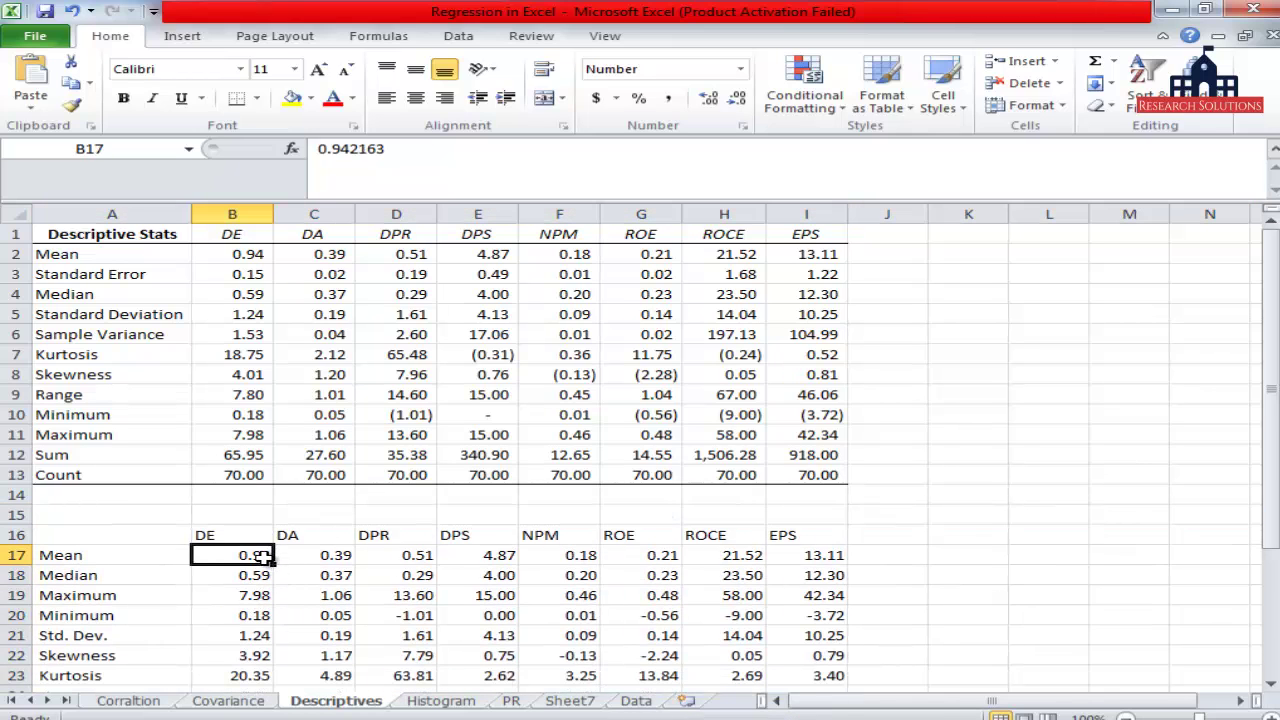
left_click(231, 254)
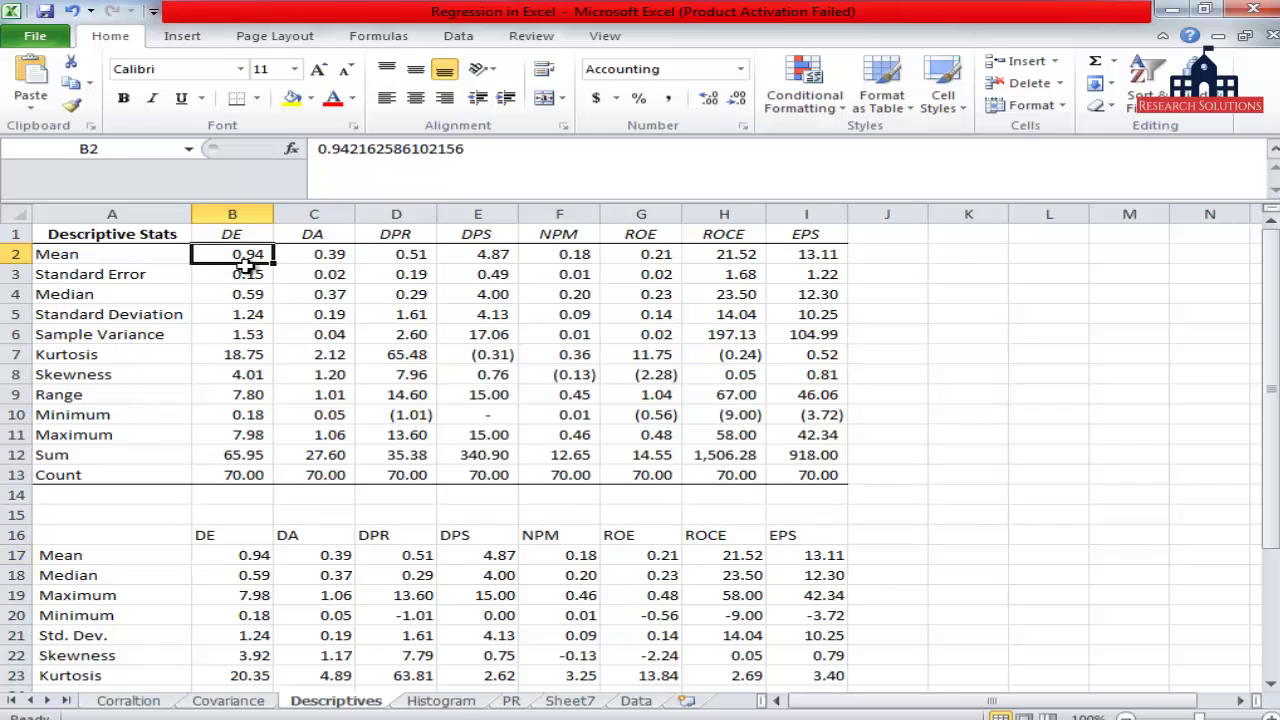
left_click(256, 598)
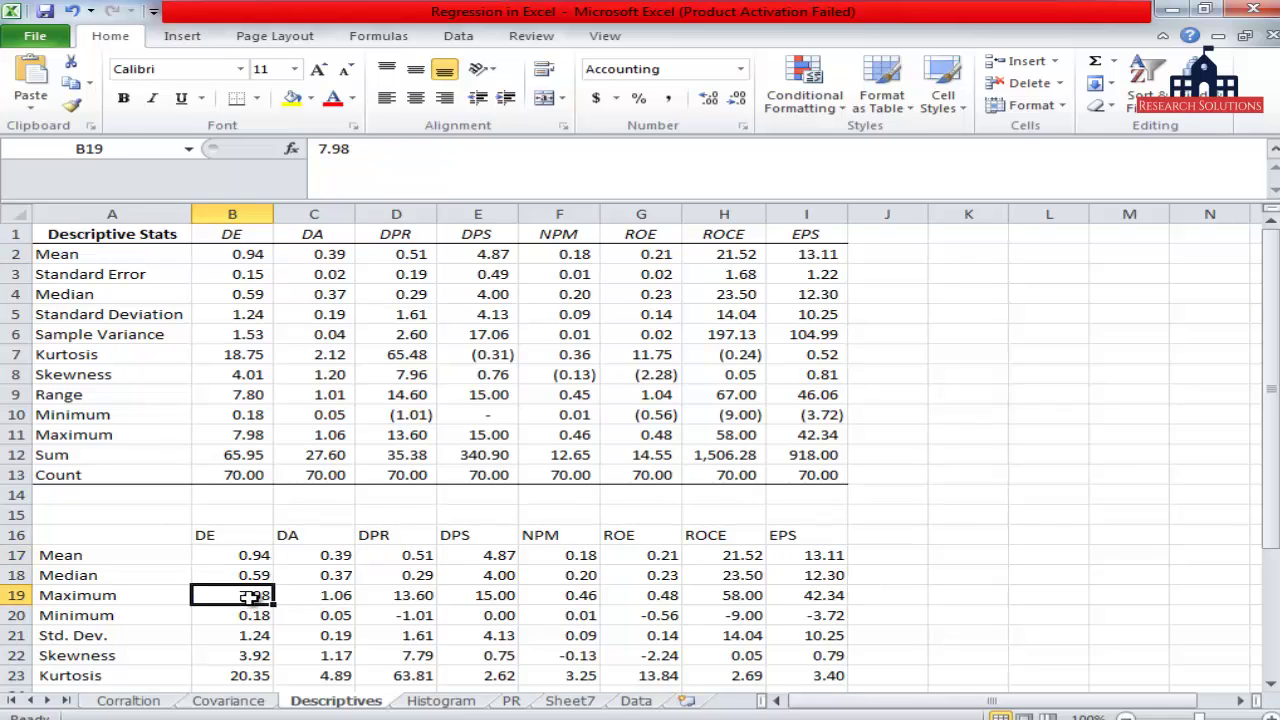
left_click(248, 400, "ctrl")
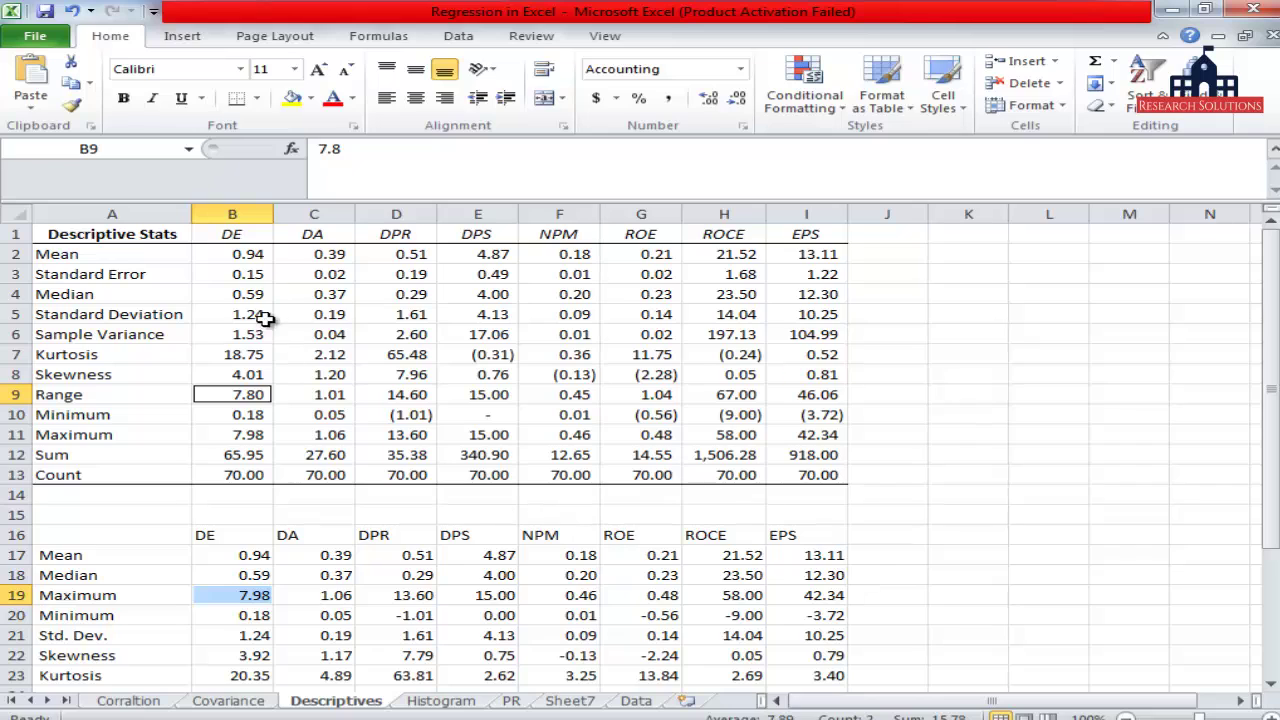
left_click(240, 640)
left_click(252, 311, "ctrl")
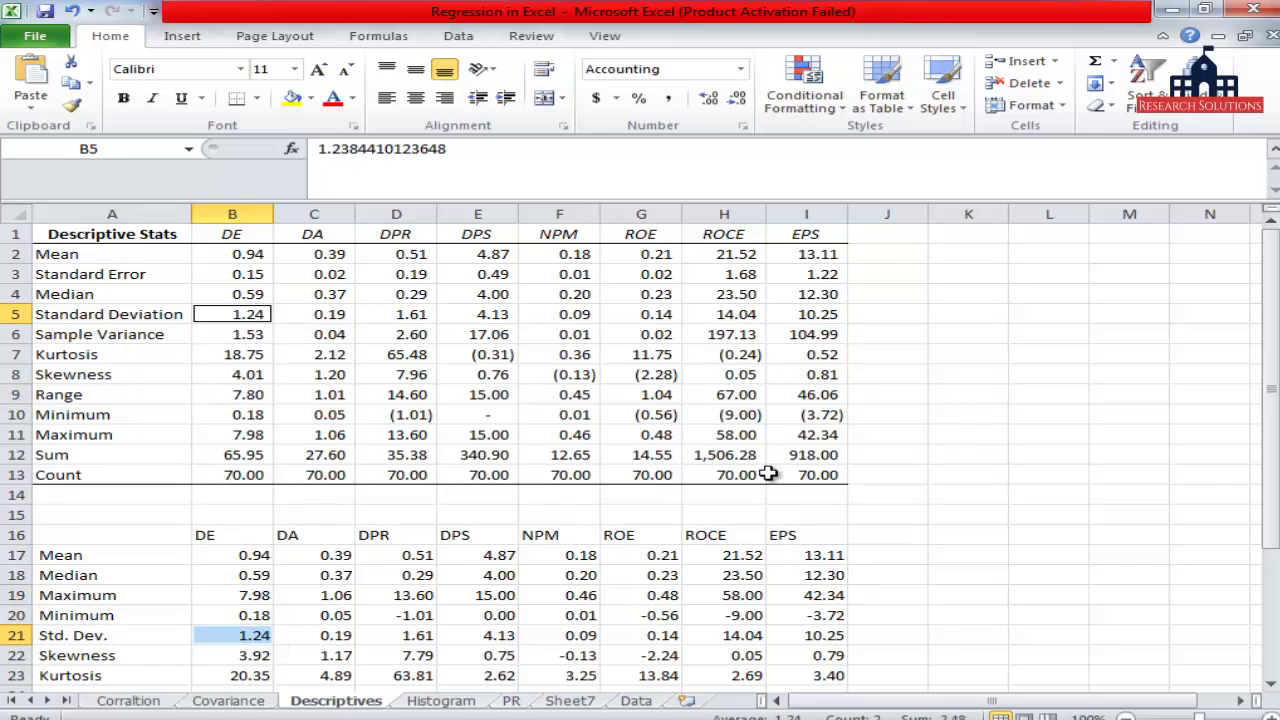
left_click(340, 633, "ctrl")
Step: Delete the three blank rows inside the pasted table, above Jarque-Bera, Sum and Observations
scroll(750, 480, "down", 5)
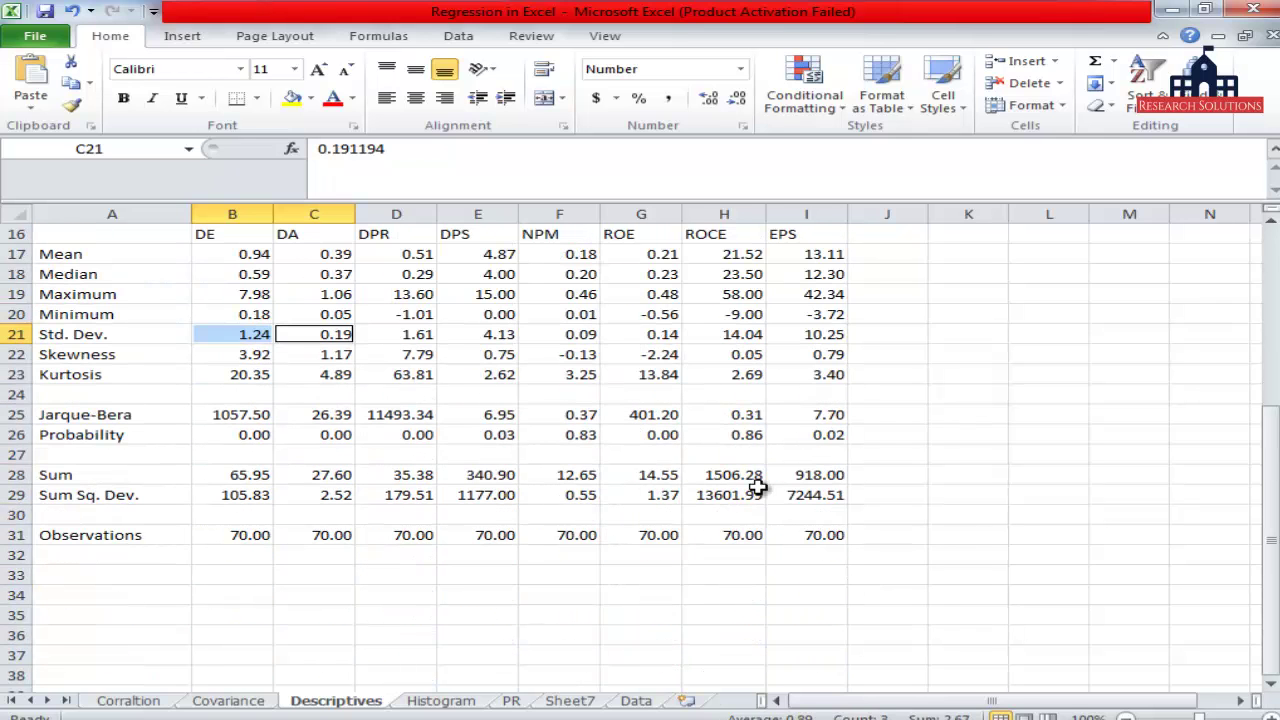
left_click(16, 394)
key("ctrl+minus")
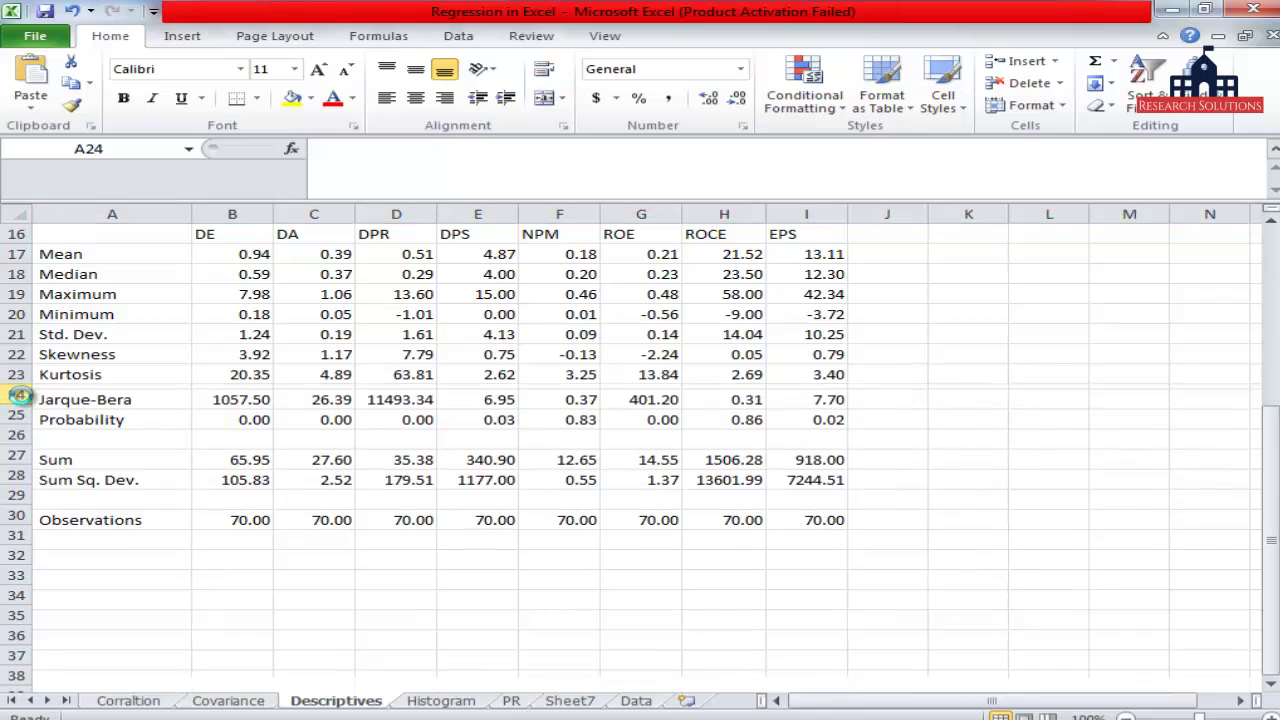
left_click(16, 433)
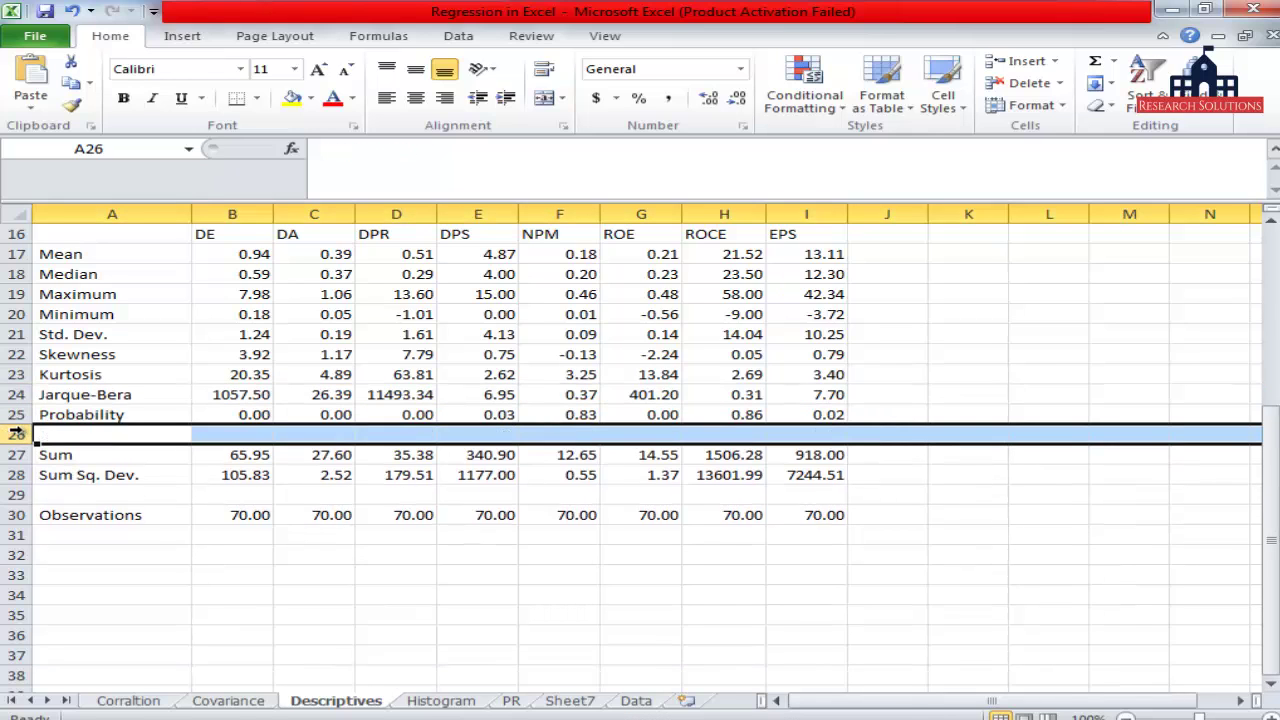
key("ctrl+minus")
left_click(10, 476)
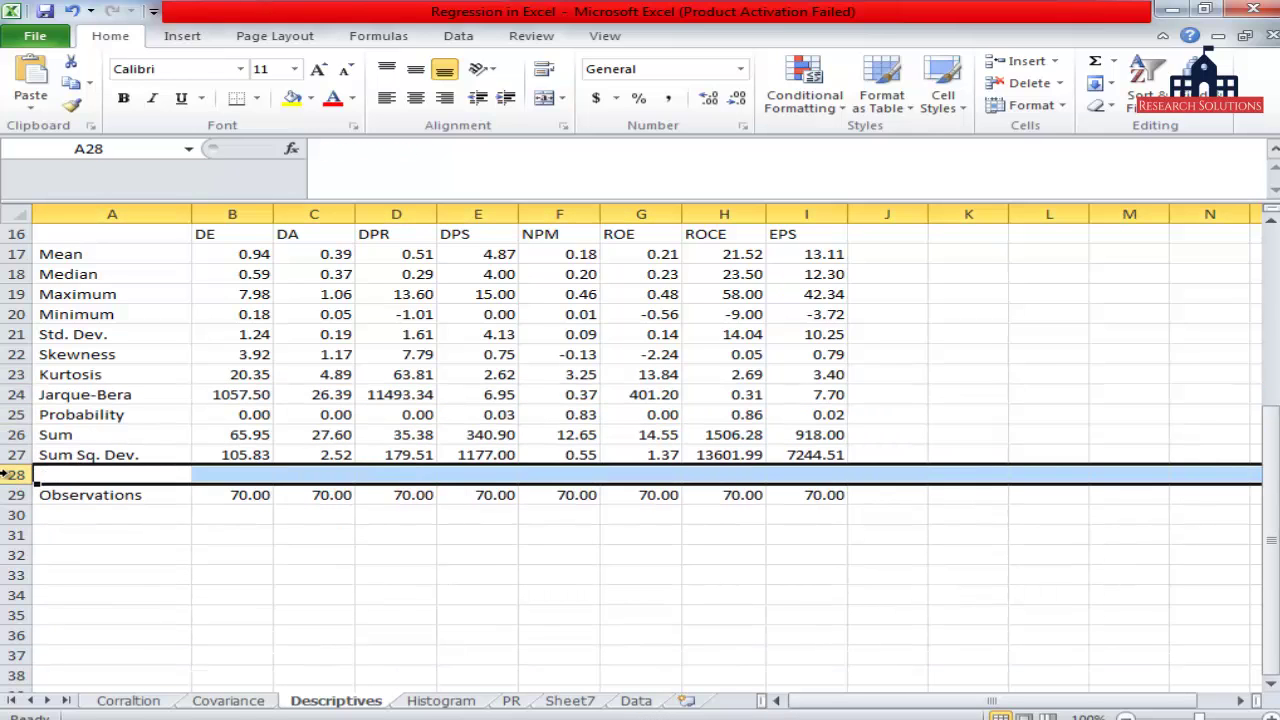
key("ctrl+minus")
scroll(438, 548, "up", 5)
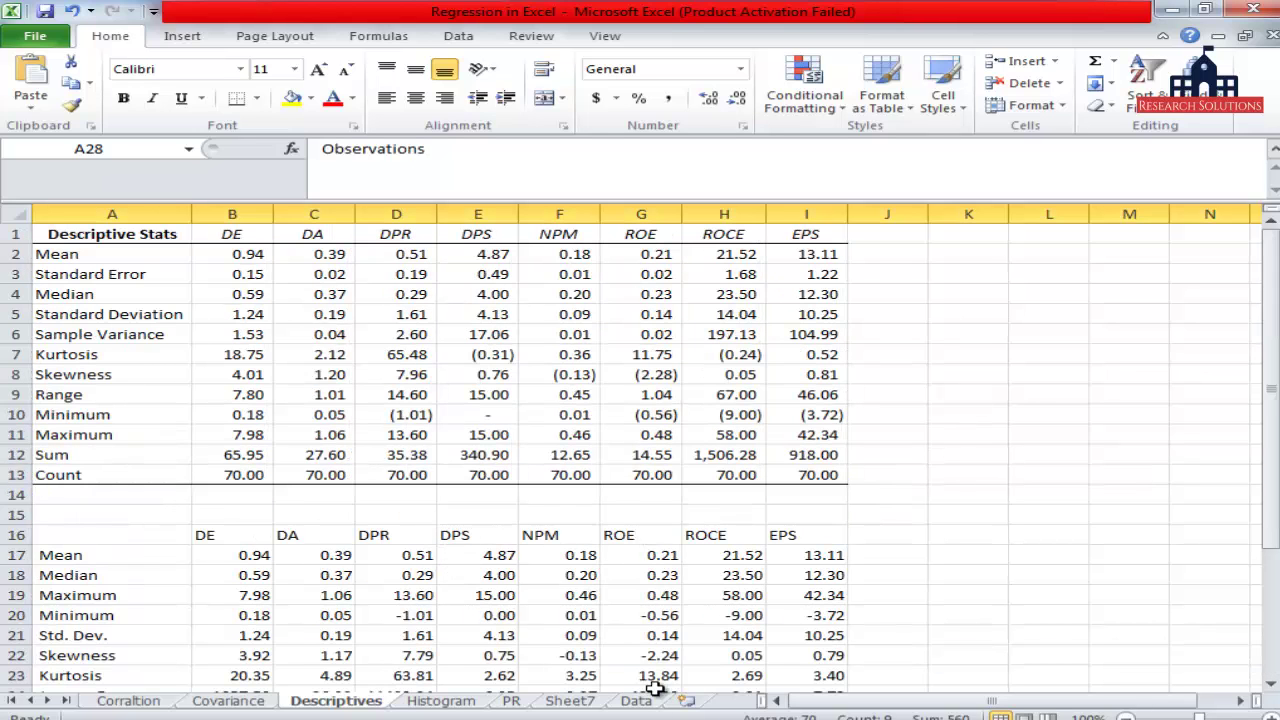
Step: Switch to EViews, name the open group group02 and close its window
left_click(643, 718)
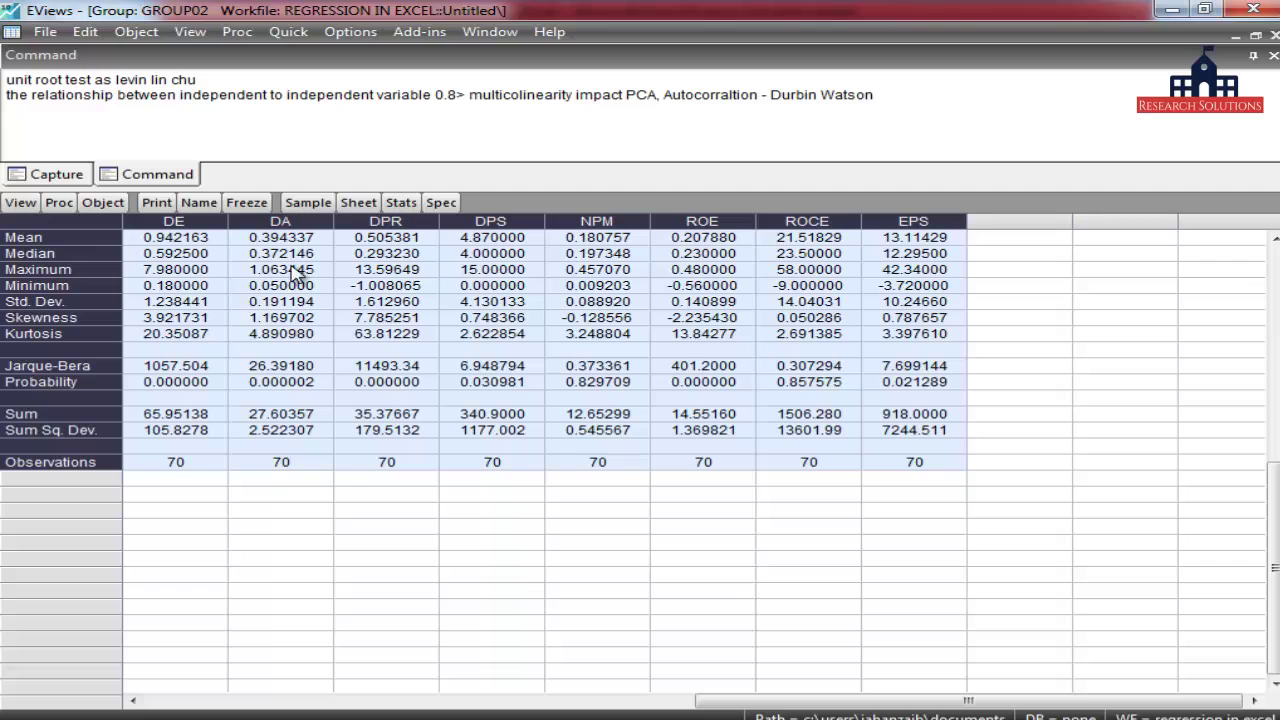
left_click(199, 202)
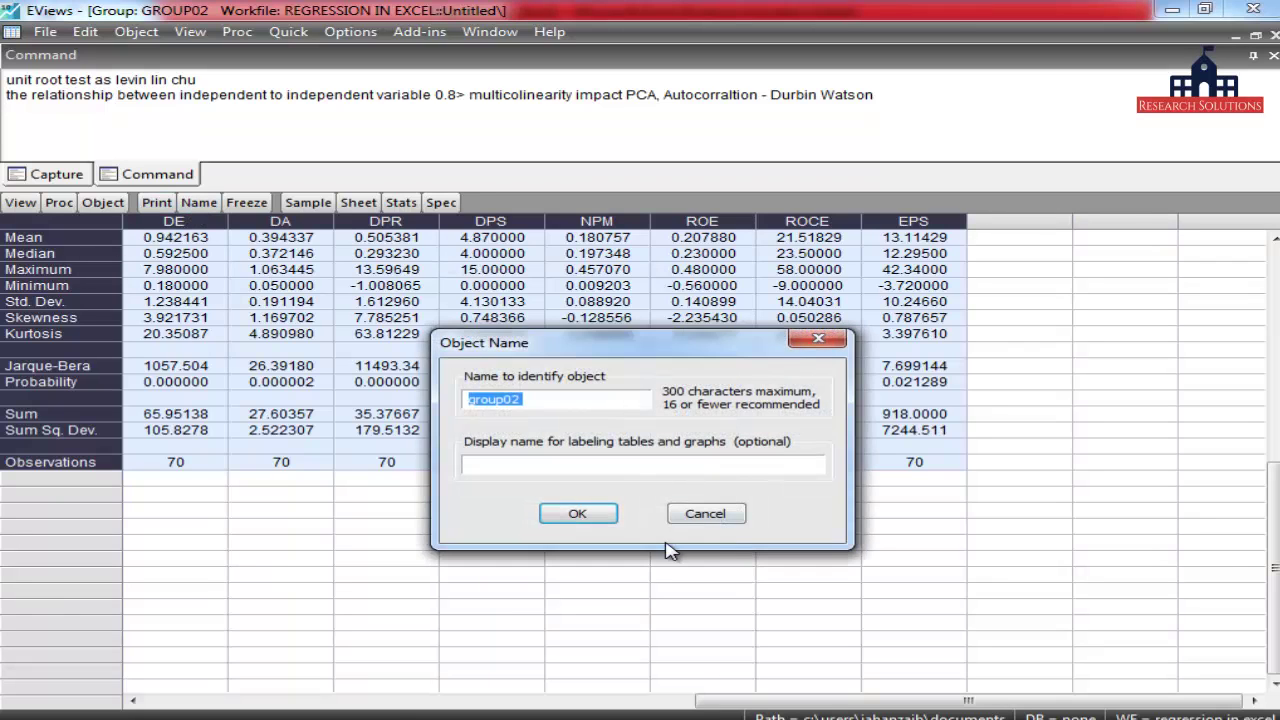
left_click(580, 514)
left_click(1273, 35)
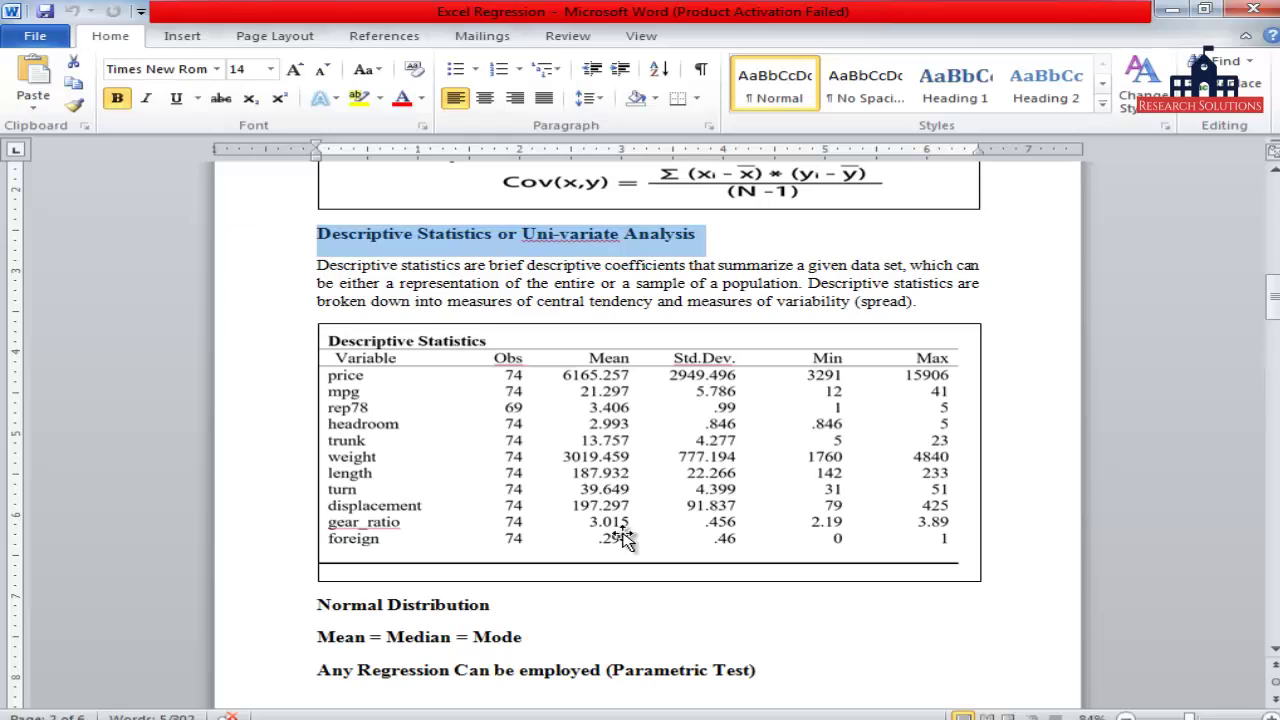
Step: Switch to the Excel Regression document in Word and highlight the Normal Distribution heading below the Descriptive Statistics table
scroll(945, 380, "down", 3)
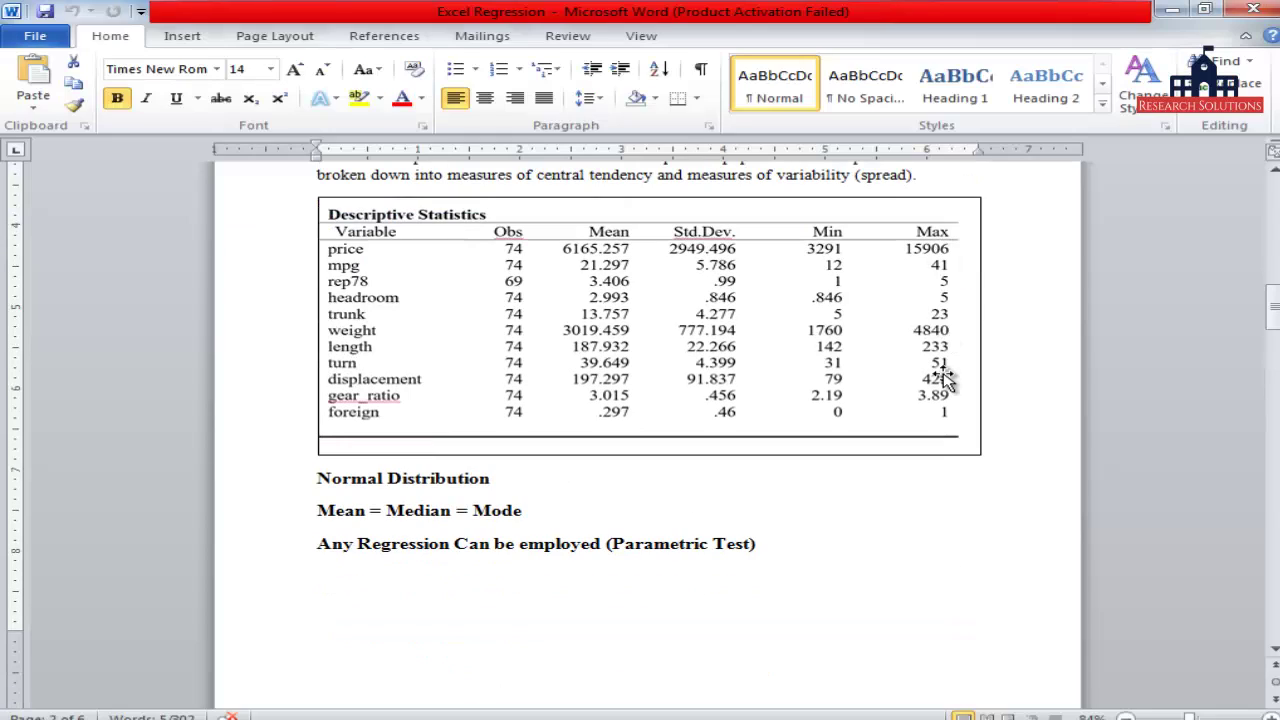
left_click_drag(307, 488, 494, 472)
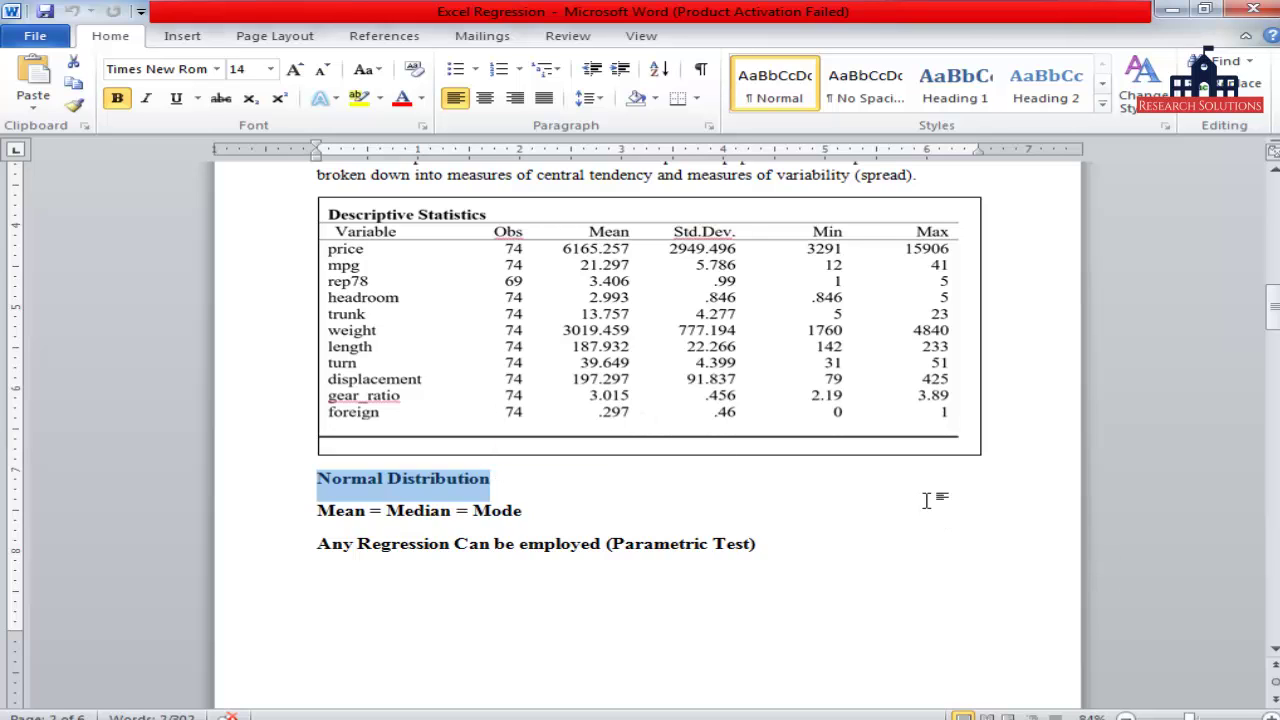
scroll(897, 484, "down", 2)
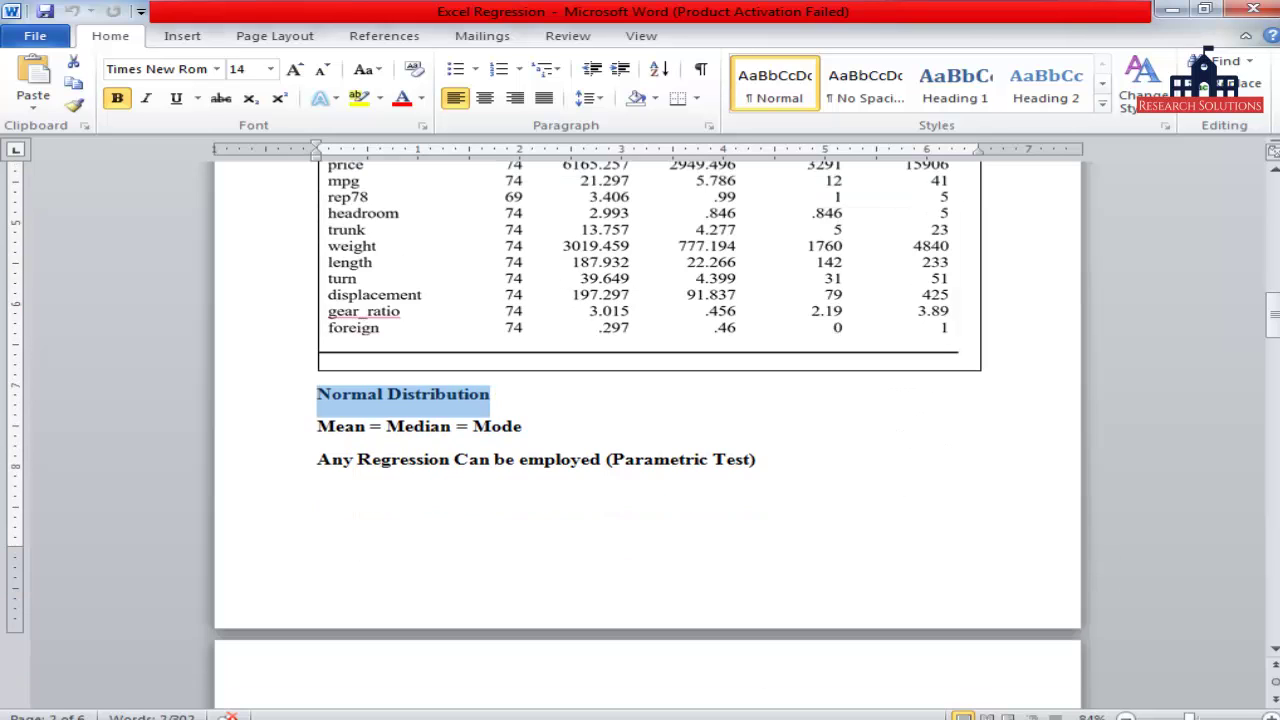
left_click(960, 719)
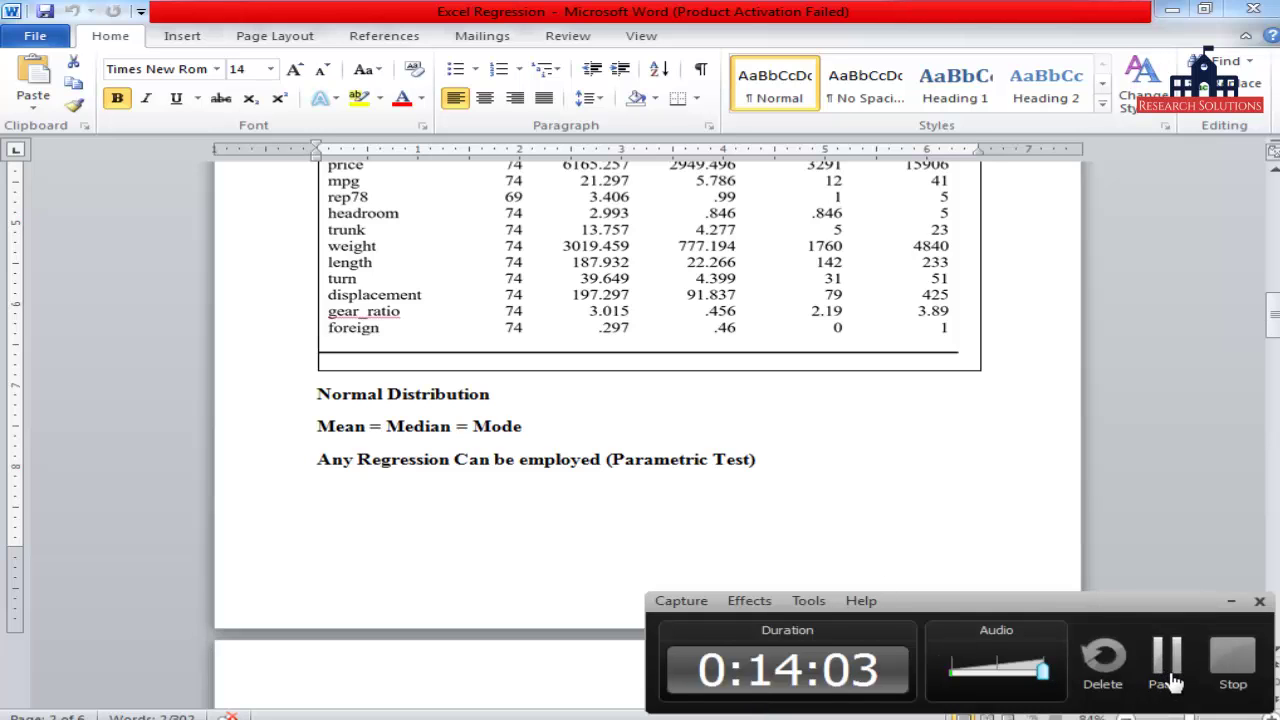
left_click(1168, 660)
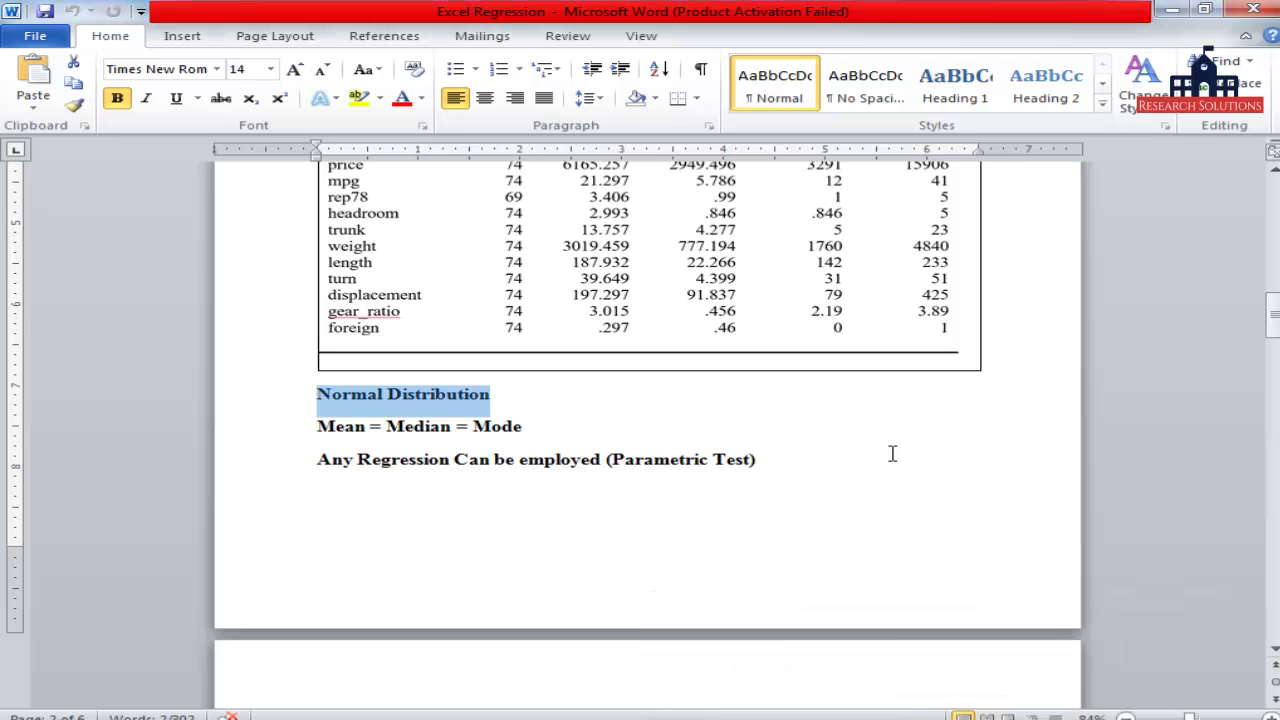
scroll(716, 421, "down", 1)
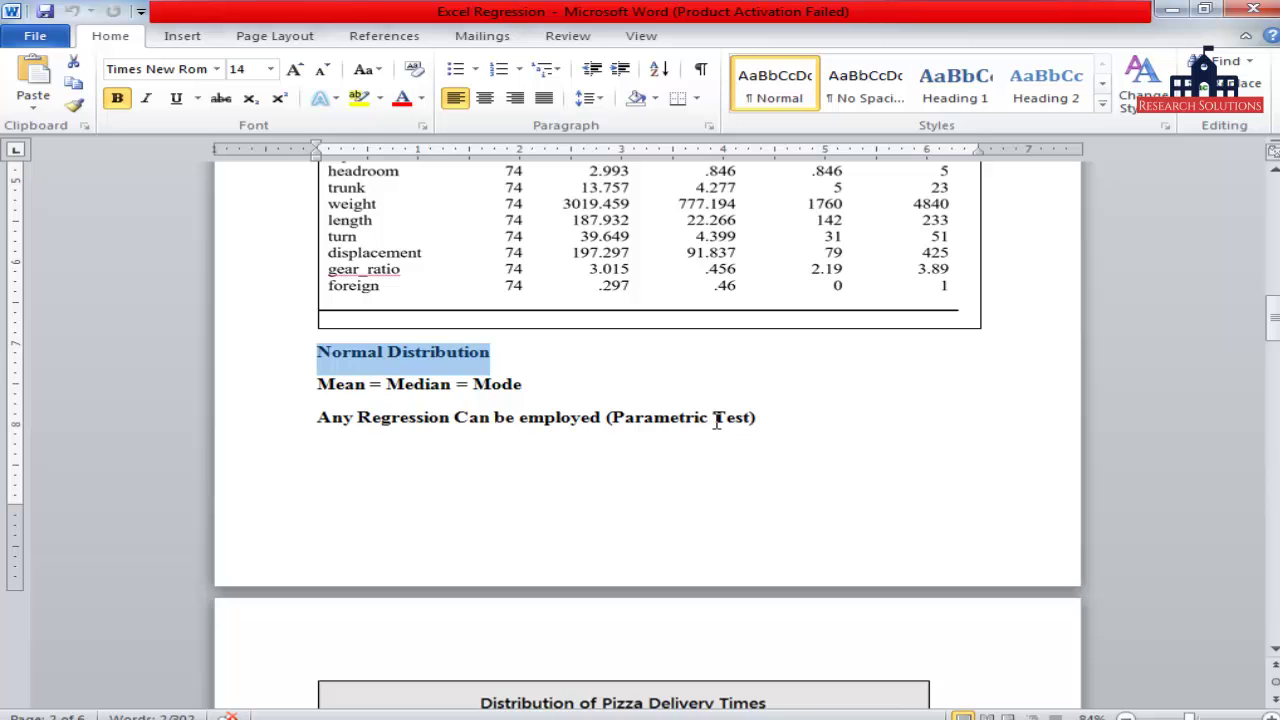
scroll(739, 428, "up", 4)
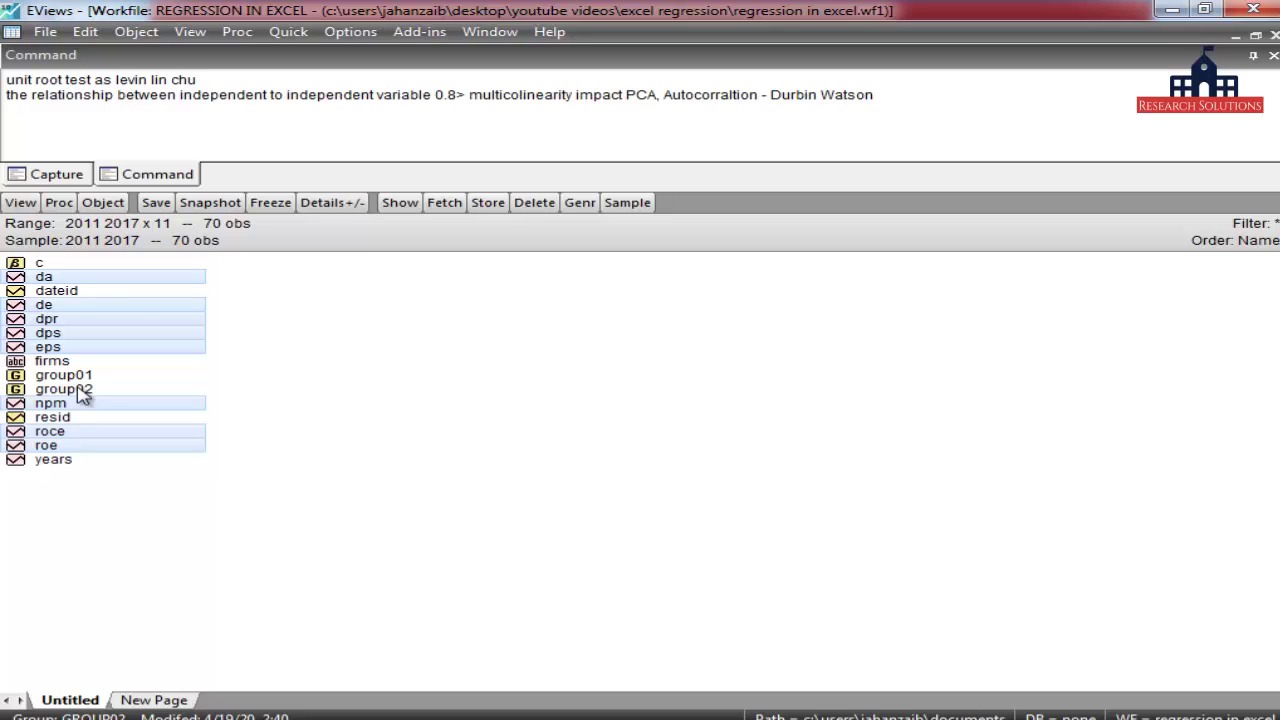
Step: Return to the Word document and highlight the Histograms heading
left_click(170, 719)
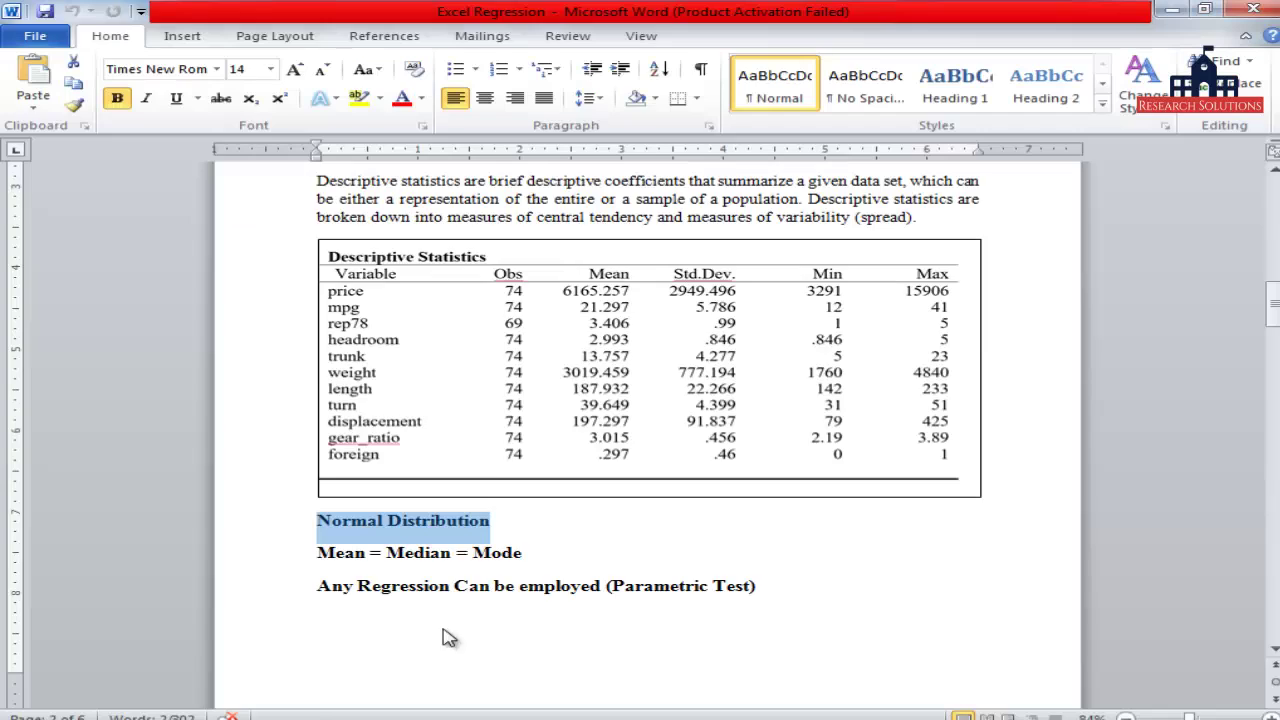
scroll(600, 500, "down", 4)
scroll(764, 387, "down", 20)
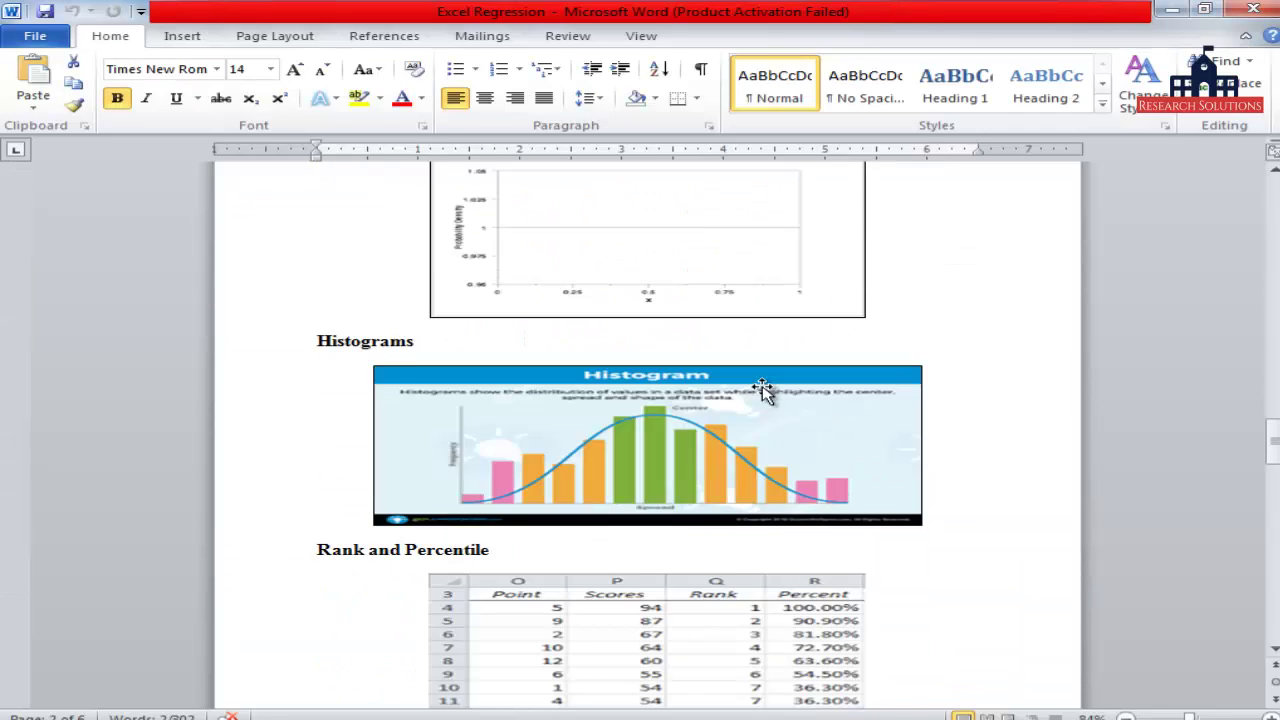
scroll(764, 387, "up", 5)
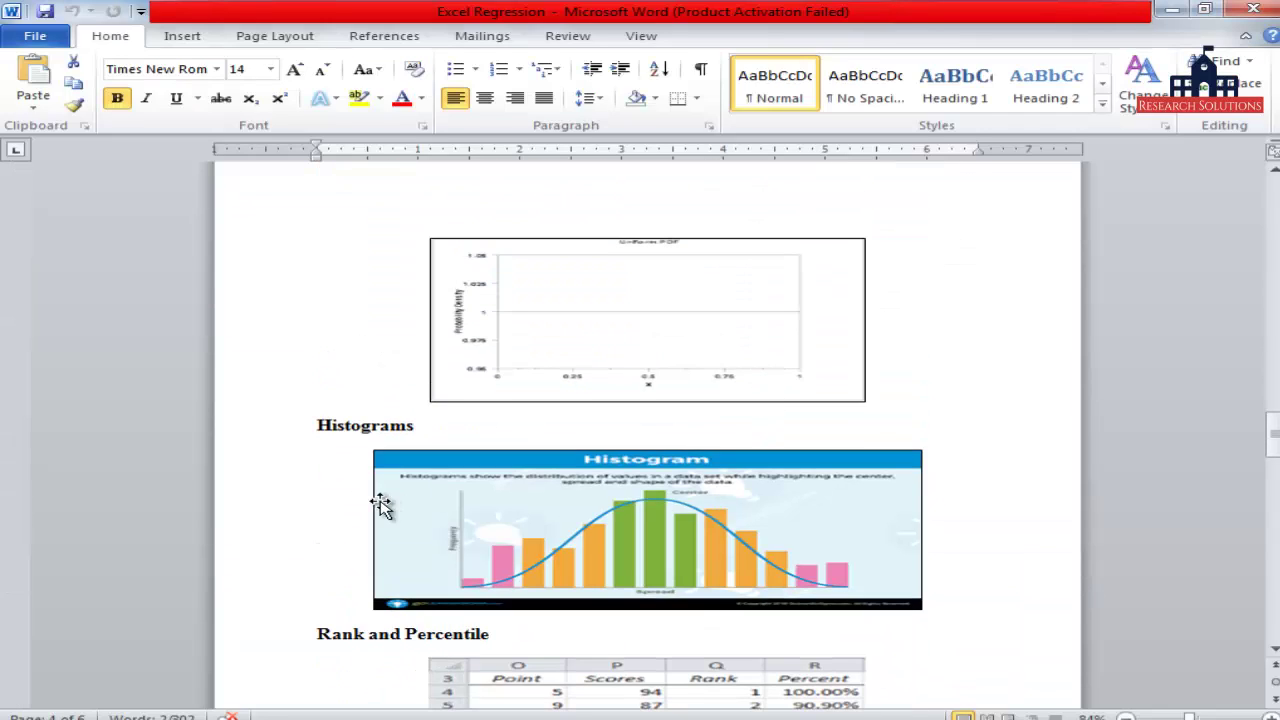
left_click_drag(318, 426, 410, 428)
scroll(785, 486, "up", 3)
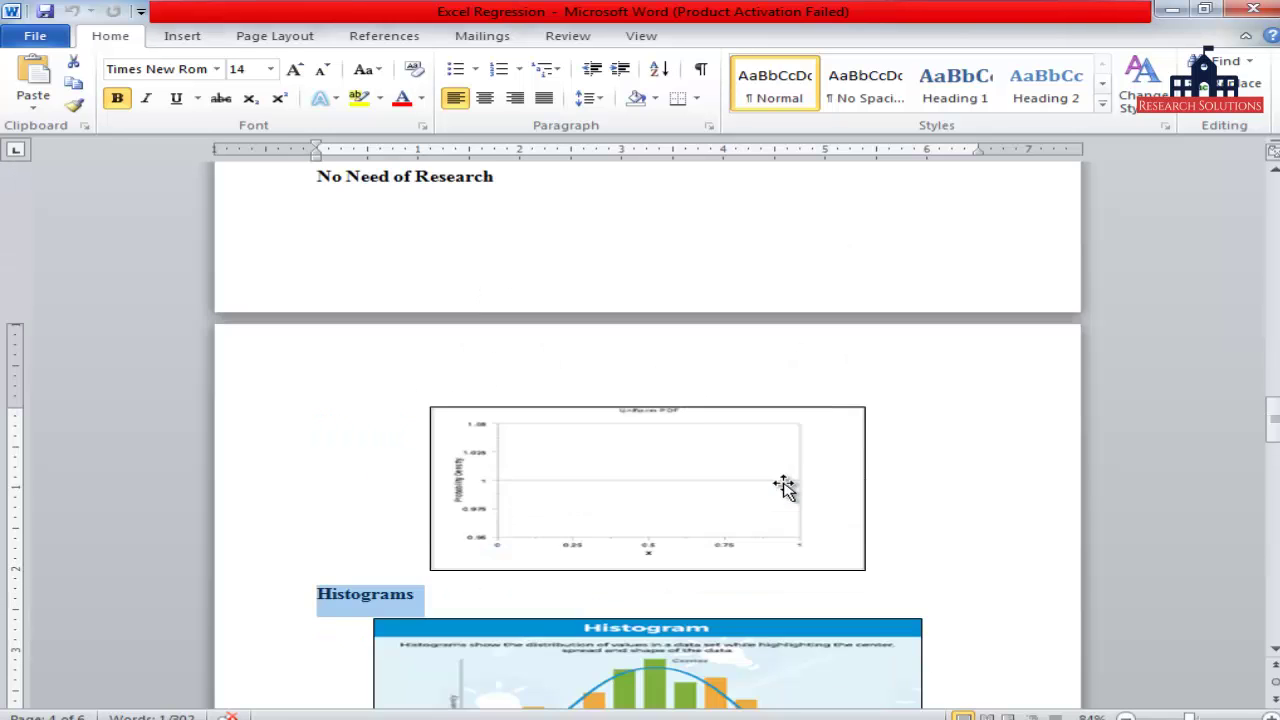
Step: Highlight the Regression (Conceptual Framework) heading above the Fund Returns diagram
scroll(785, 484, "down", 18)
scroll(785, 484, "down", 5)
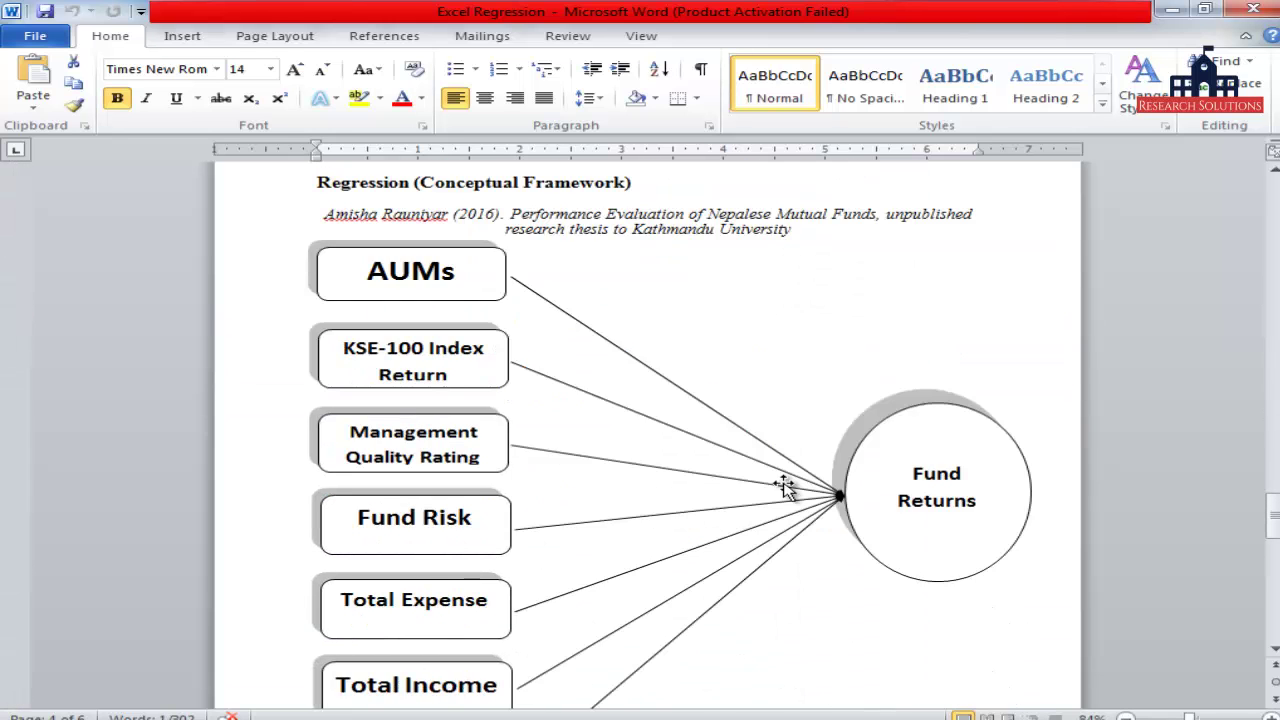
scroll(786, 486, "up", 2)
left_click_drag(318, 347, 630, 351)
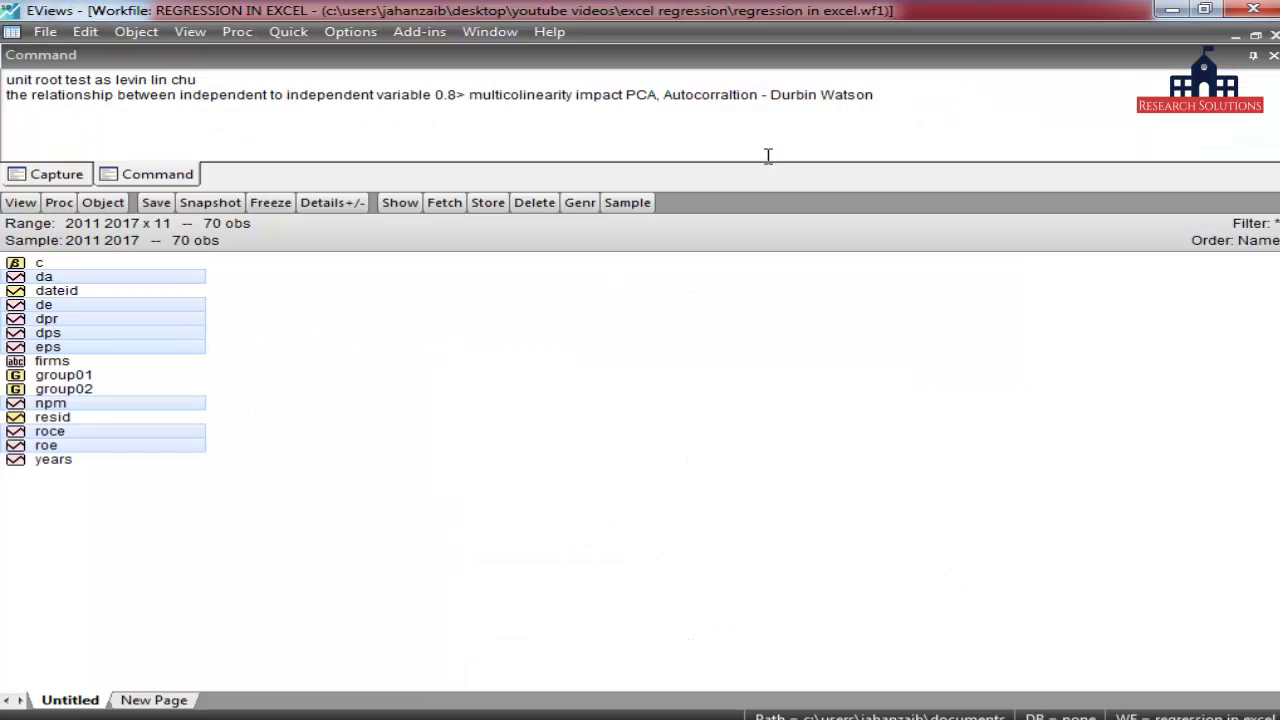
Step: Switch to EViews, add the command-window notes "1 short cut" and "2 write the equation" on separate lines, and clear the series selection
left_click(90, 128)
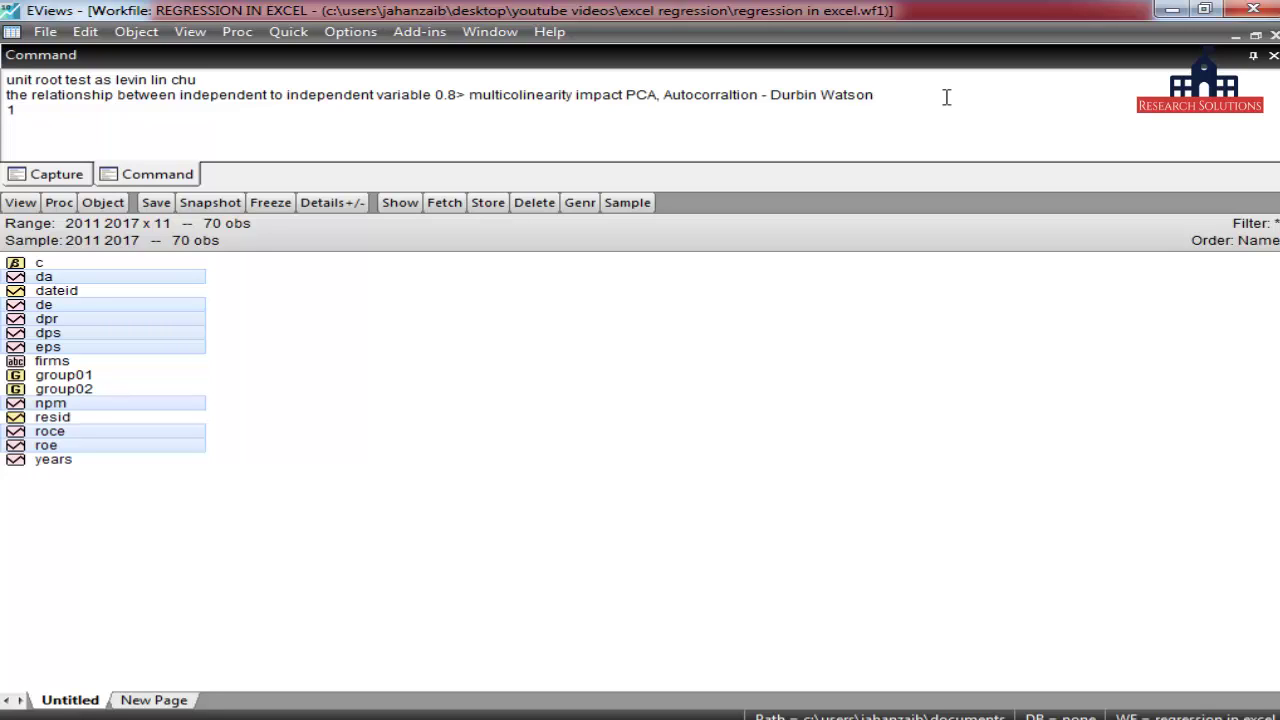
type("short cut")
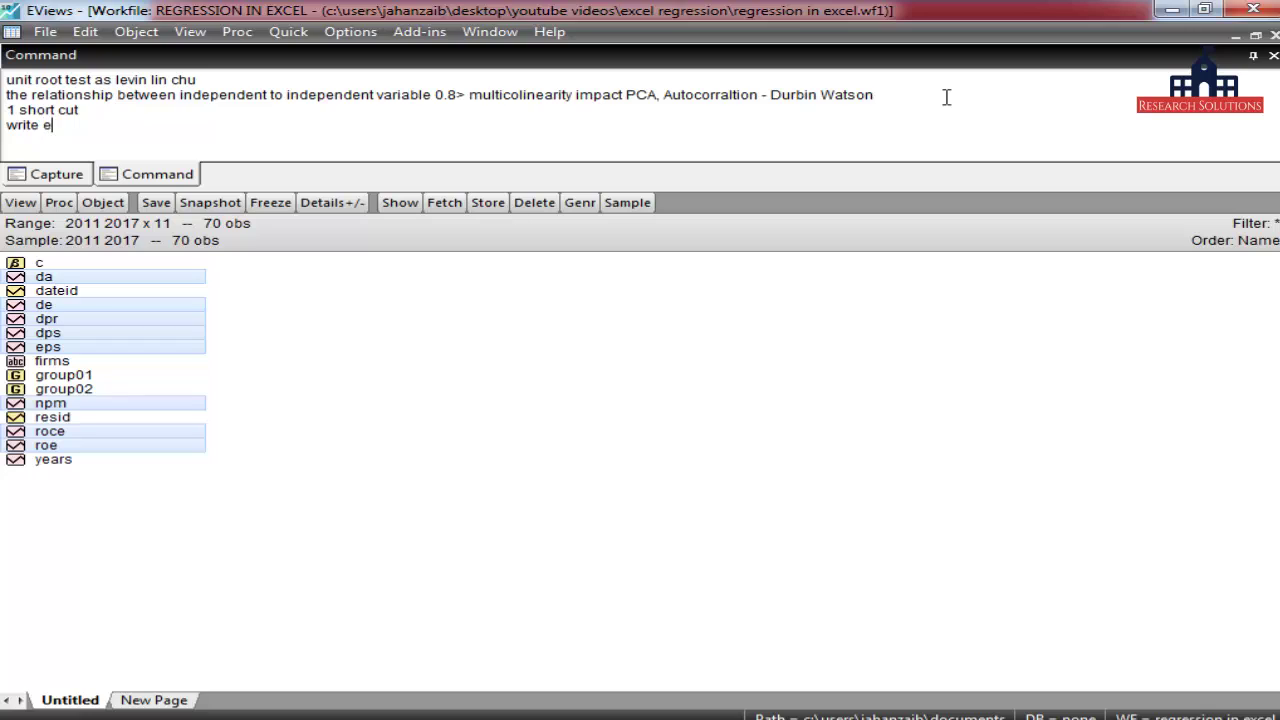
type("qu")
key("Delete")
key("Delete")
key("Delete")
type("2 wri")
key("Delete")
key("Delete")
key("Delete")
type("te")
key("Delete")
key("Delete")
key("Delete")
type("the")
key("Delete")
key("Delete")
key("Delete")
type("e")
key("Delete")
type("u")
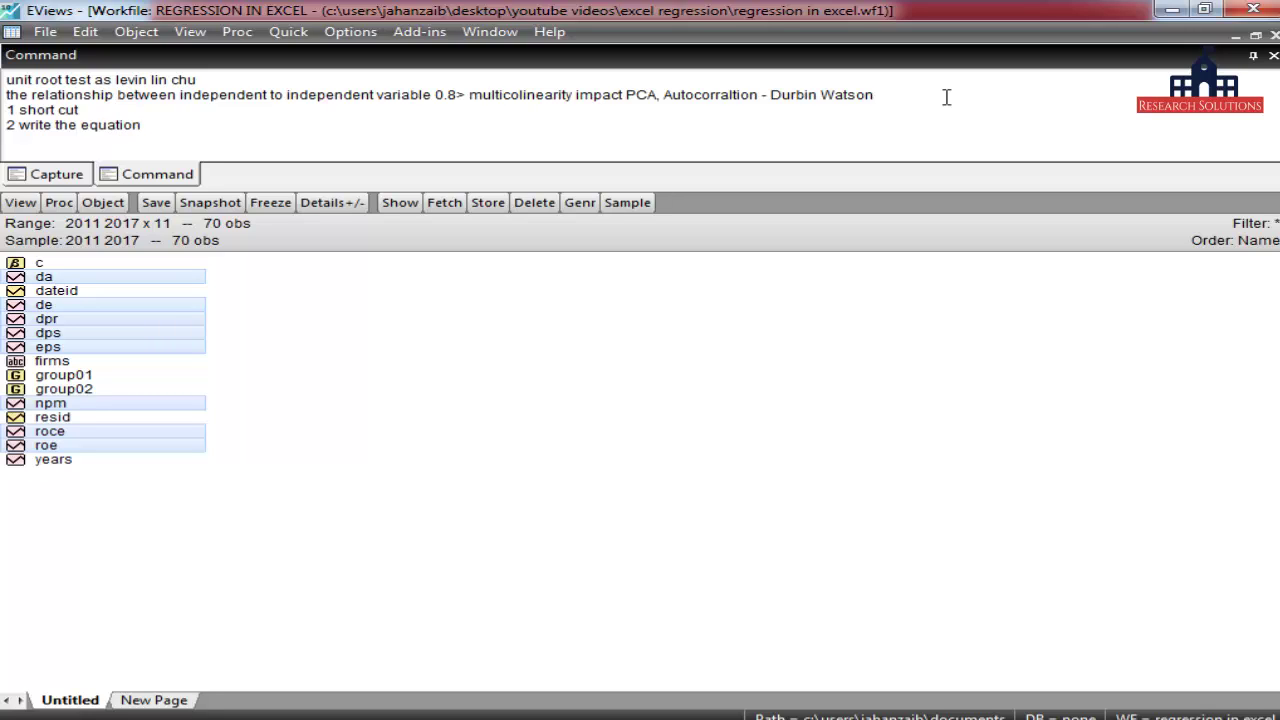
left_click(339, 364)
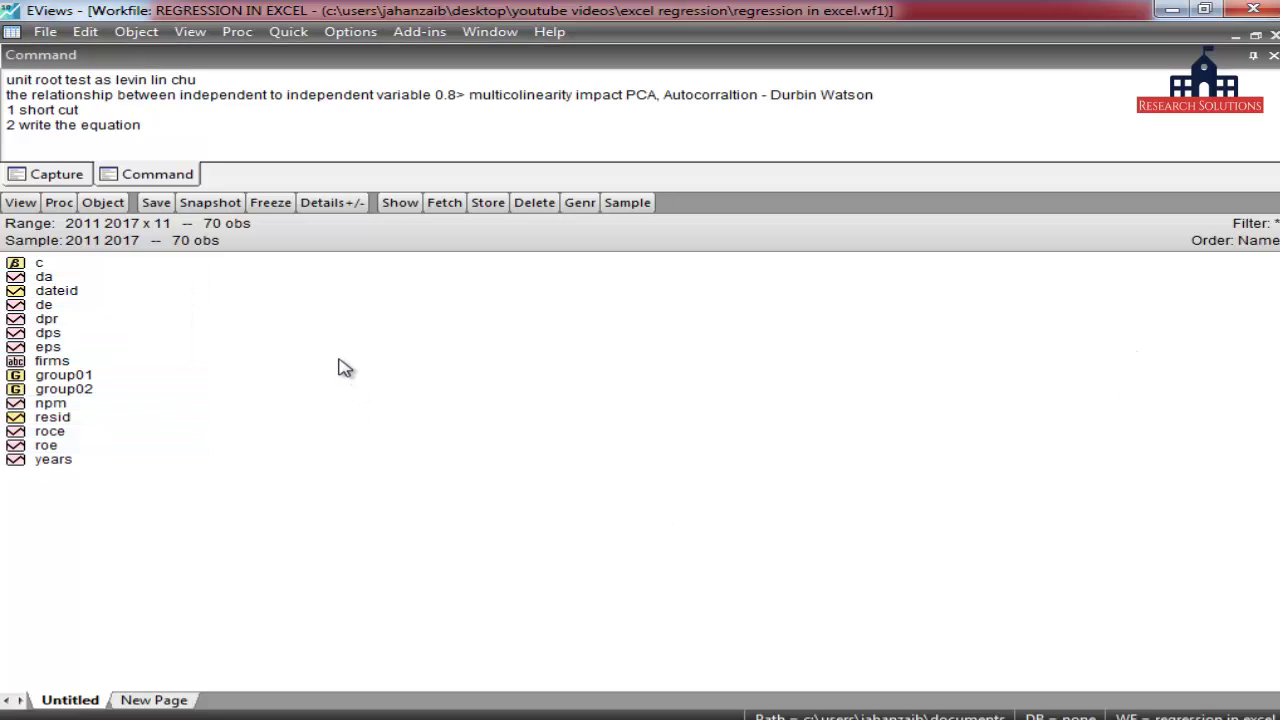
Step: Start a new equation estimation and specify it as "npm de da dps eps"
left_click(289, 32)
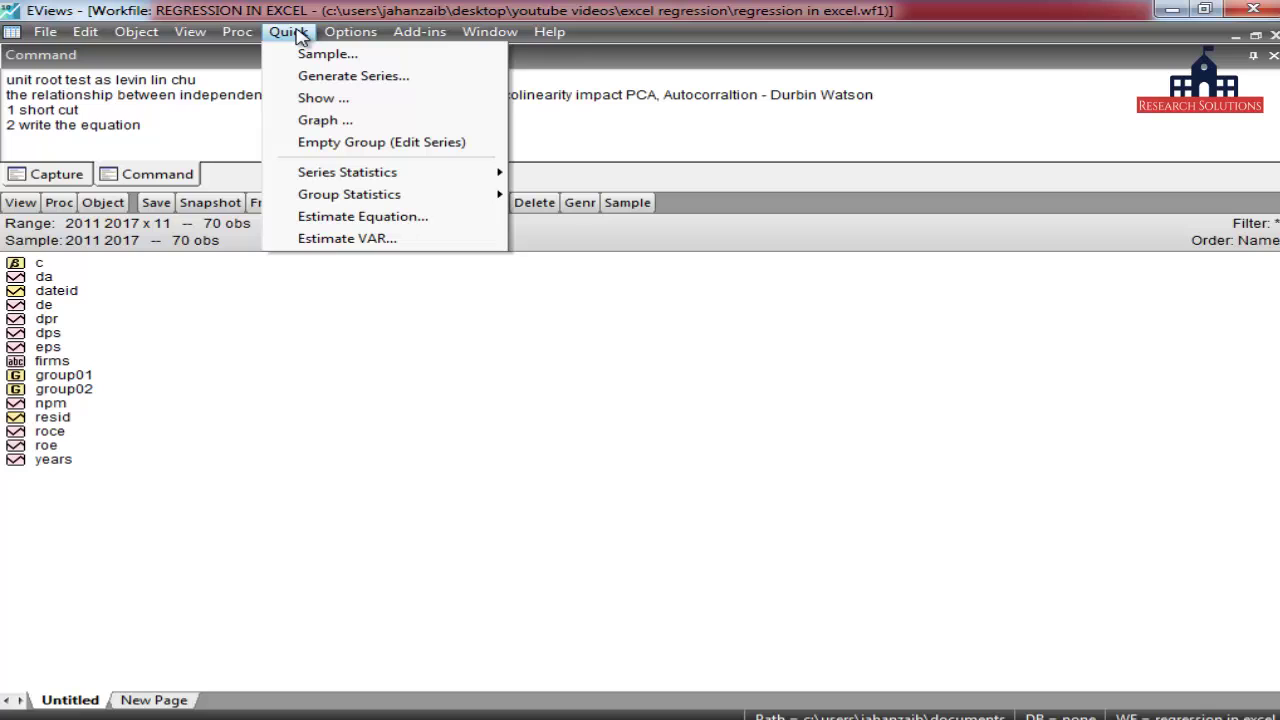
left_click(401, 217)
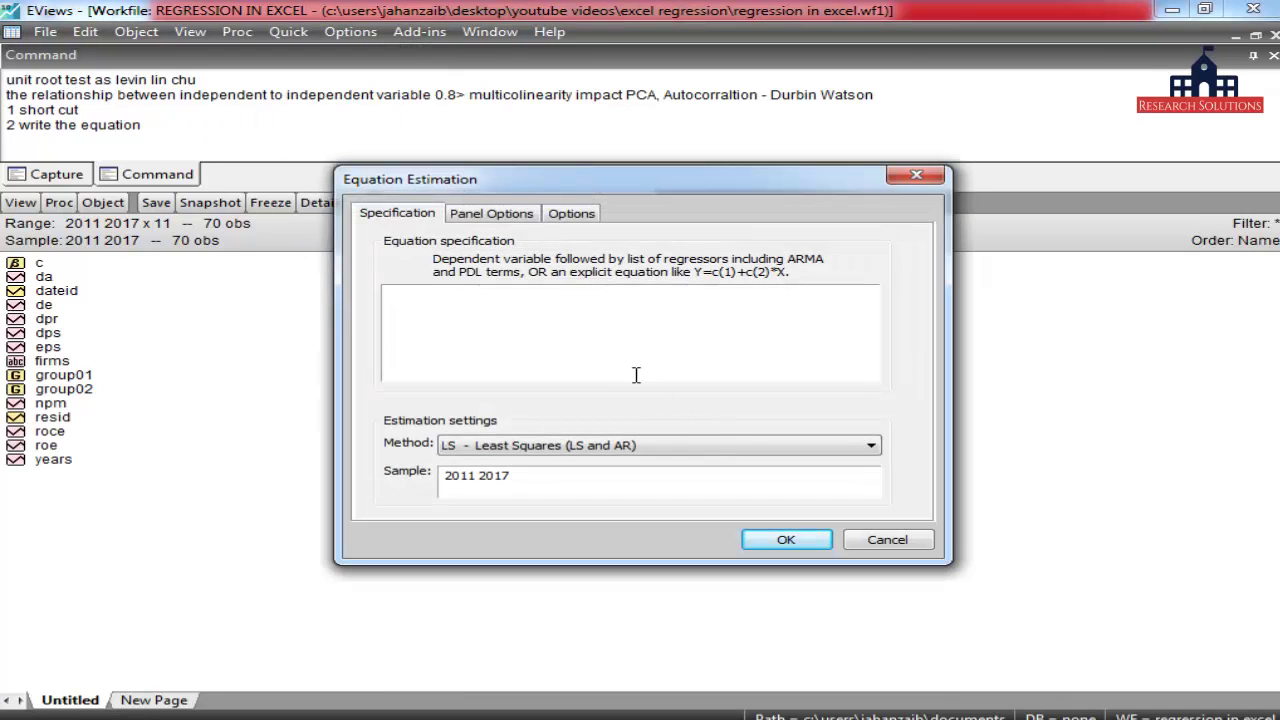
type("np")
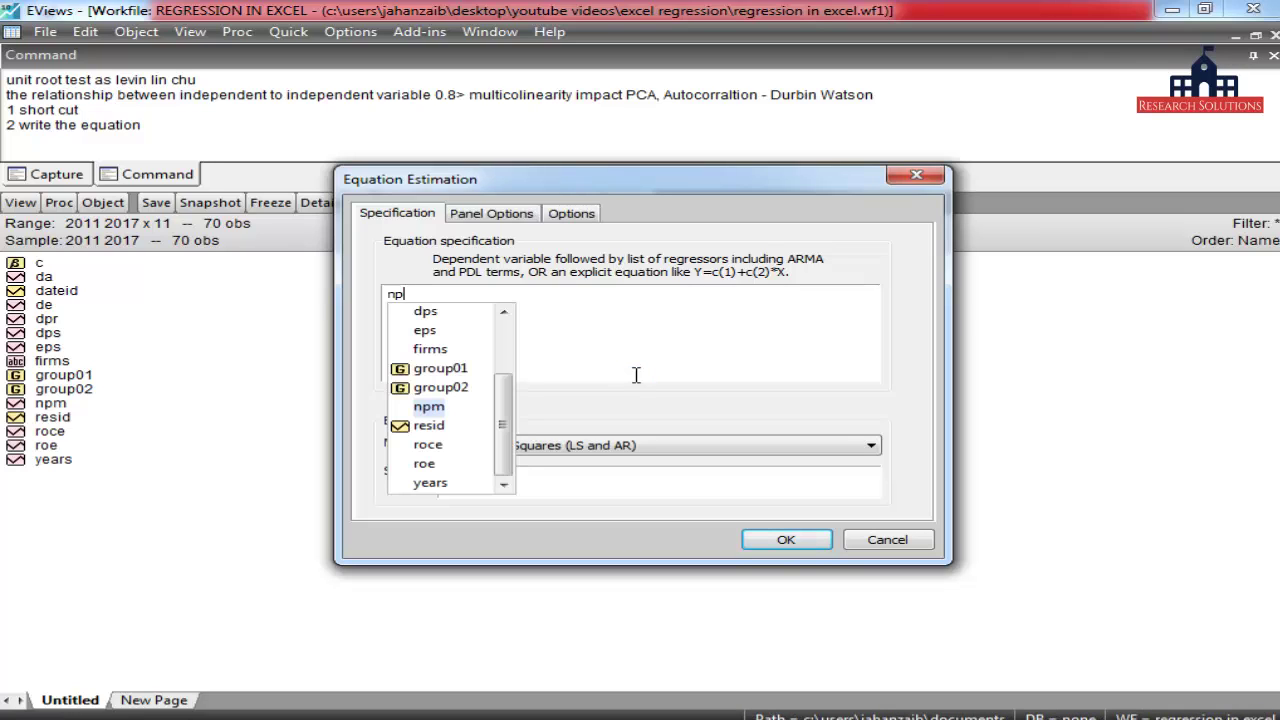
type("m")
key("Escape")
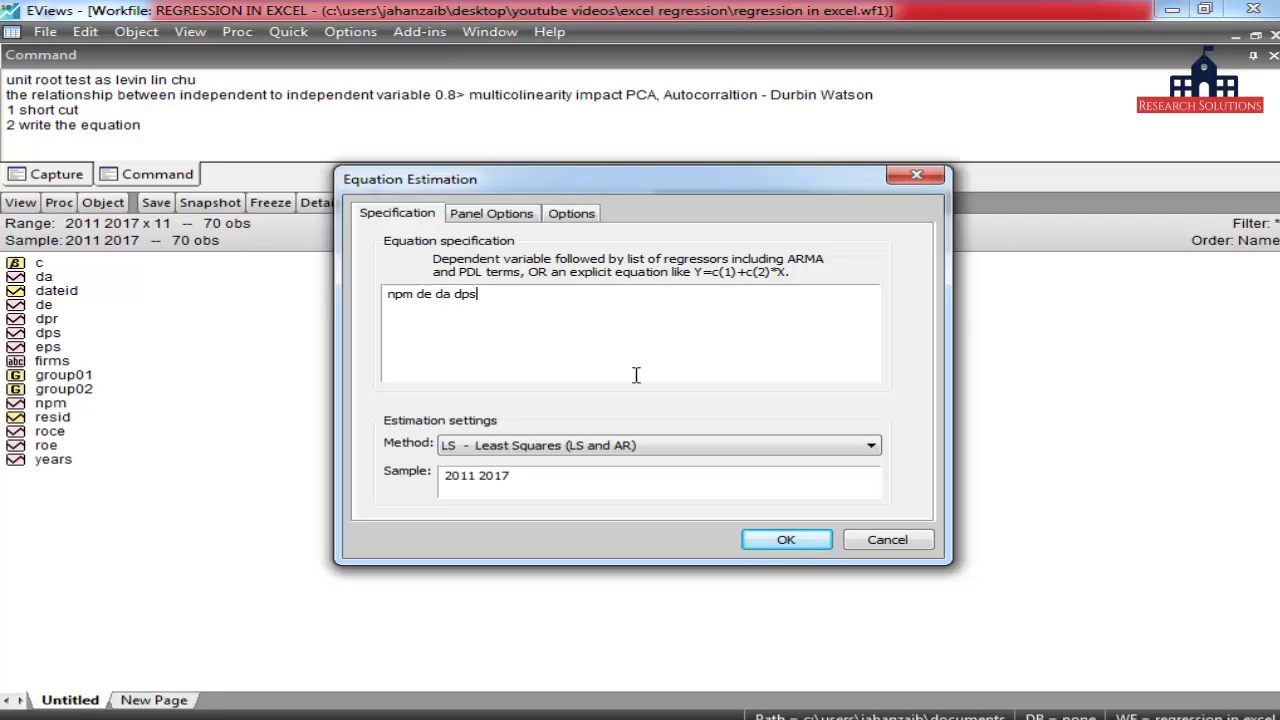
type("de da dps eps")
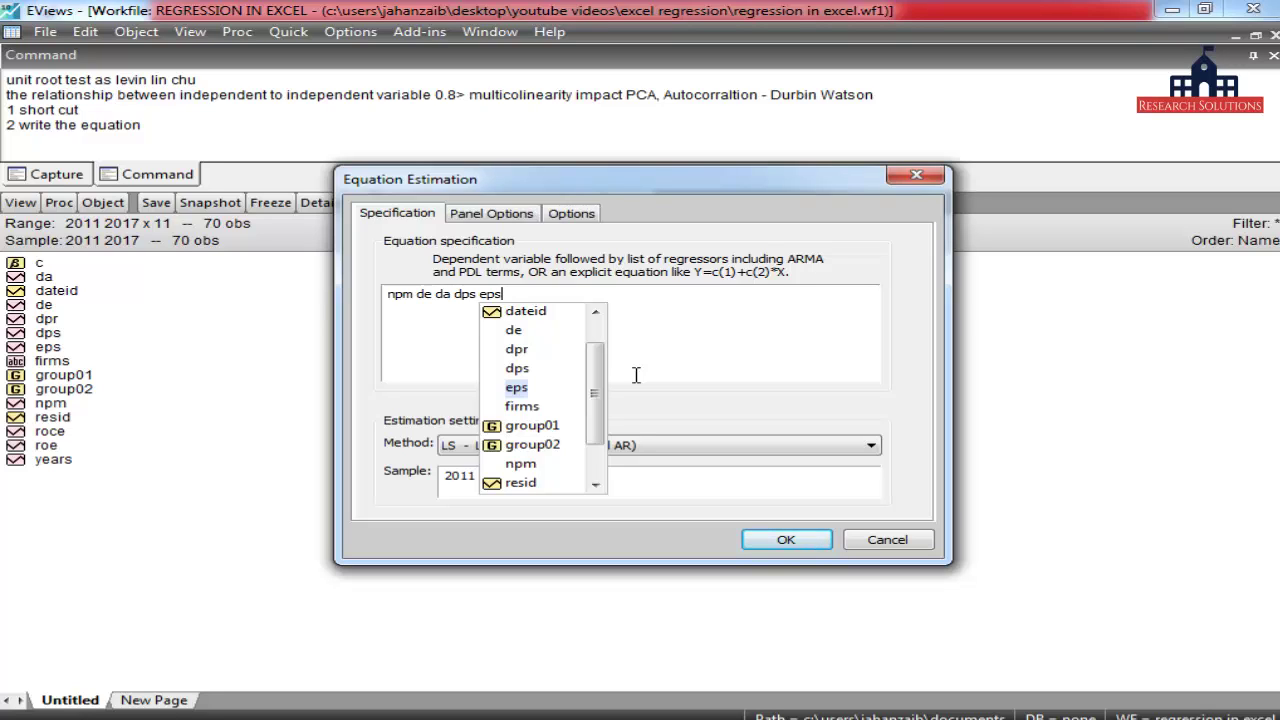
left_click(762, 323)
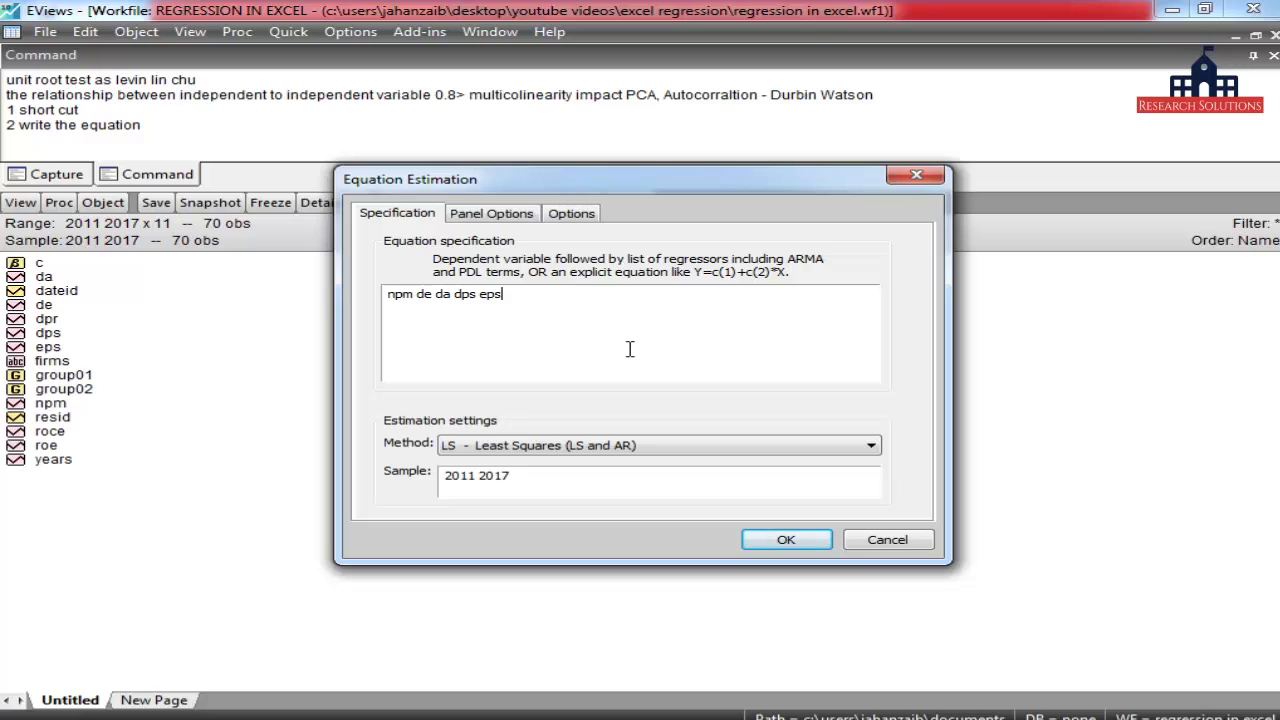
Step: Set the cross-section effects specification of the equation to Random in the panel options
left_click(506, 222)
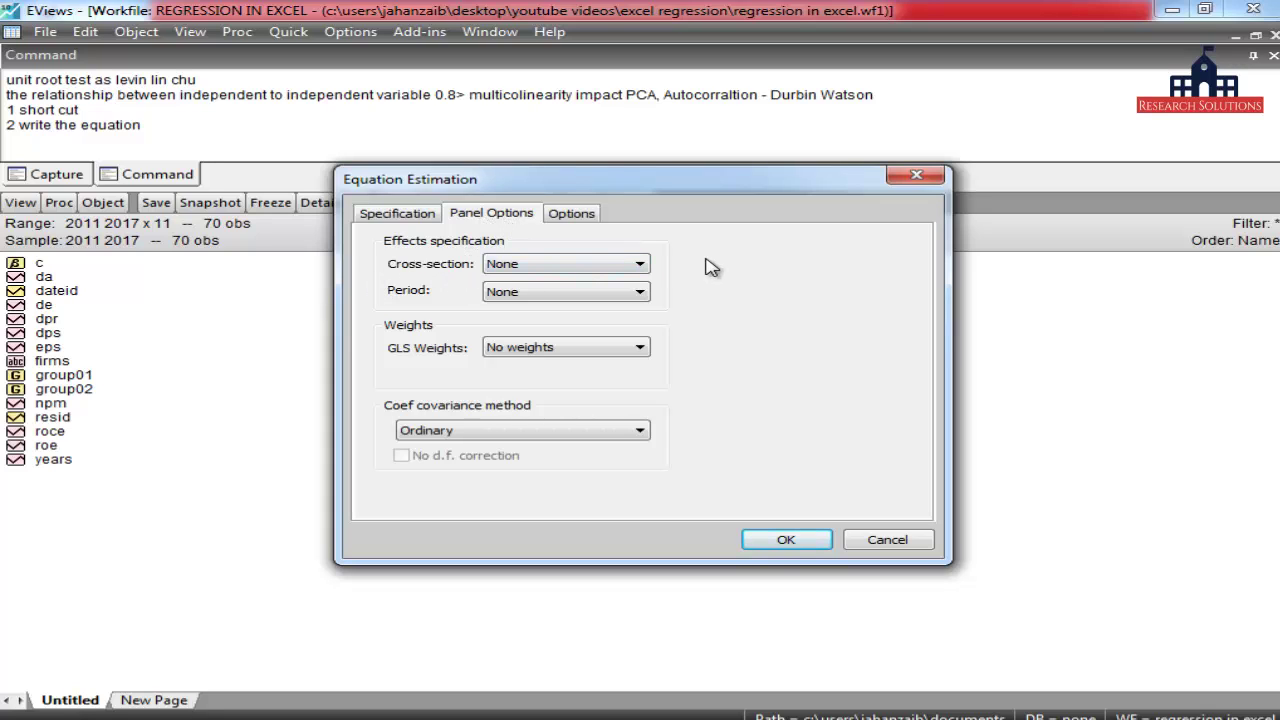
left_click(582, 266)
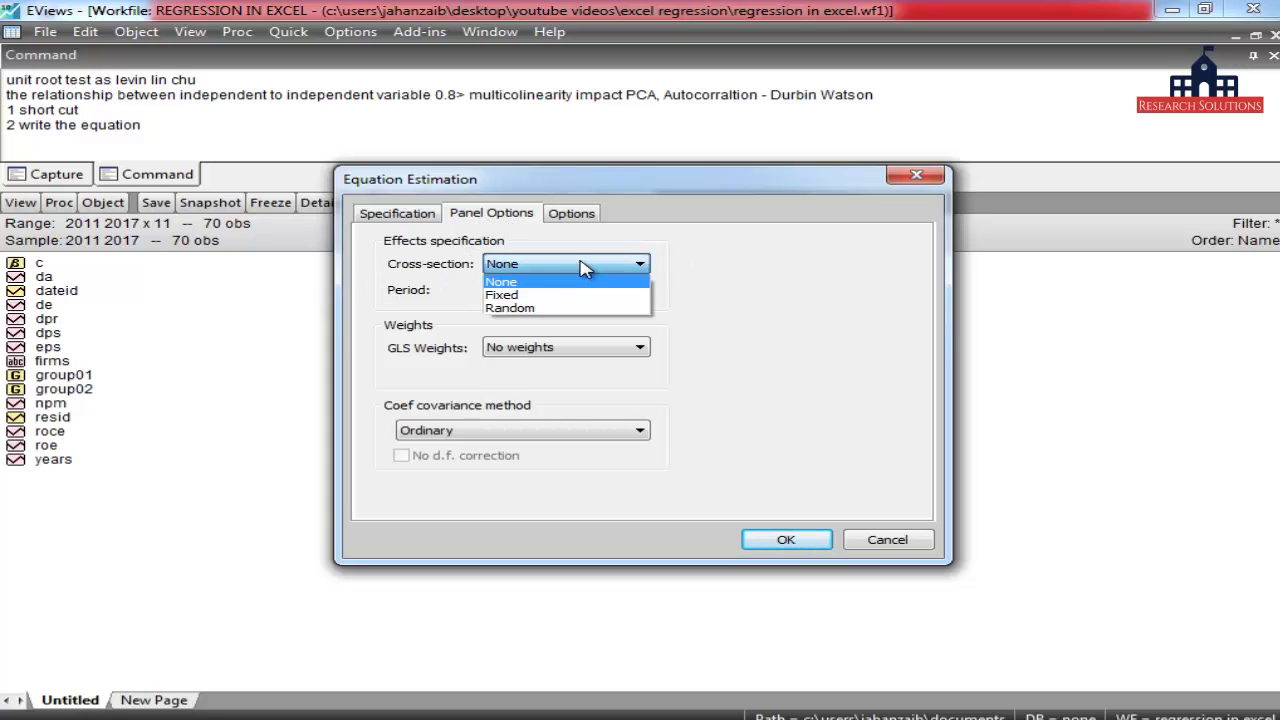
left_click(530, 310)
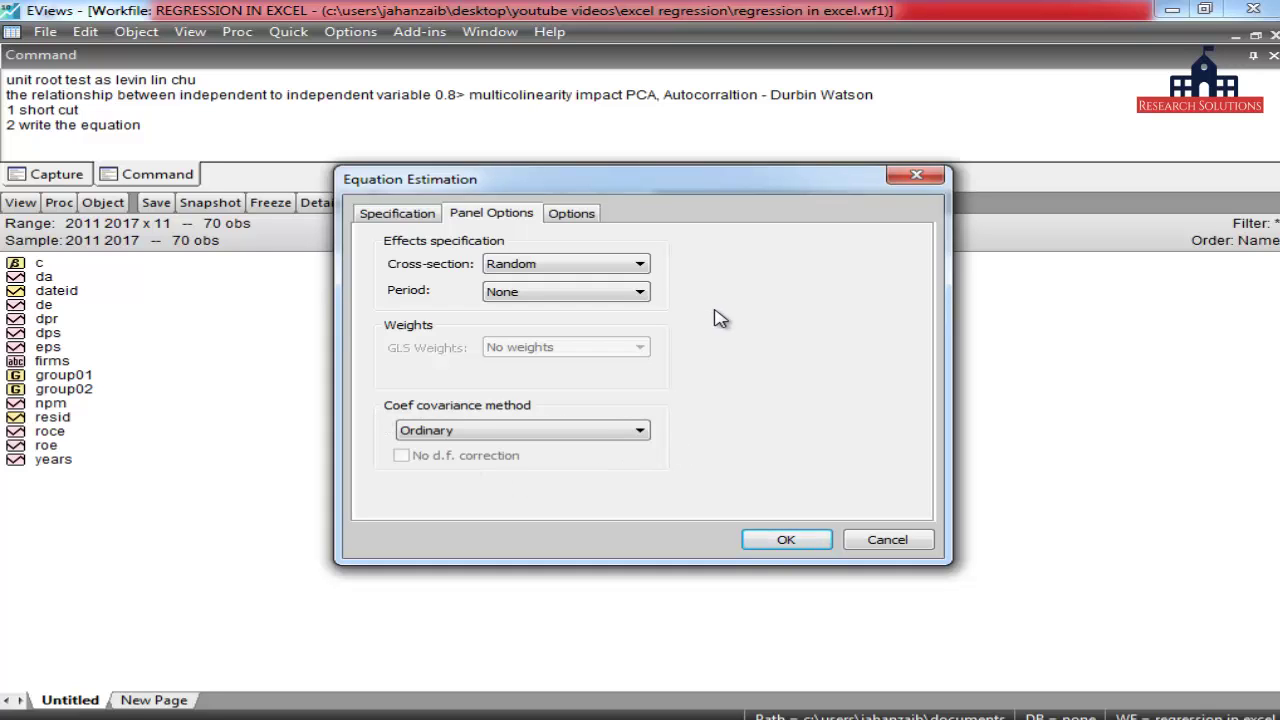
Step: Keep LS - Least Squares (LS and AR) as the method with sample 2011 2017 and estimate the equation
left_click(398, 214)
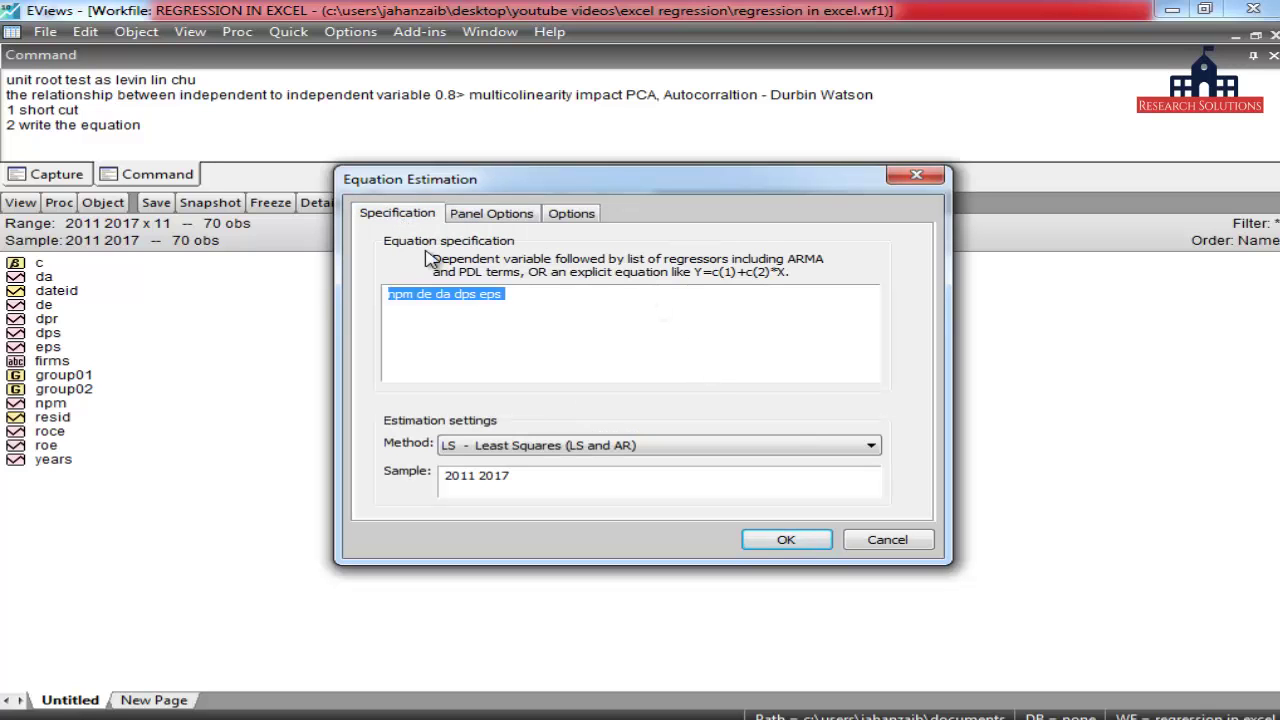
left_click(544, 482)
left_click(640, 447)
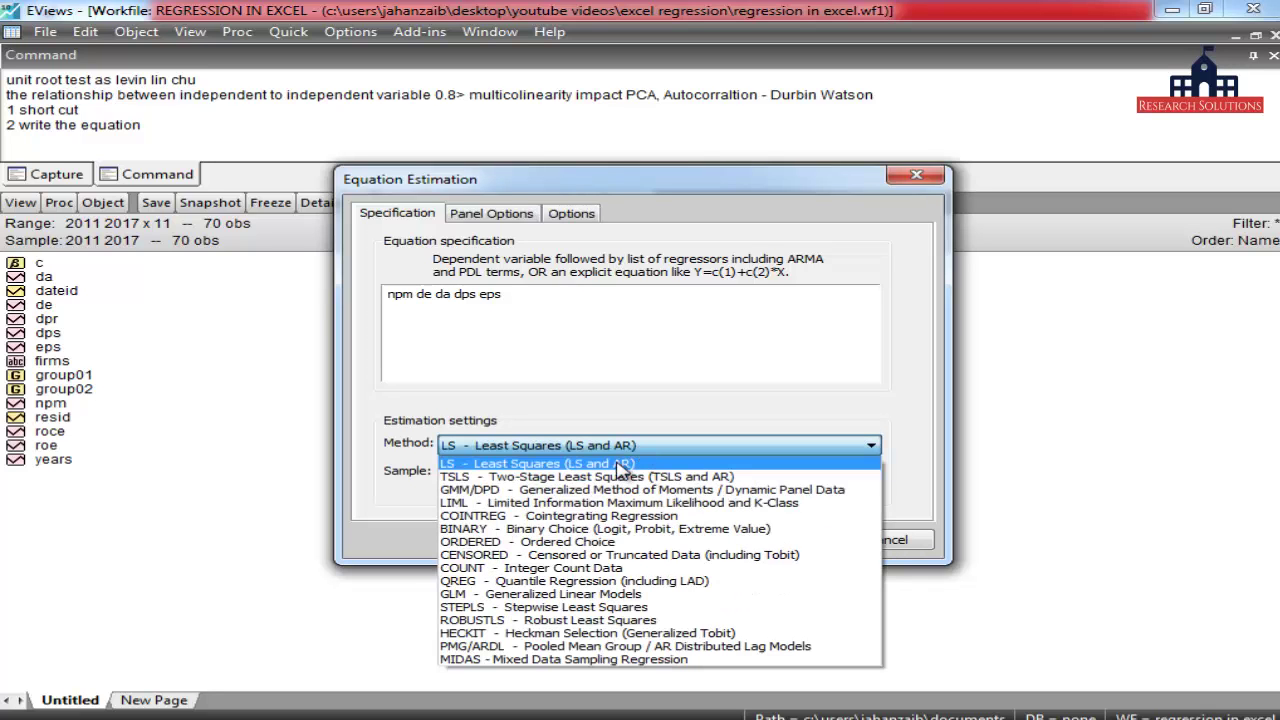
left_click(622, 465)
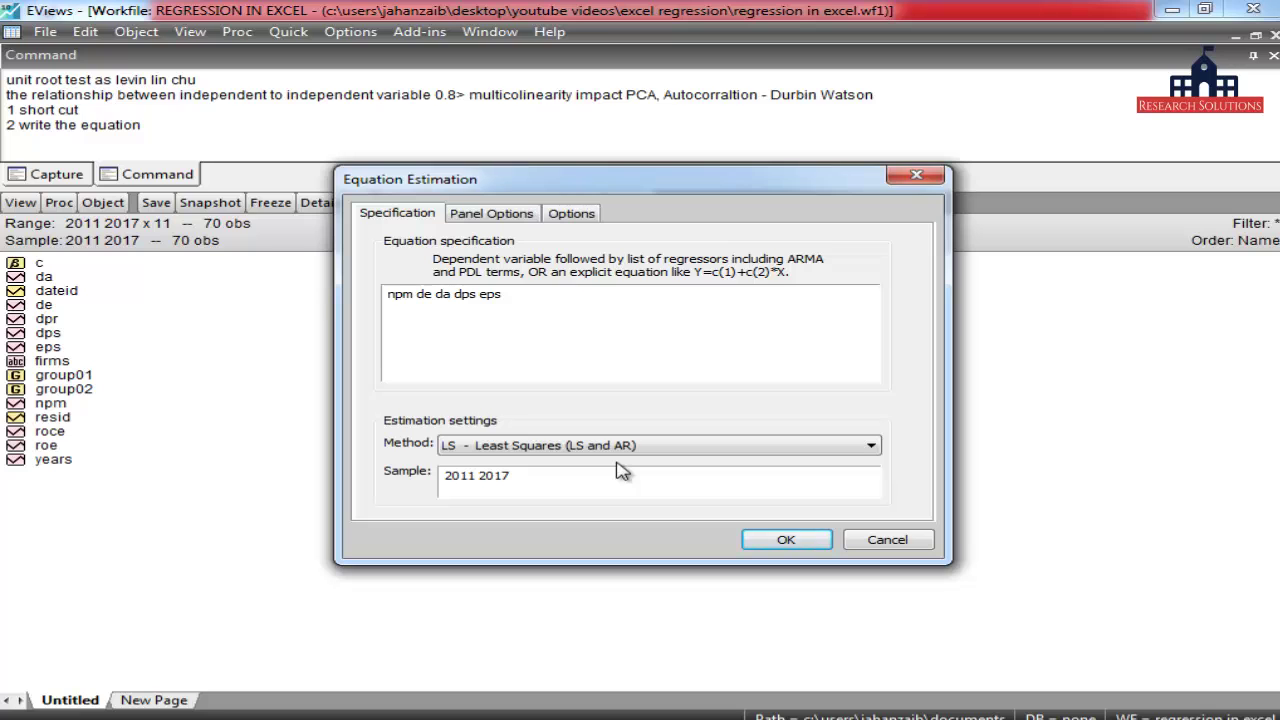
left_click(789, 544)
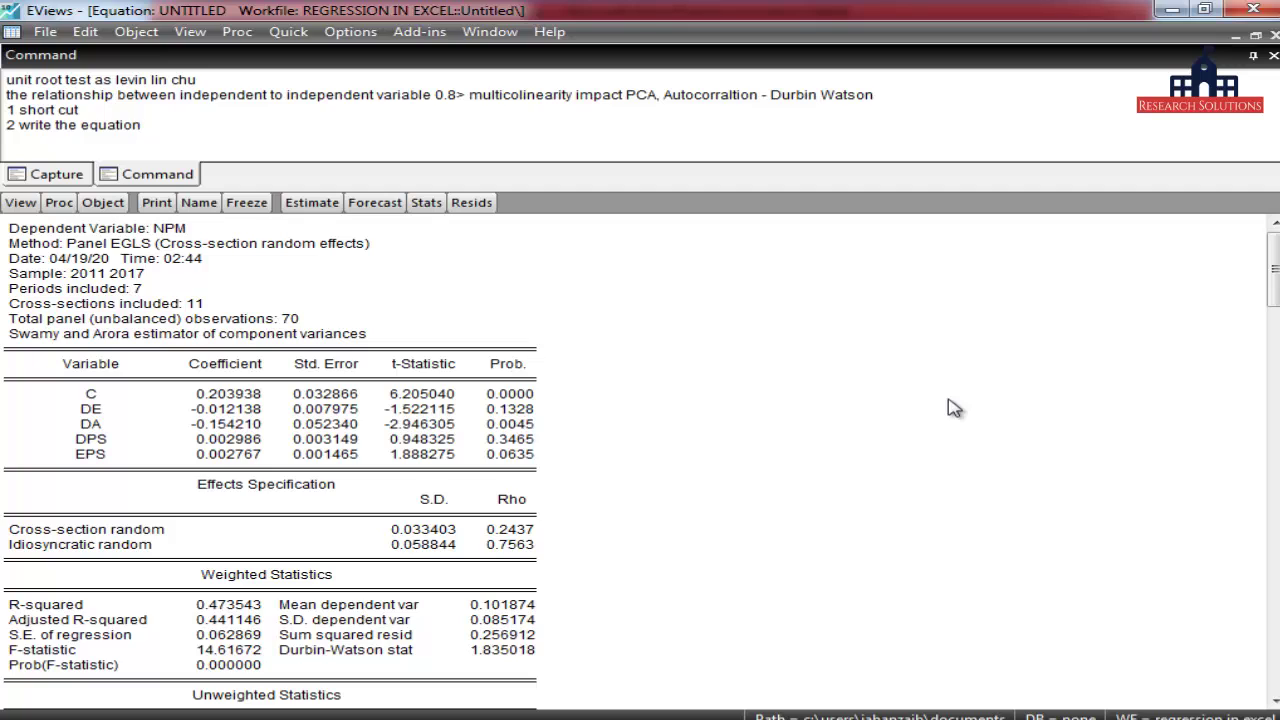
Step: Examine the coefficients and probability for DE and DA in the regression output for NPM
left_click(100, 406)
left_click(92, 422)
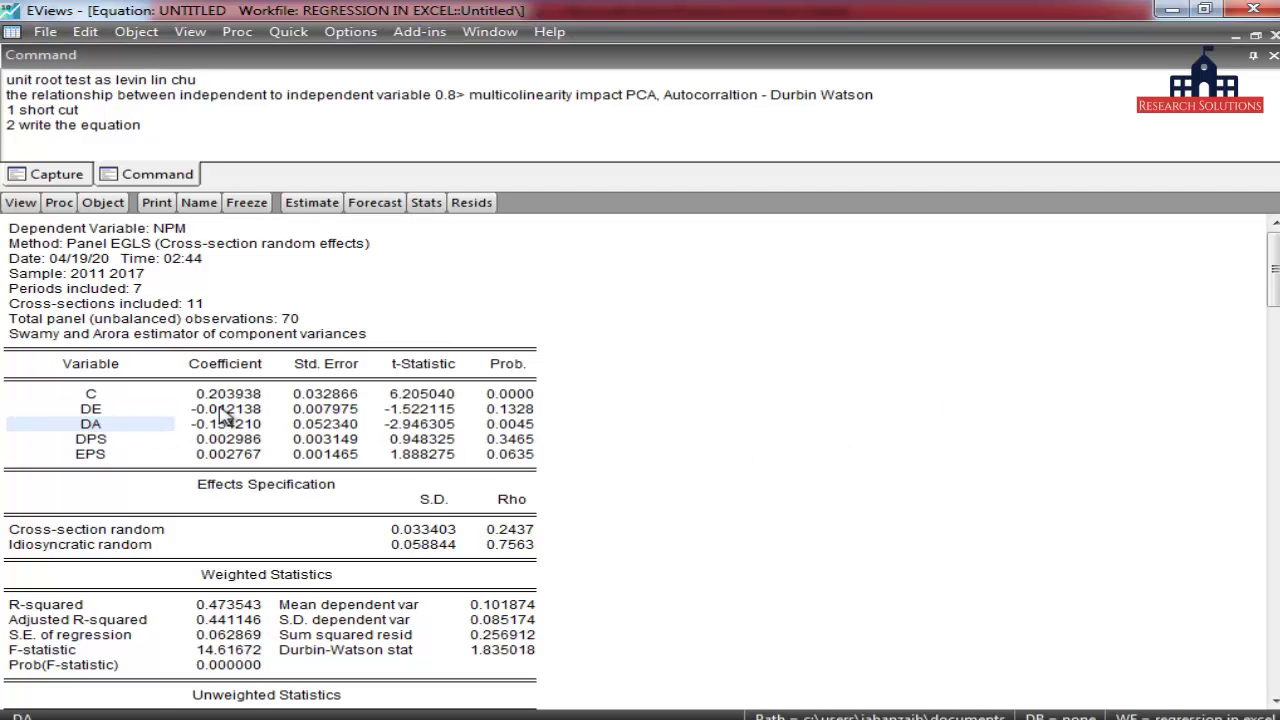
left_click(225, 410)
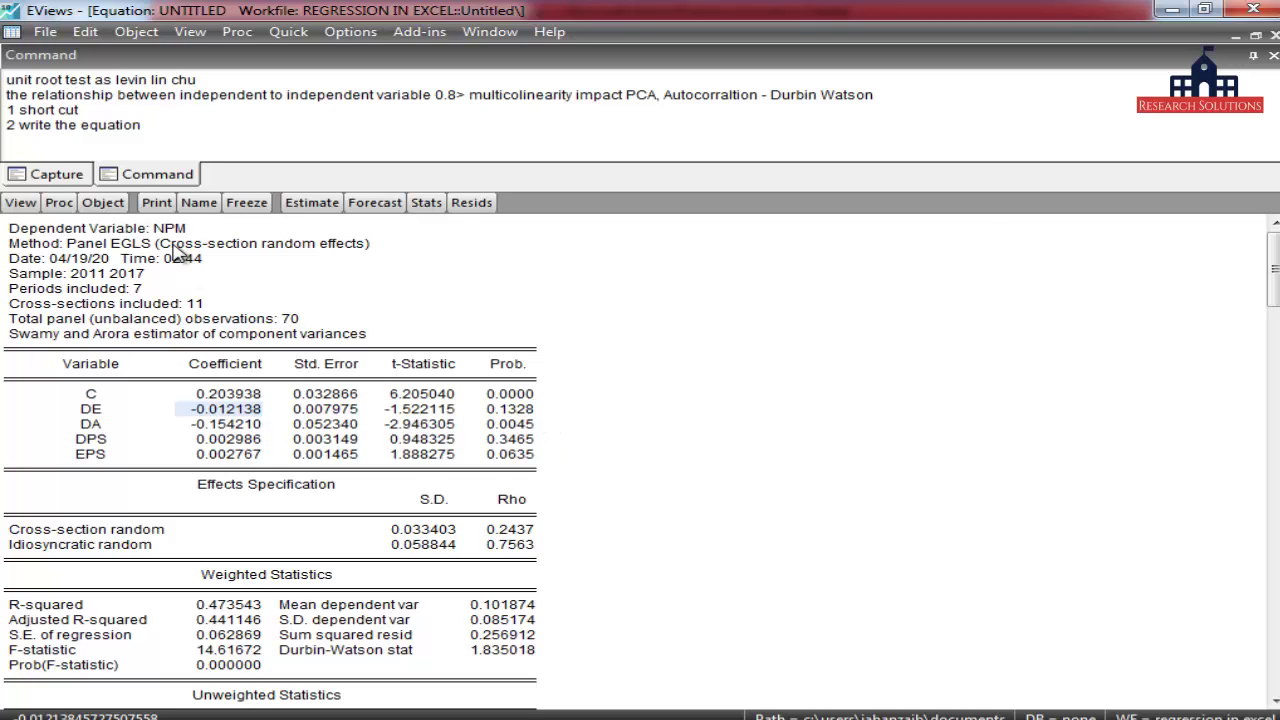
left_click(108, 425)
left_click(527, 428)
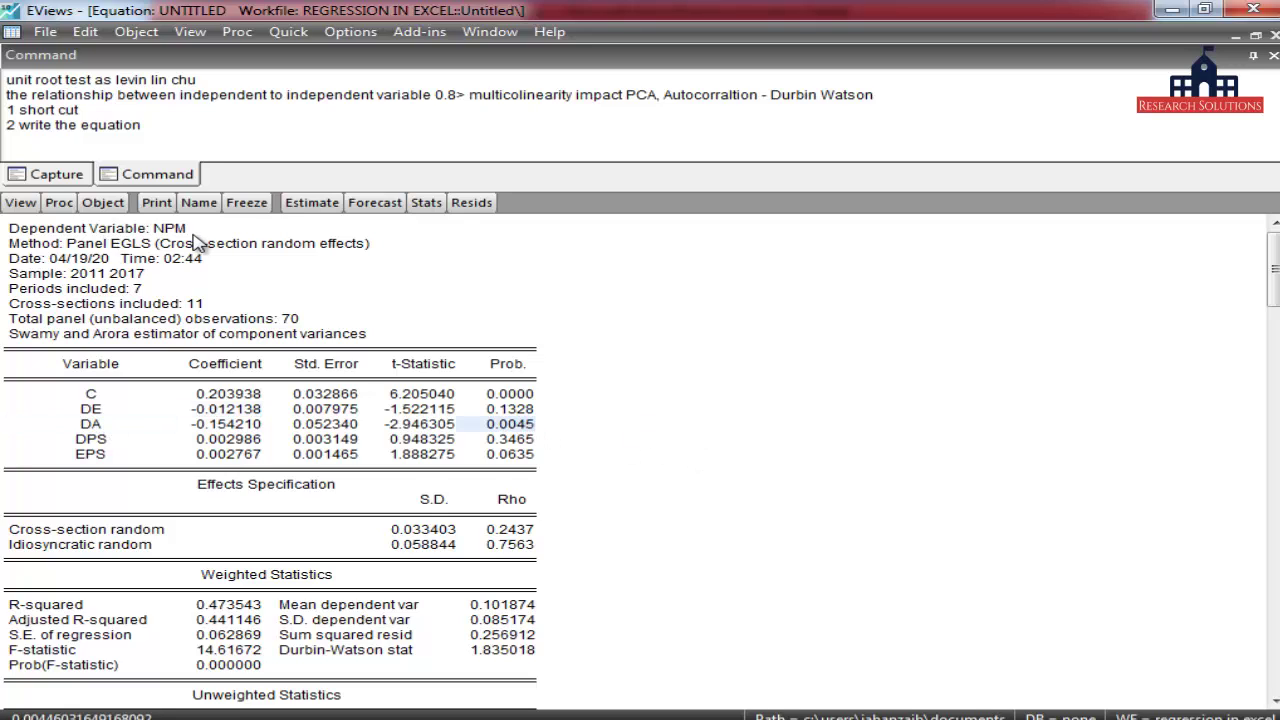
left_click(218, 412)
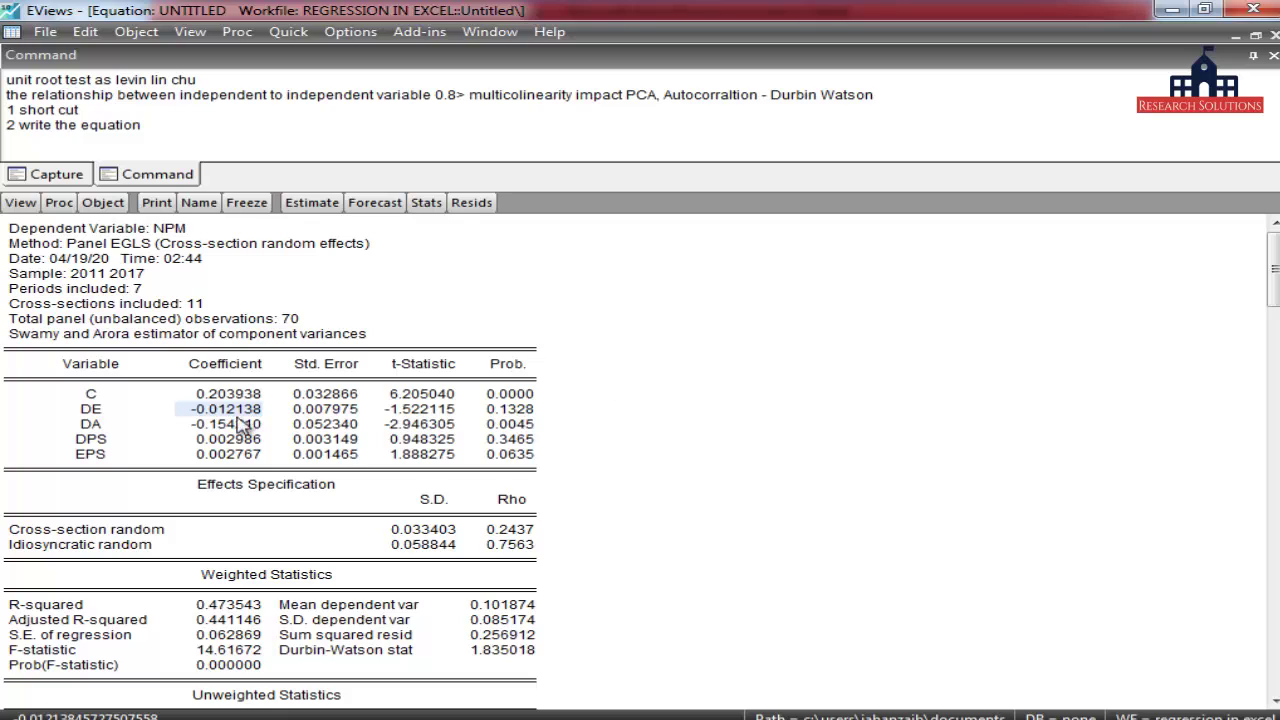
Step: Examine the coefficients and probabilities of DPS and EPS in the regression output
scroll(725, 365, "down", 1)
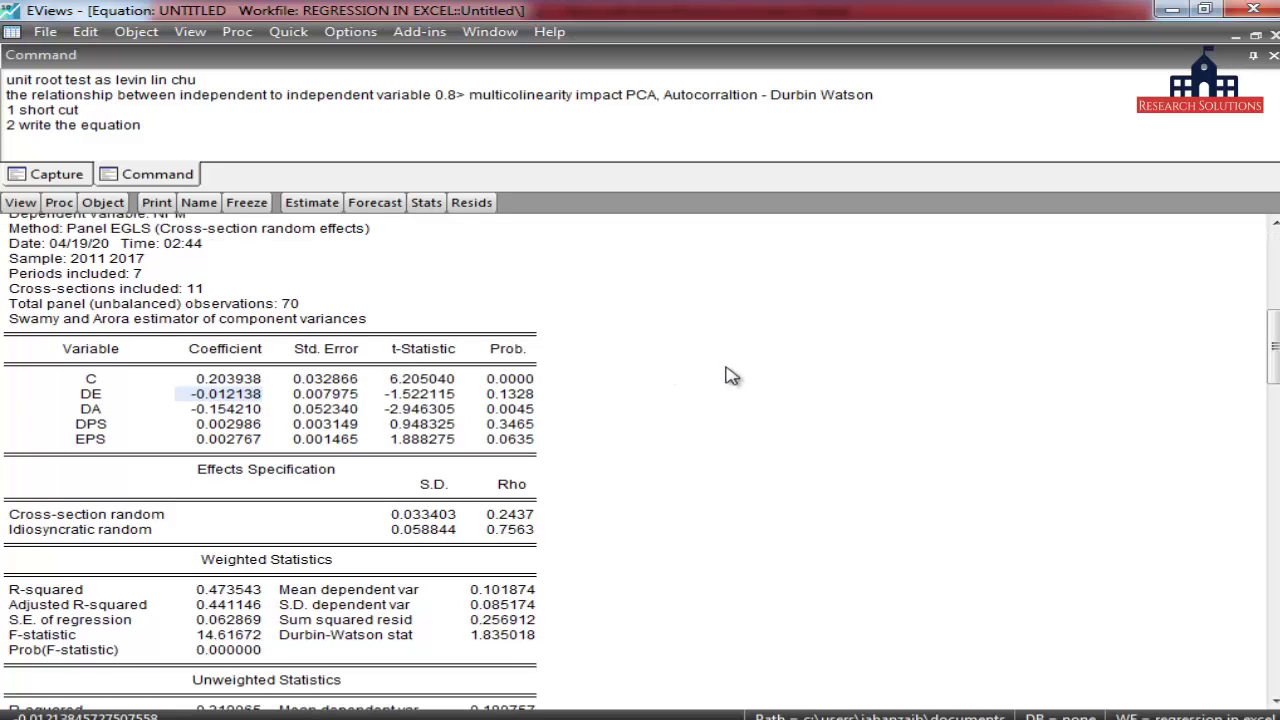
left_click(232, 427)
left_click(238, 441)
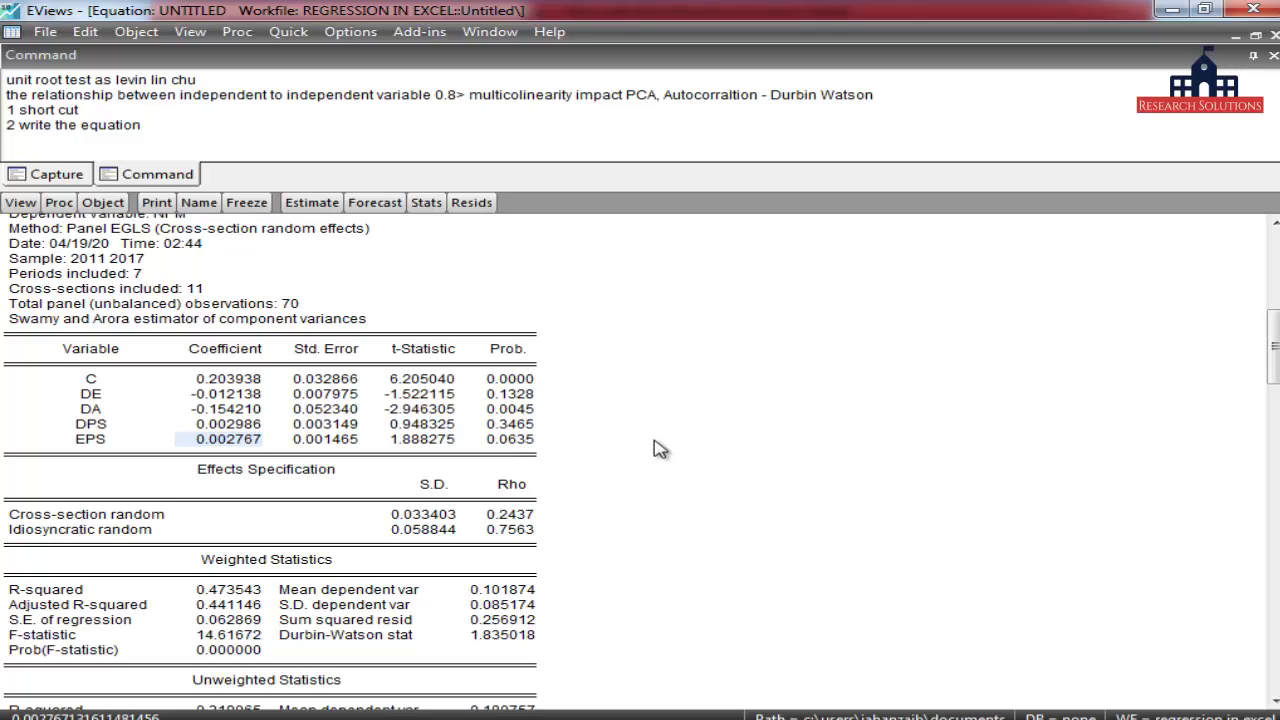
scroll(655, 448, "up", 1)
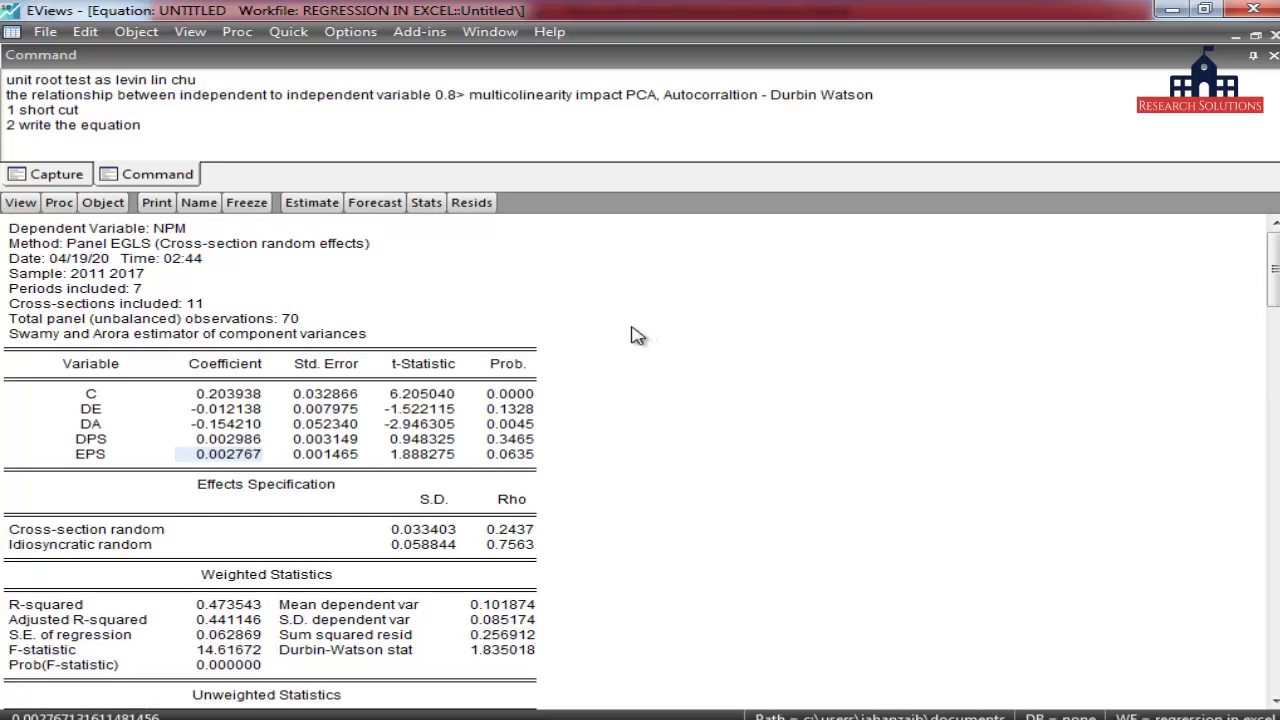
left_click(524, 440)
left_click(531, 455)
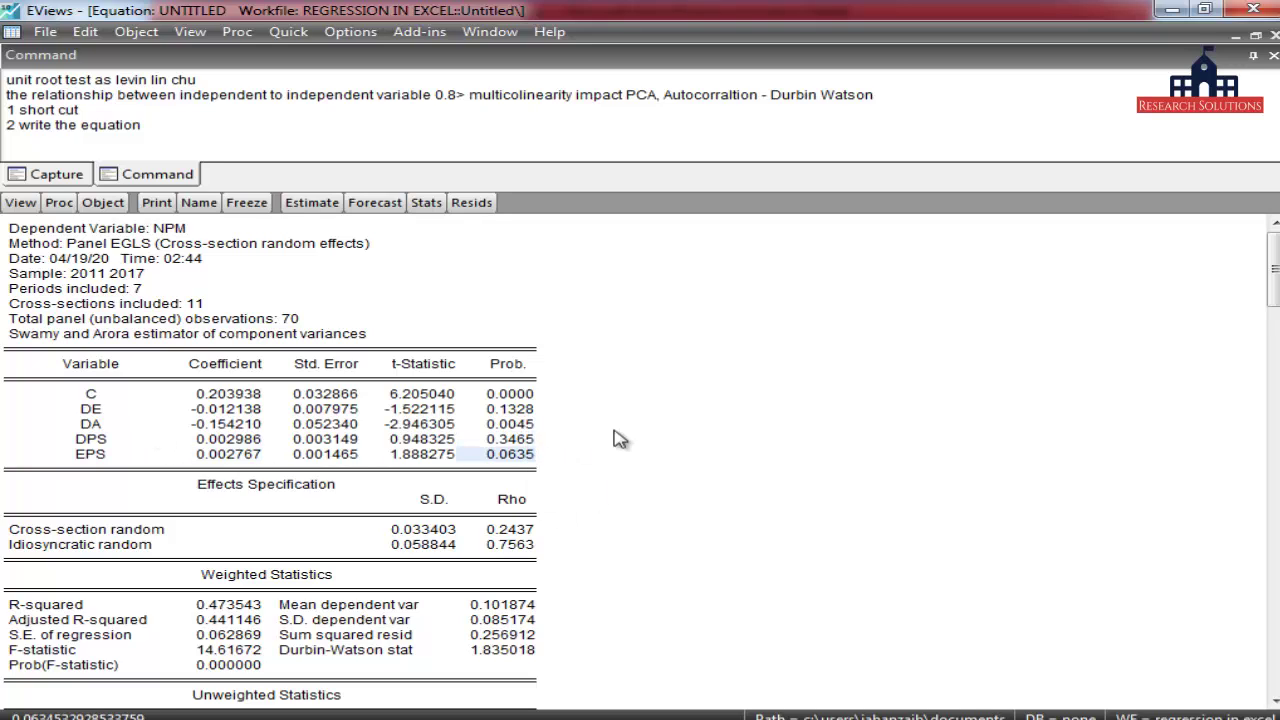
Step: Check the sign of DA's coefficient against its probability to judge its effect on NPM
left_click(106, 425)
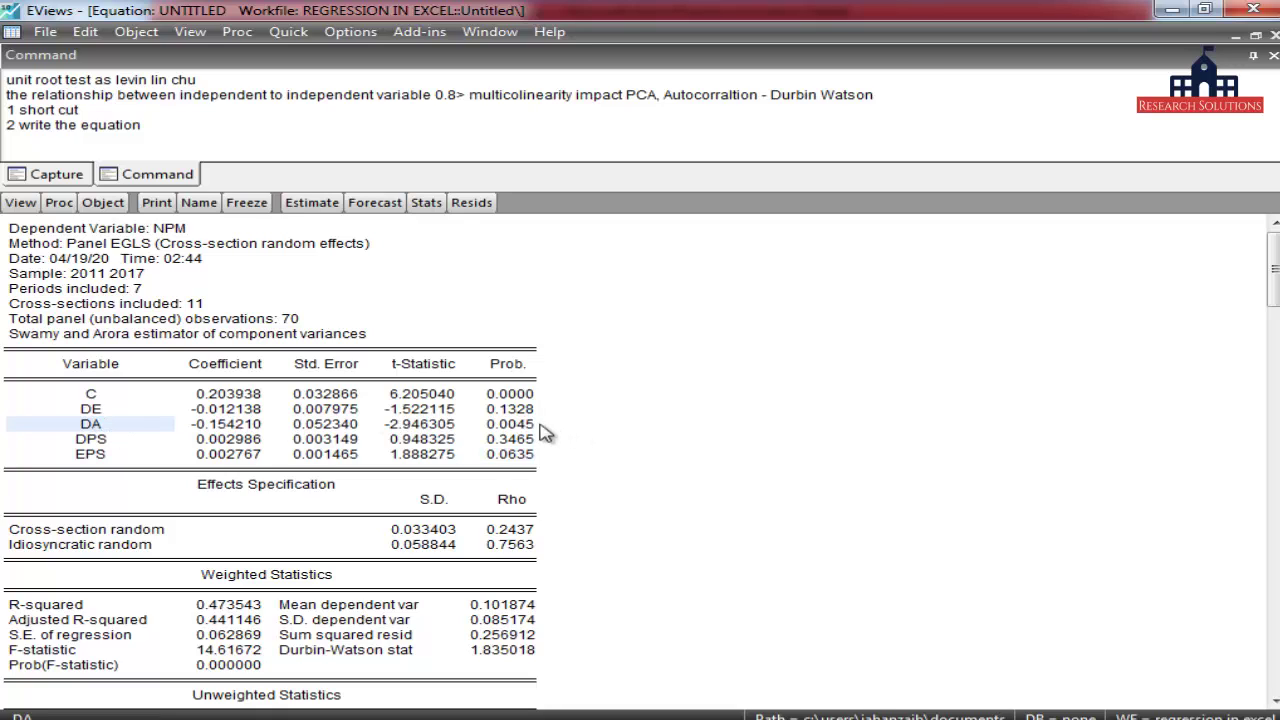
left_click(240, 425)
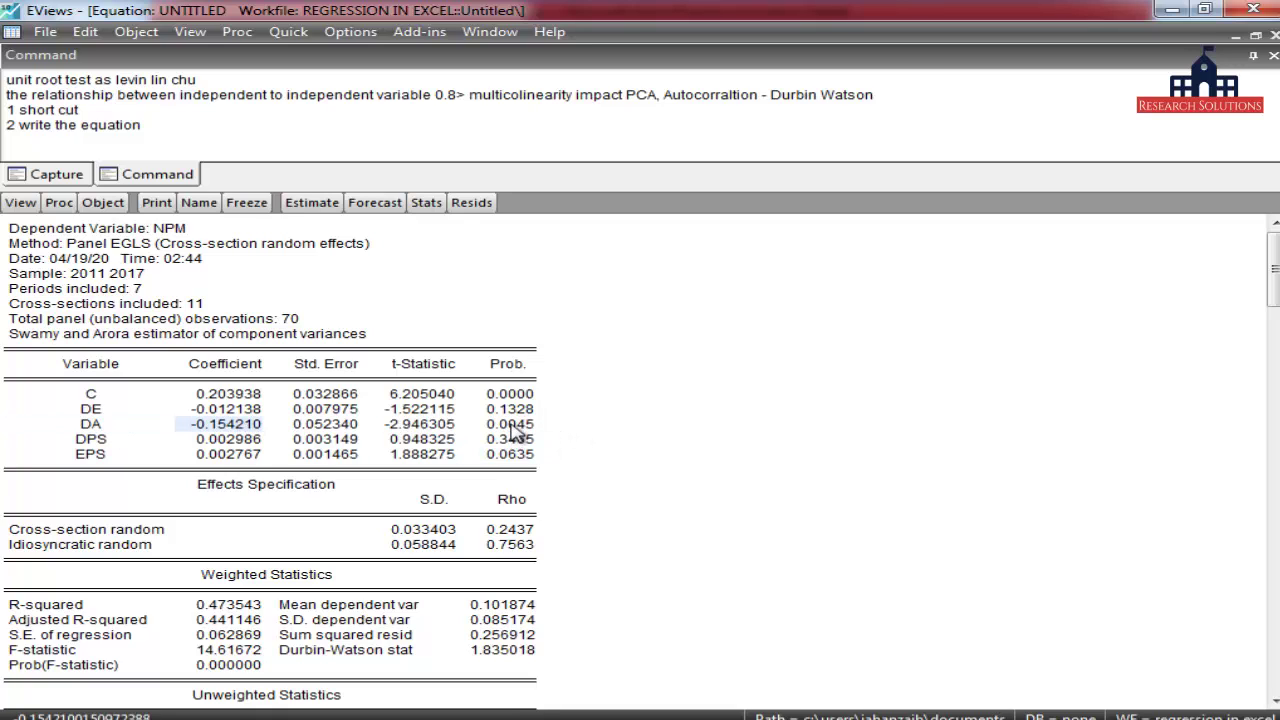
left_click(512, 428)
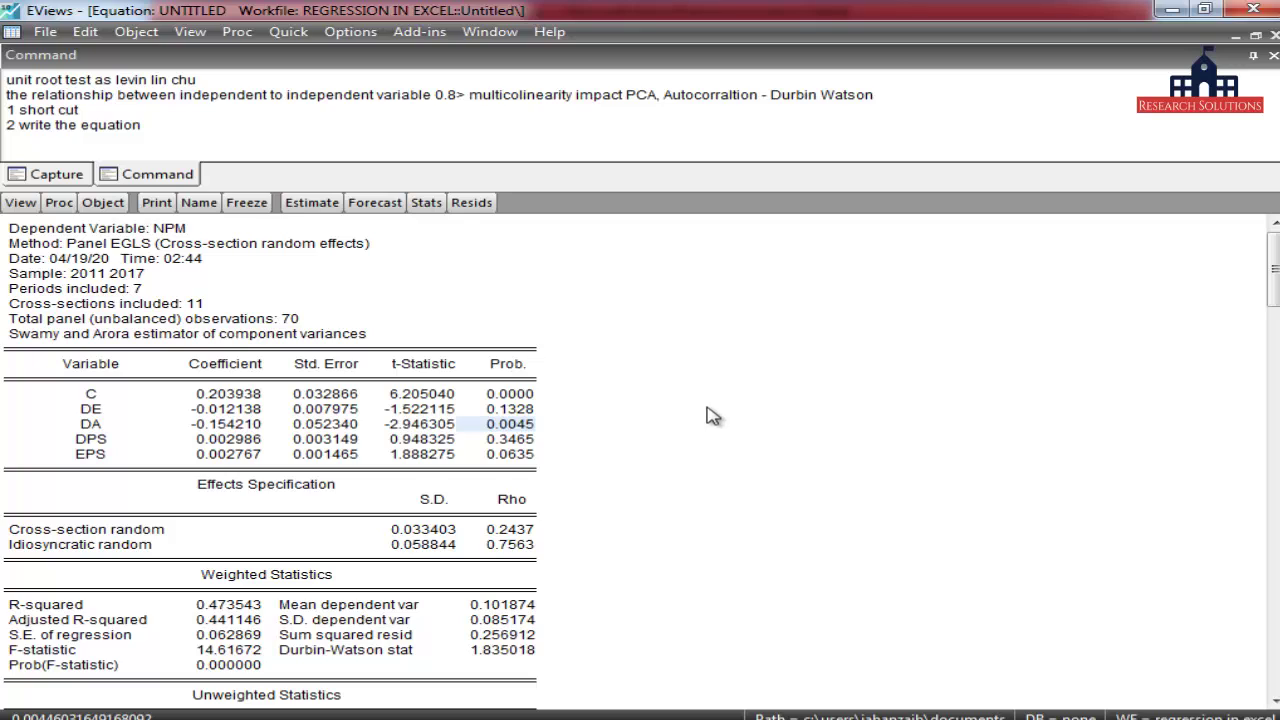
left_click(226, 425)
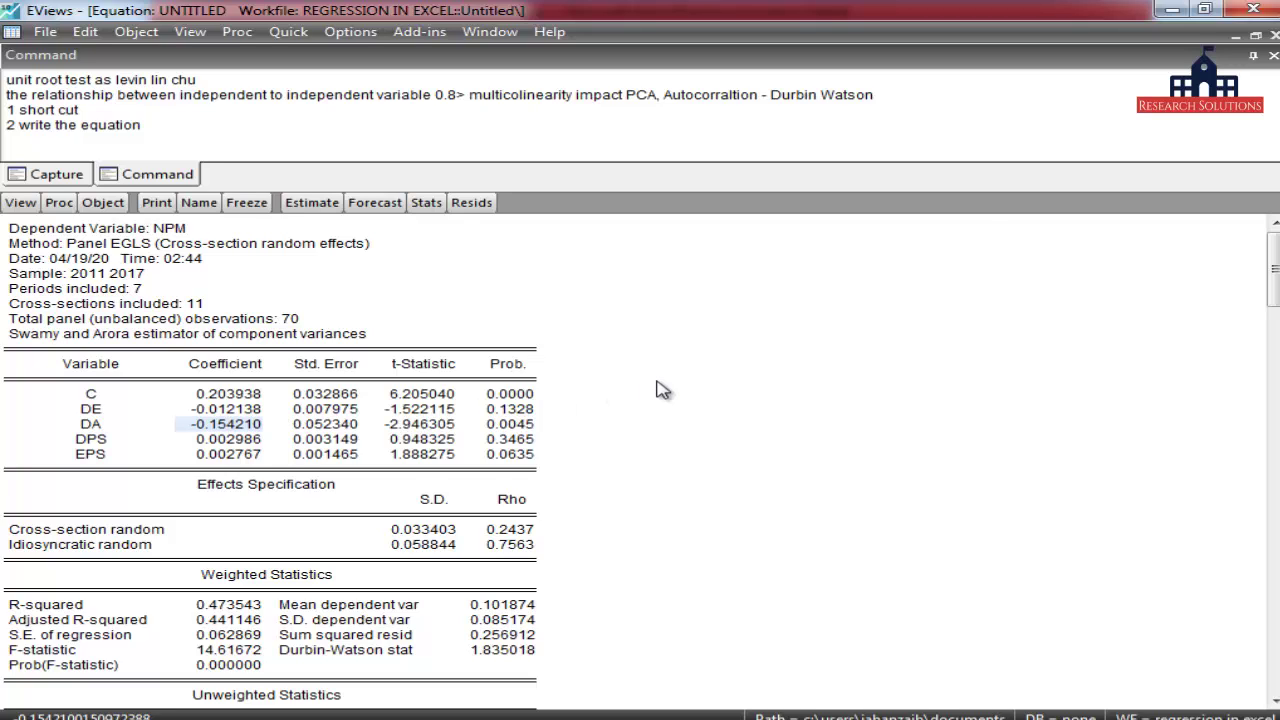
left_click(525, 428)
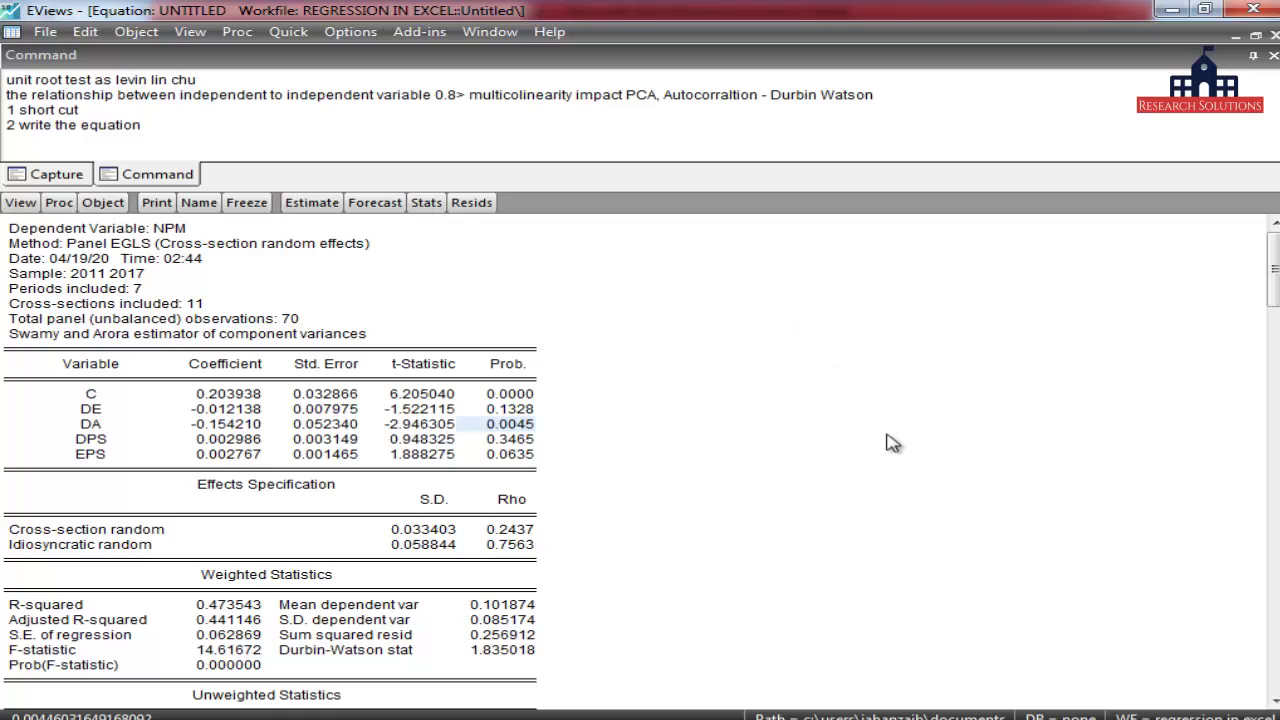
Step: Examine the R-squared and adjusted R-squared values under Weighted Statistics
scroll(893, 440, "down", 1)
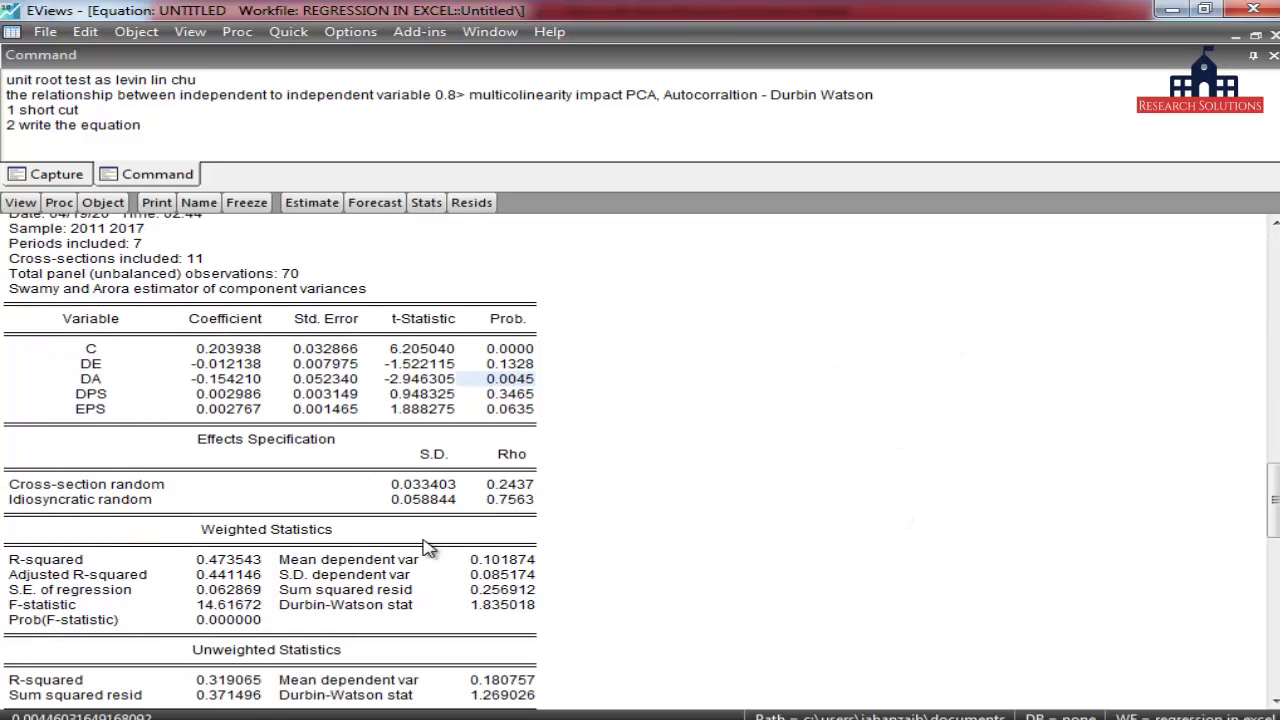
left_click(241, 565)
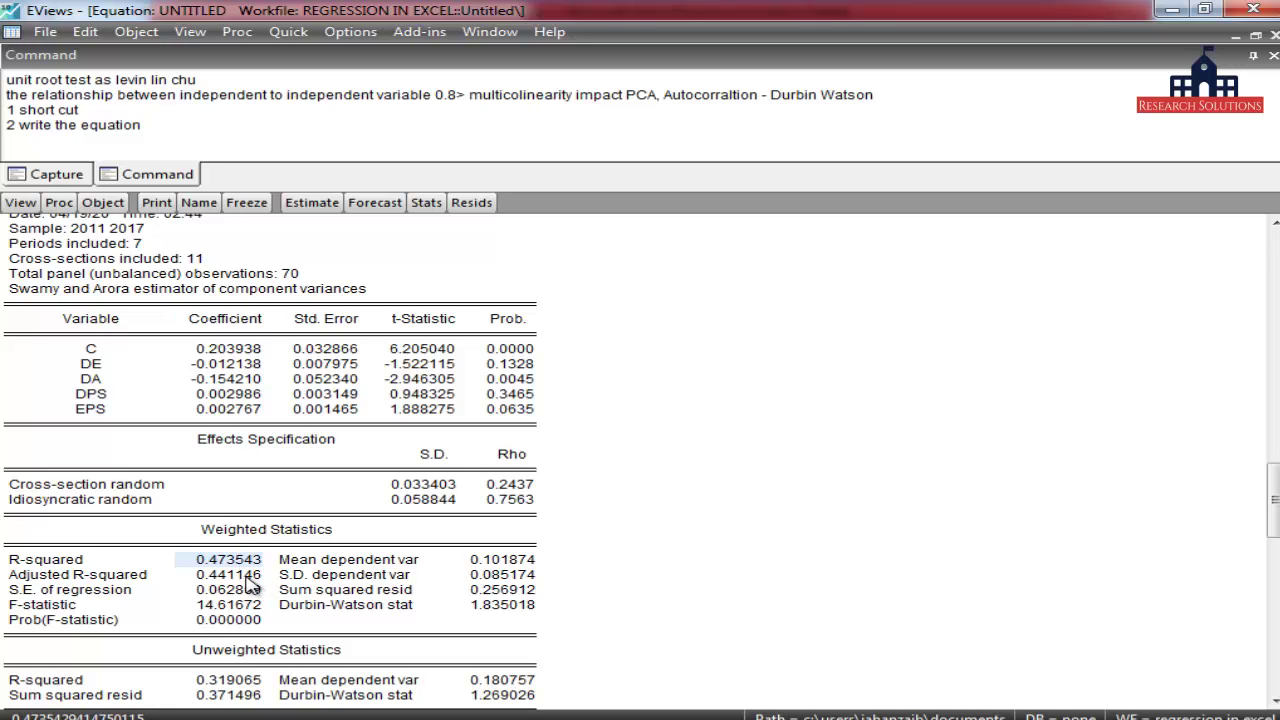
left_click(248, 577)
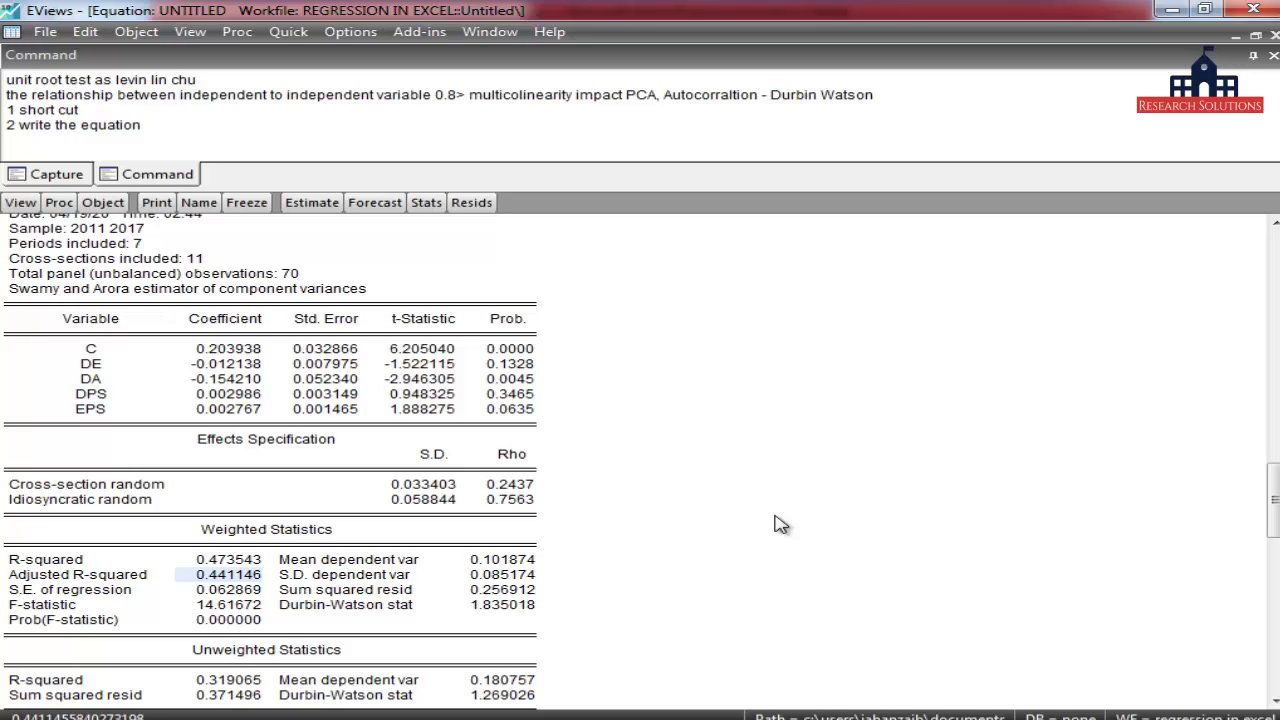
Step: Add the command-window note "collectively independent variables are explaining around 44.11% to dependent variable" on a new line
left_click(197, 143)
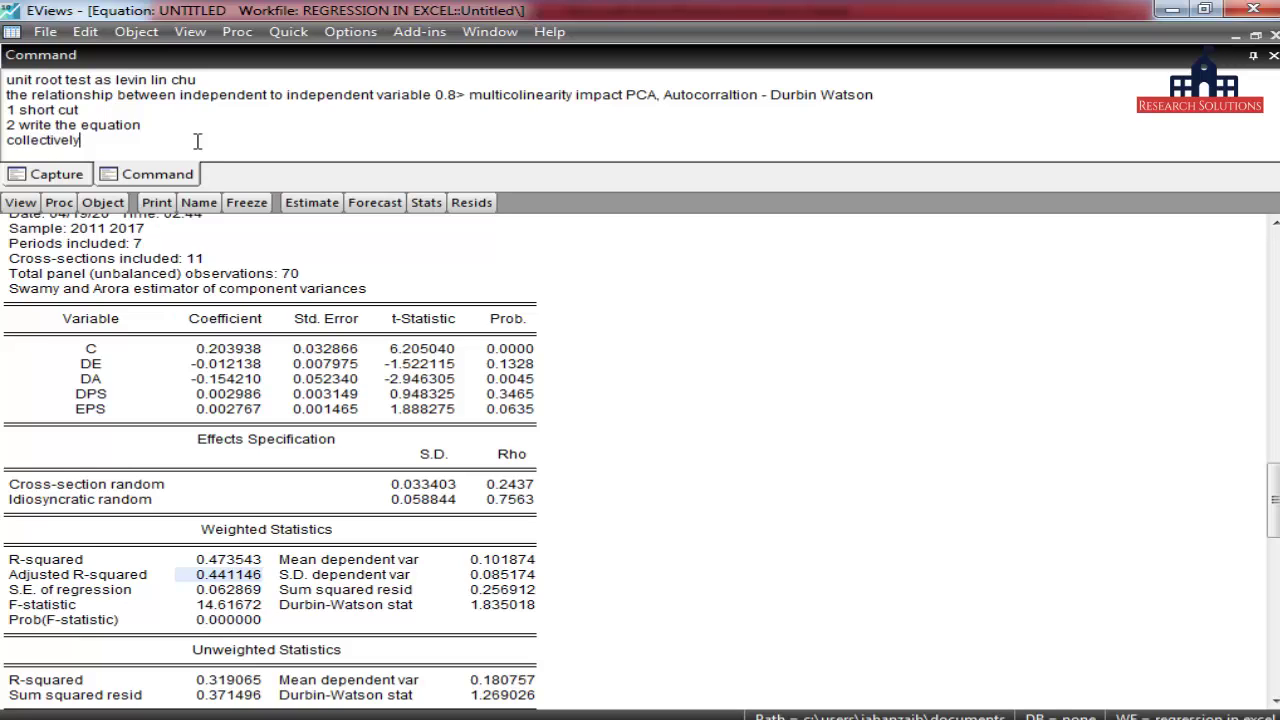
type("epecop")
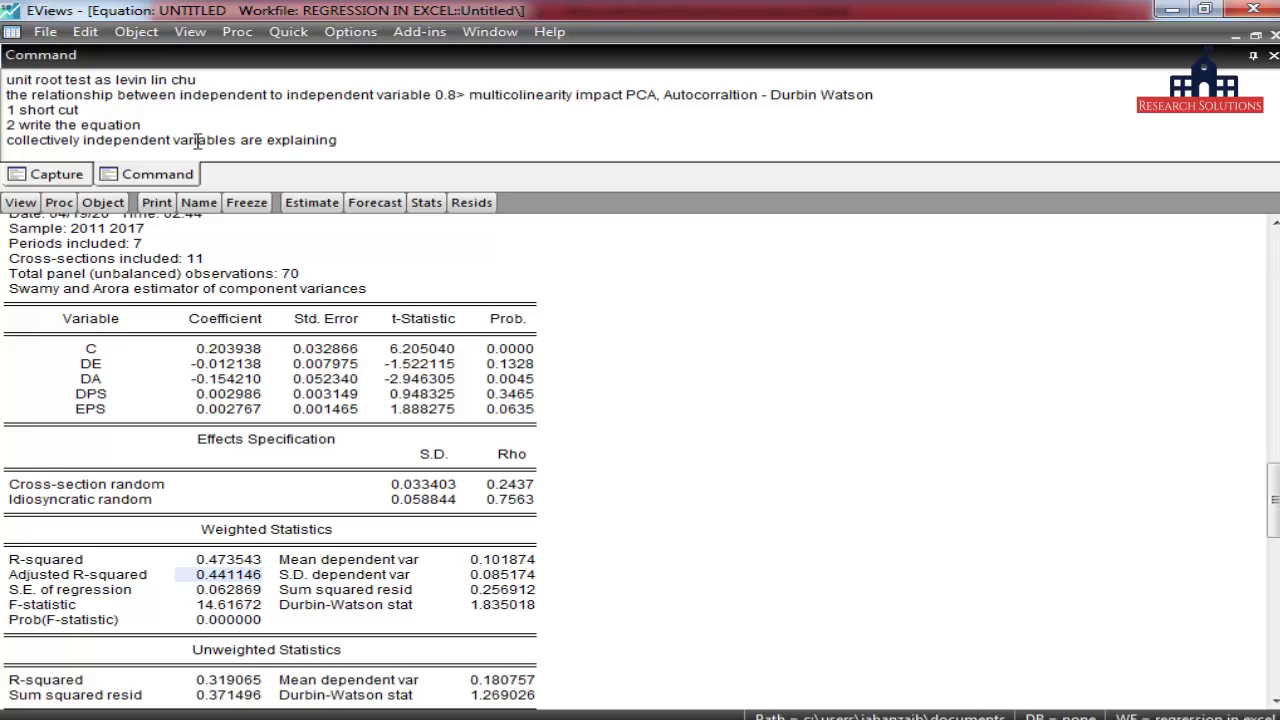
type("ound 44.11% to")
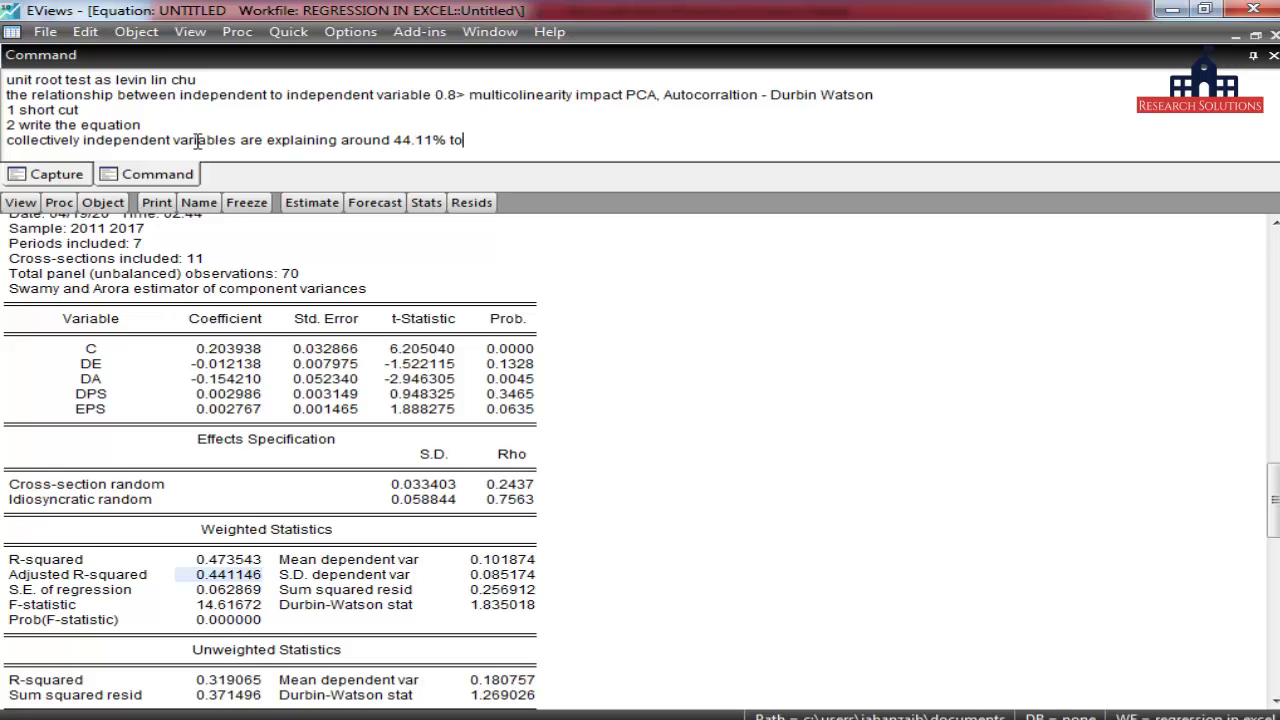
type(" dependent variable")
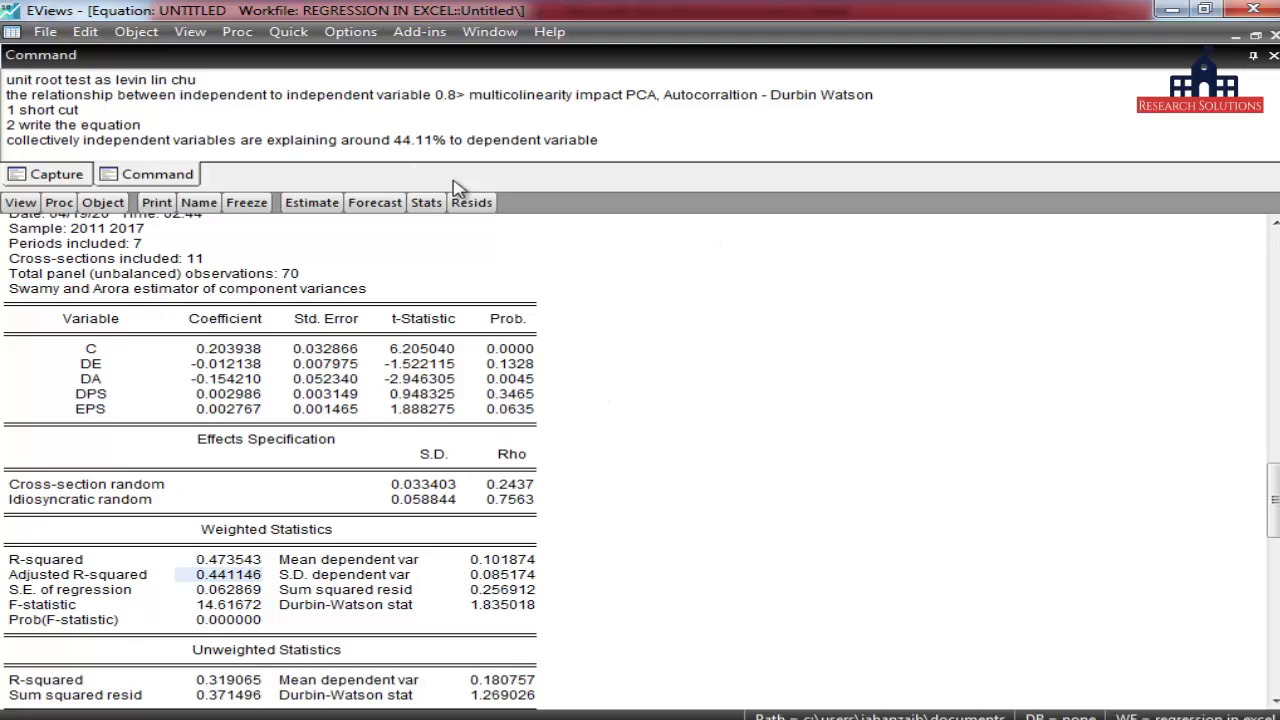
Step: Switch to the Excel Regression document in Word and highlight post-conditional assumption 6 about sufficient parameters and Adjusted R Square
key("alt+Tab")
scroll(795, 374, "down", 15)
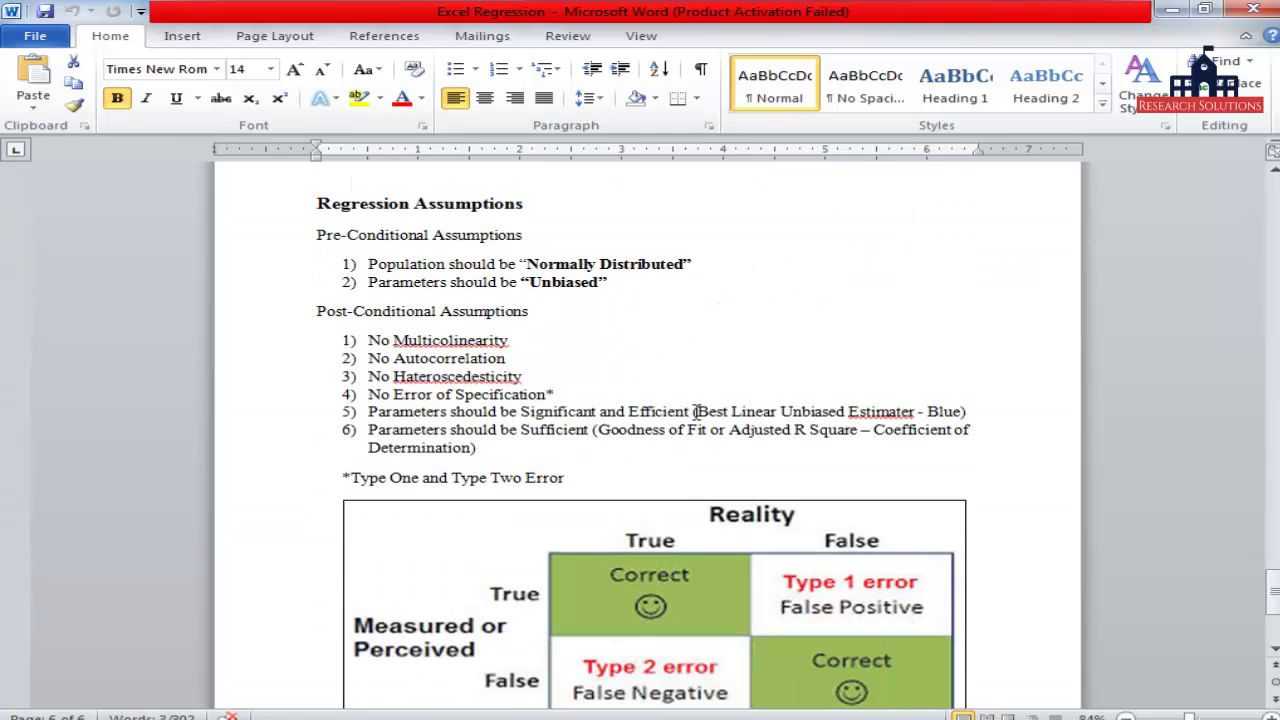
left_click_drag(384, 436, 527, 450)
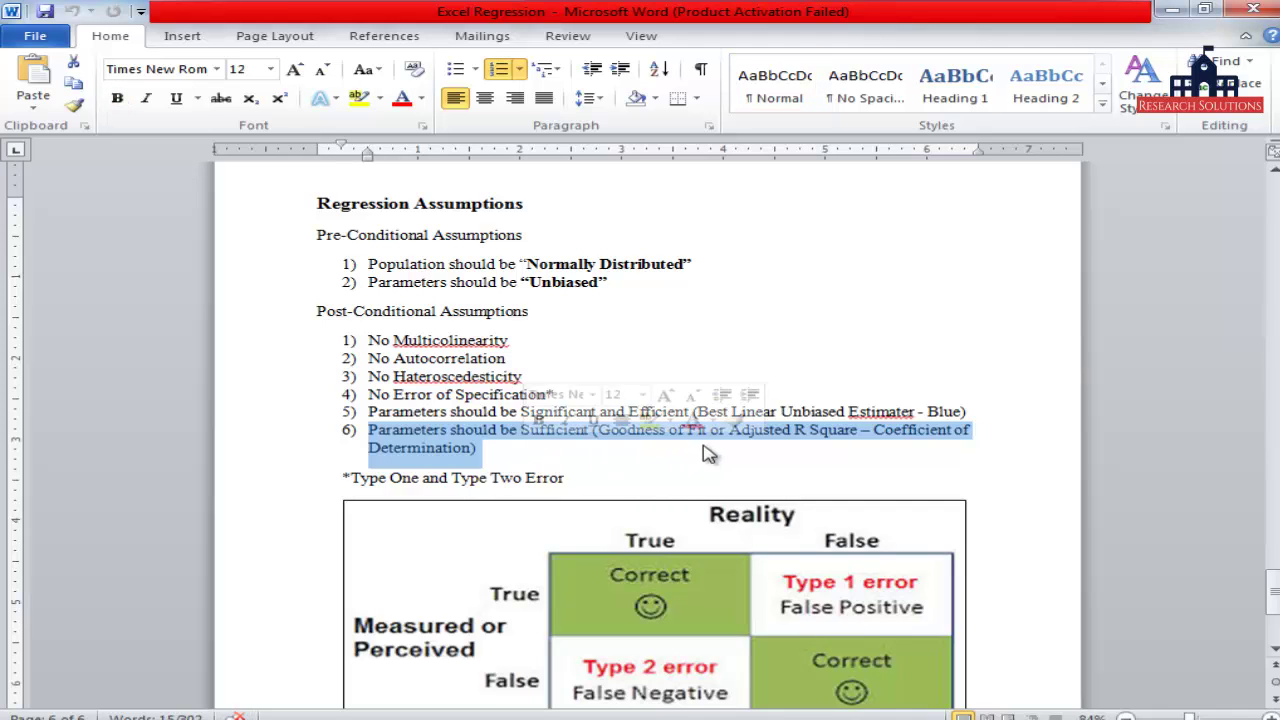
Step: Switch to EViews, add the note "DW near to 2 means no auto correlation" on a new line and complete "correlation" in the line above
left_click(645, 455)
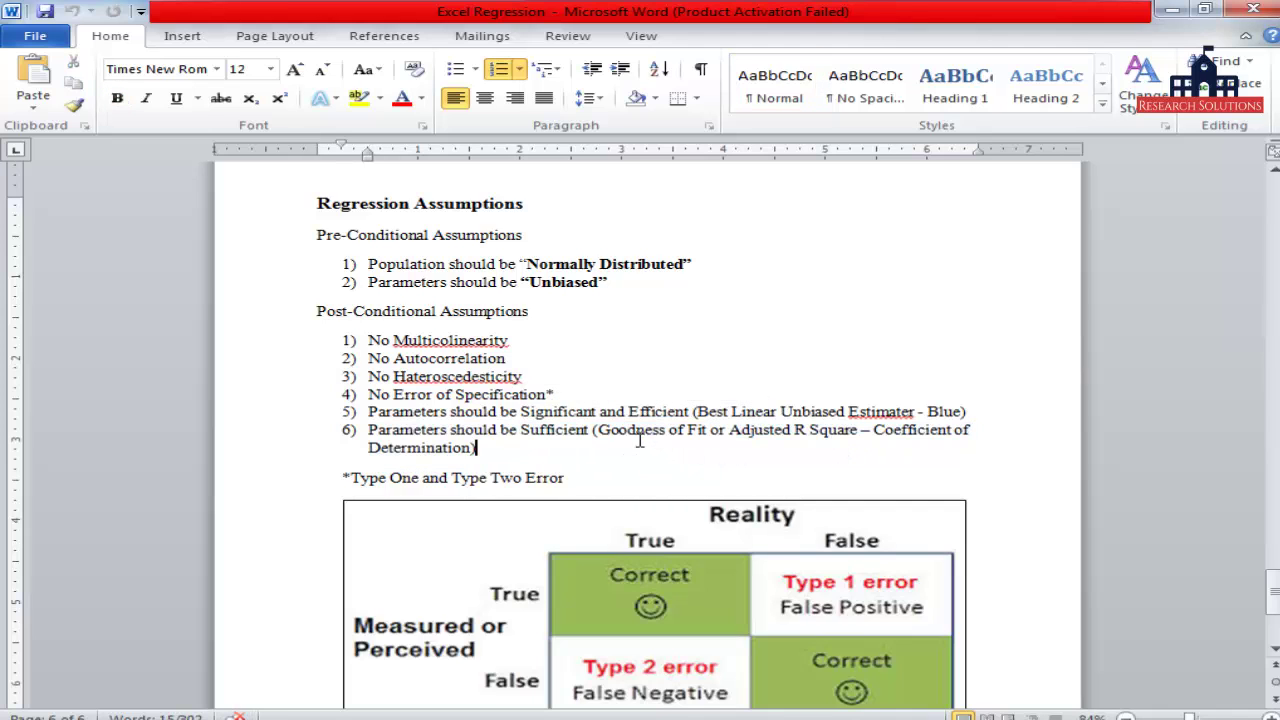
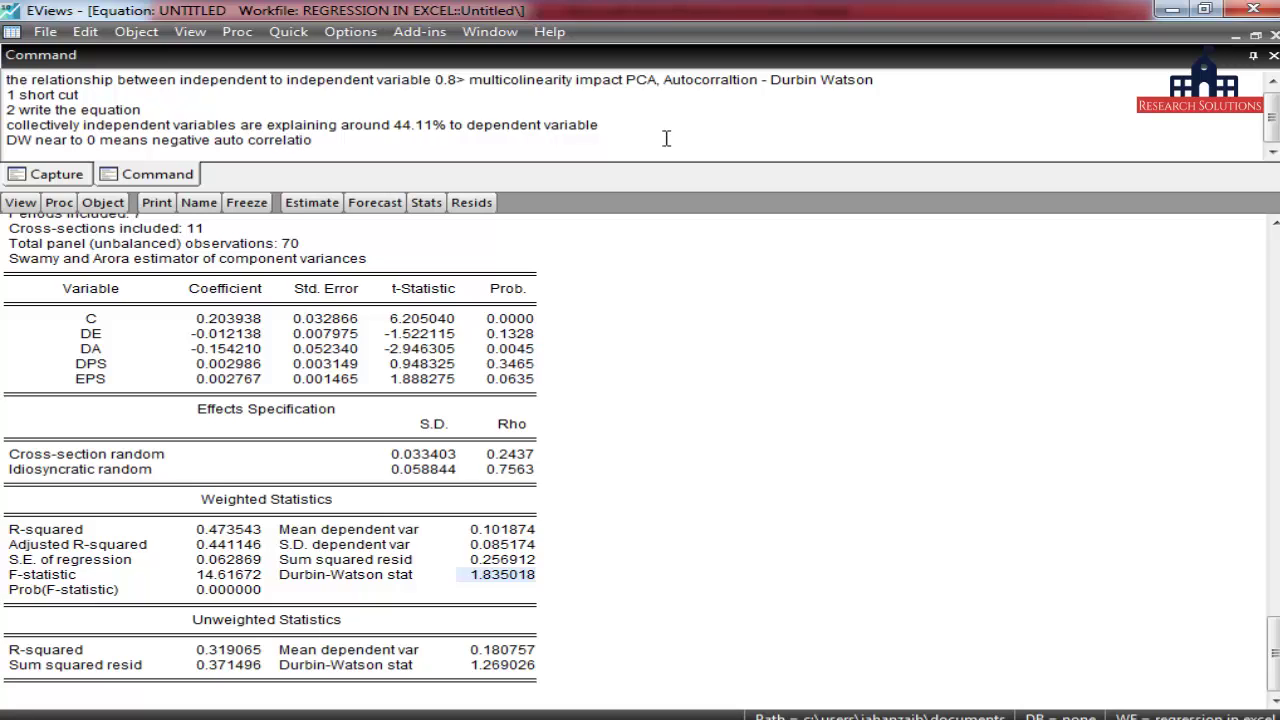
key("Return")
type("DW")
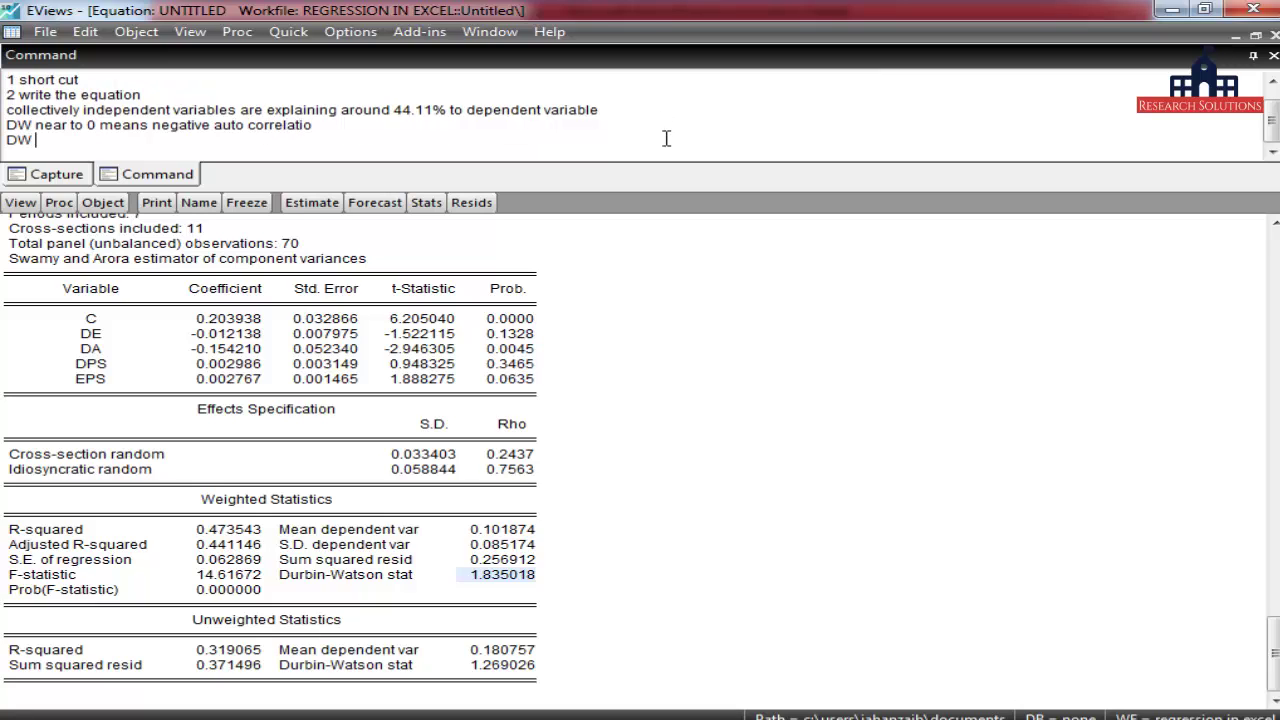
type(" neatrto 2 means no")
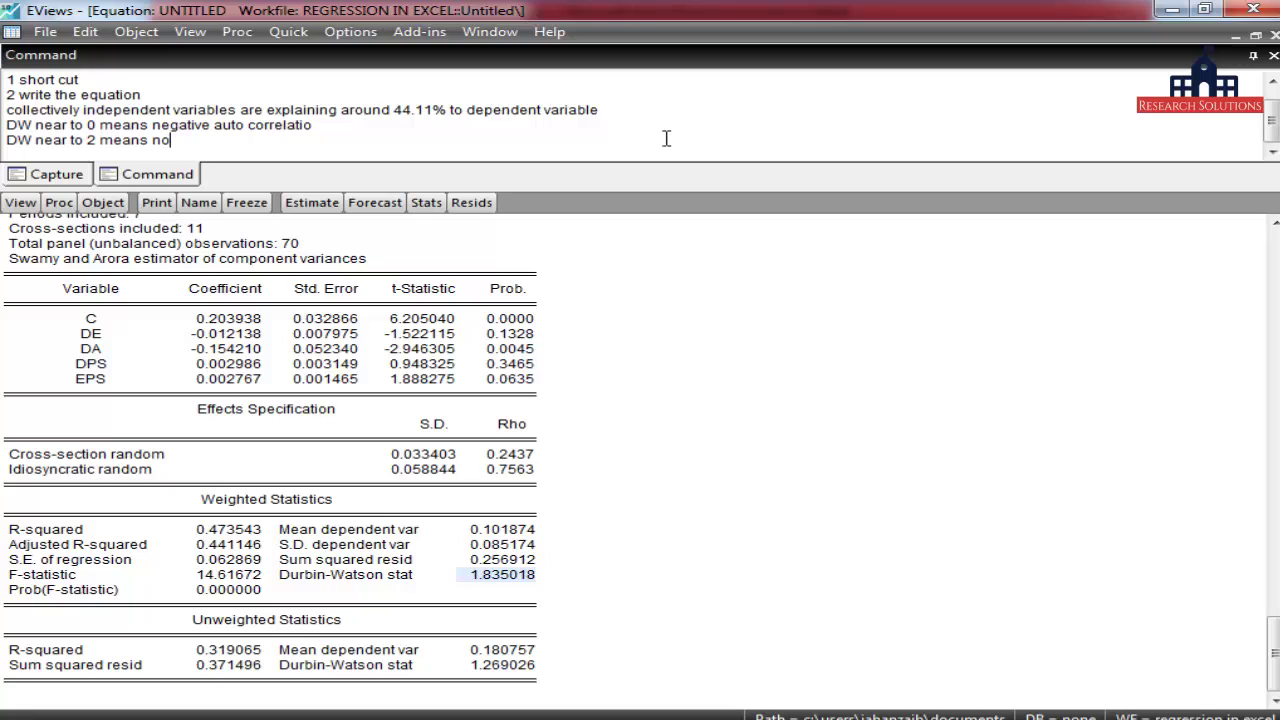
type(" auto cor")
type("relatu")
type("io")
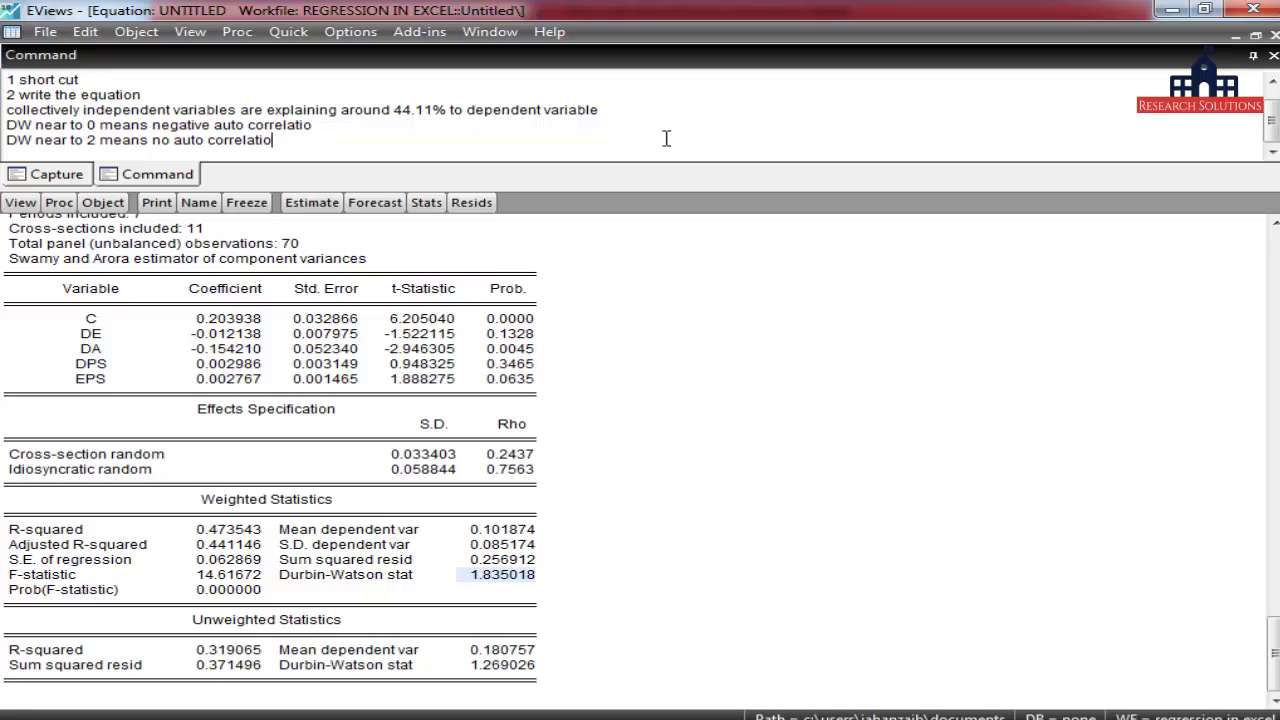
key("Right")
key("Right")
key("Right")
key("Right")
type("n")
key("Down")
Step: Add another note line reading "DW neat to 4 means positive auto correlation" below the existing Durbin-Watson notes
key("Return")
type("D")
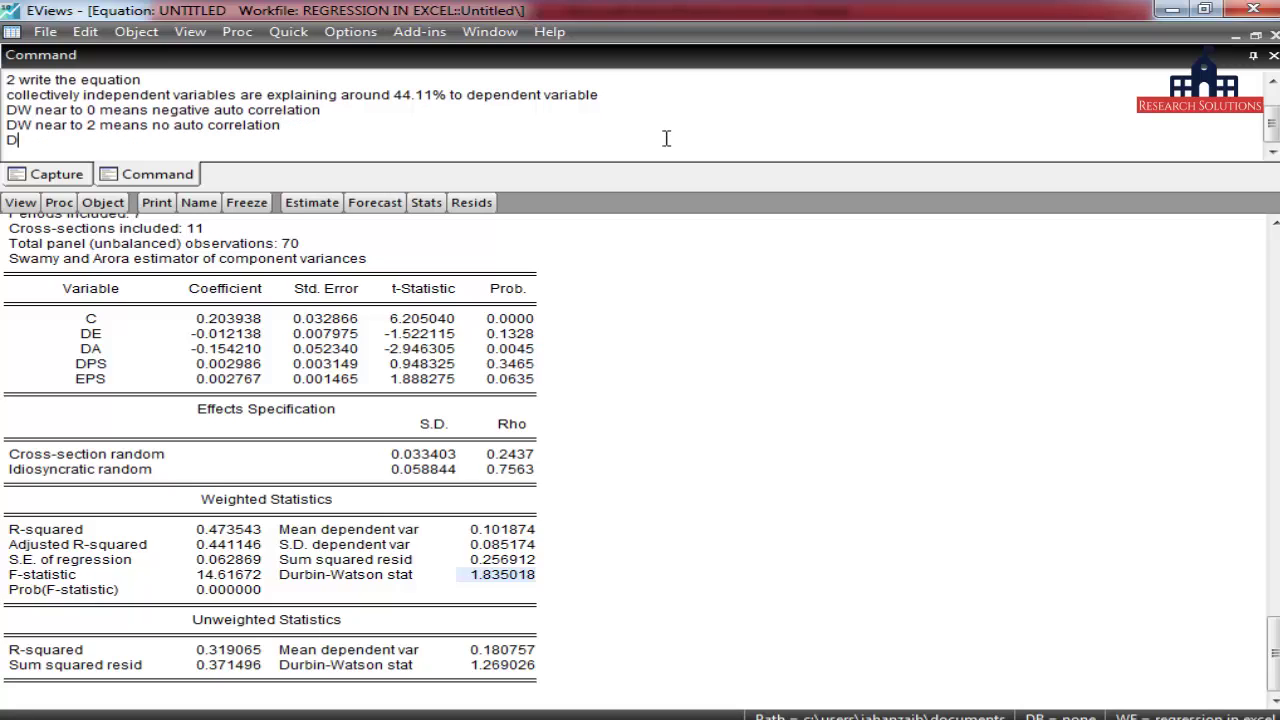
type("W neat to 4 means pos")
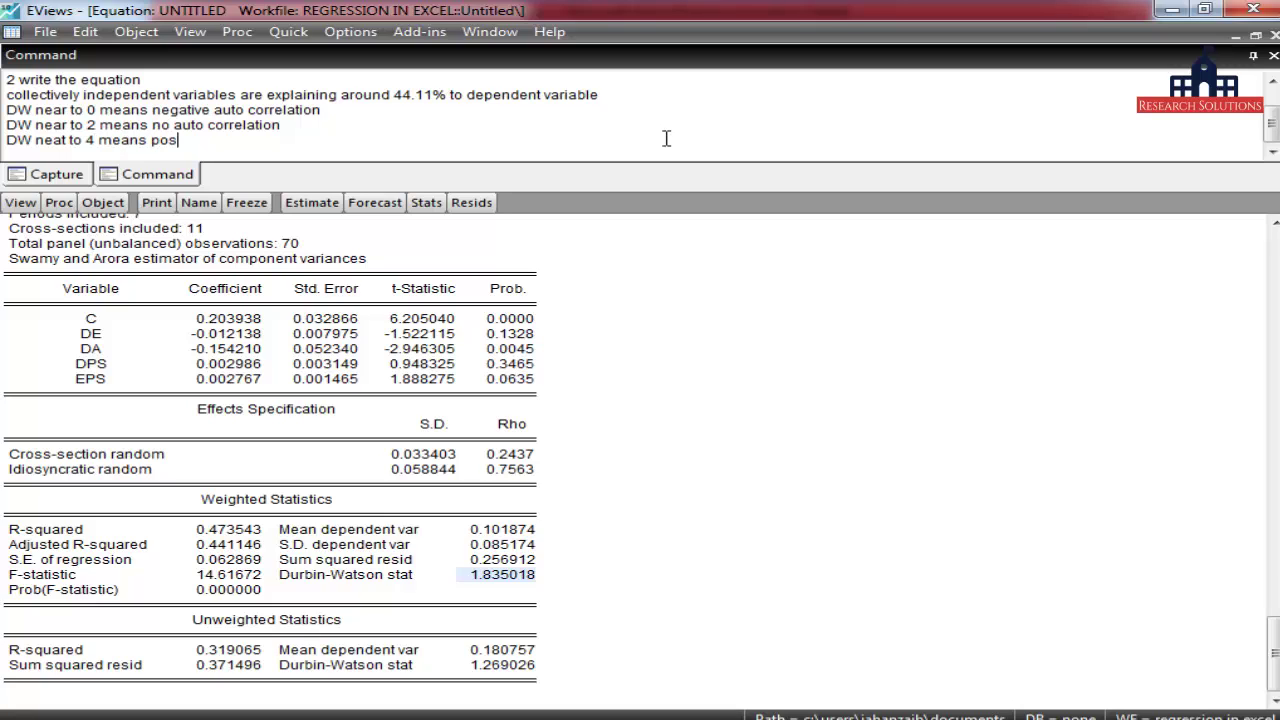
type("itive auto correlati")
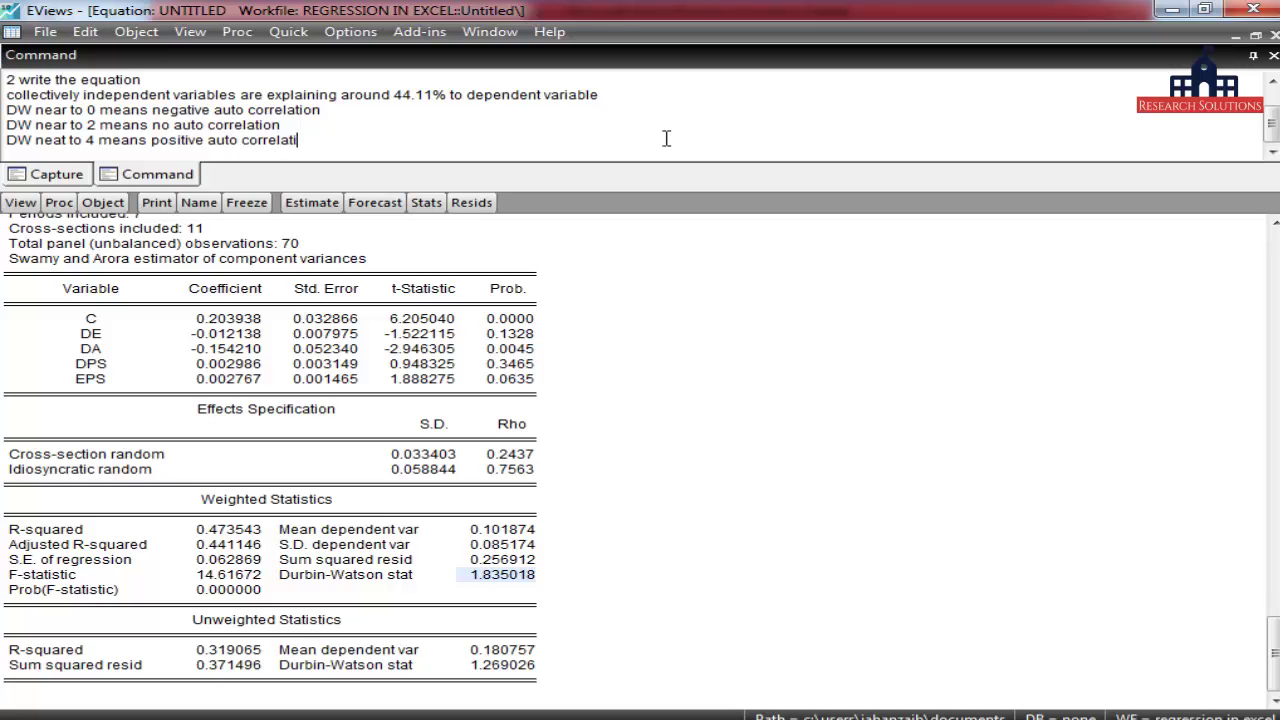
type("on")
Step: Examine the Durbin-Watson stat and its value under Weighted Statistics
left_click(360, 591)
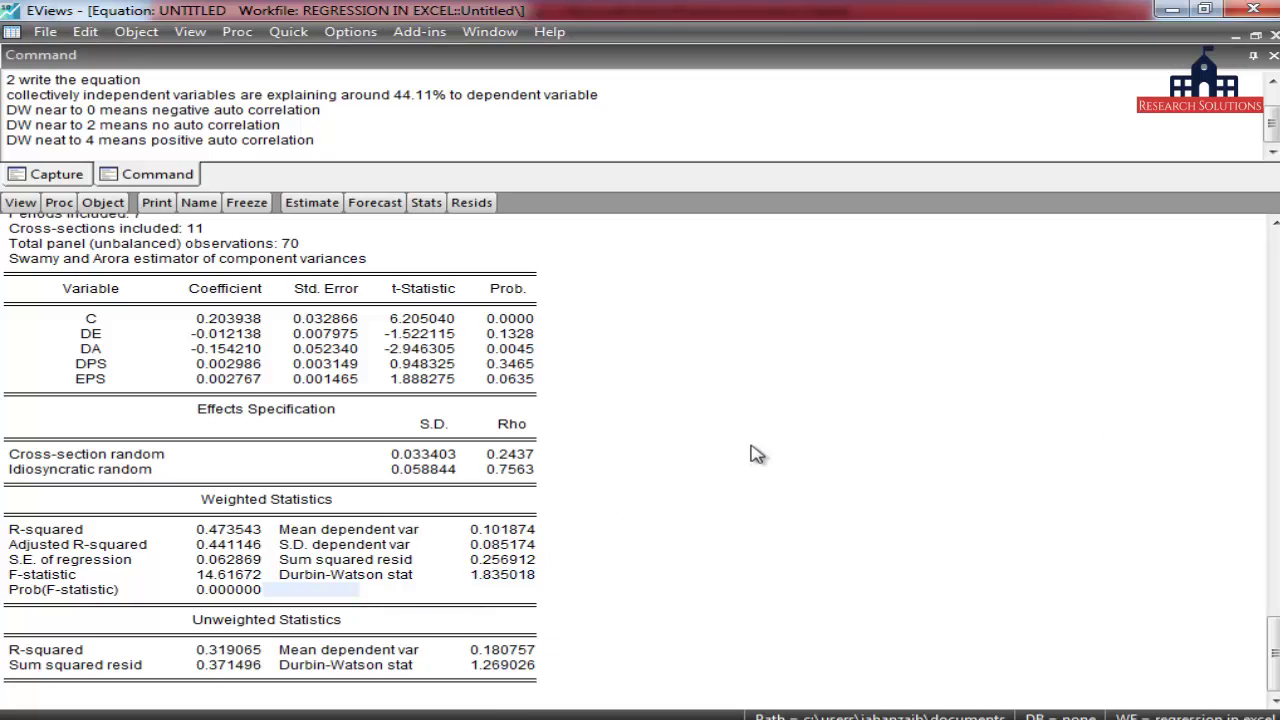
left_click(337, 575)
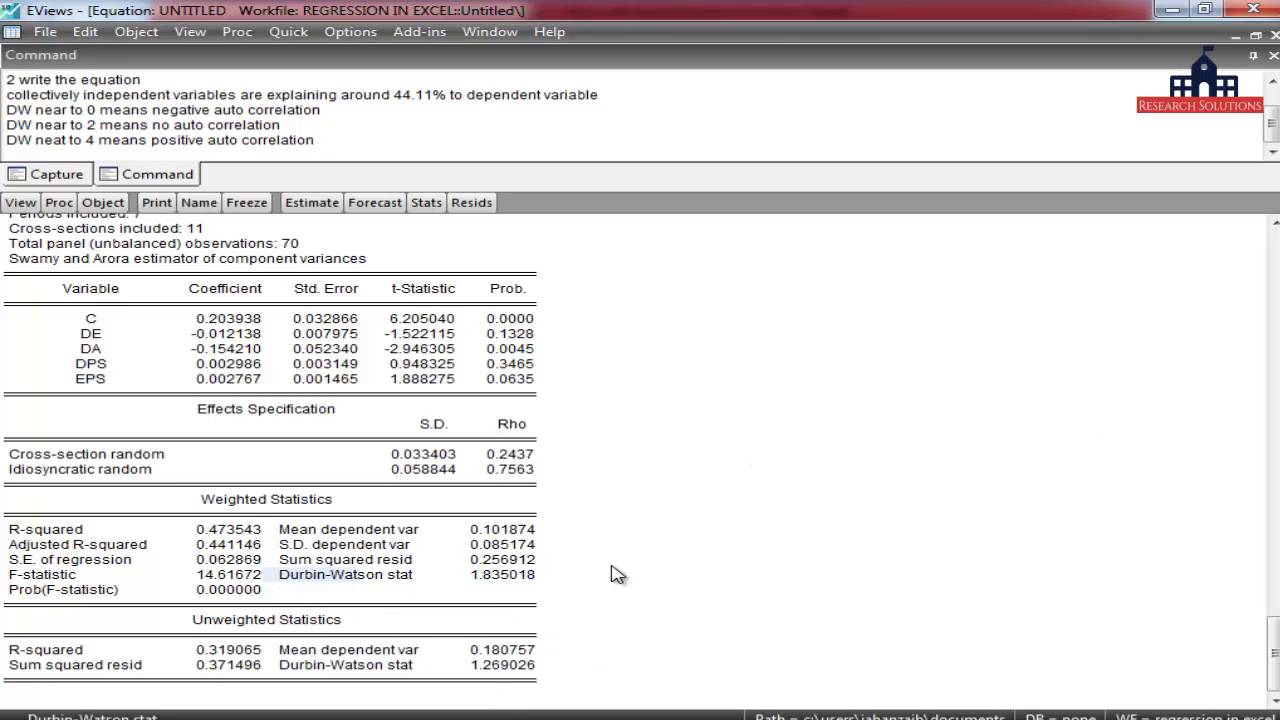
left_click(521, 580)
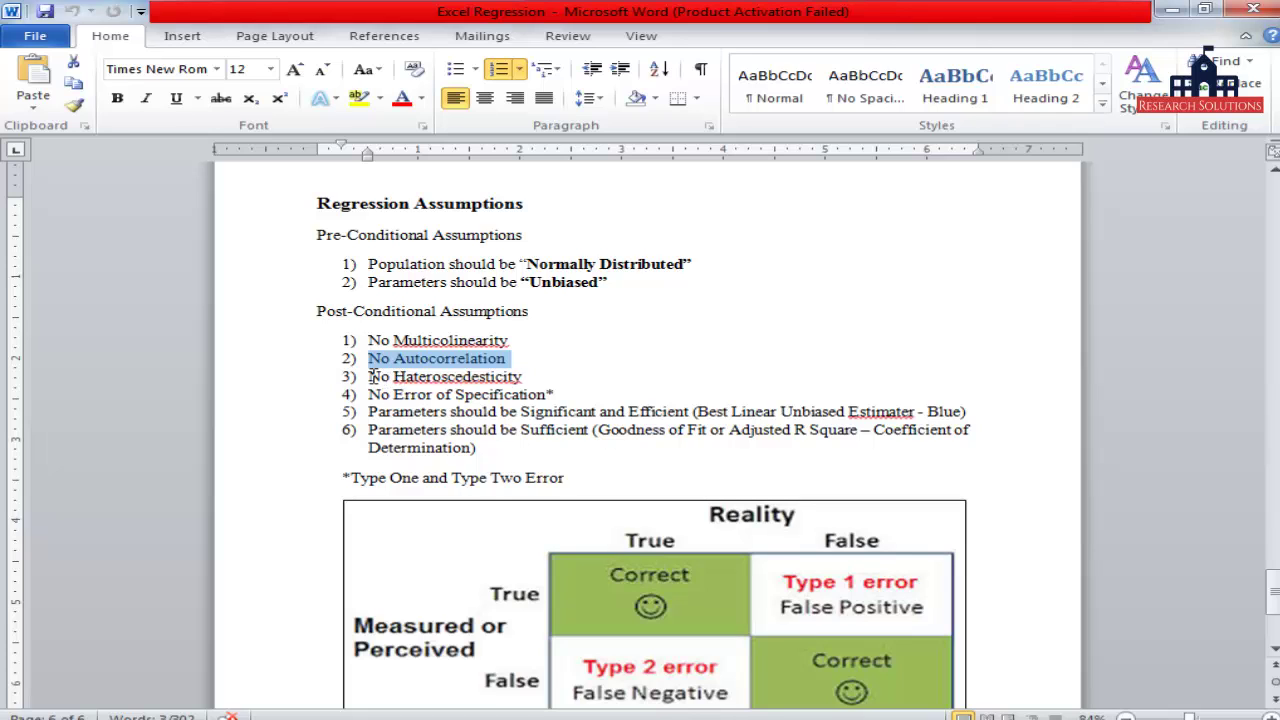
Step: Highlight post-conditional assumption 3, "No Hateroscedesticity", in the Excel Regression document in Word, and clear the highlight again
left_click_drag(372, 376, 532, 376)
left_click(553, 411)
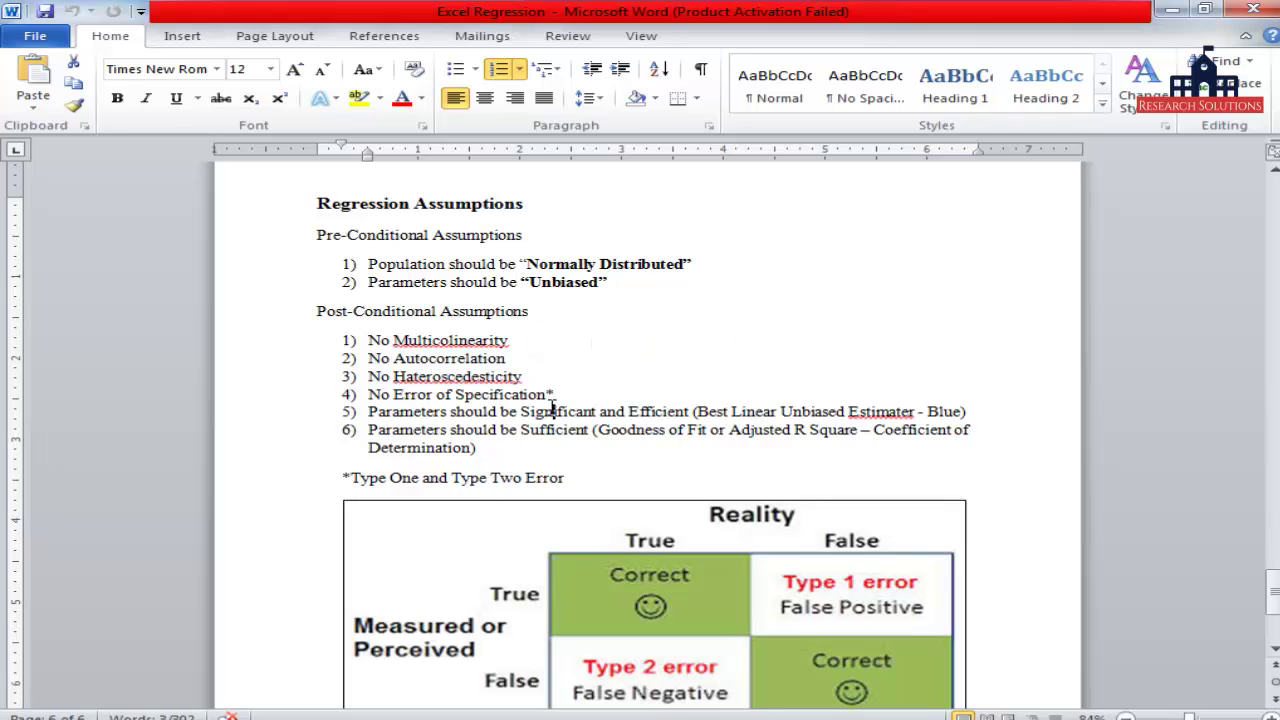
key("alt")
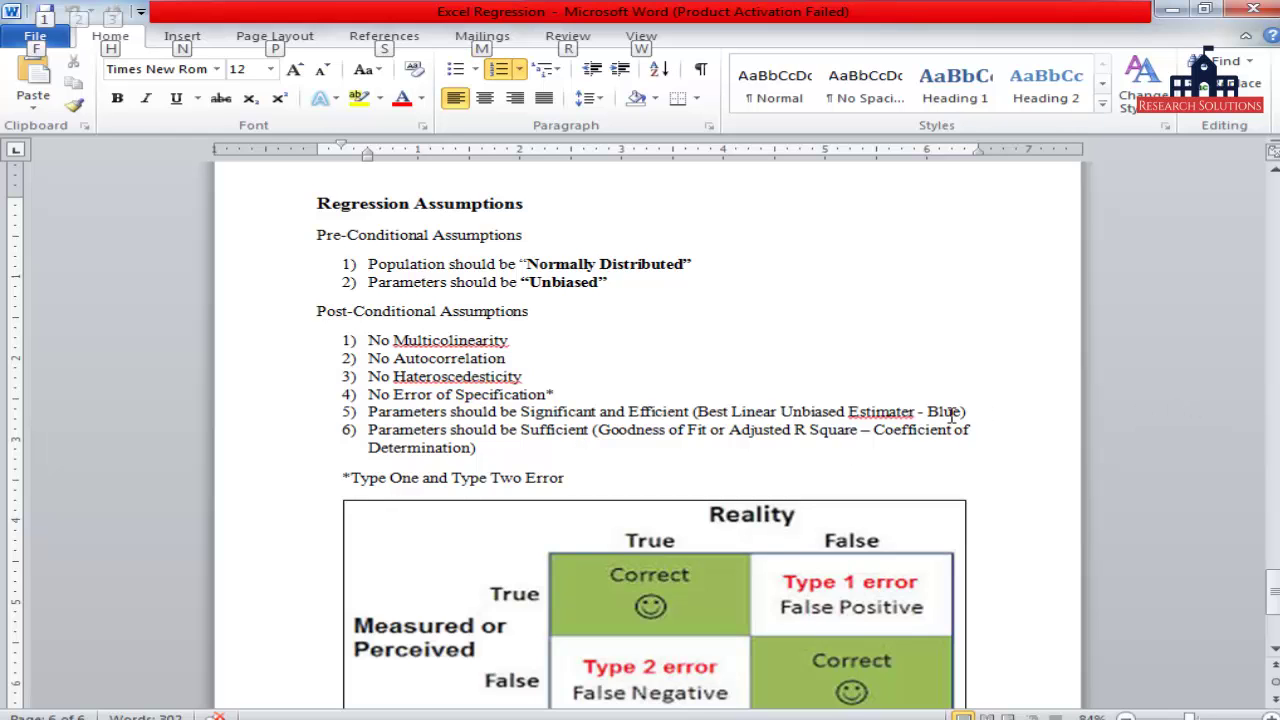
Step: Switch to EViews and begin a new note line with "Fixed effect and Random effect model - Hausmen test"
key("alt+Tab")
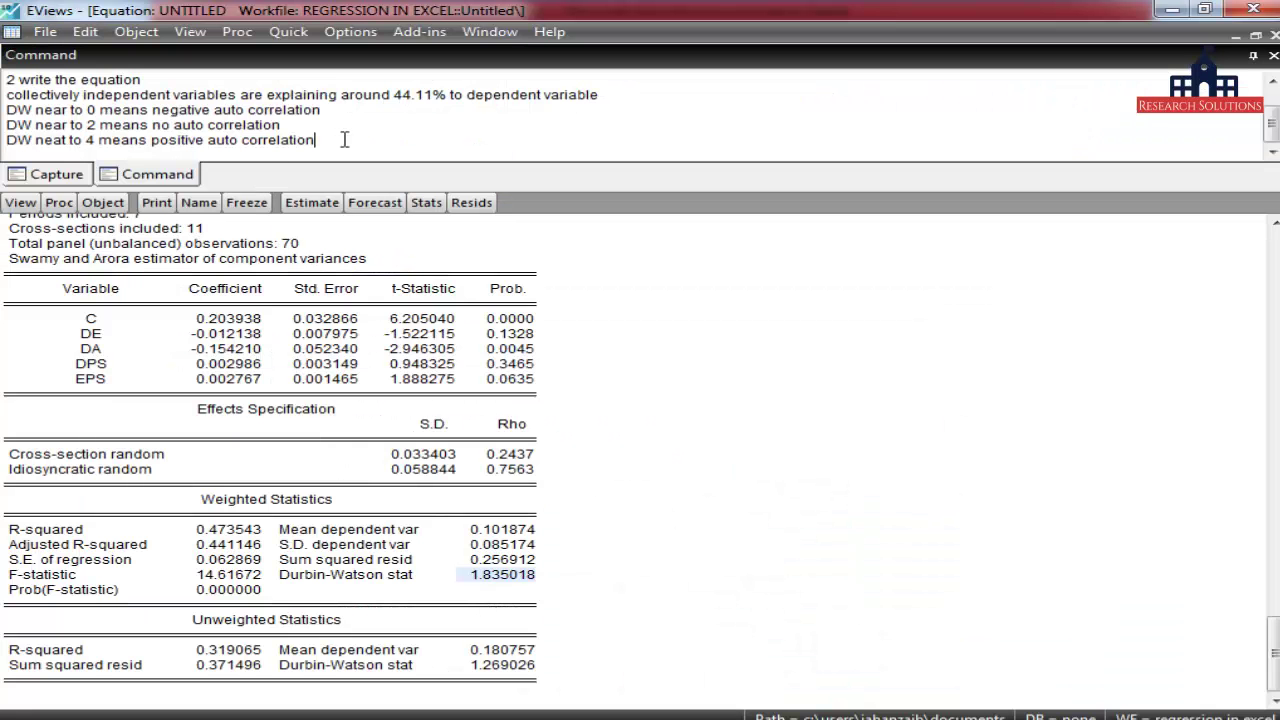
key("Return")
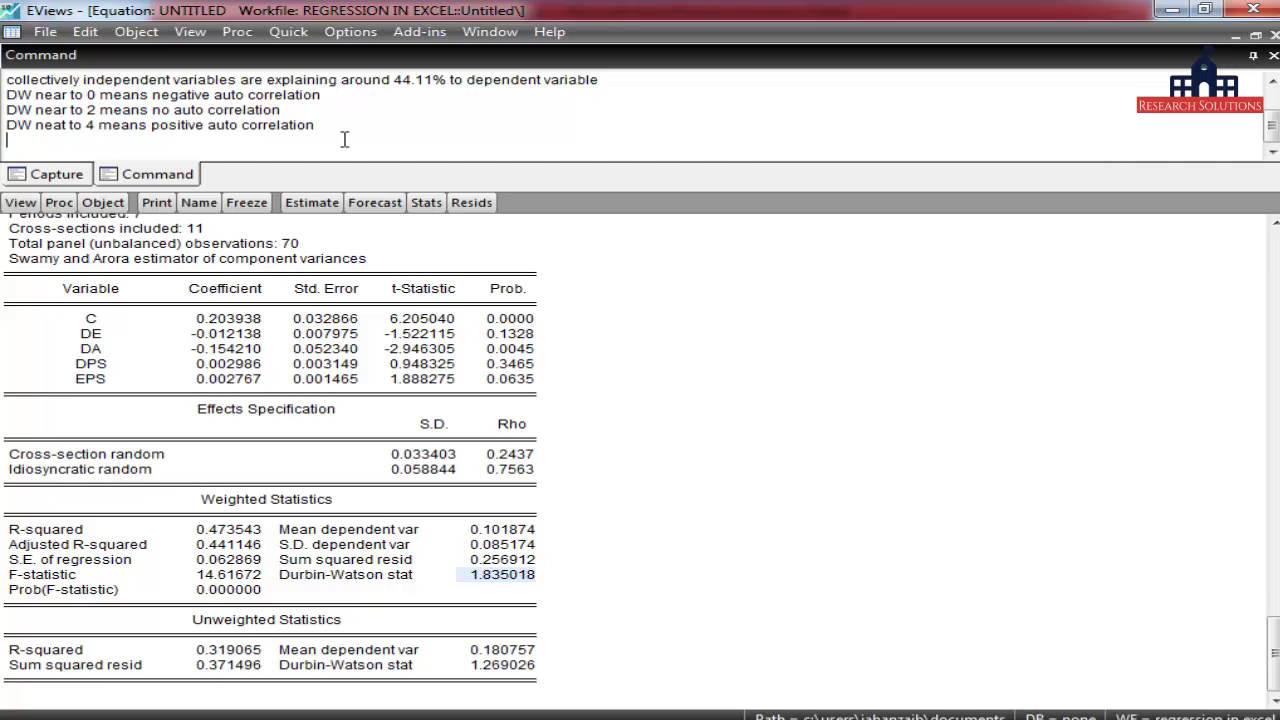
type("Fixed effect and Rando")
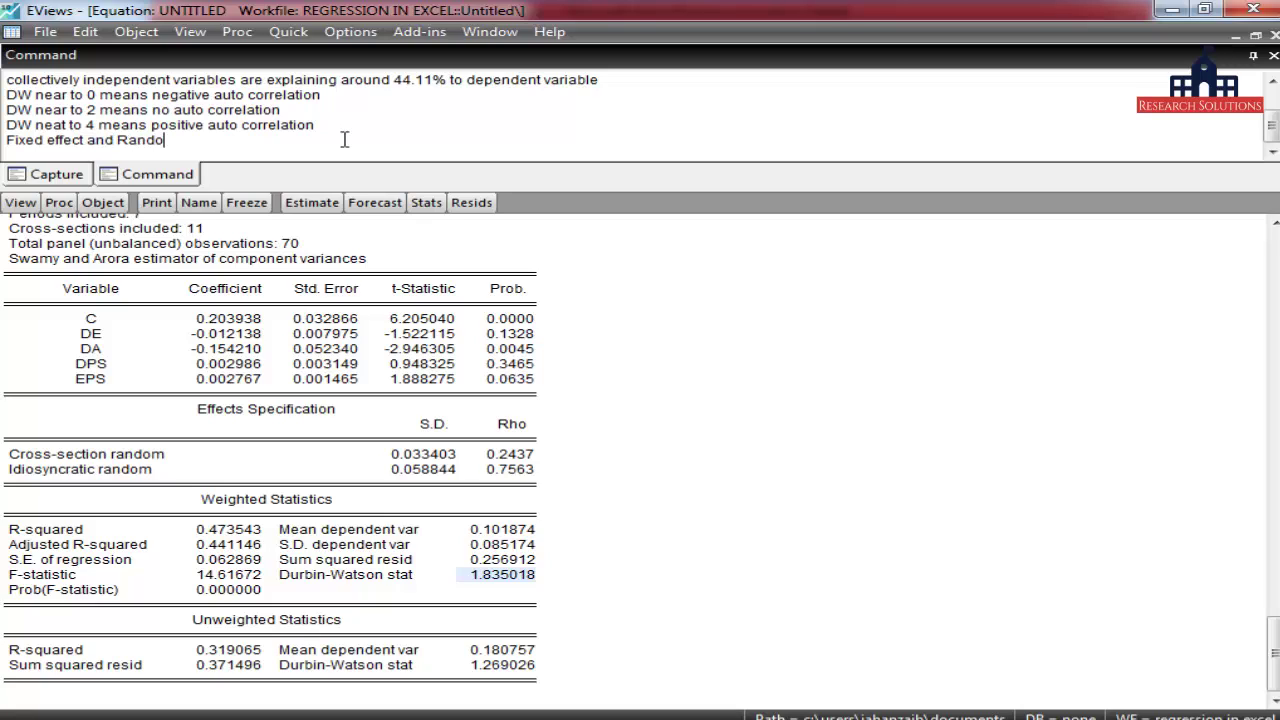
type("m effect model -")
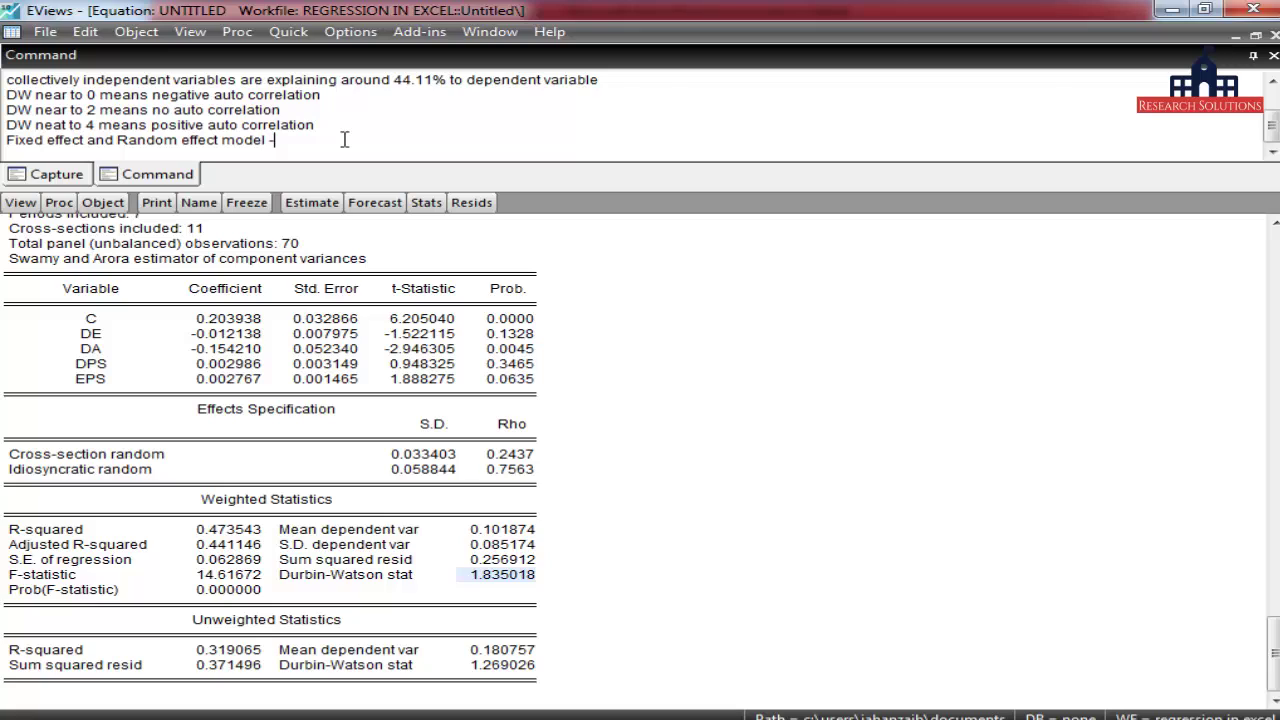
type(" Hau")
type("ausman")
type(" test ")
Step: Continue the Hausman note with "null say that random is appropriate and alt says fixed model is appropriate"
type("nu;;")
type(" say")
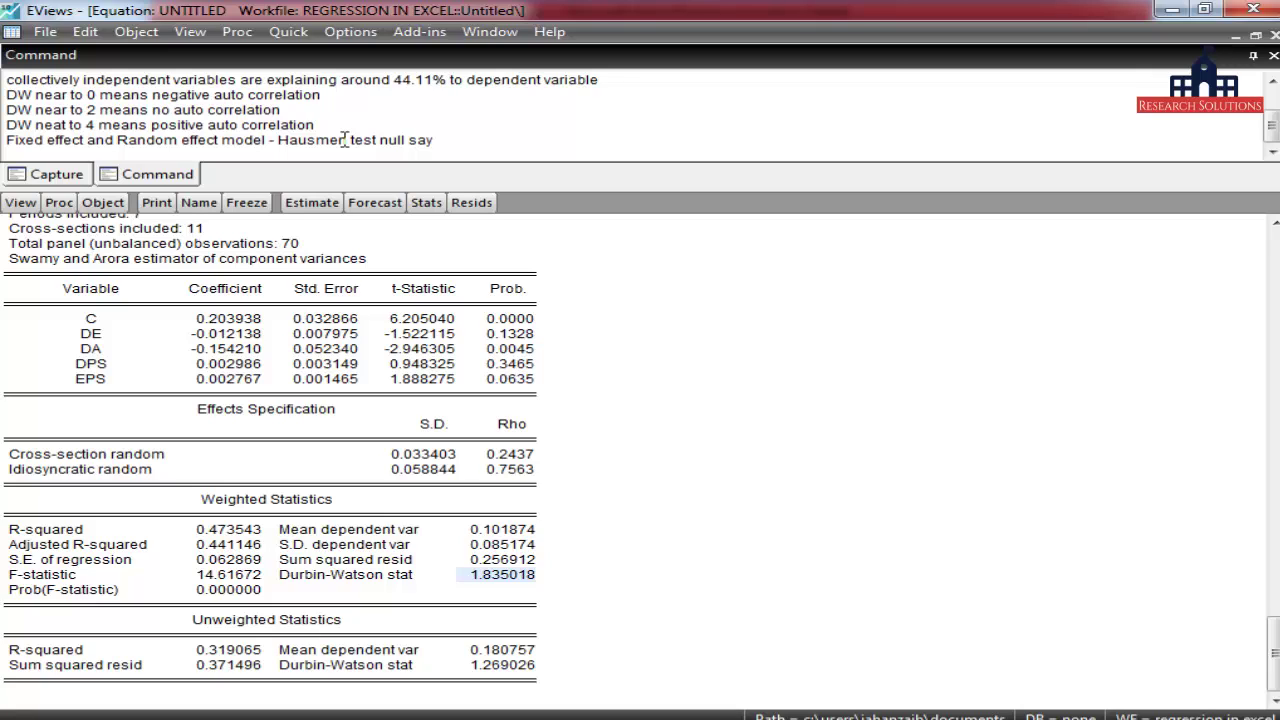
type(" that random is ap")
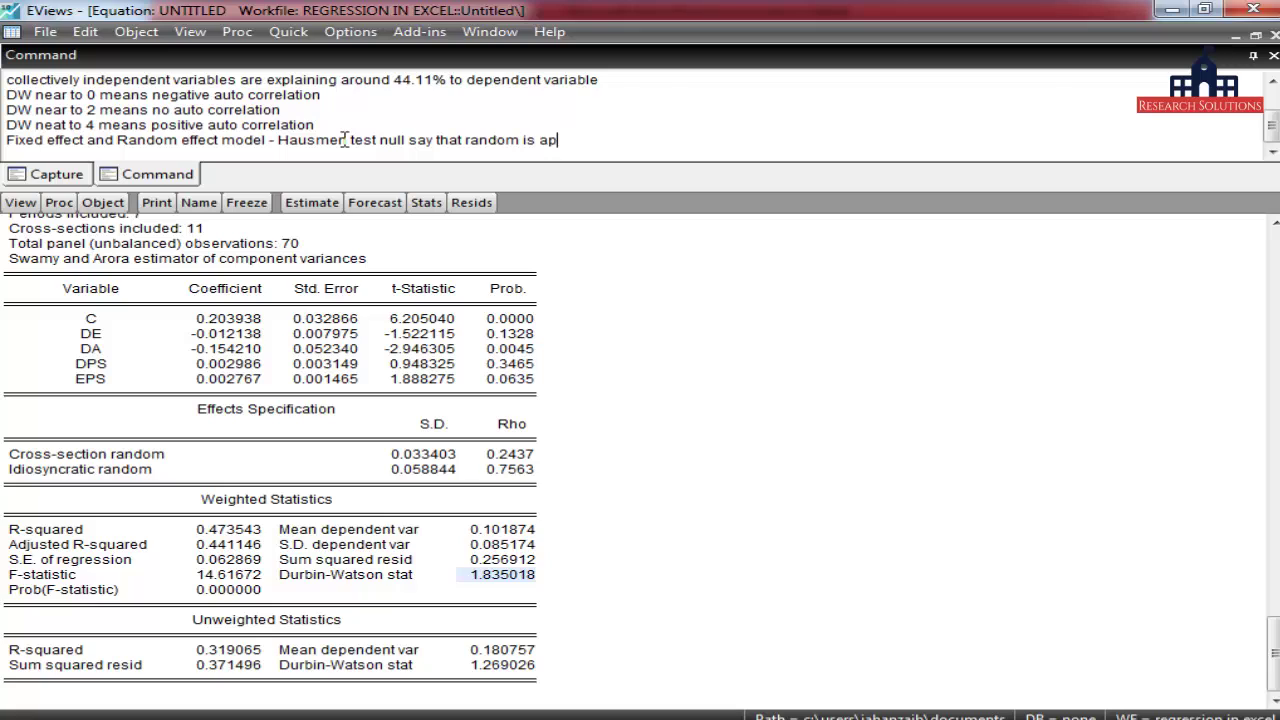
type("propiate")
key("BackSpace")
key("BackSpace")
key("BackSpace")
type("ate and alt")
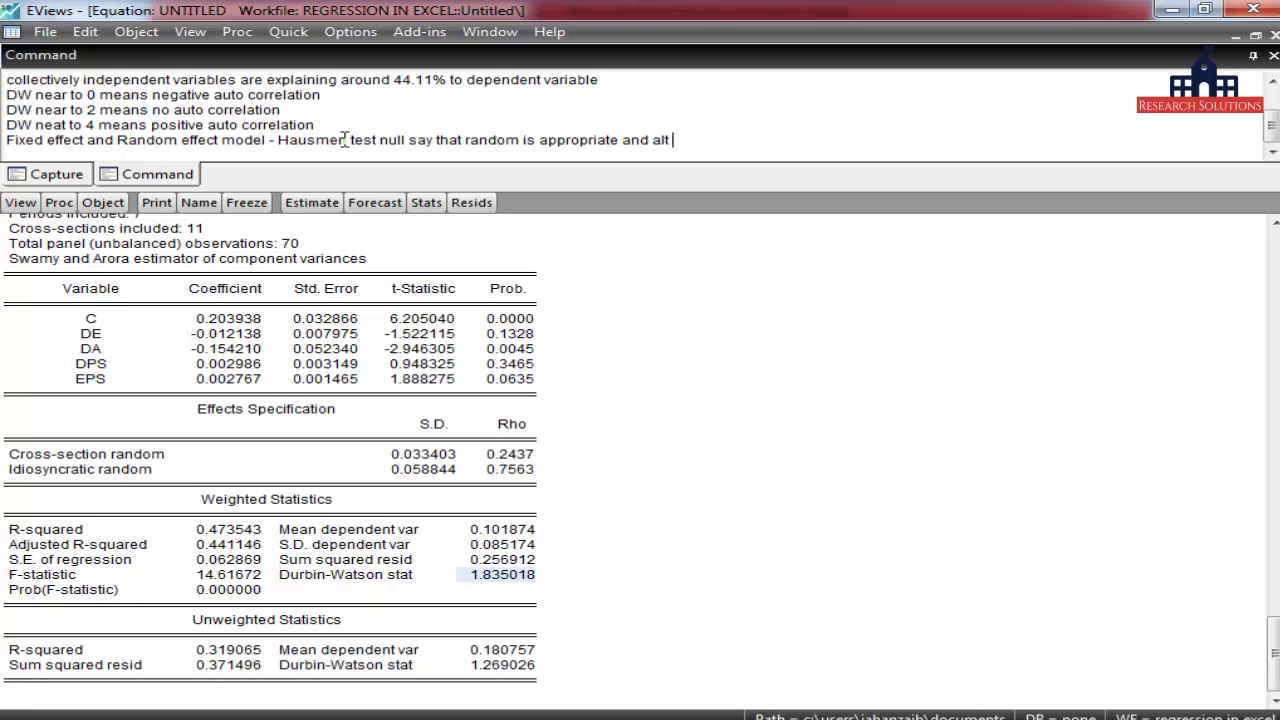
type("rsays fixed model is")
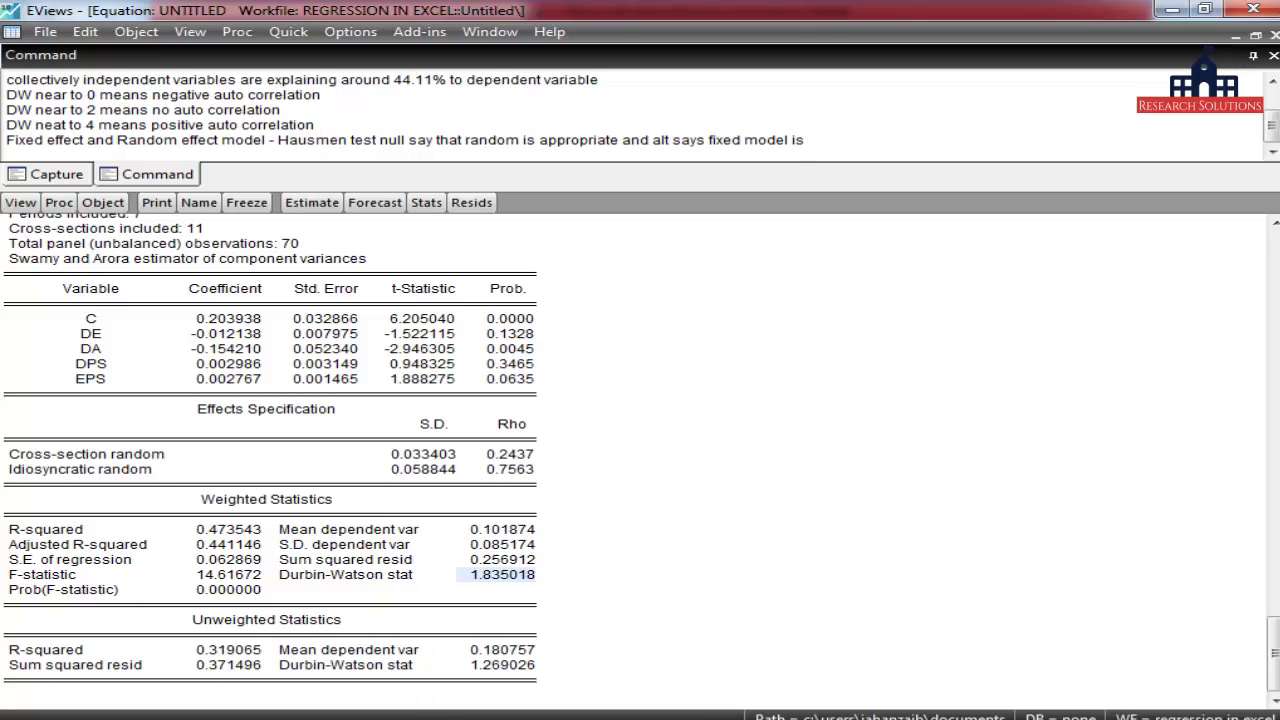
left_click(415, 716)
left_click(1166, 657)
type("appro")
type("priate")
Step: Continue the note with "so in the p-value is less than 0.05 means fixed effect model and if p-value is more than 0.05 witnessing random effect model"
type(" so in t")
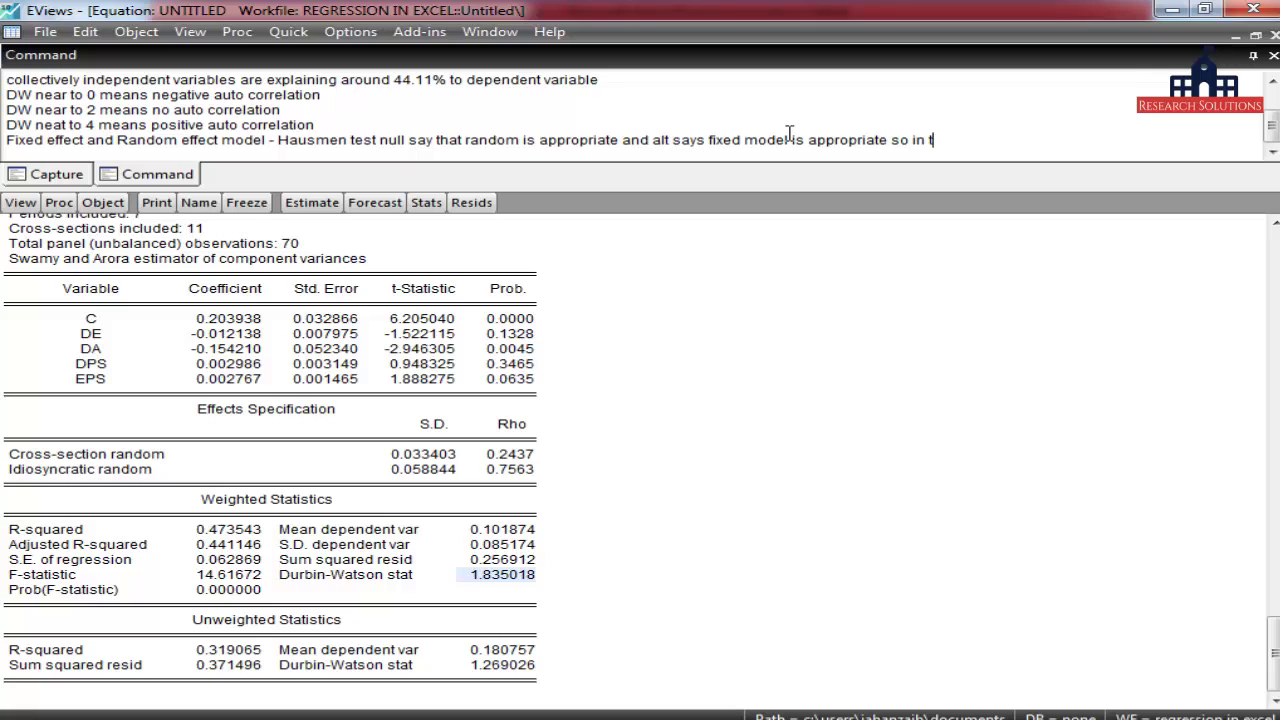
type("he p-value is less than ")
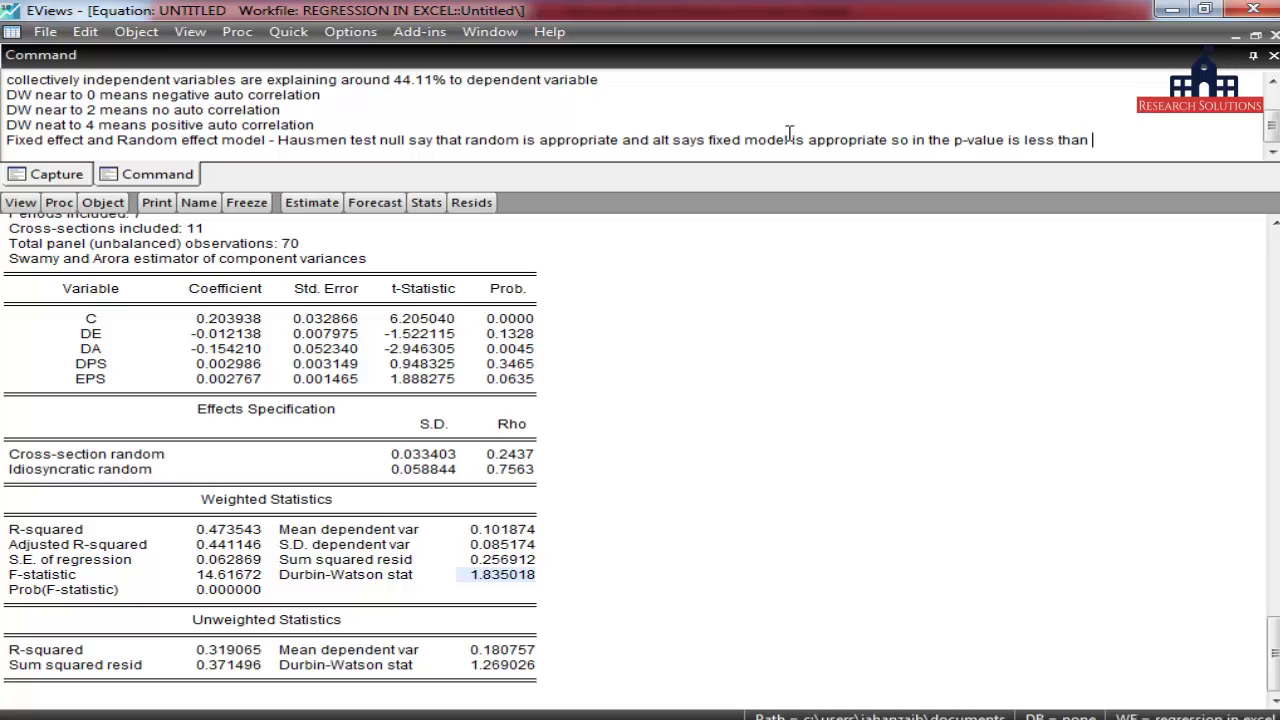
type("0.05 means fixed")
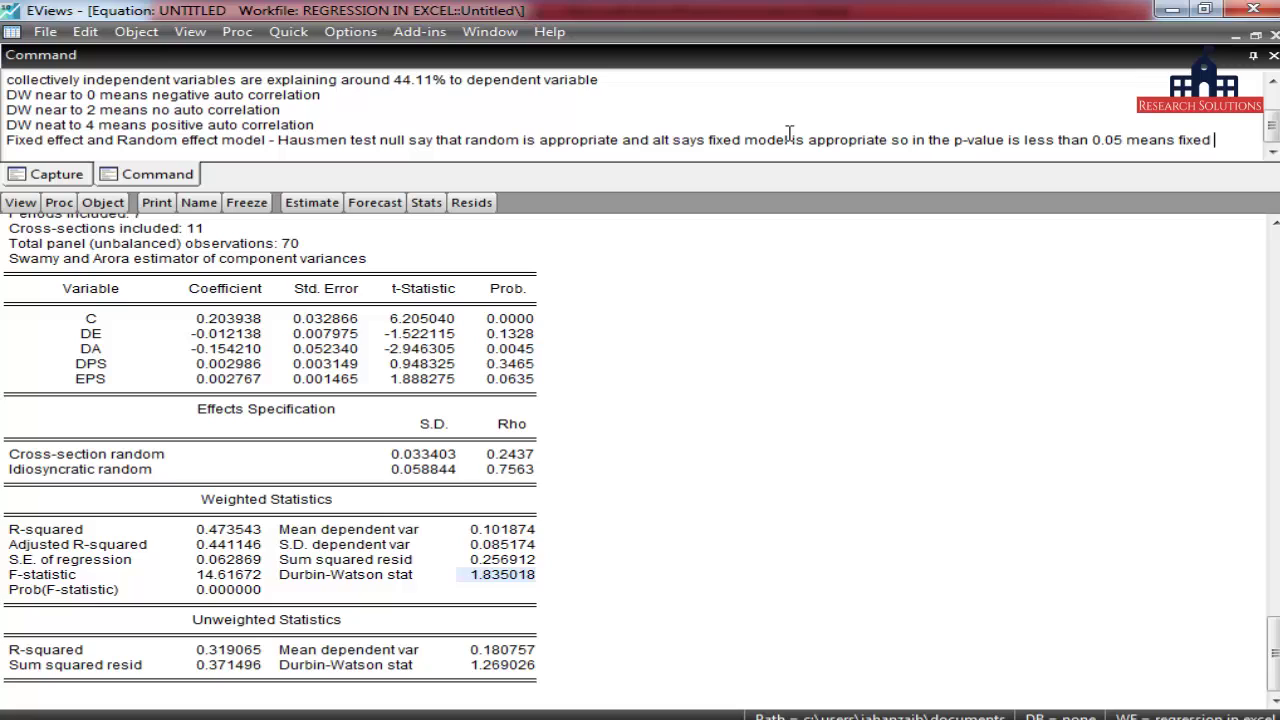
type(" effect mod")
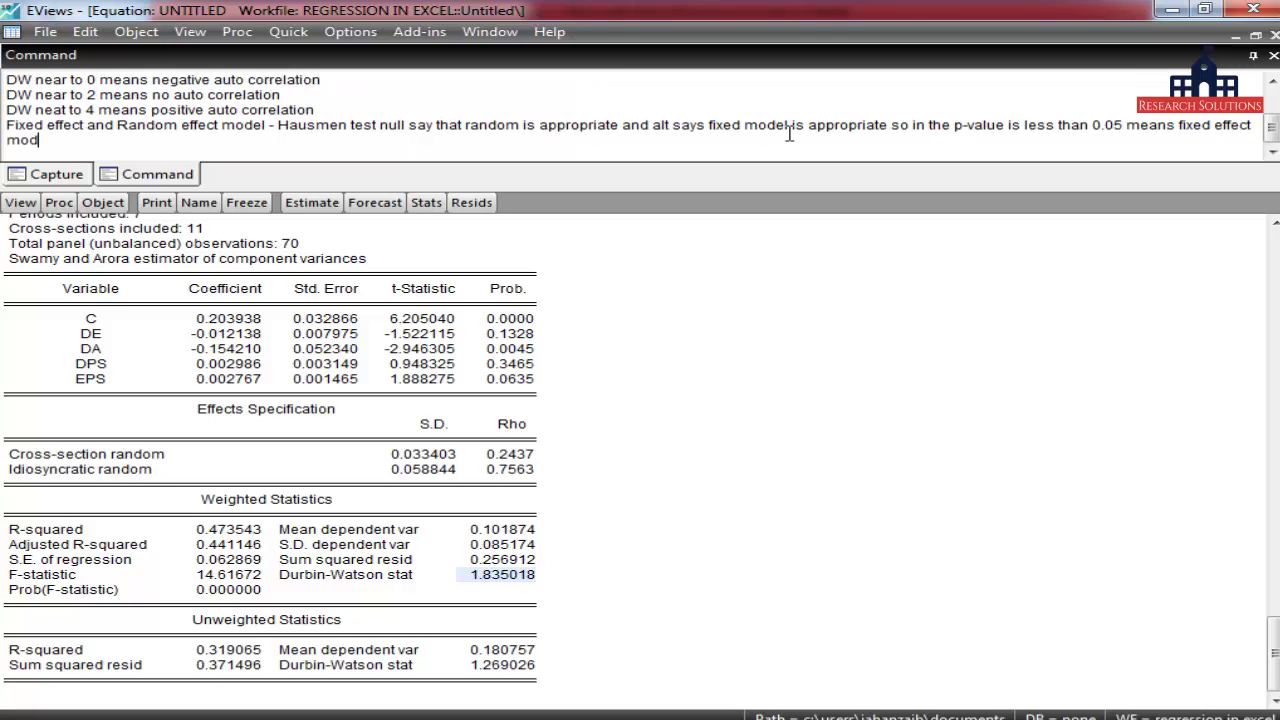
type("el and if p-value is more than ")
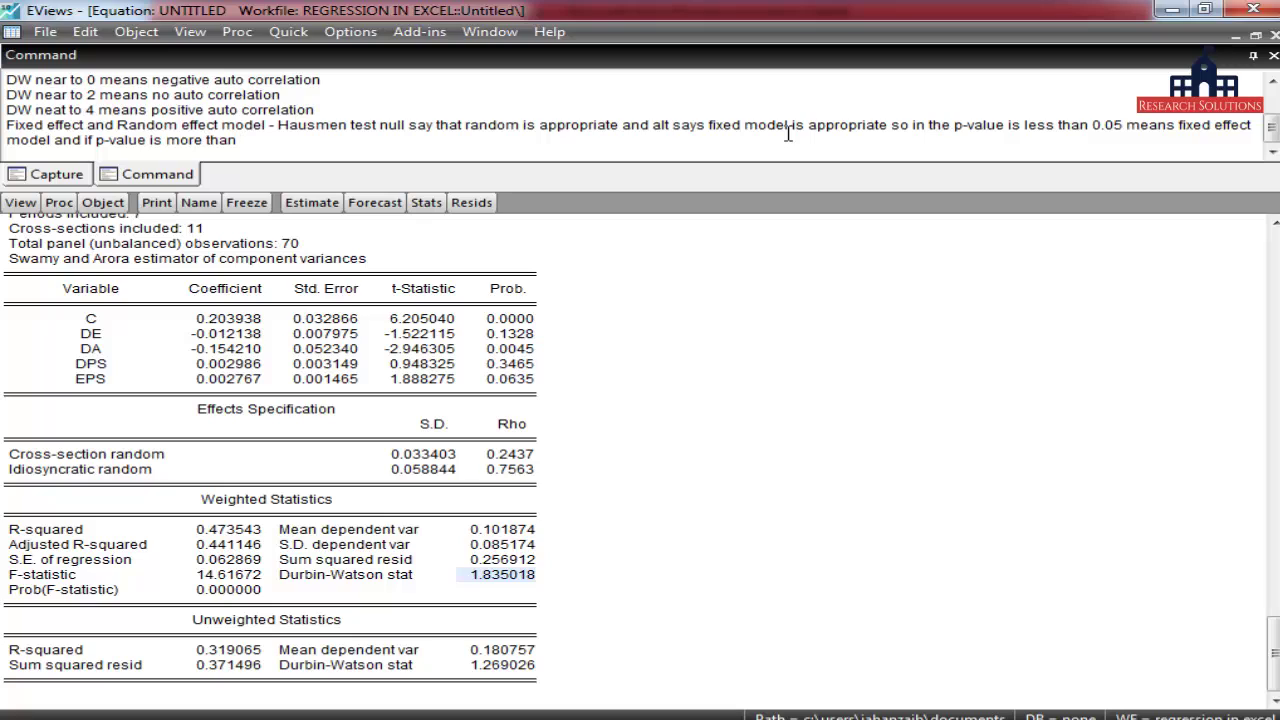
type("0.05")
type(" witnessing random ")
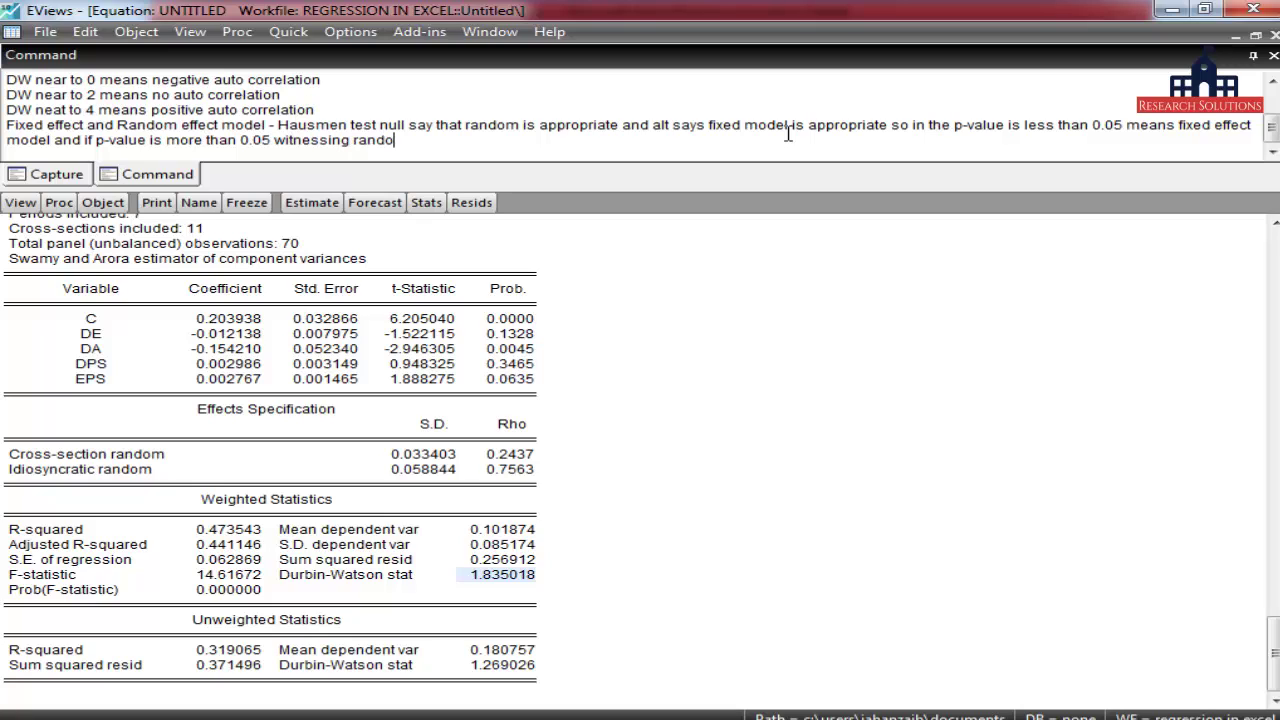
type("effect model")
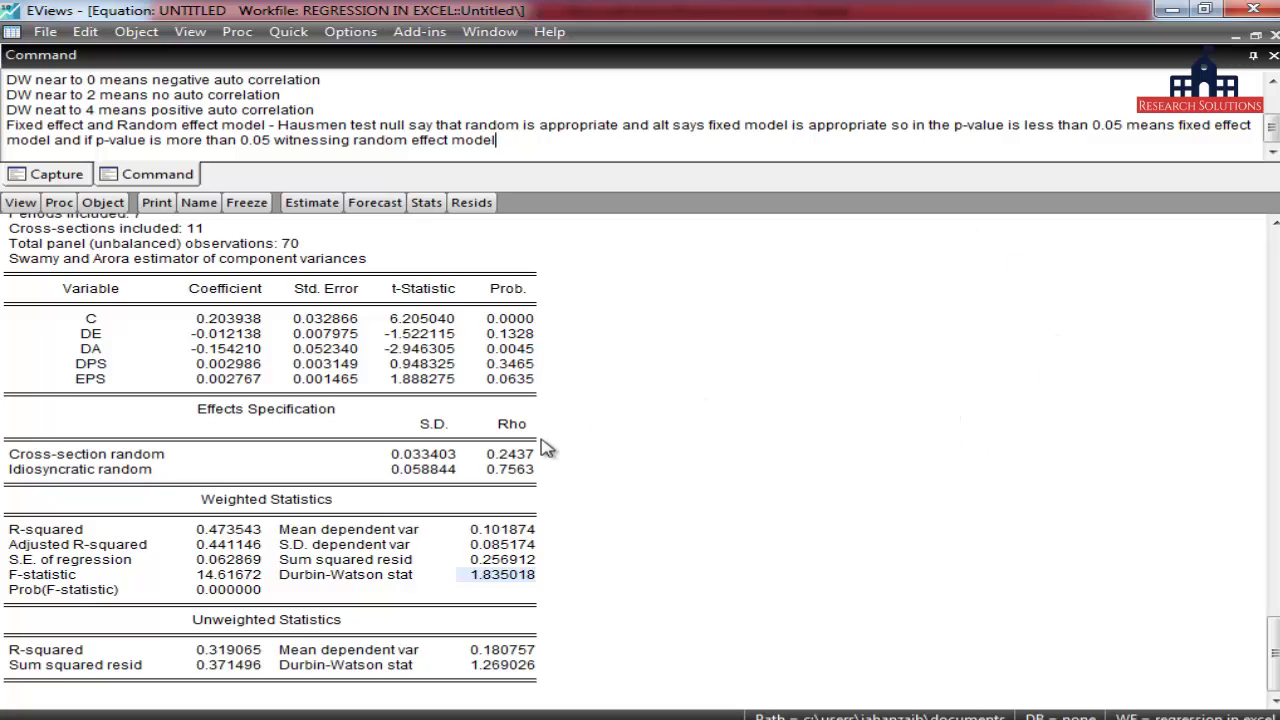
Step: Run the Correlated Random Effects - Hausman Test on the estimated NPM equation
left_click(21, 203)
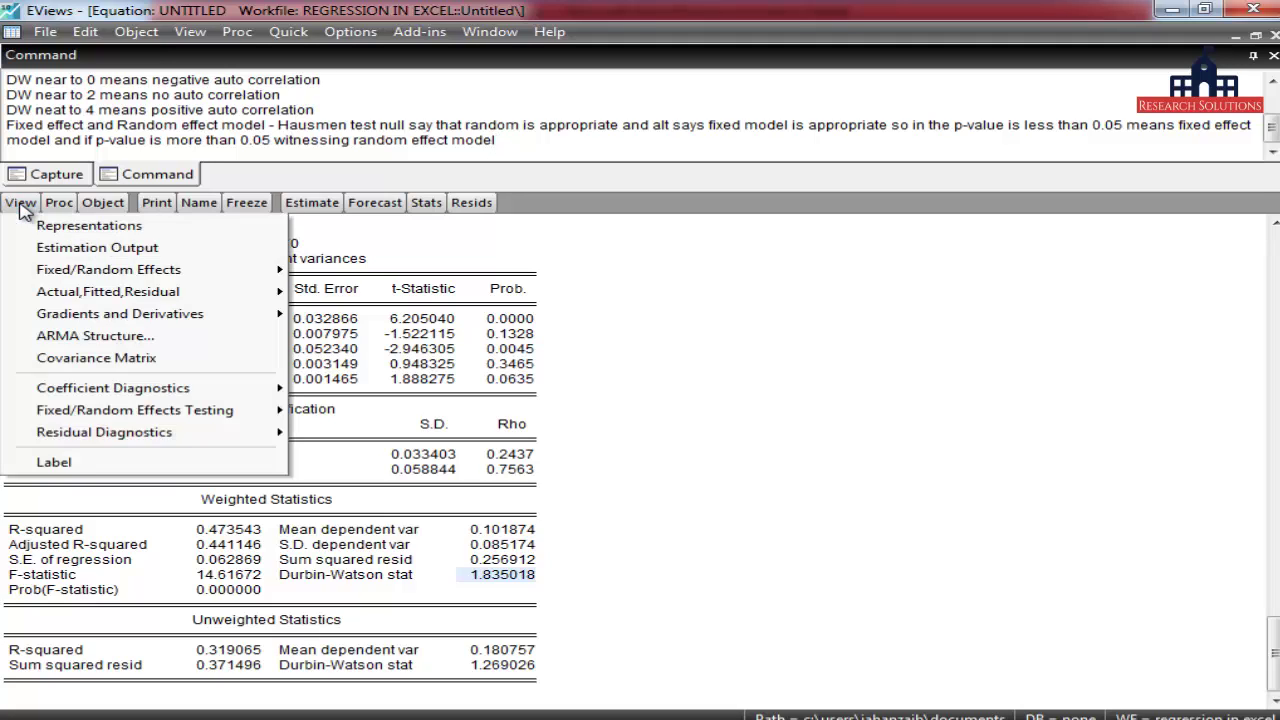
mouse_move(149, 412)
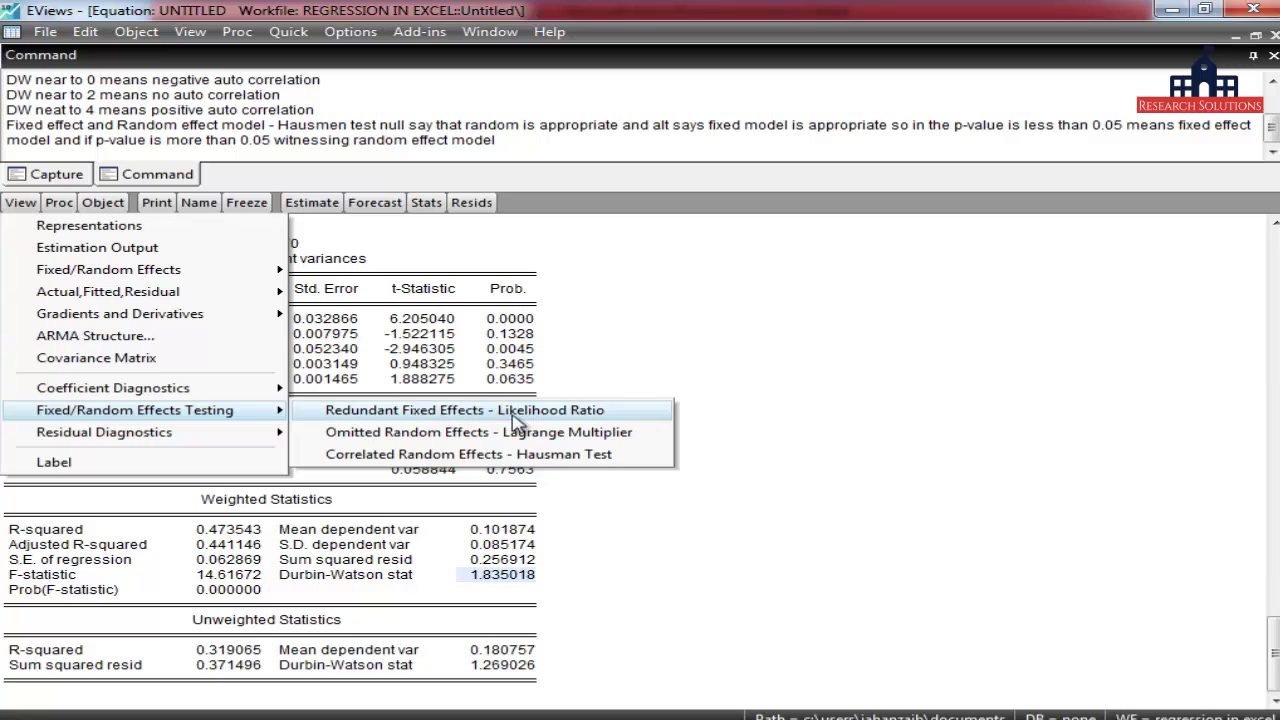
left_click(612, 456)
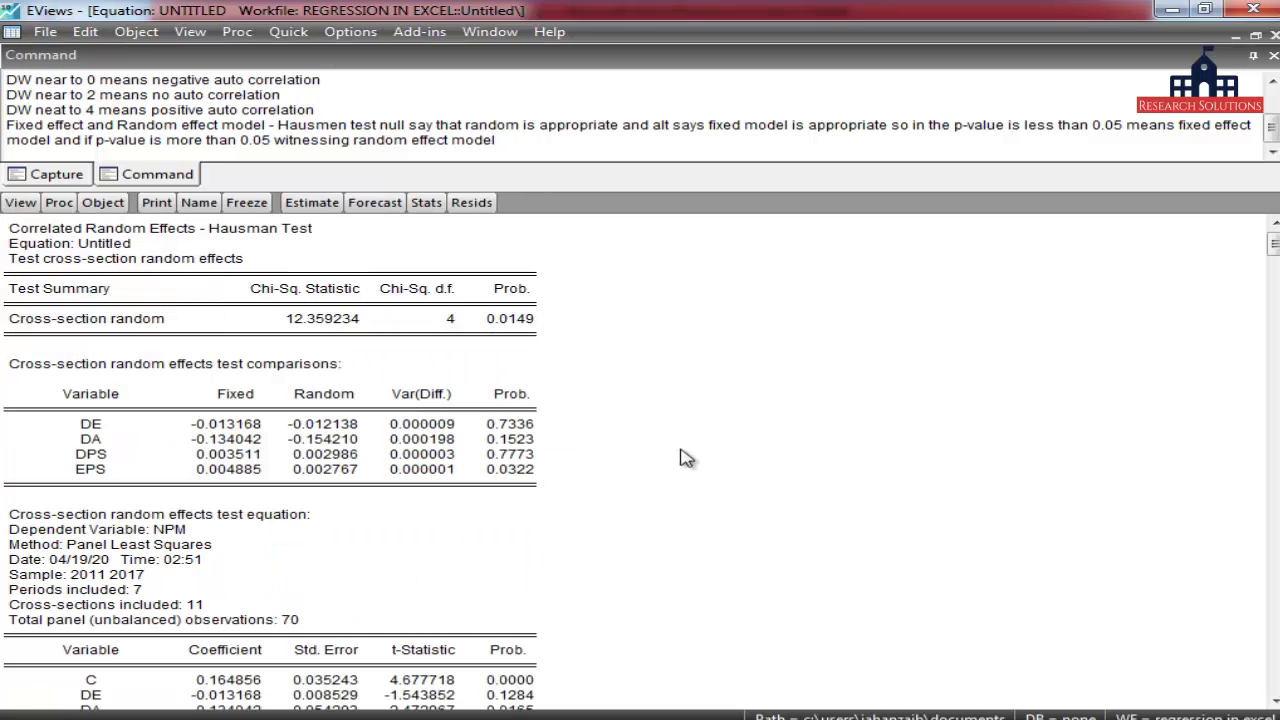
Step: Examine the Hausman test's cross-section random probability and review the fixed-effects test equation below it
scroll(683, 457, "down", 2)
scroll(686, 457, "up", 2)
left_click(519, 320)
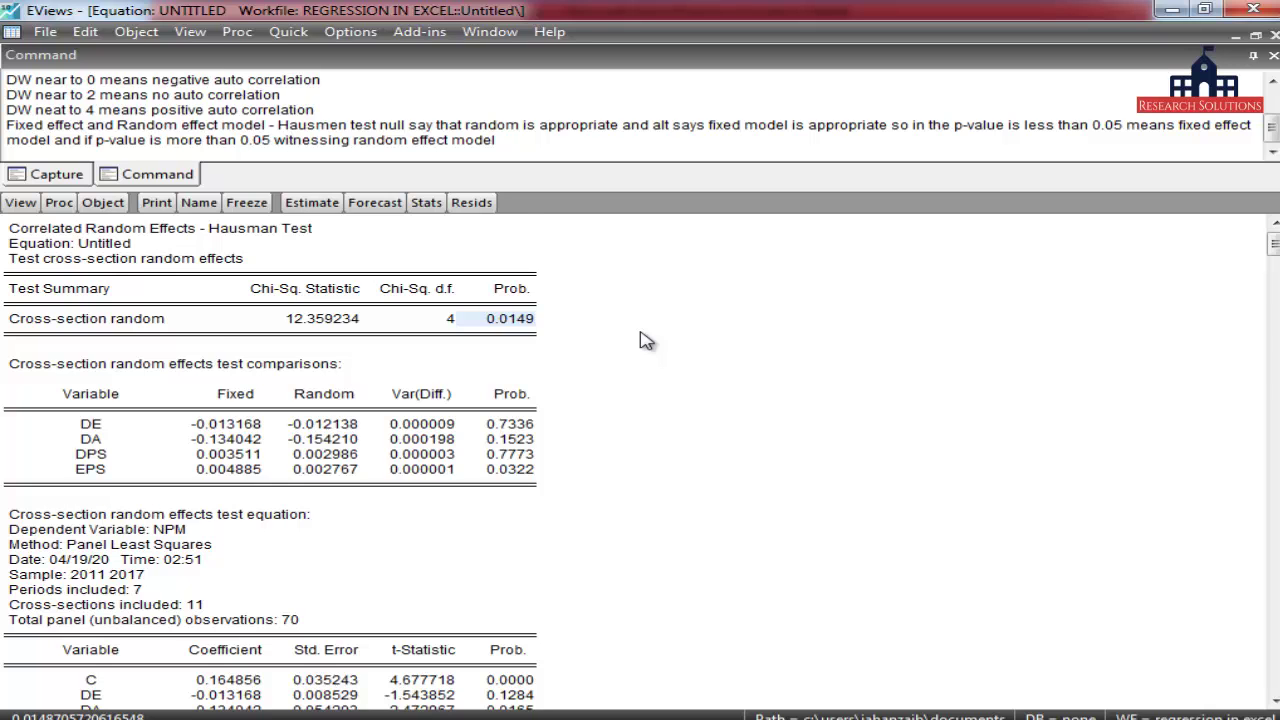
scroll(645, 341, "down", 3)
scroll(628, 350, "down", 1)
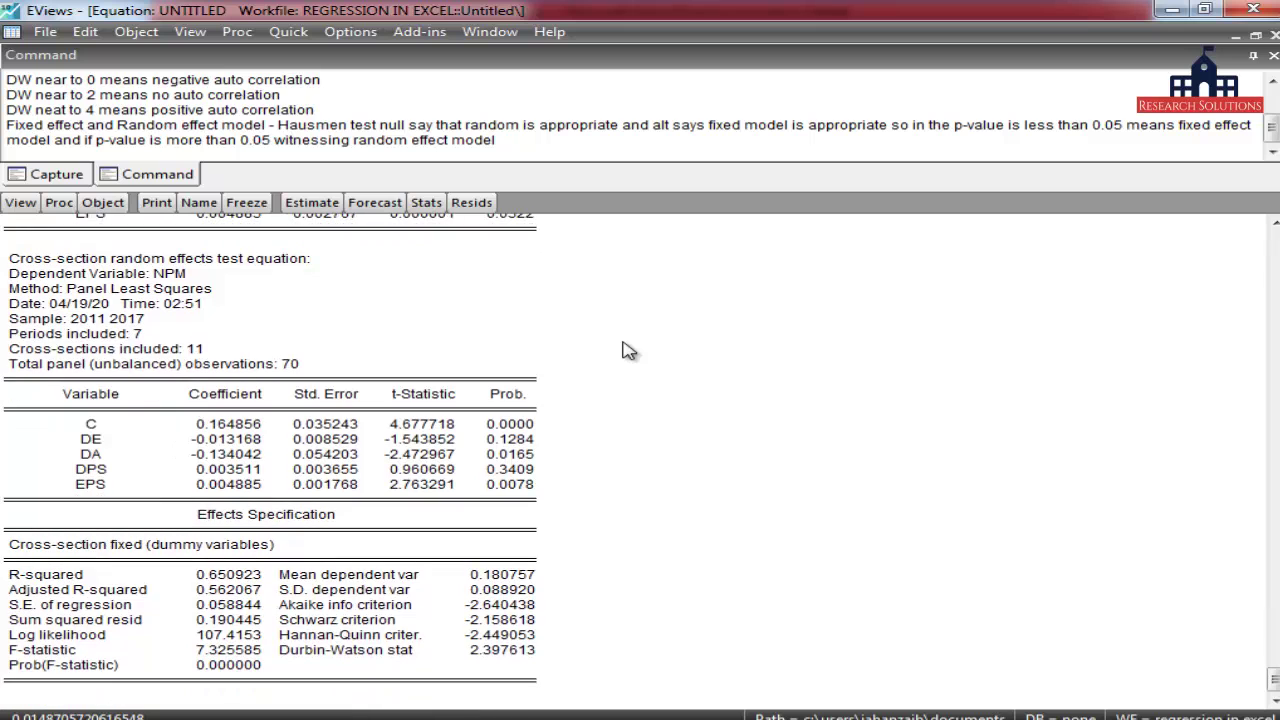
scroll(628, 350, "up", 8)
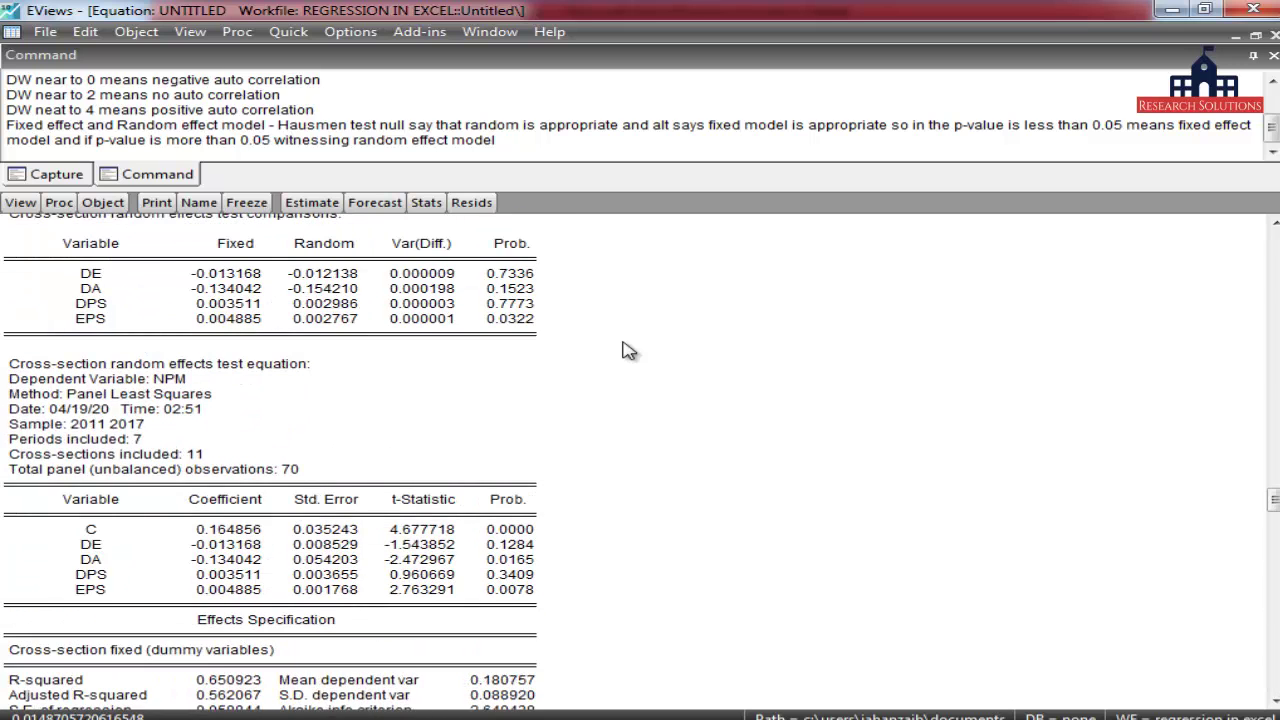
Step: Re-estimate the NPM equation with the cross-section effects specification set to Fixed
left_click(314, 202)
left_click(492, 288)
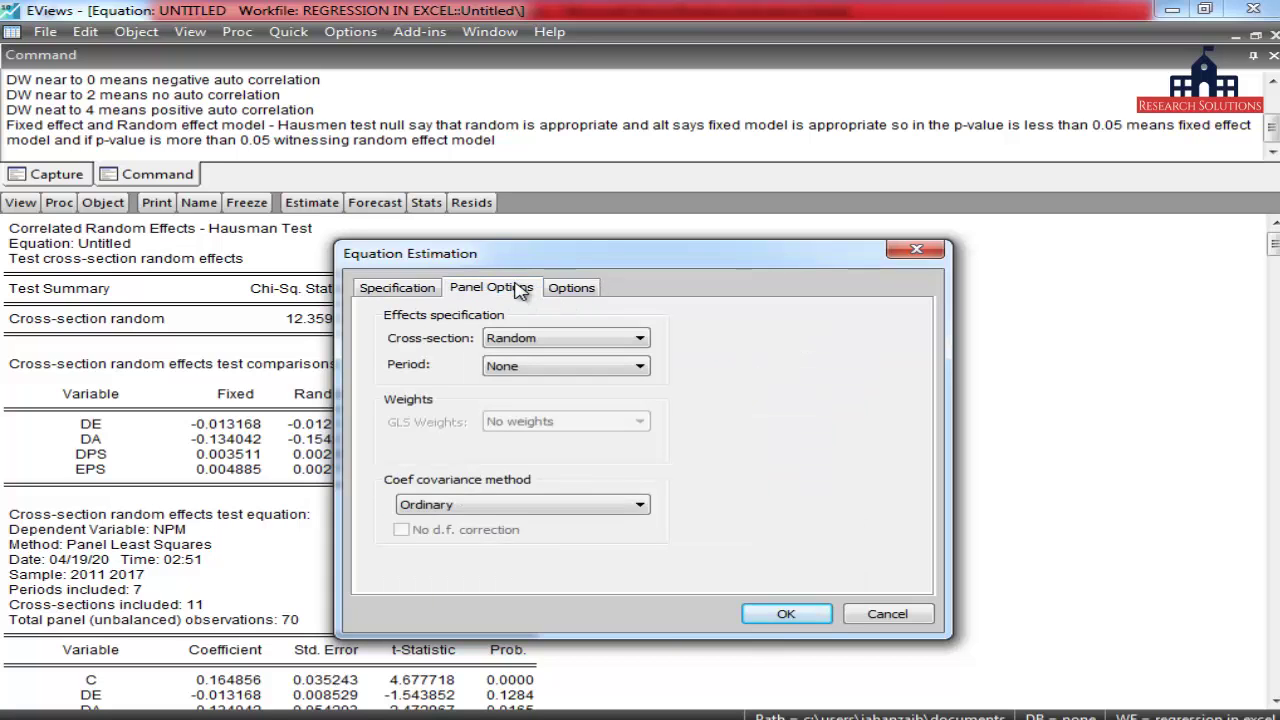
left_click(600, 338)
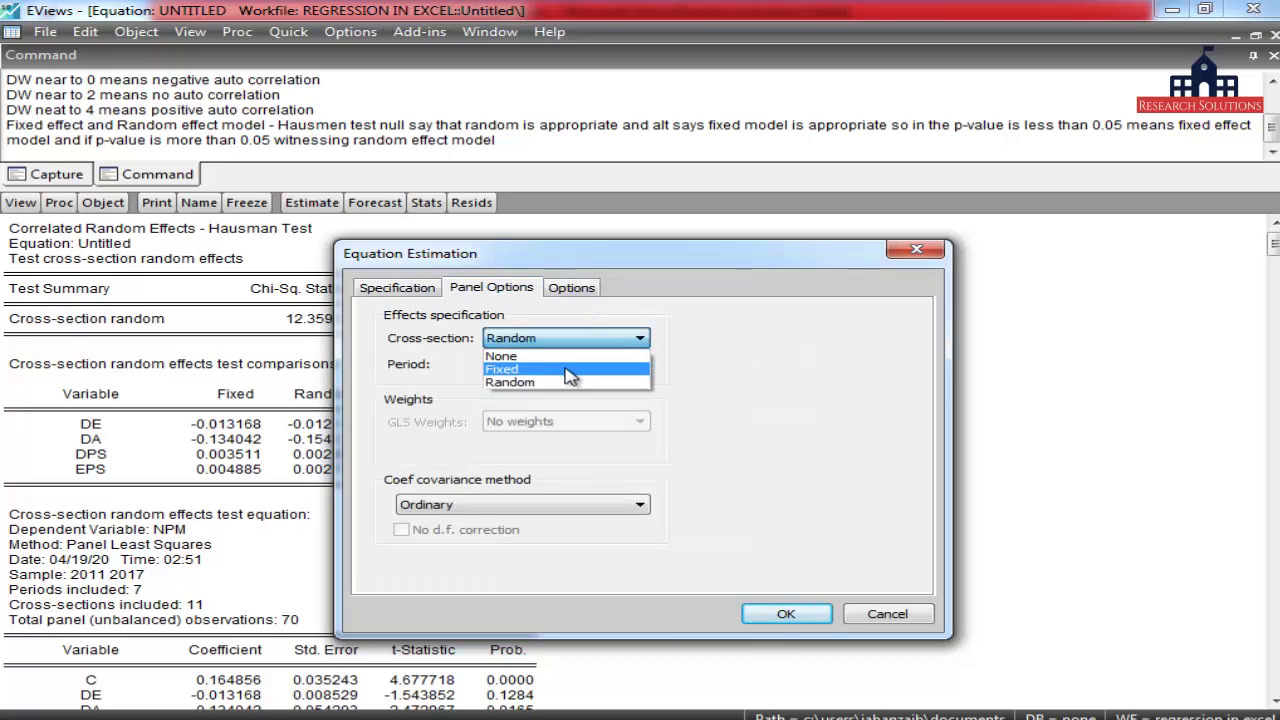
left_click(590, 365)
left_click(786, 614)
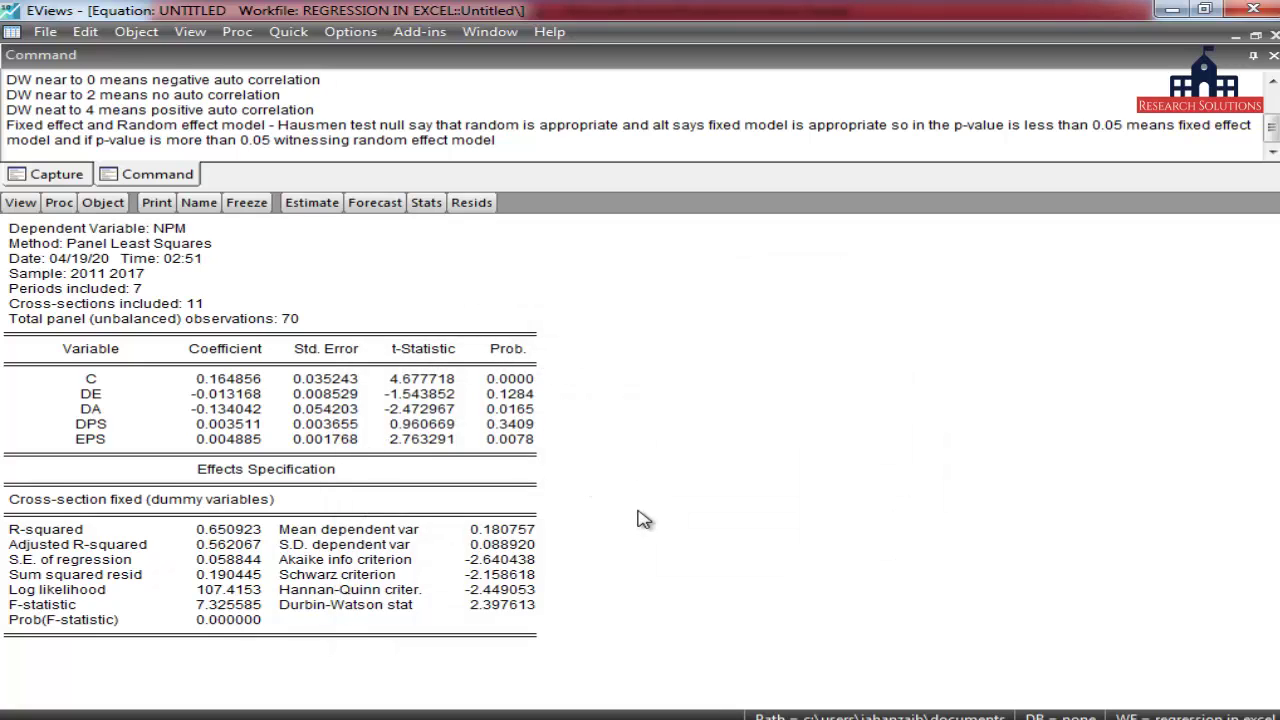
Step: Review the fixed-effects output's Durbin-Watson statistic and F-statistic probability, and identify which explanatory variables are significant
left_click(512, 611)
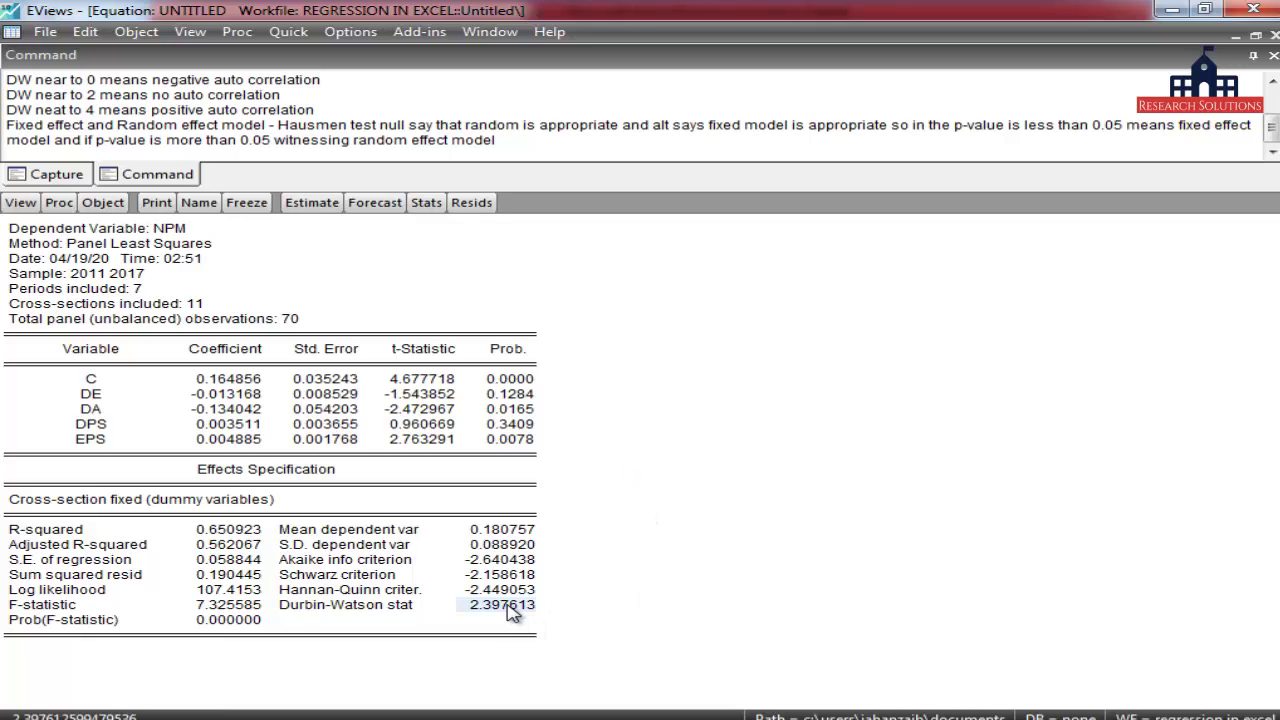
left_click(222, 620)
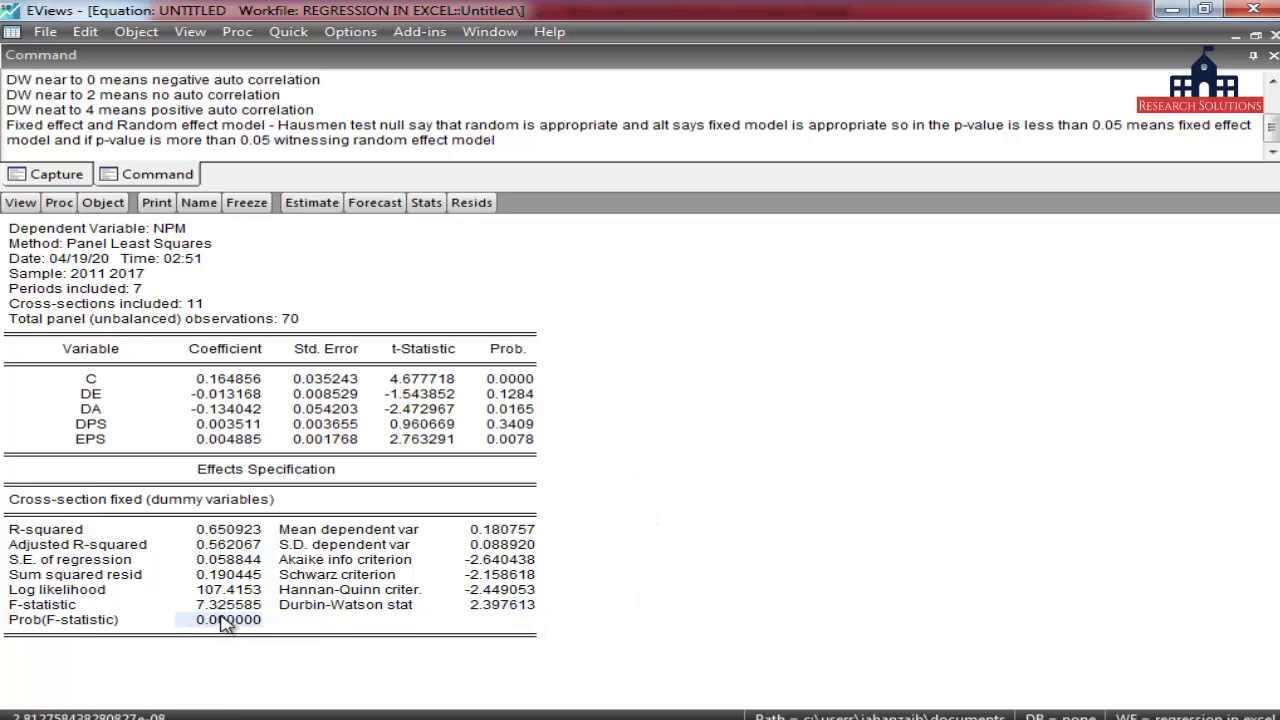
left_click(113, 396)
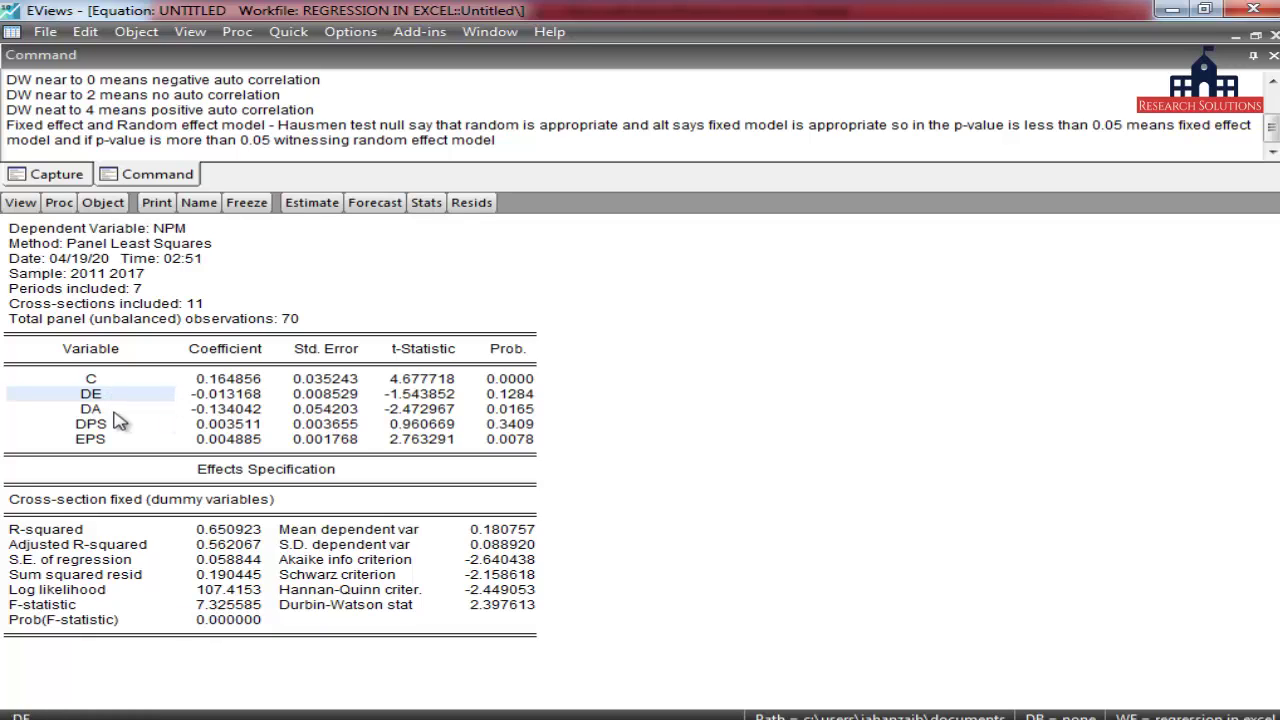
left_click(113, 411)
left_click(530, 411)
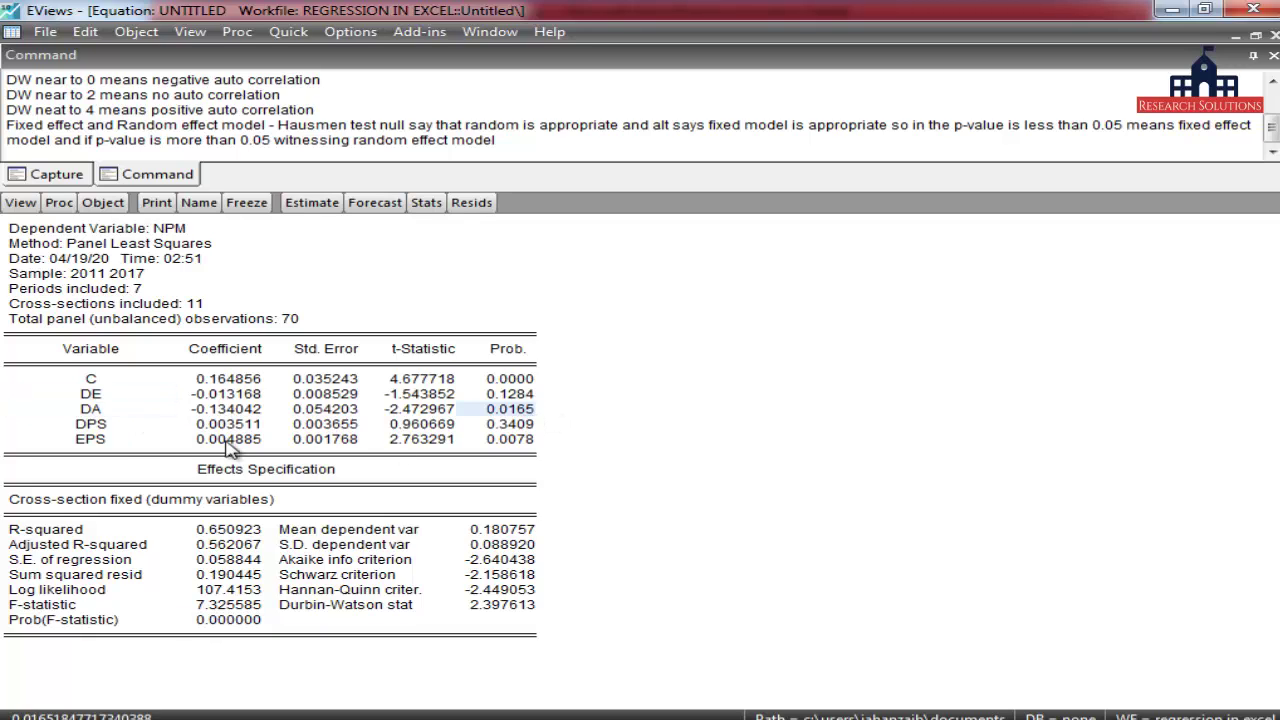
left_click(113, 441)
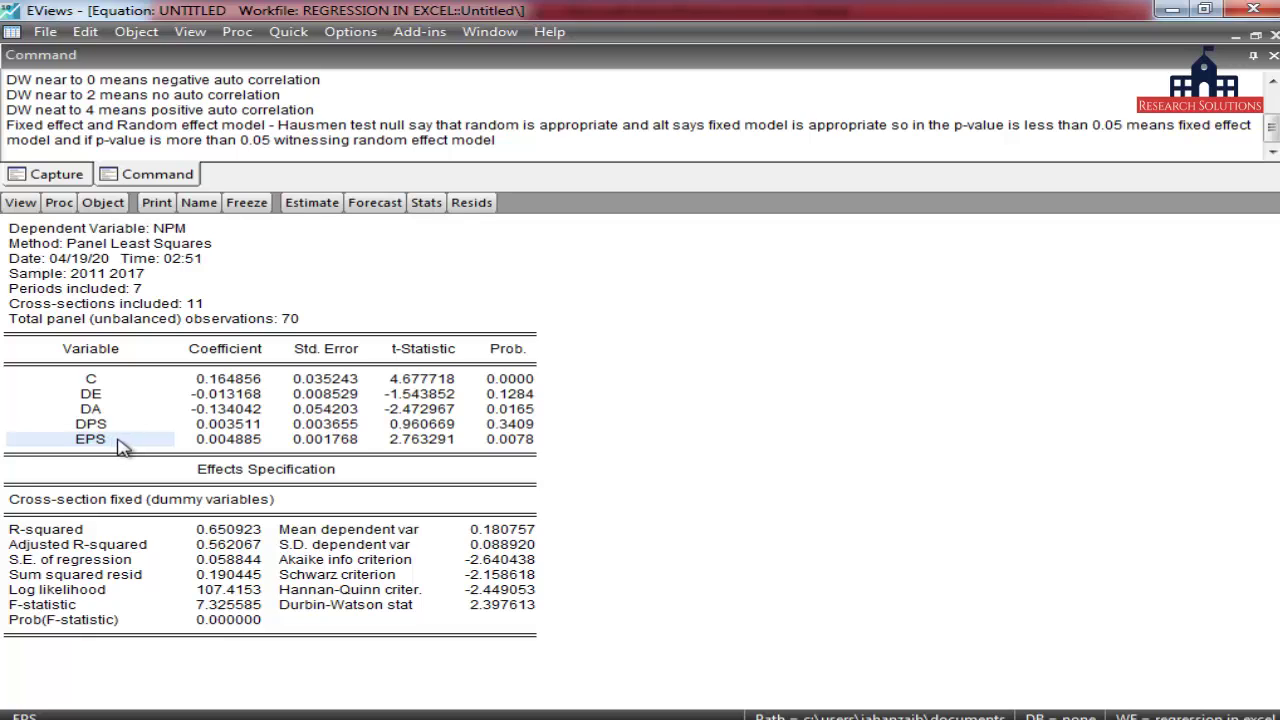
Step: Examine the coefficients and probabilities of DA and EPS in the fixed-effects output
left_click(122, 412)
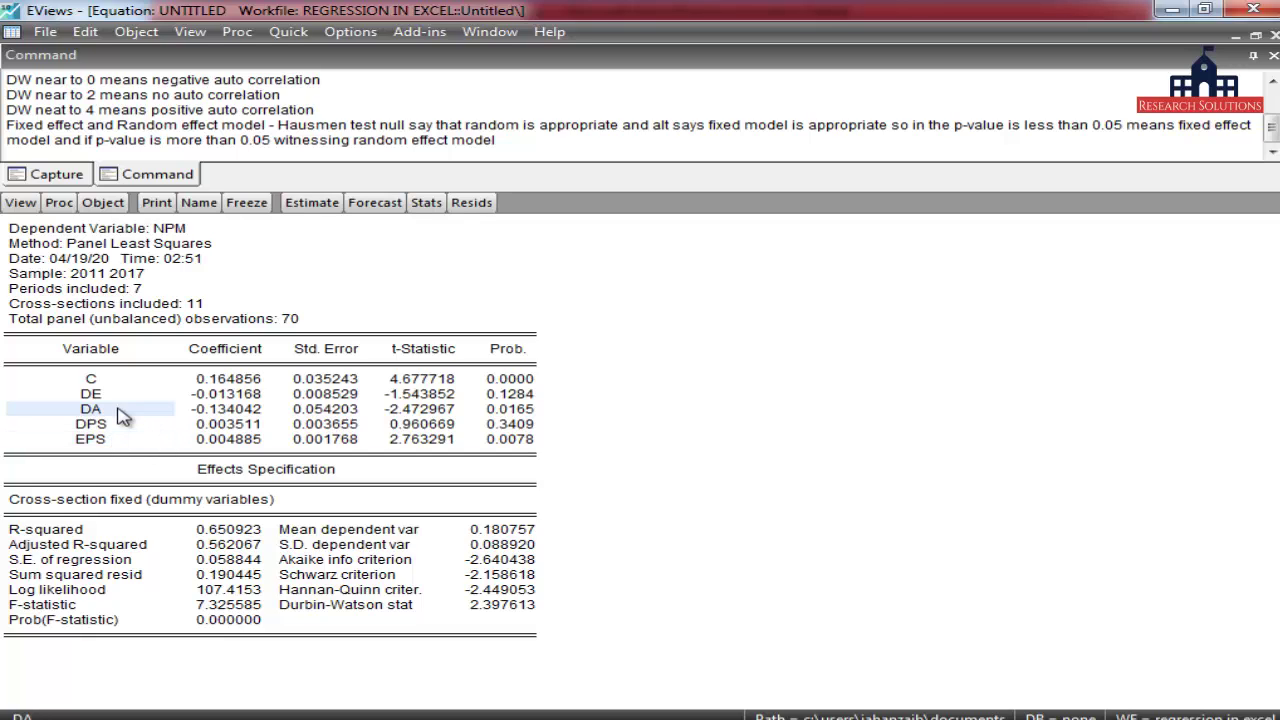
left_click(228, 411)
left_click(528, 410)
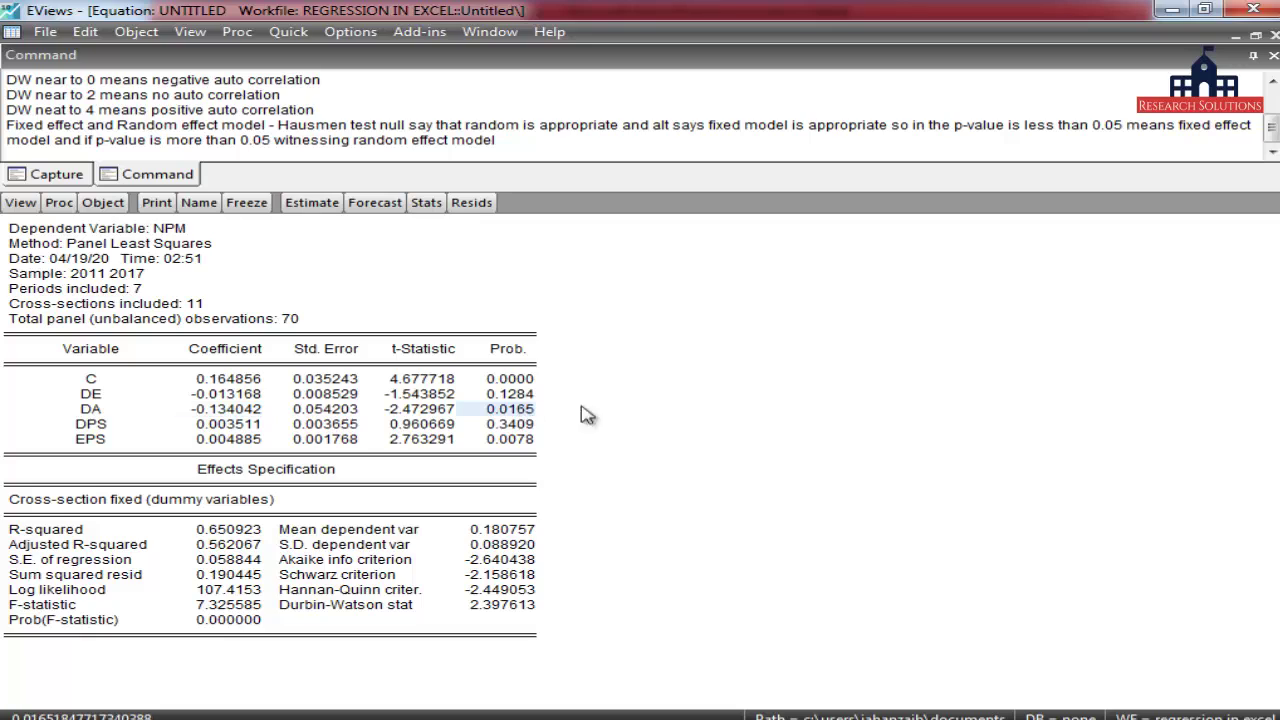
left_click(100, 441)
left_click(252, 446)
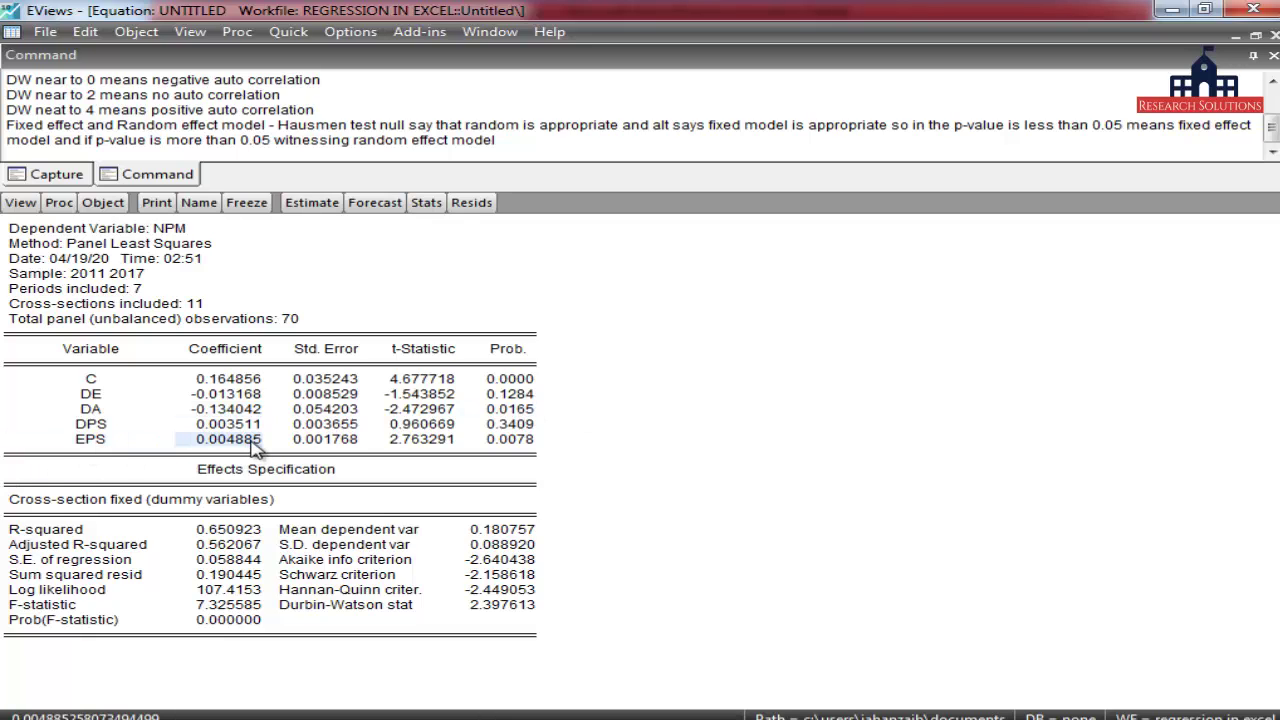
left_click(514, 446)
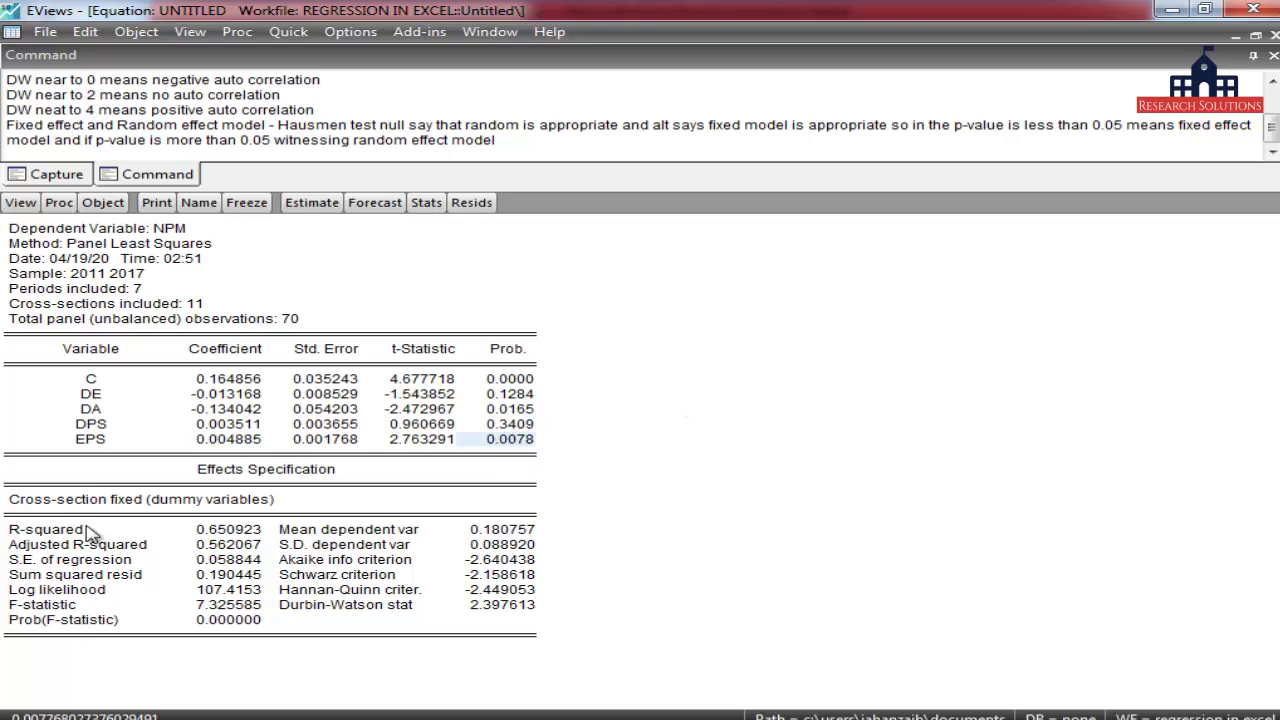
Step: Check the fixed-effects model's overall fit through its R-squared, F-statistic probability and Durbin-Watson statistic
left_click(234, 531)
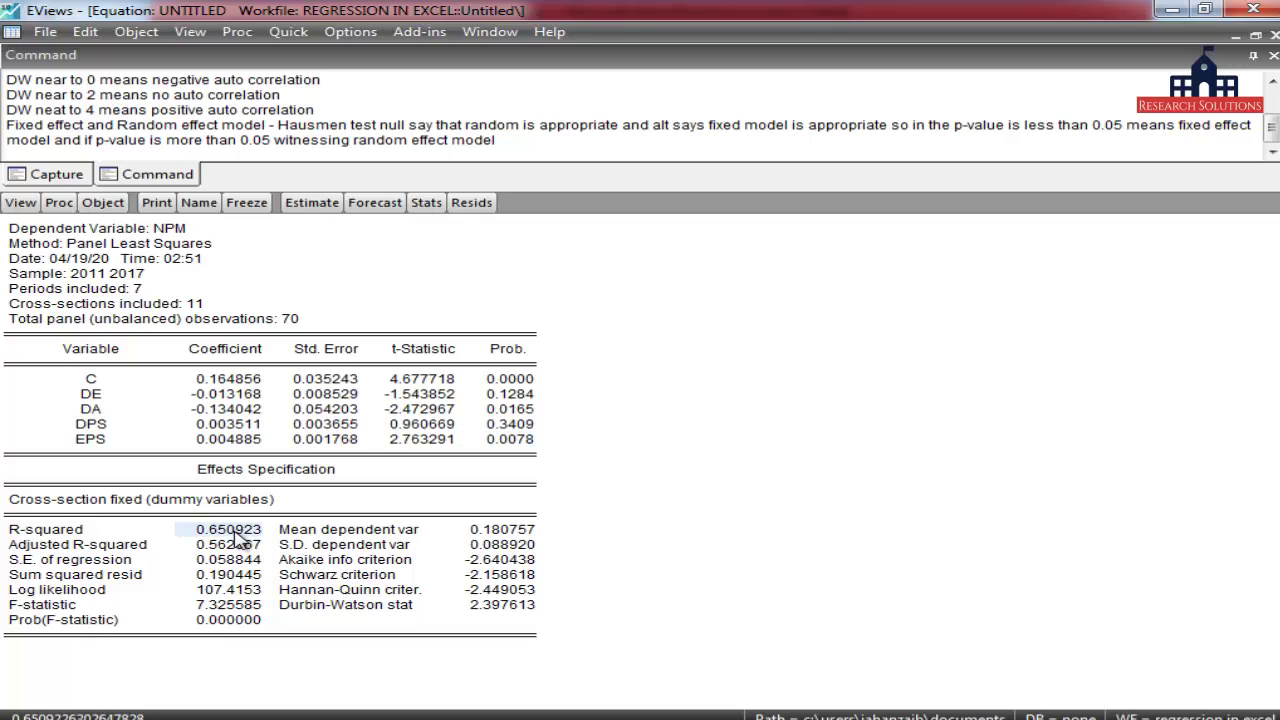
left_click(33, 610)
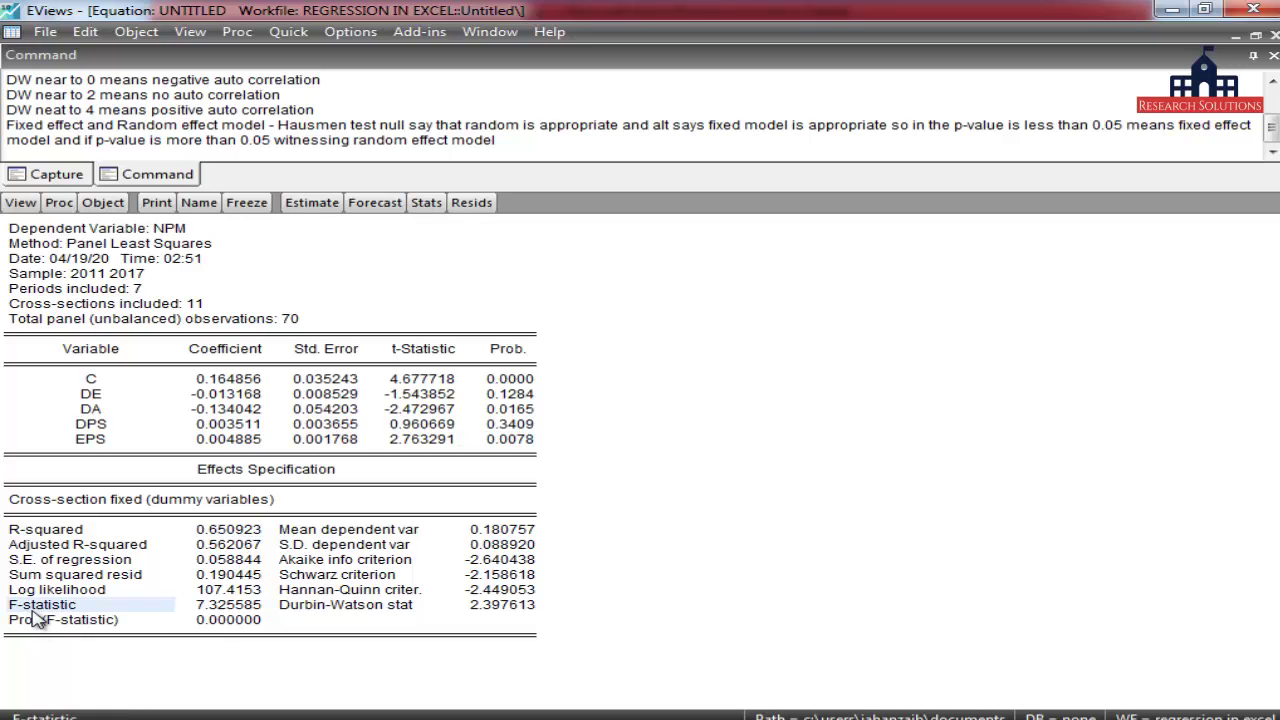
left_click(228, 625)
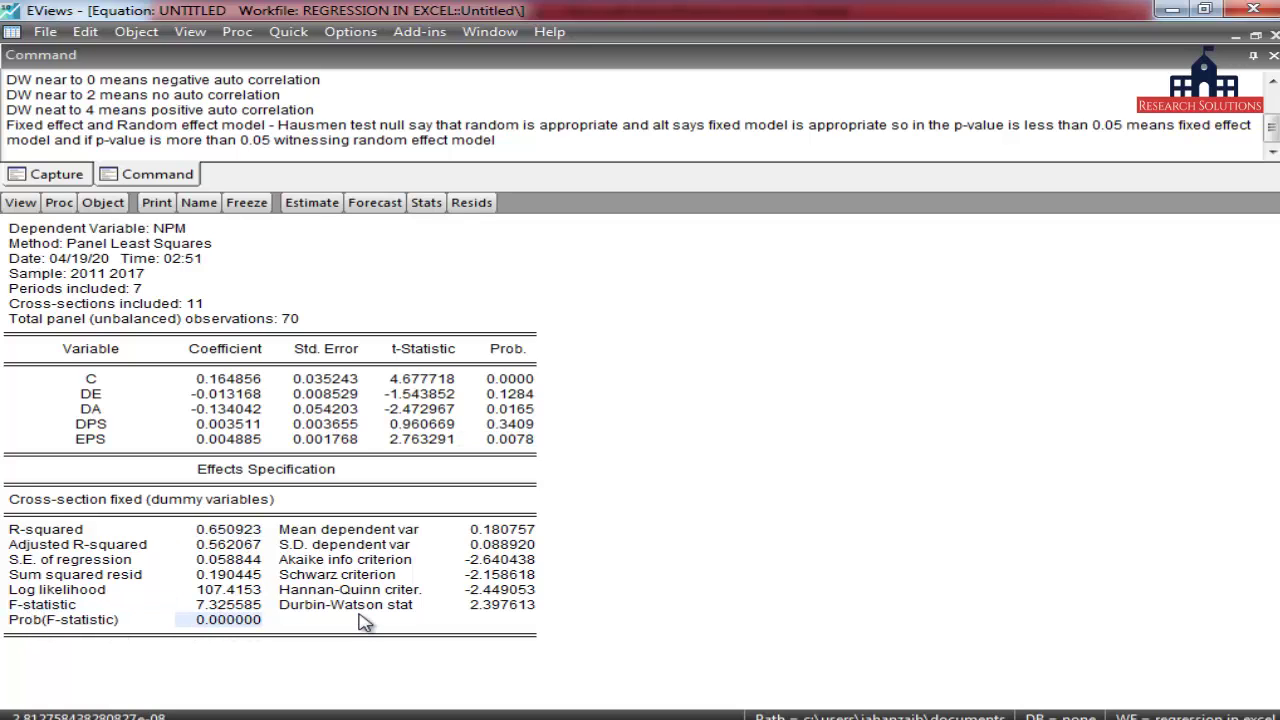
left_click(508, 606)
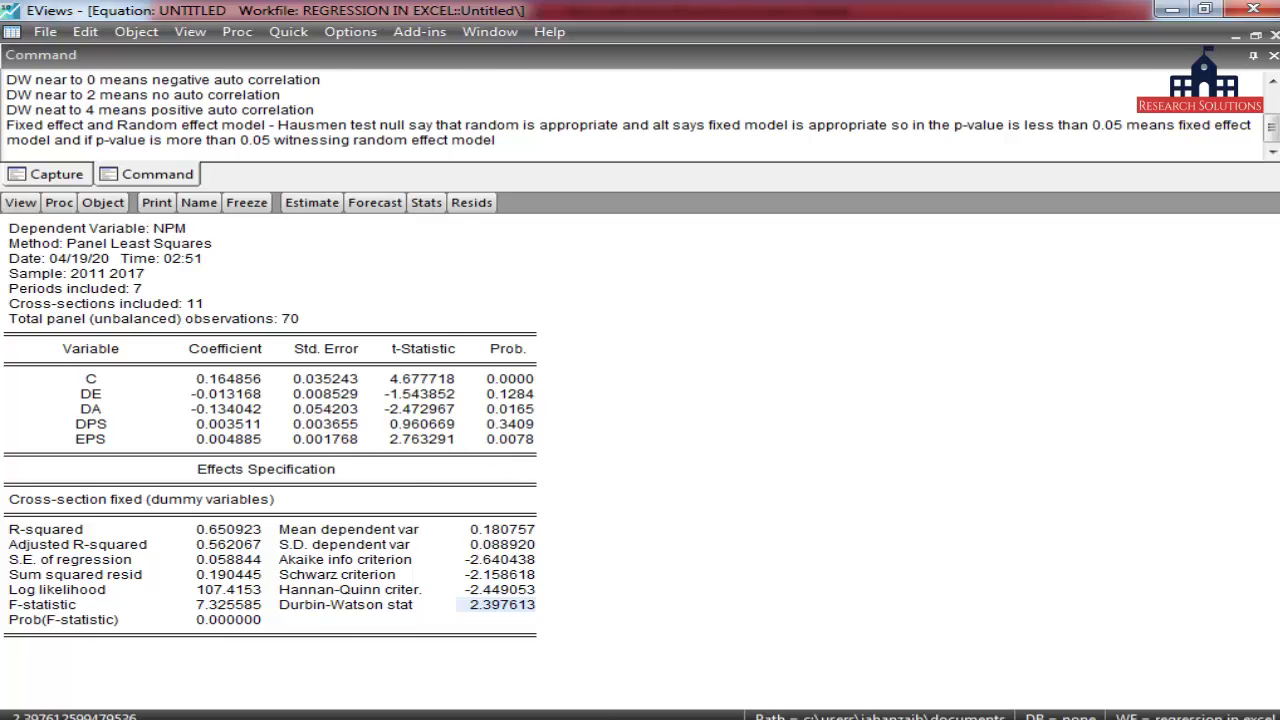
Step: Switch to the Excel Regression document in Word and review the Best Linear Unbiased Estimater assumption and the Type One and Type Two Error table
key("alt+Tab")
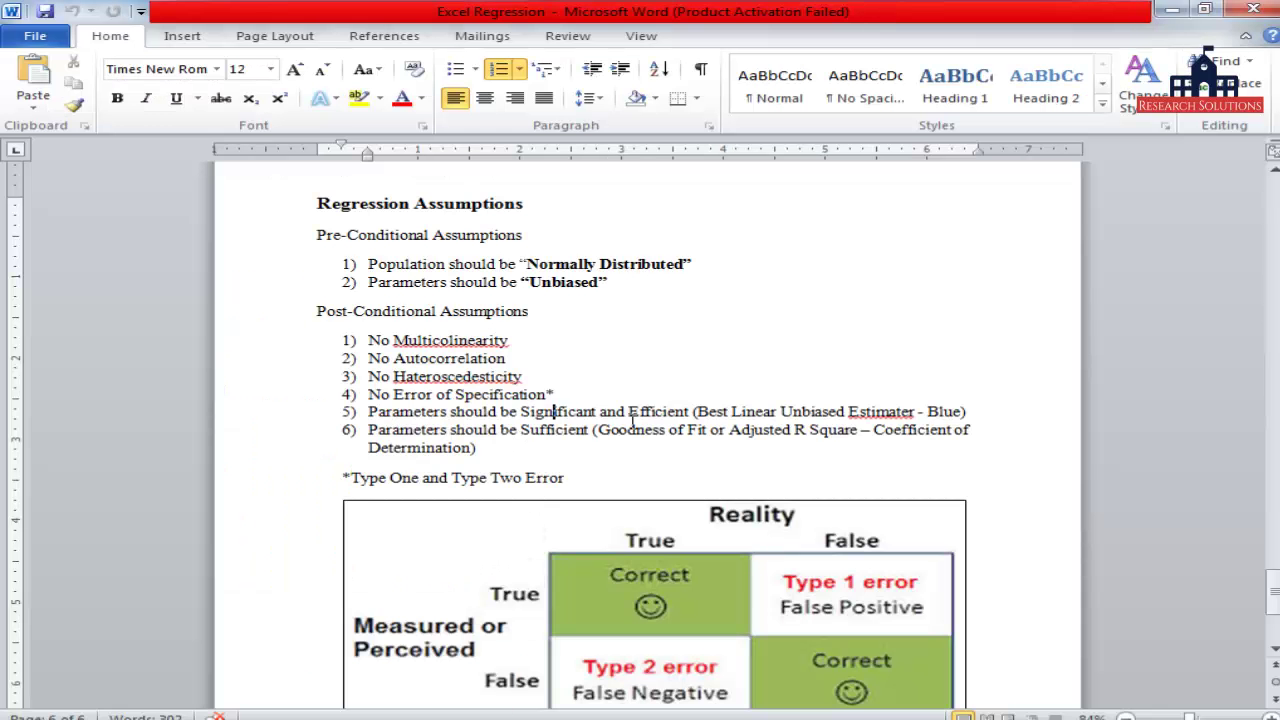
left_click_drag(713, 418, 774, 403)
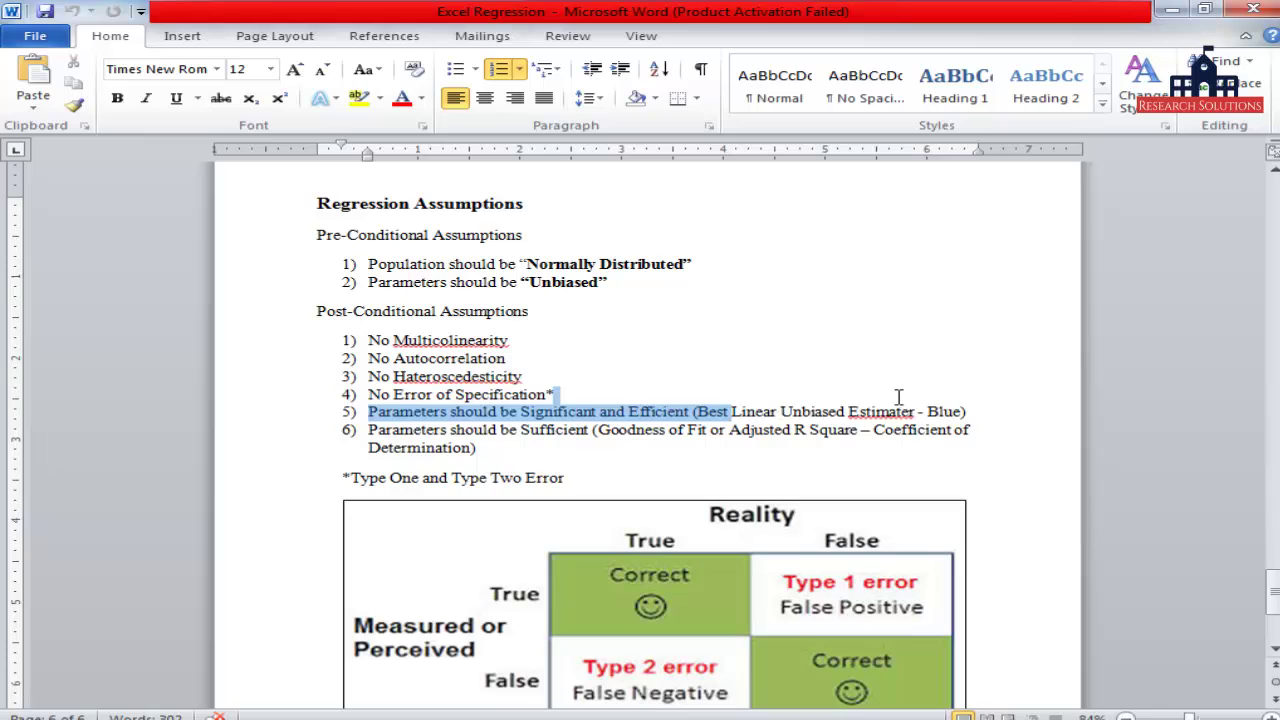
mouse_move(898, 398)
left_mouse_down()
mouse_move(940, 410)
mouse_move(918, 411)
left_mouse_up()
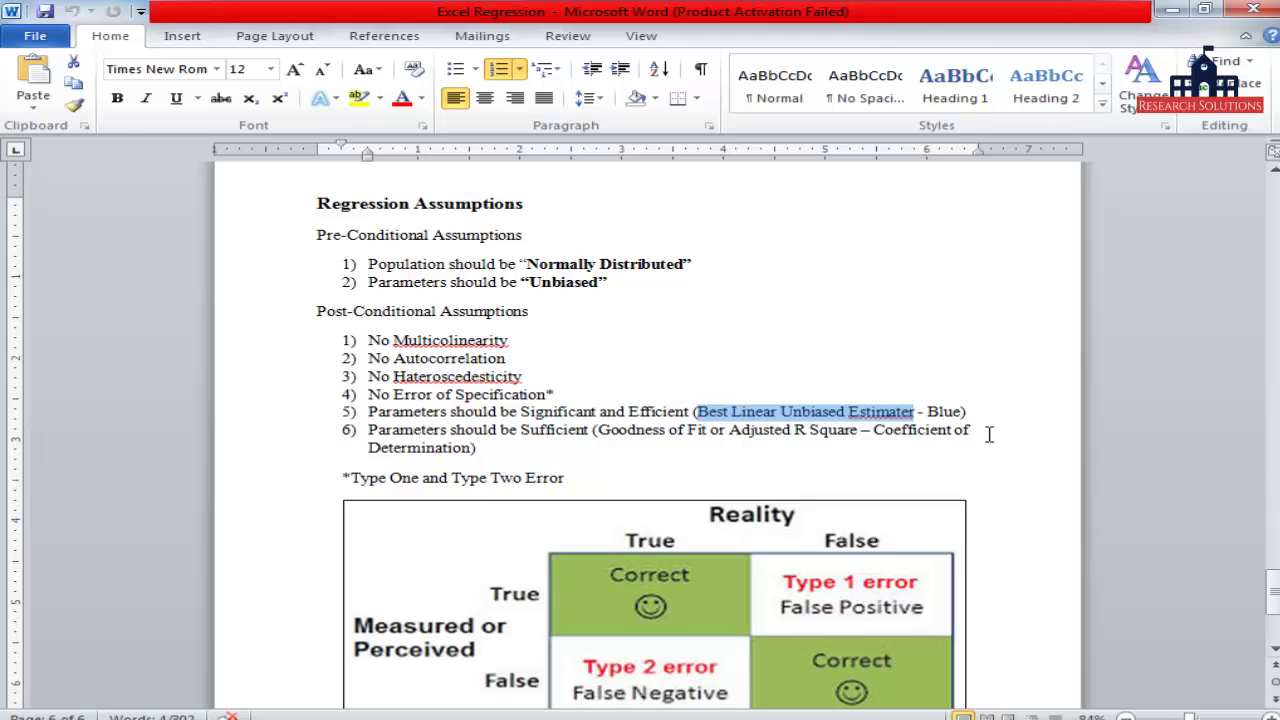
scroll(988, 433, "down", 4)
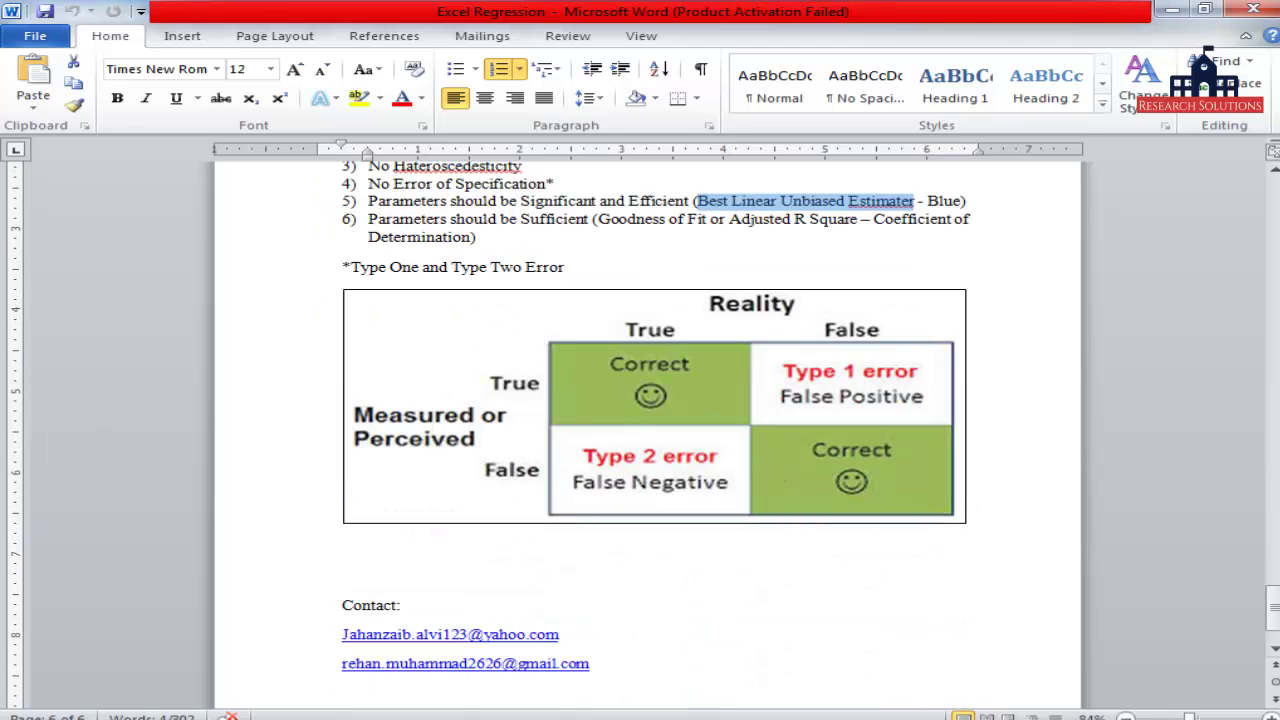
Step: Return to EViews and place the text cursor at the end of the Hausman test note
key("alt+Tab")
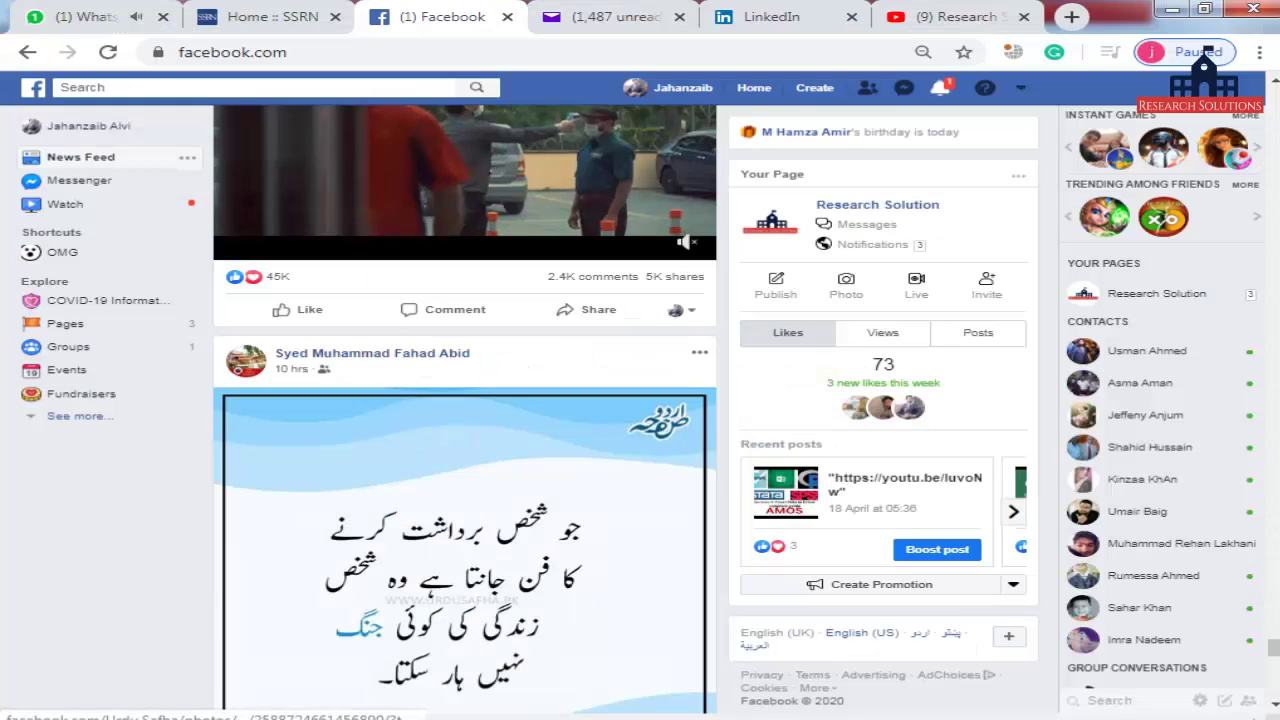
key("alt+Tab")
key("Tab")
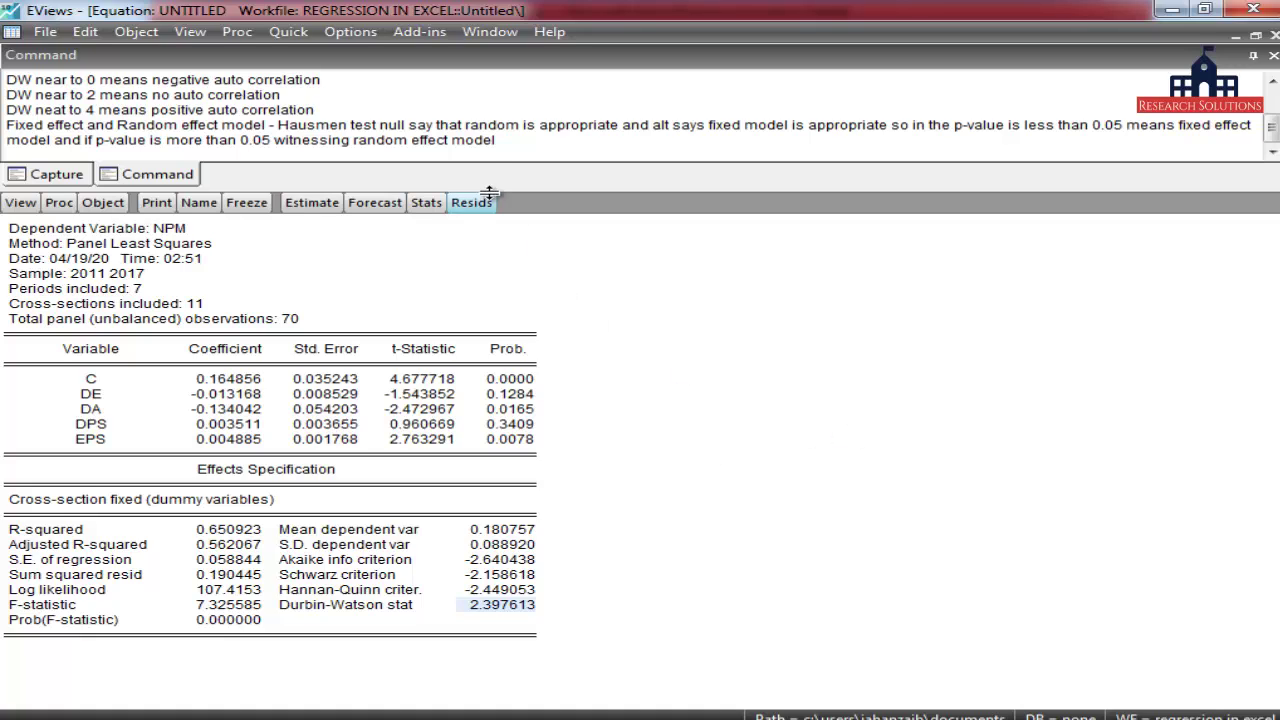
left_click(530, 141)
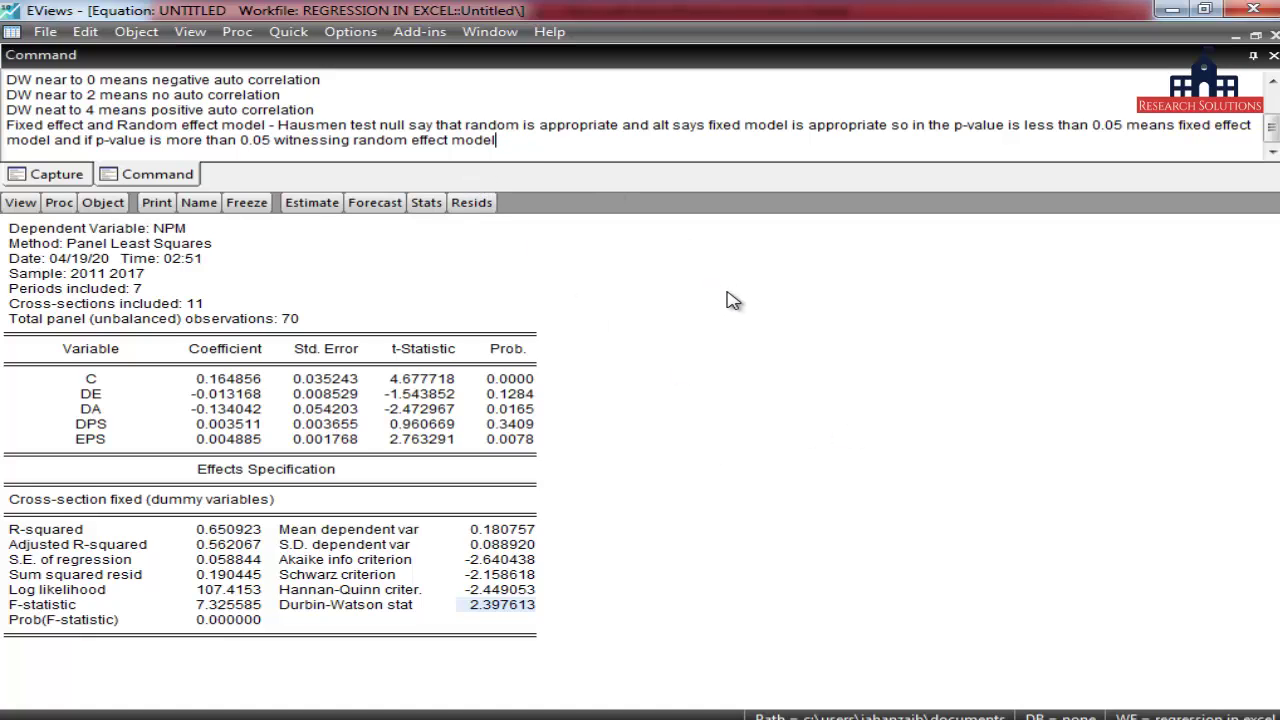